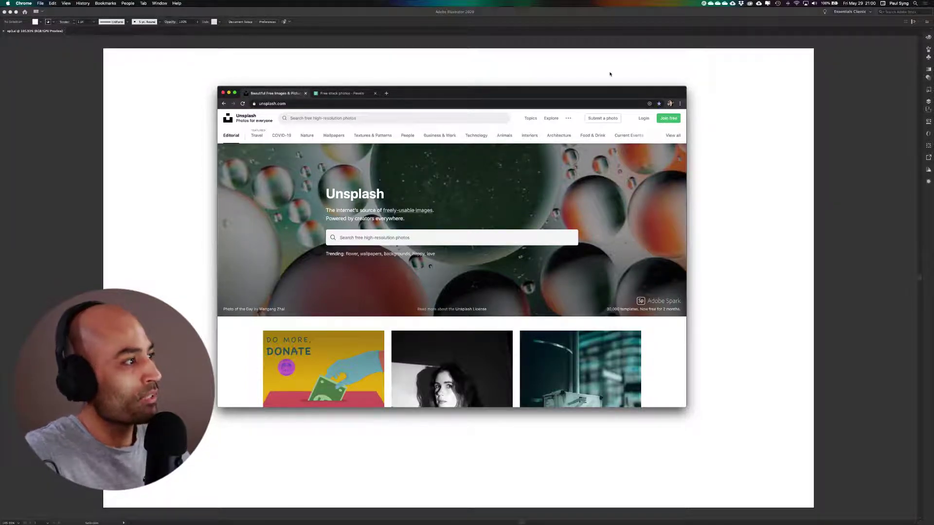
Search the Pexels free stock photo site for "portraits".
left_click(358, 96)
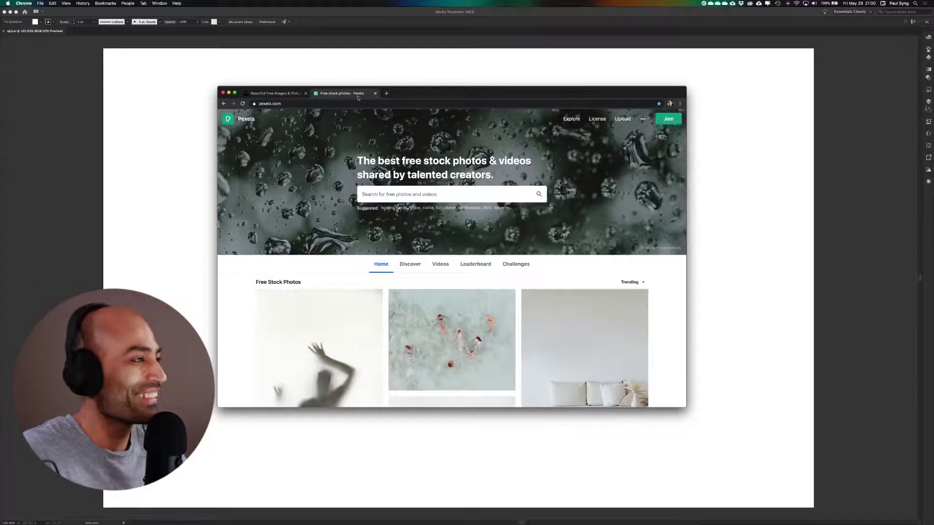
left_click(375, 195)
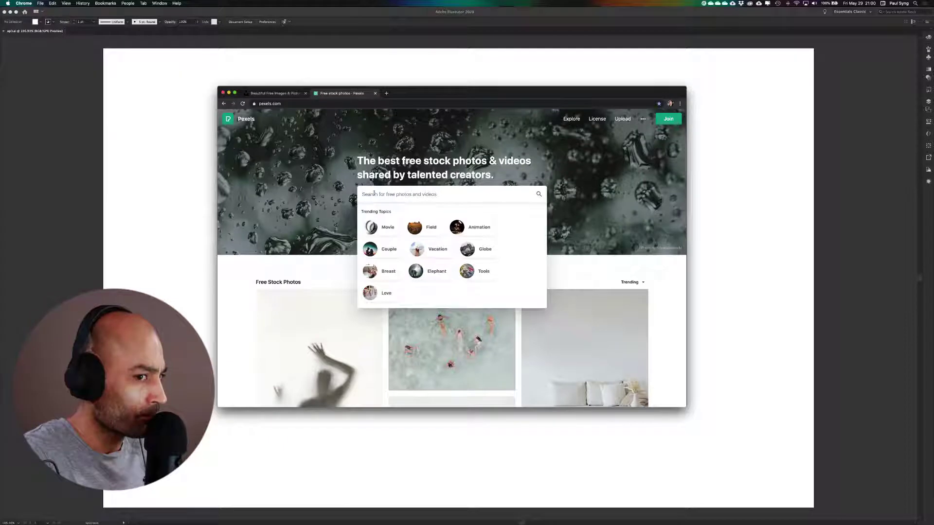
type("portraits")
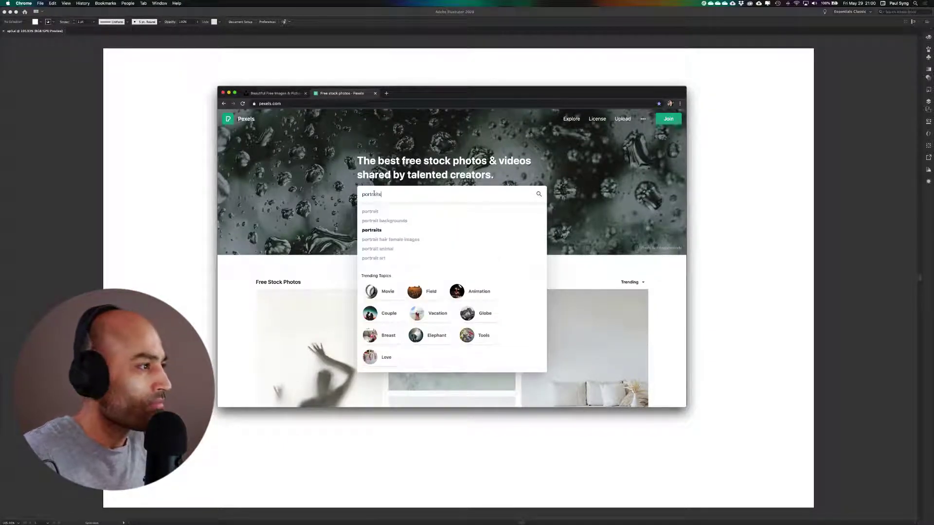
key("Return")
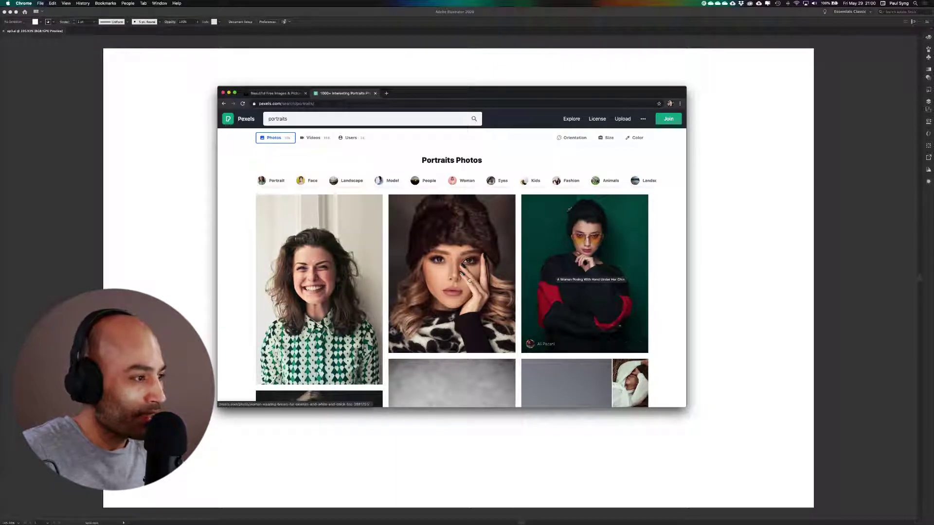
Enlarge the browser window and reposition it over the artboard so more of the portrait results fit in view.
scroll(503, 271, "down", 5)
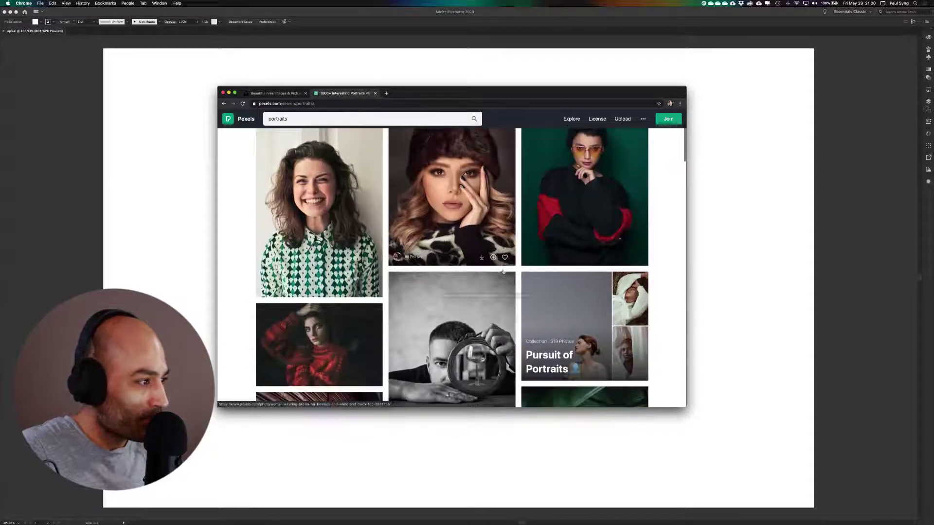
scroll(504, 272, "down", 10)
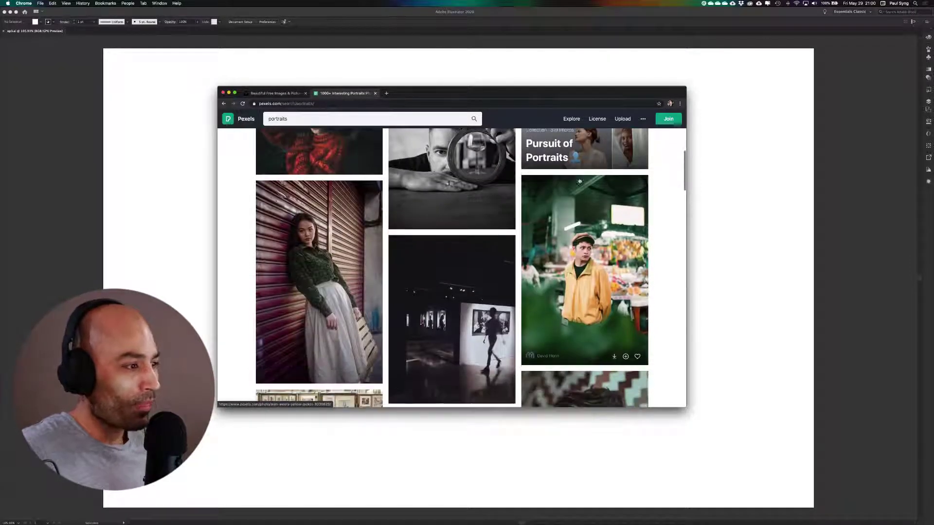
left_click_drag(493, 93, 491, 78)
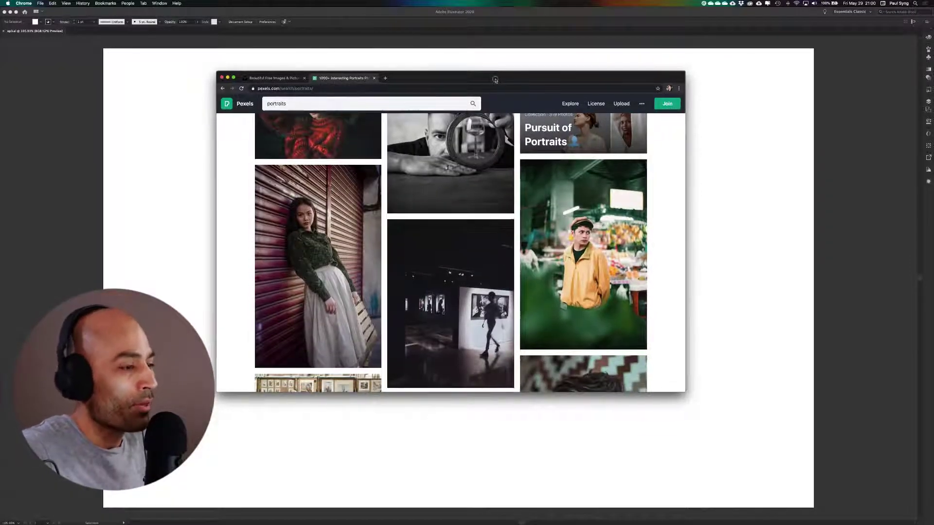
left_click_drag(684, 395, 764, 496)
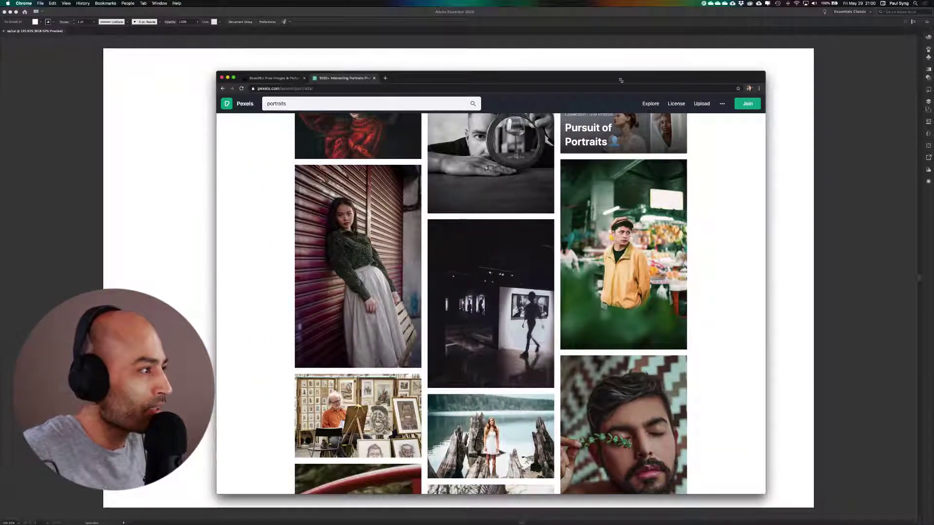
left_click_drag(626, 84, 570, 65)
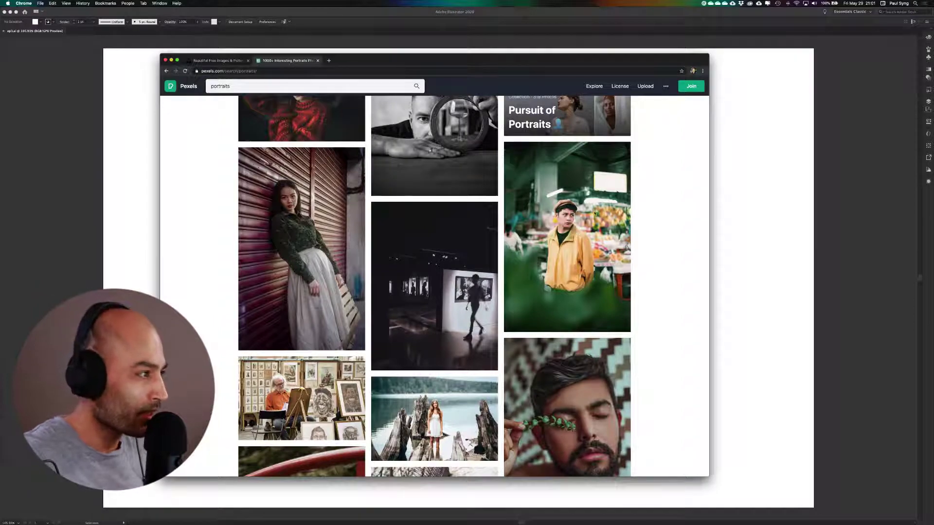
Browse through the portrait photo results for a striking image to use in the artwork.
scroll(558, 248, "down", 5)
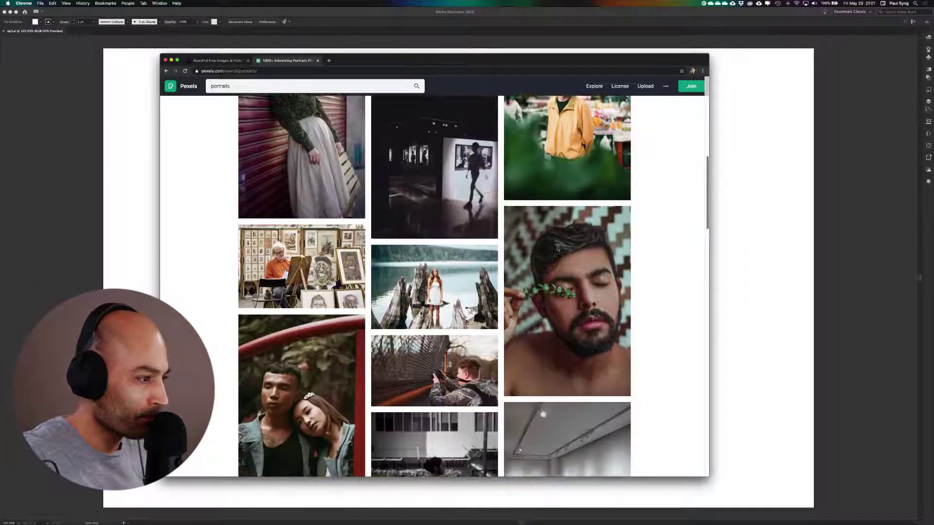
scroll(558, 249, "down", 4)
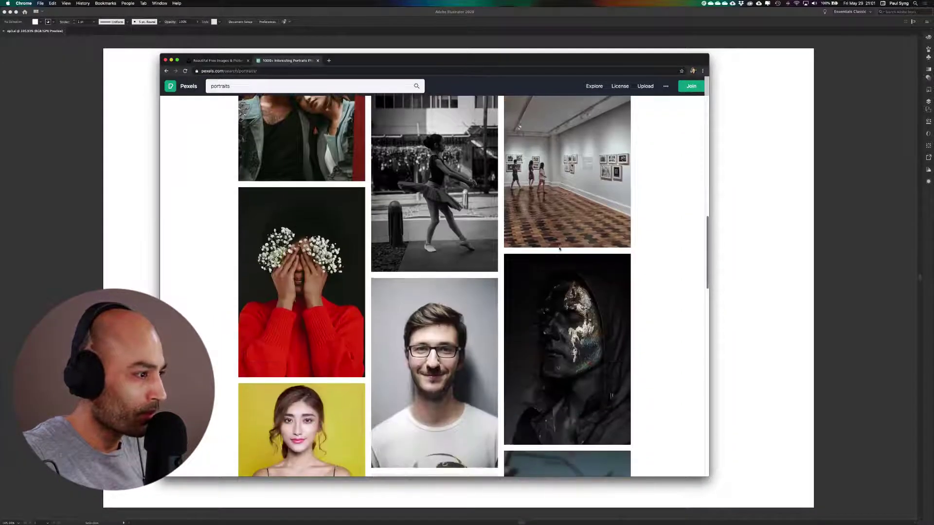
scroll(553, 257, "down", 8)
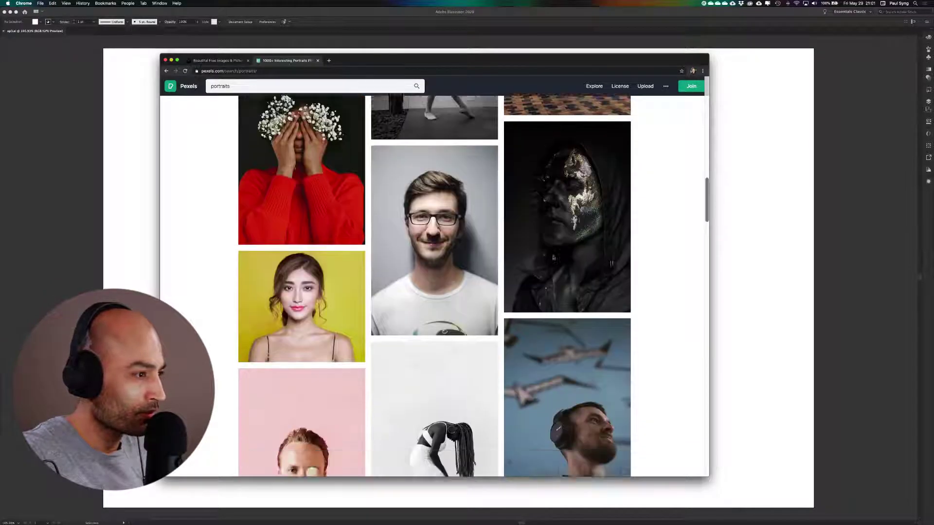
scroll(555, 257, "down", 4)
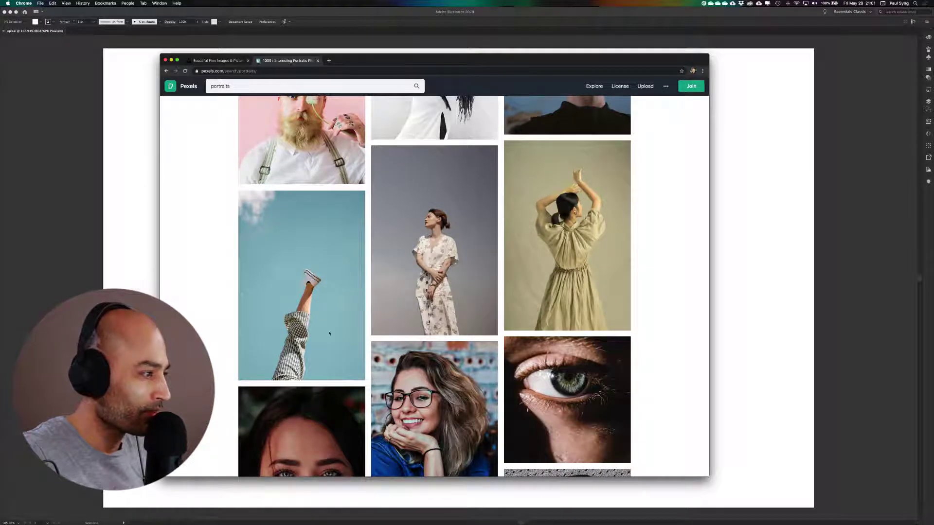
scroll(357, 292, "down", 6)
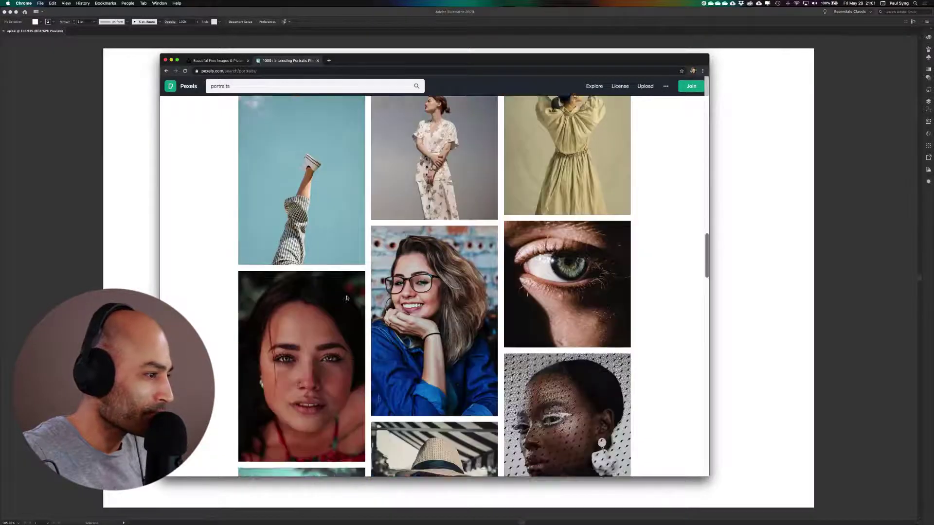
scroll(348, 298, "down", 1)
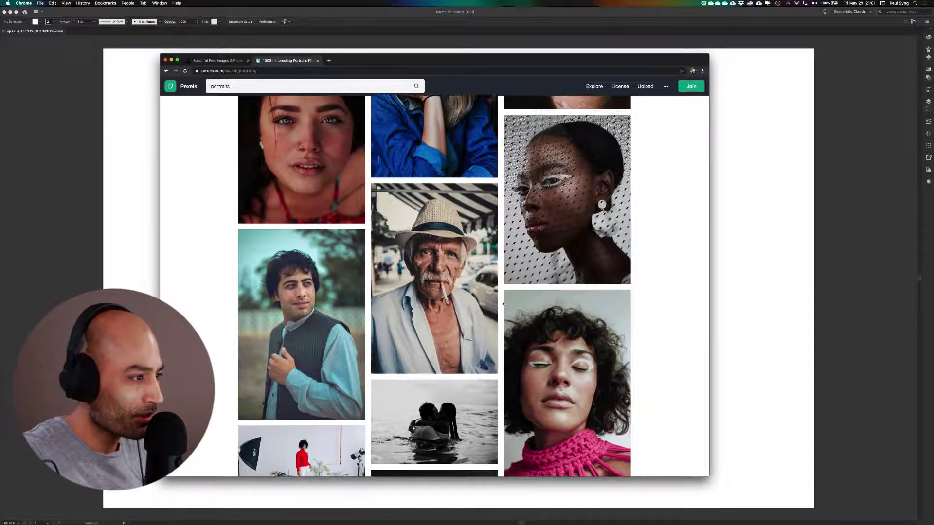
scroll(503, 304, "down", 5)
scroll(504, 304, "up", 2)
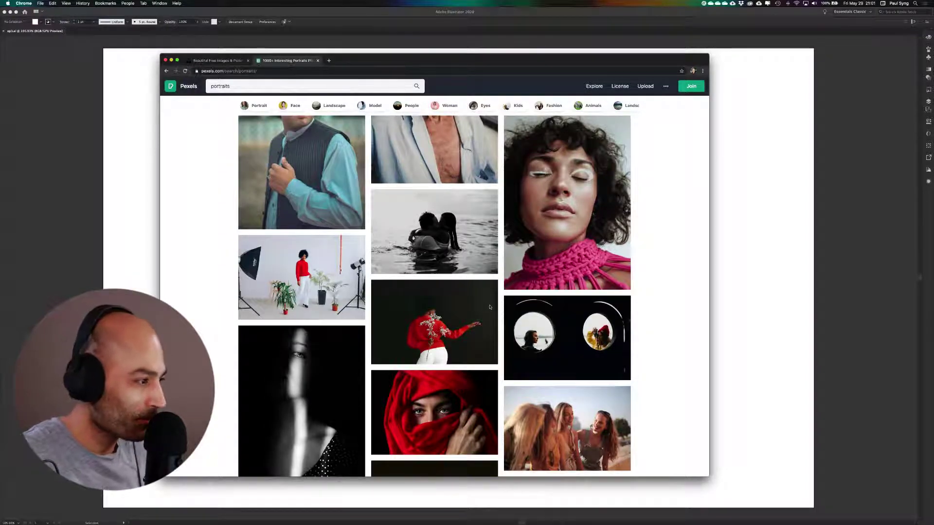
scroll(490, 307, "down", 8)
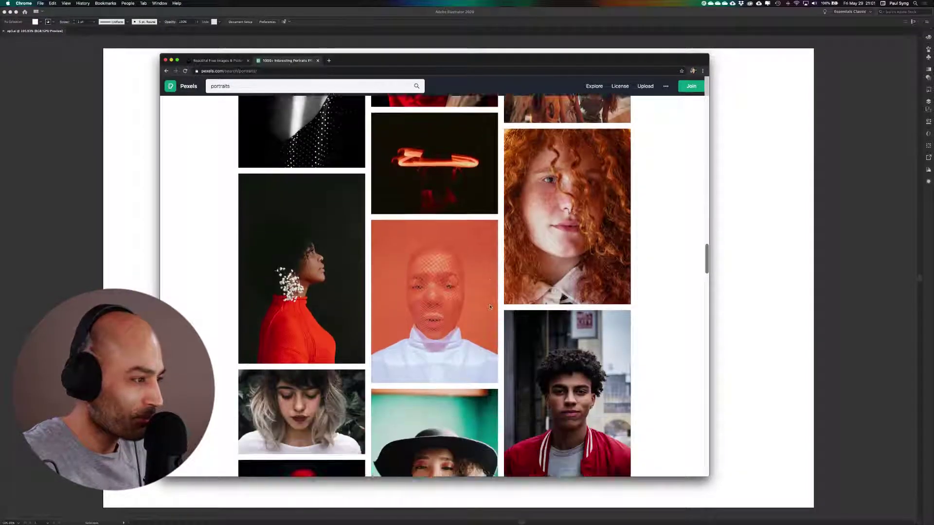
scroll(490, 307, "down", 10)
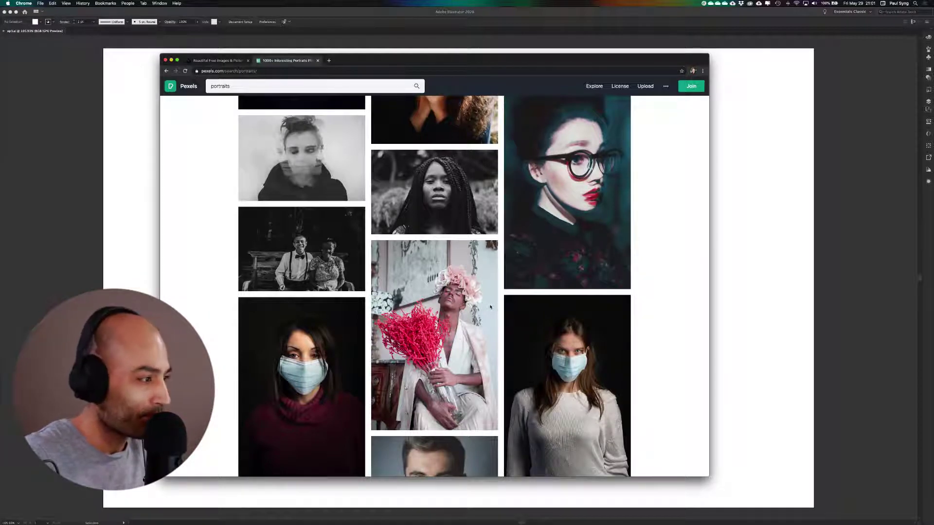
scroll(456, 306, "down", 1)
scroll(456, 306, "down", 10)
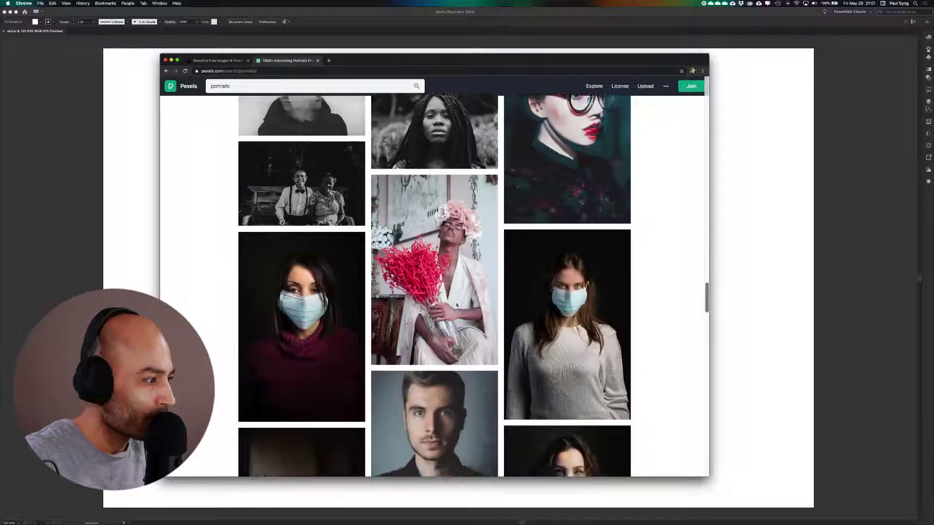
scroll(456, 305, "down", 5)
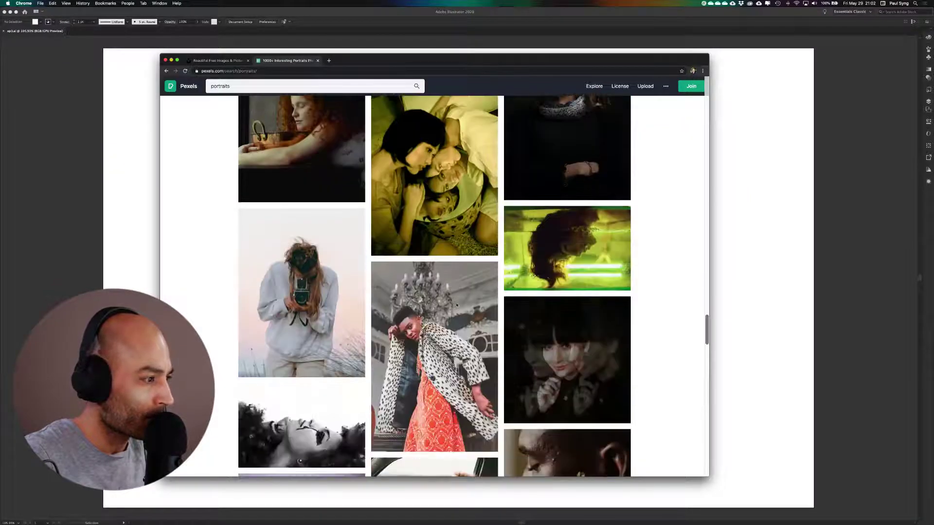
scroll(456, 305, "down", 6)
scroll(457, 306, "down", 18)
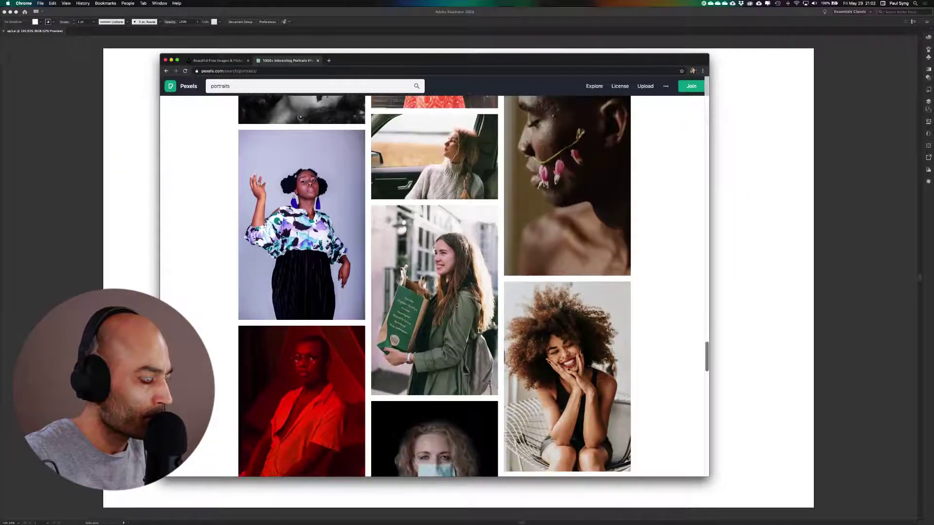
scroll(456, 180, "down", 10)
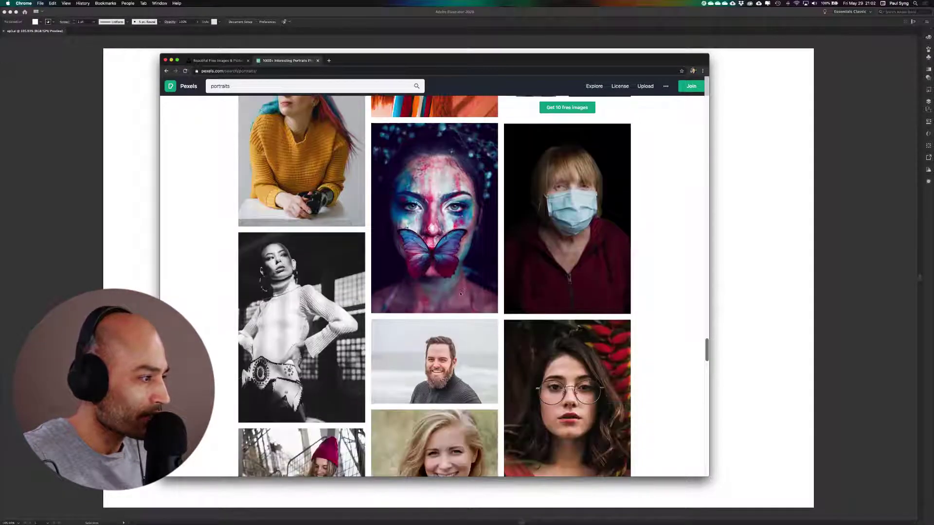
scroll(461, 292, "down", 7)
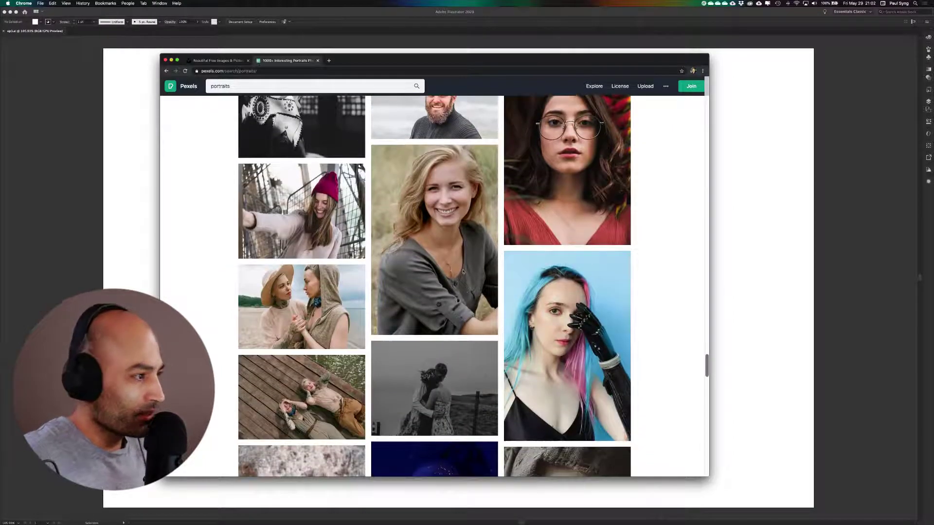
scroll(437, 259, "down", 3)
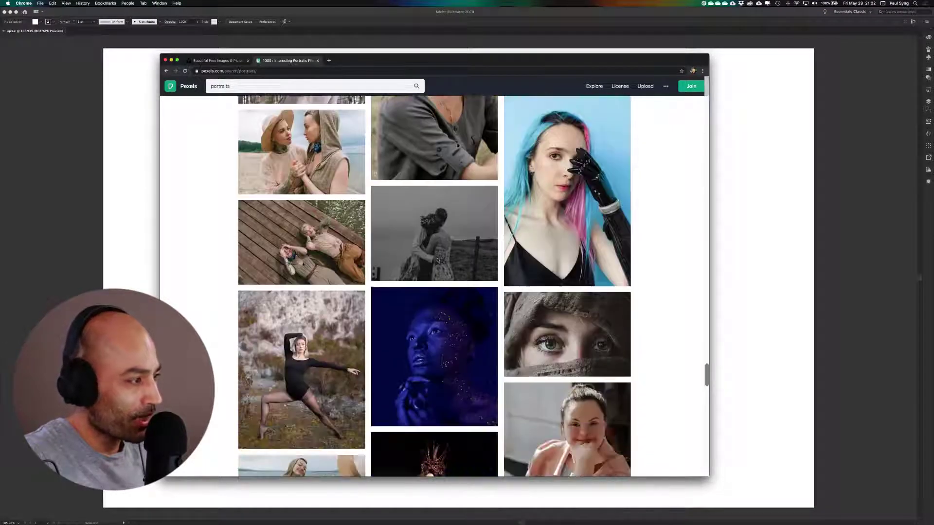
scroll(437, 260, "down", 12)
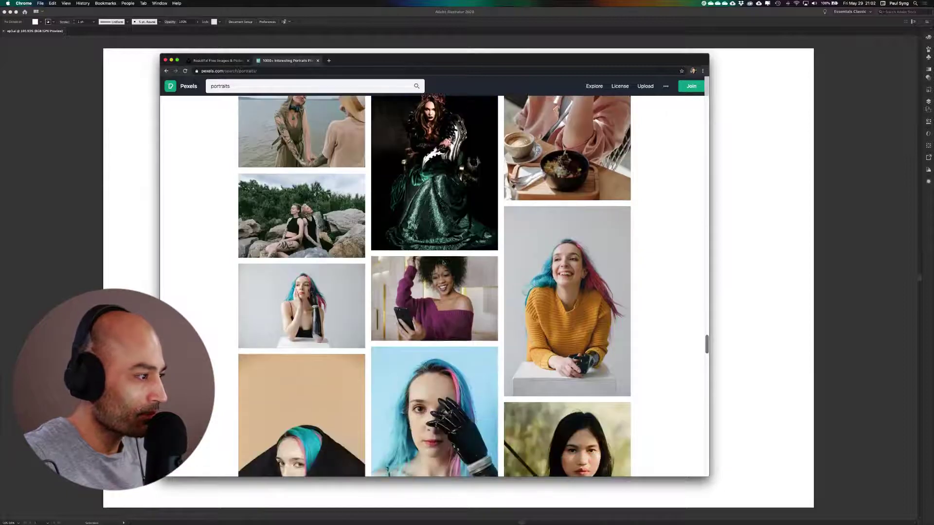
scroll(434, 286, "down", 6)
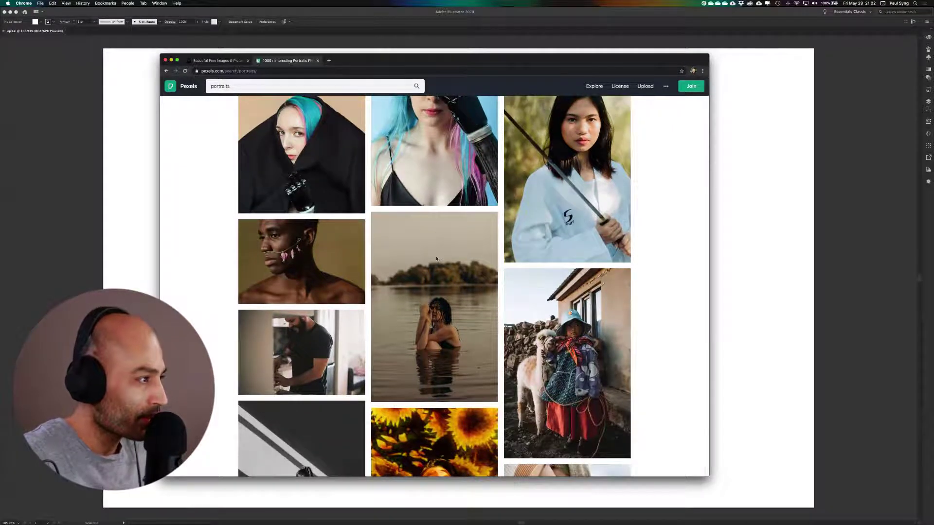
scroll(436, 258, "down", 5)
scroll(436, 258, "up", 3)
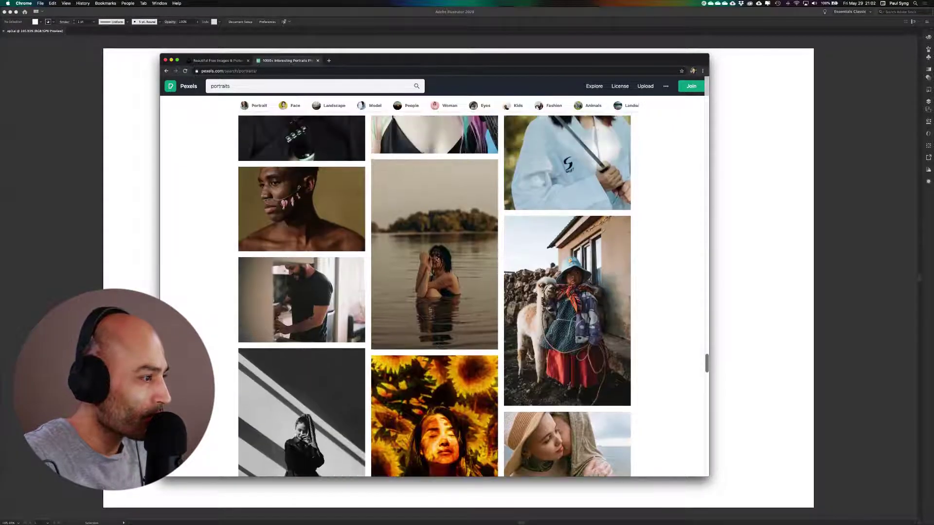
scroll(436, 259, "down", 3)
scroll(437, 259, "down", 8)
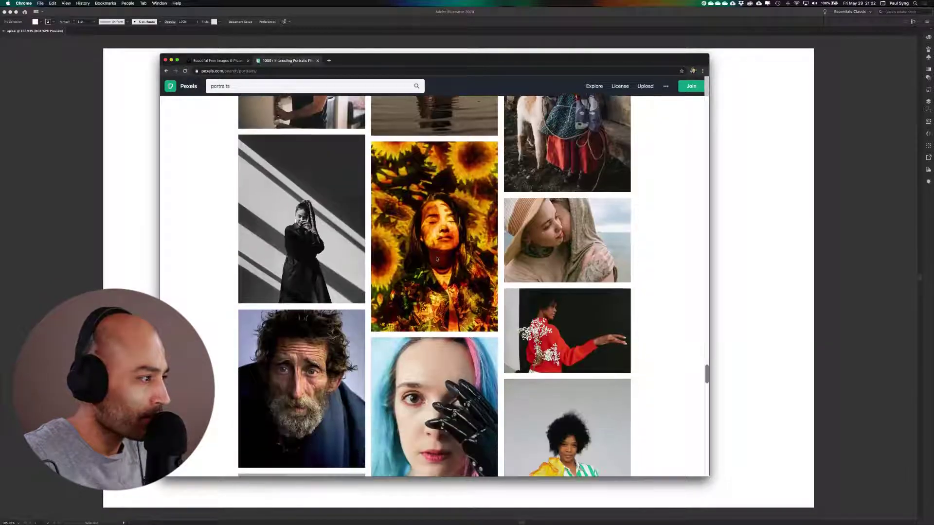
scroll(437, 260, "down", 11)
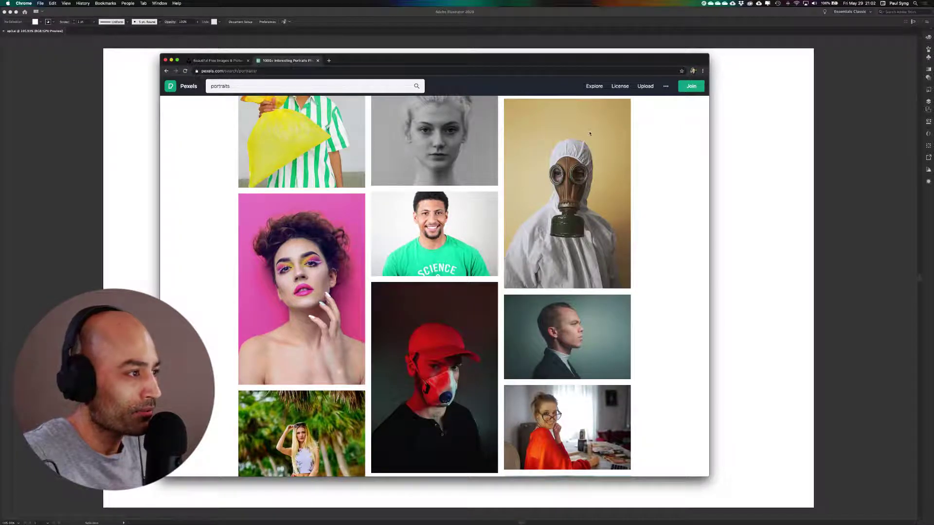
Open the photo of the person in a white hooded suit and gas mask and start its free download.
left_click(563, 253)
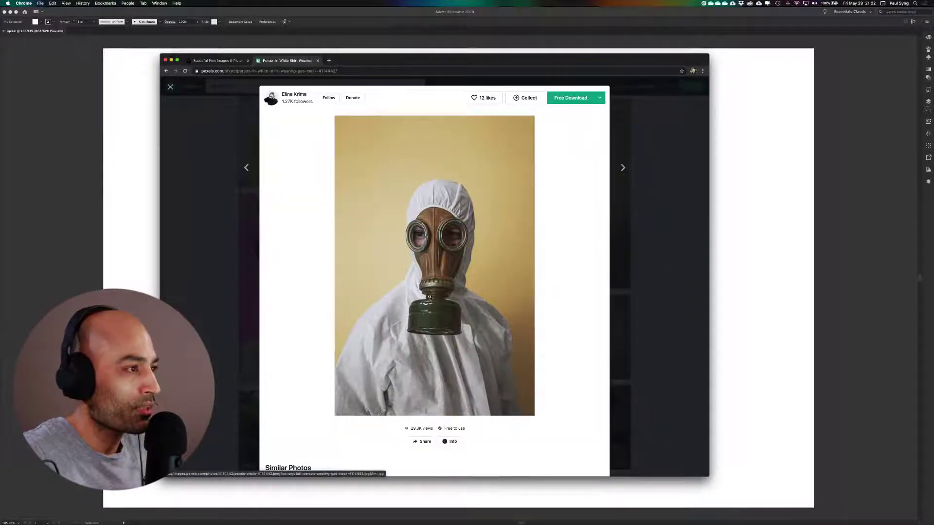
left_click(568, 101)
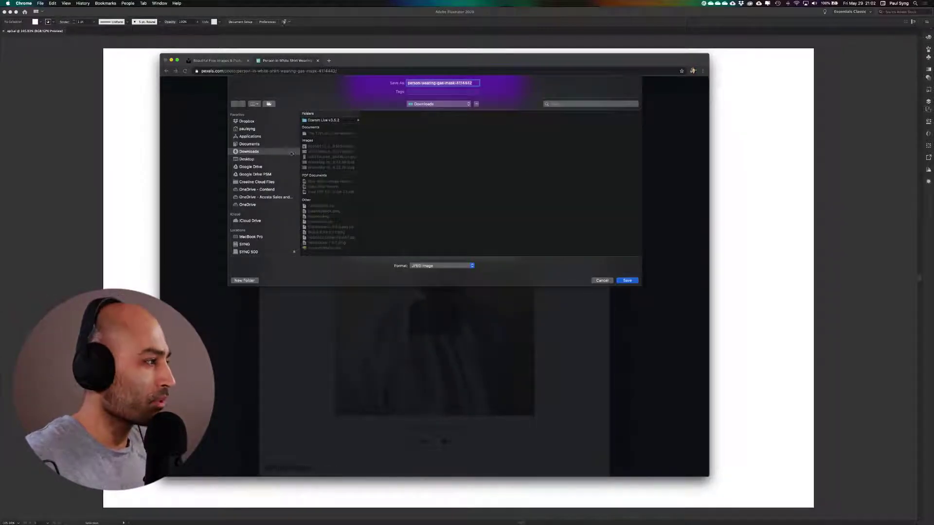
Set the save location to the episode folder 05.29 S1 EP3, inside 01_SYNG TV and Art w/ SYNG on the SYNG 500 drive.
left_click(273, 252)
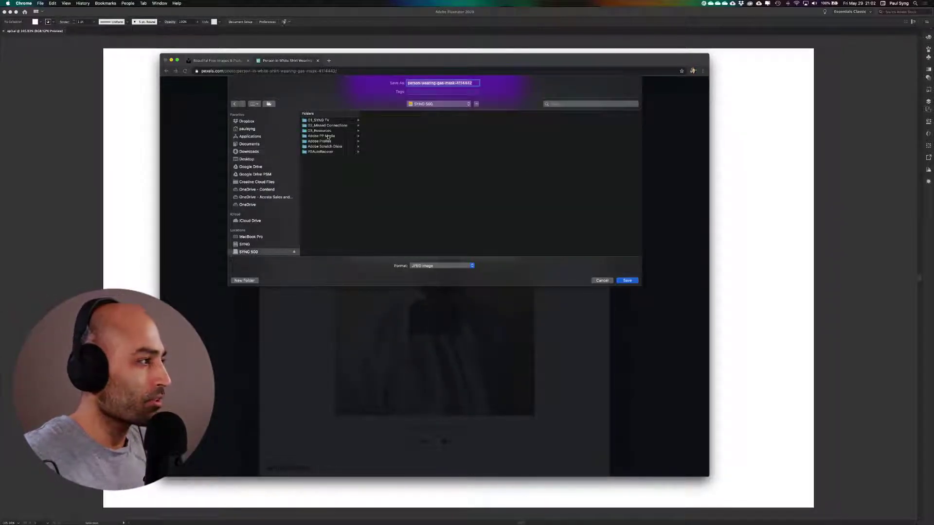
left_click(328, 121)
left_click(384, 120)
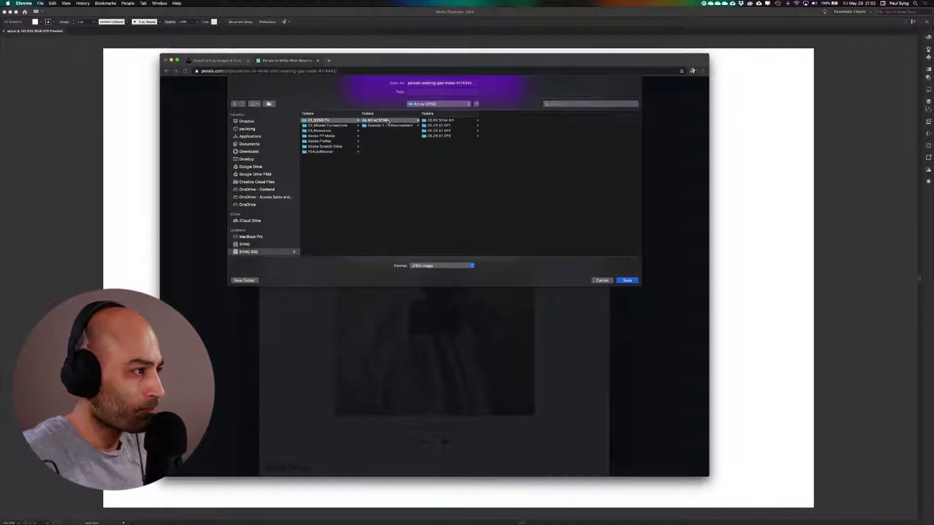
left_click(440, 136)
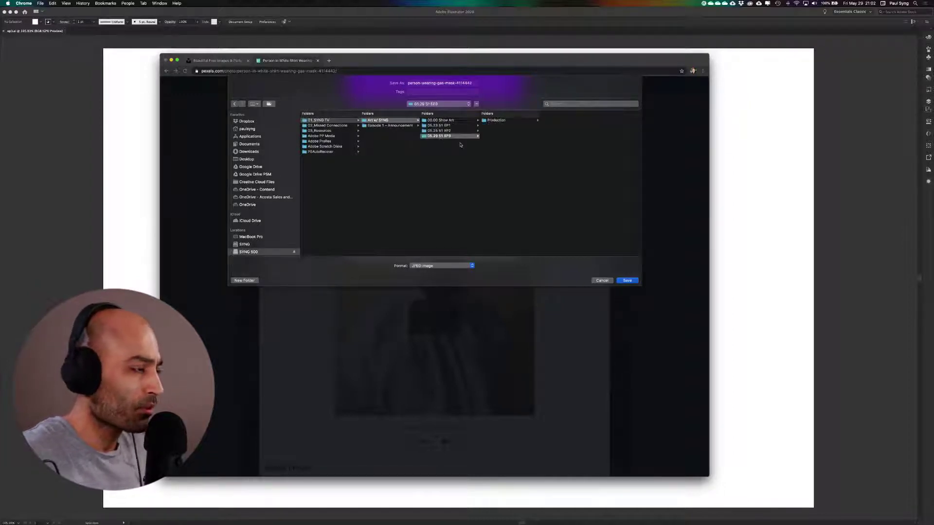
Create a Resources folder inside the episode folder, save the gas mask photo into it and return to the portrait results.
left_click(244, 281)
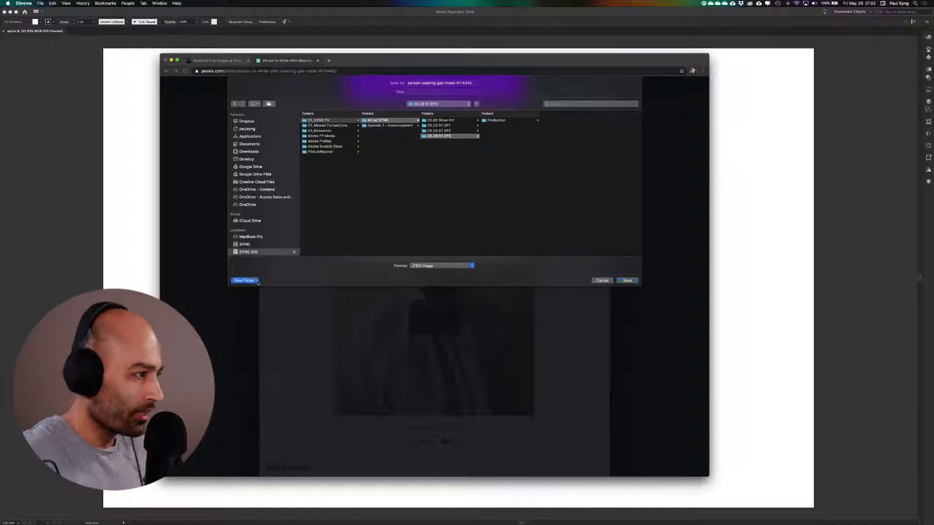
type("Heso")
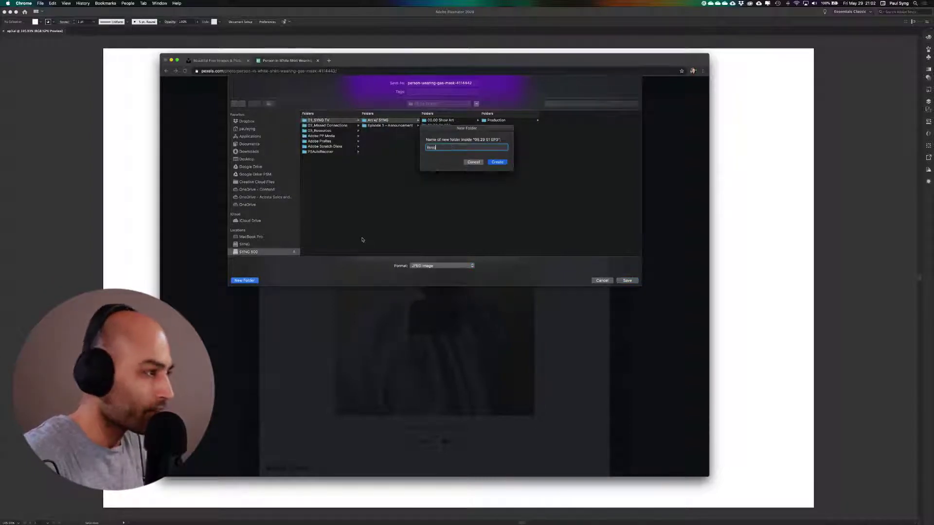
type("urces")
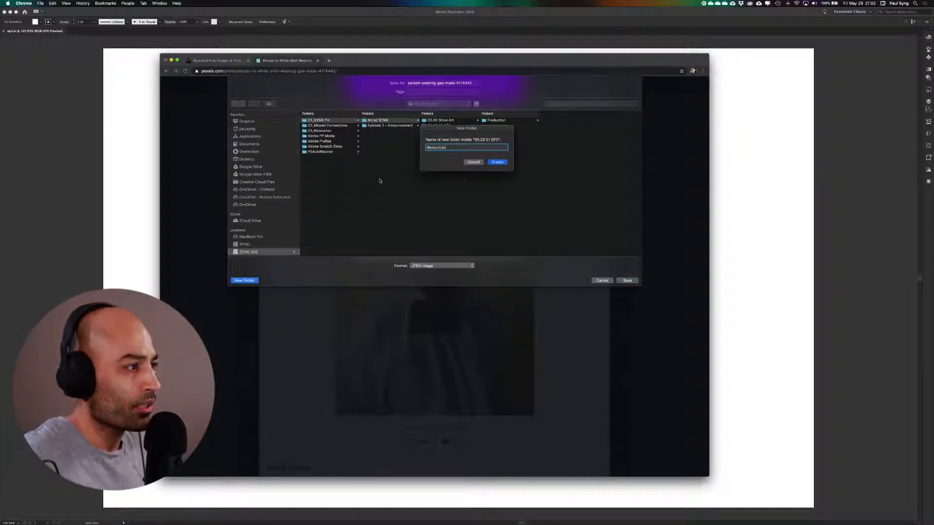
left_click(495, 162)
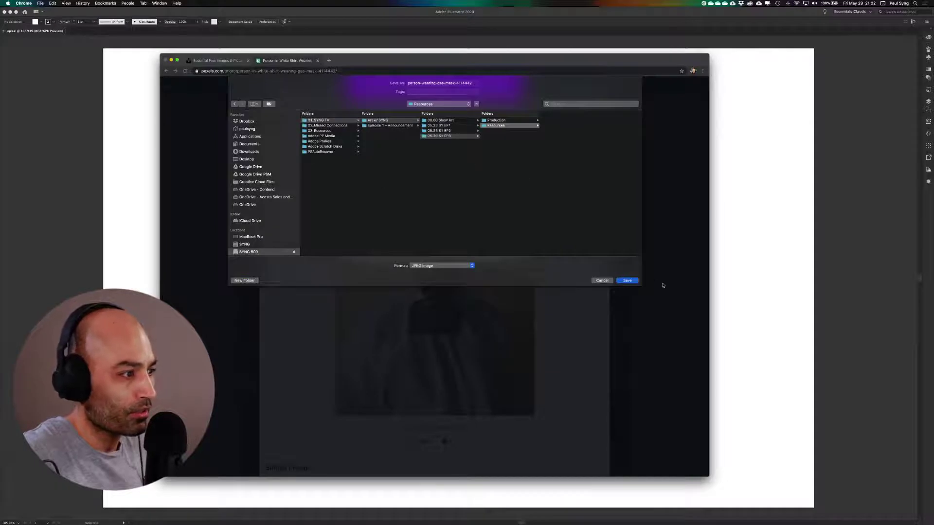
left_click(627, 280)
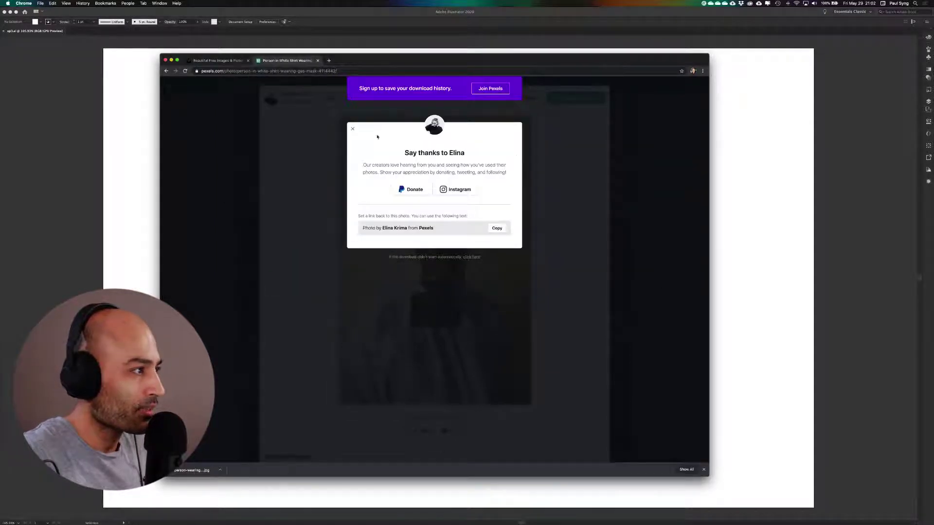
left_click(353, 129)
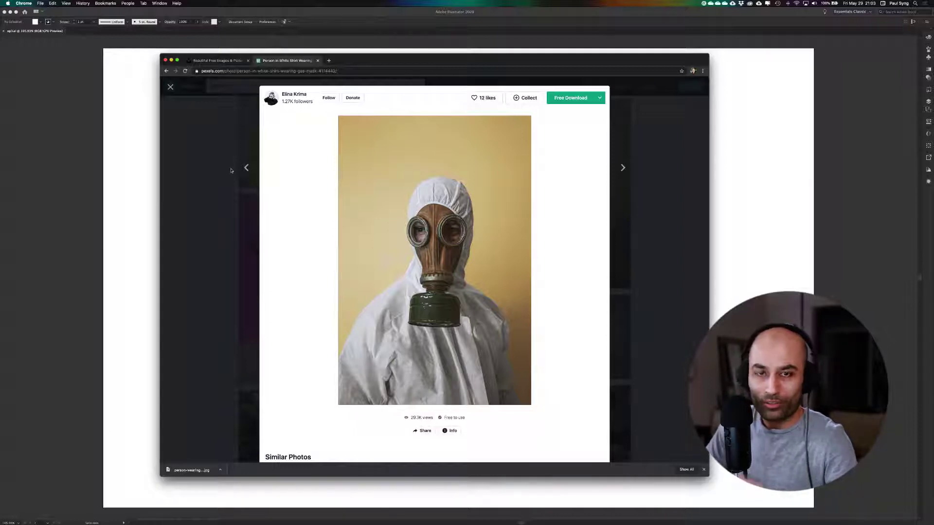
left_click(232, 134)
Find the black silhouette portrait of a man with glasses among the results and download it into the Resources folder.
scroll(516, 253, "down", 3)
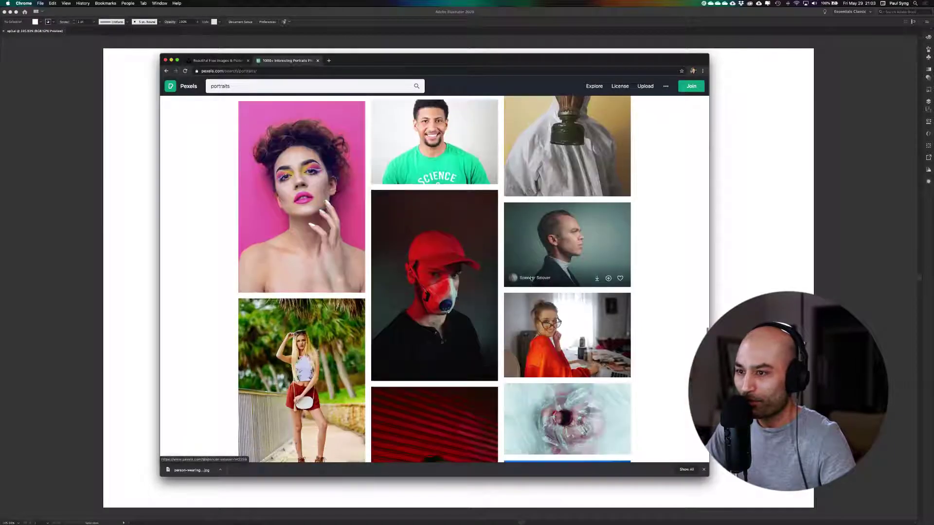
scroll(531, 279, "down", 10)
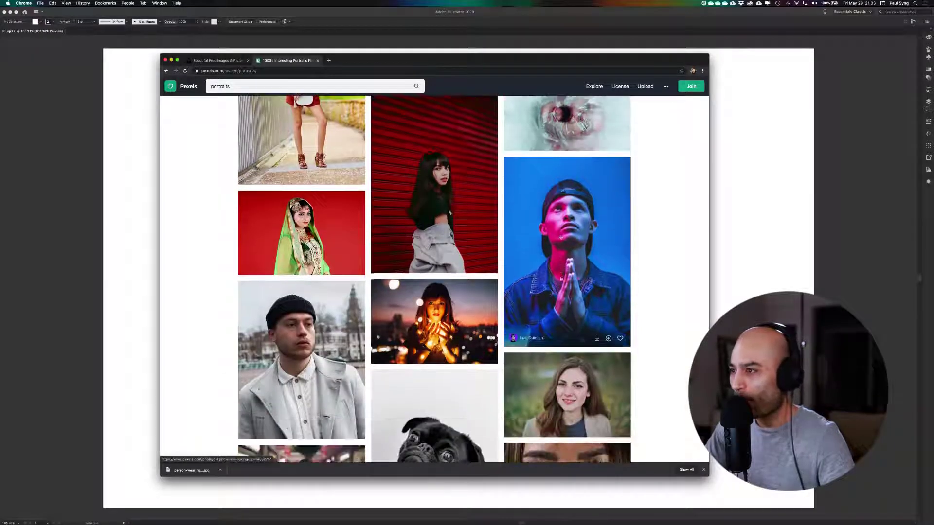
scroll(553, 296, "down", 8)
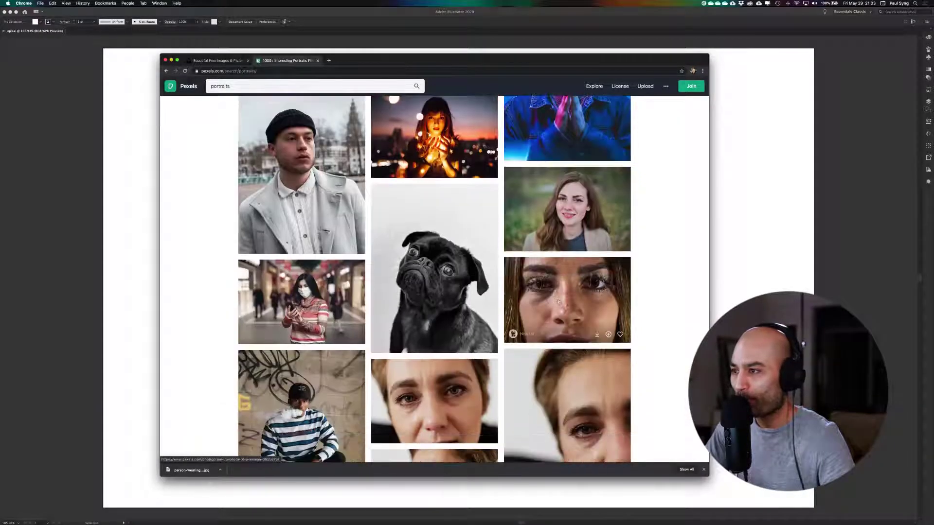
scroll(561, 302, "down", 1)
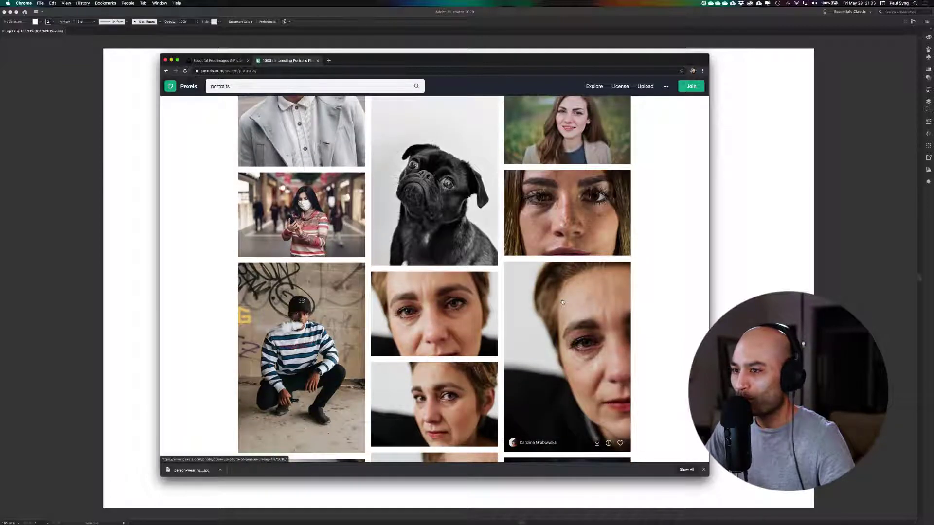
scroll(563, 302, "down", 10)
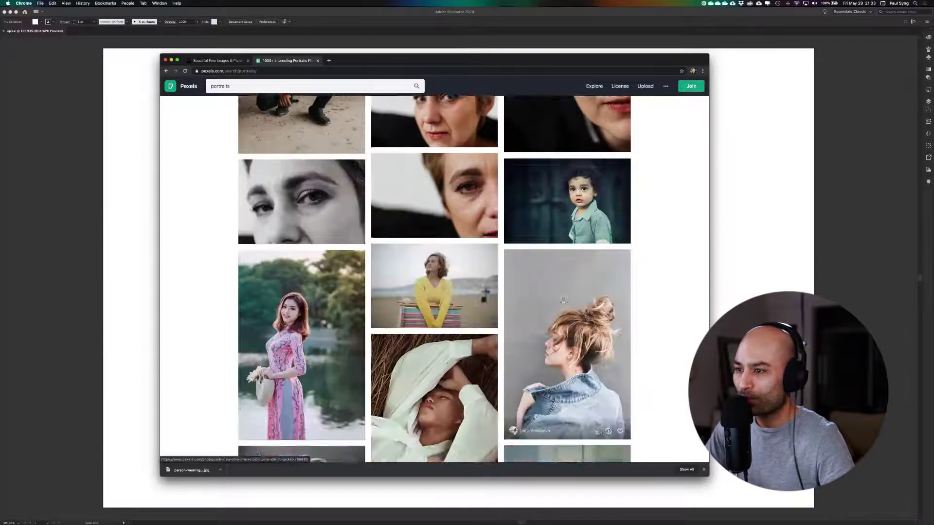
scroll(562, 302, "down", 9)
scroll(563, 302, "up", 2)
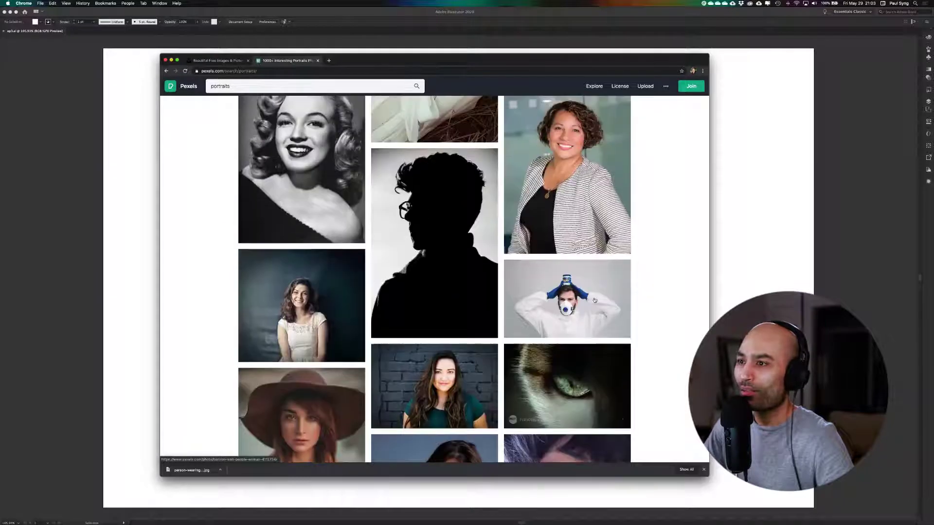
left_click(469, 229)
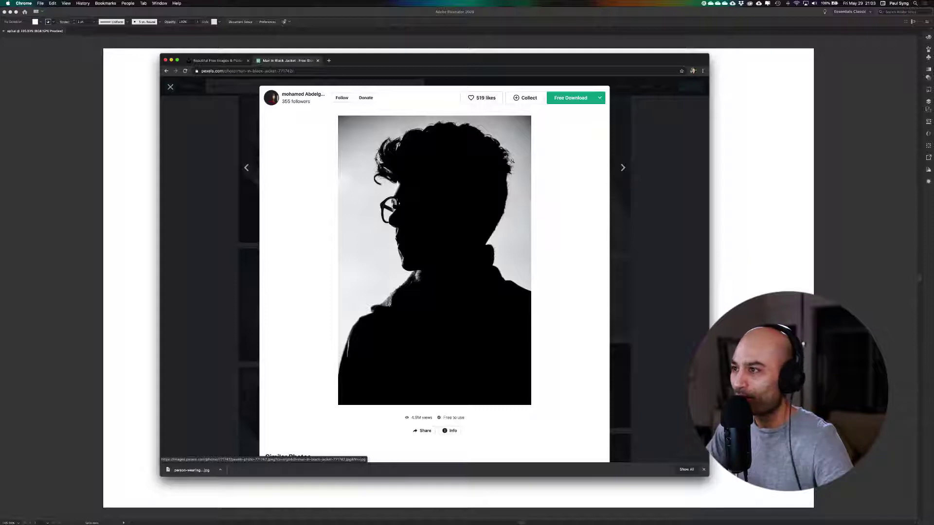
left_click(571, 98)
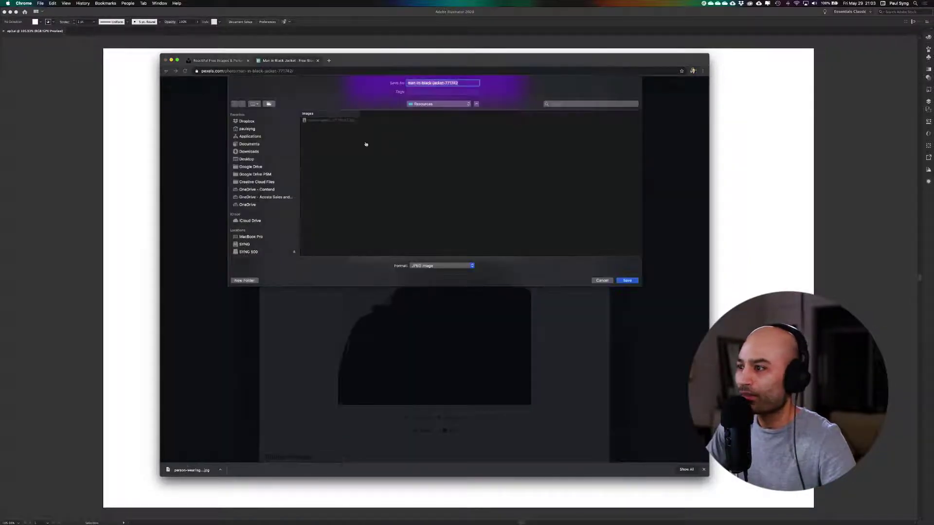
left_click(625, 281)
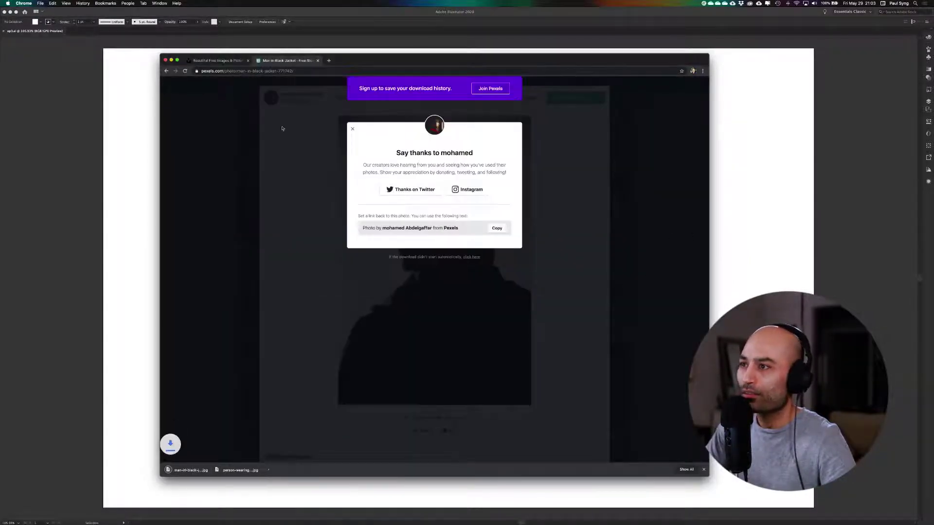
left_click(693, 89)
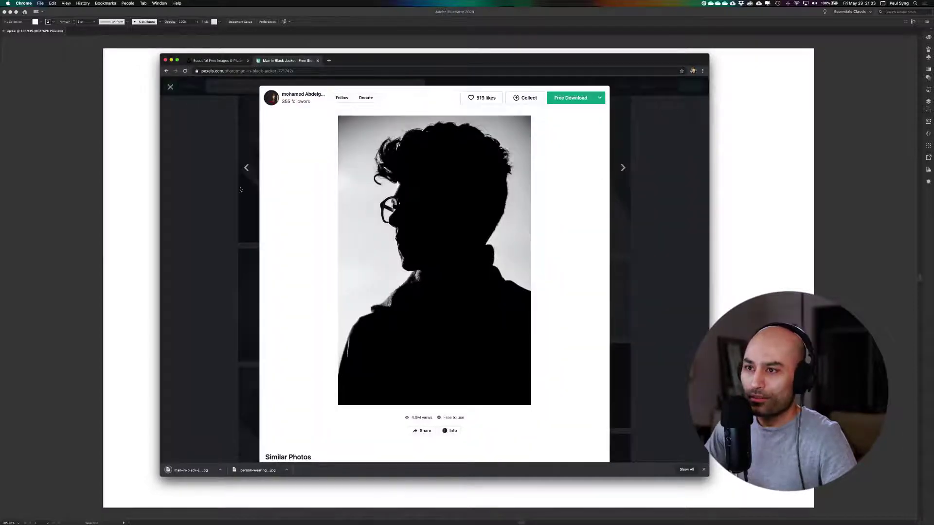
left_click(204, 179)
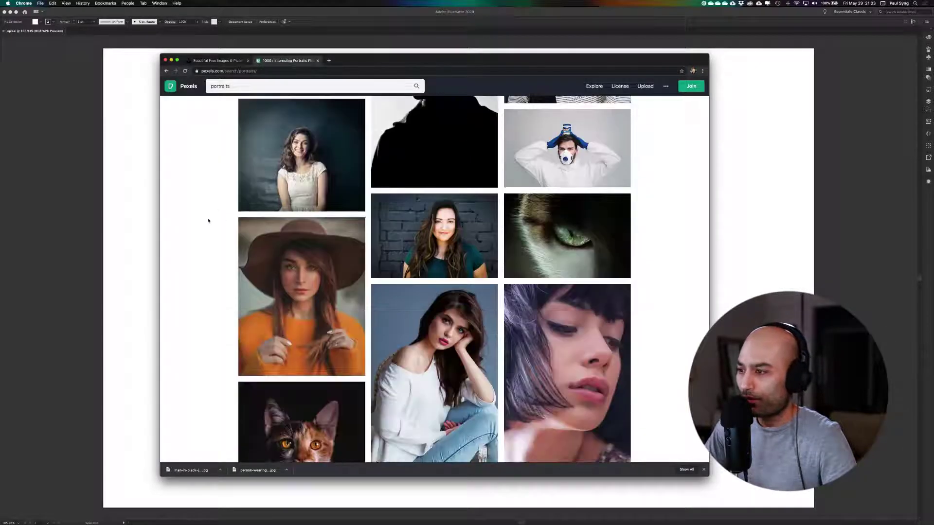
Browse further down the Pexels portrait results, examining the photos for more striking candidates such as the masked Mona Lisa.
scroll(209, 220, "down", 2)
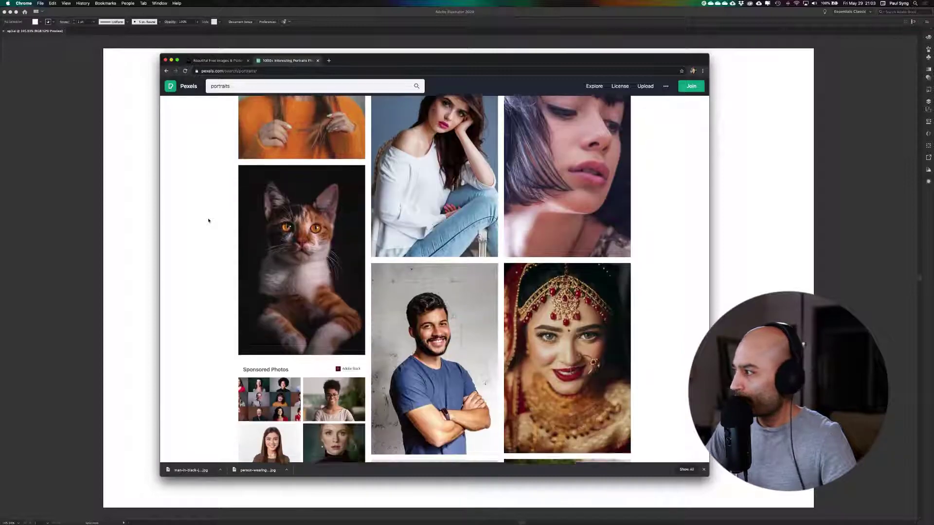
scroll(208, 220, "down", 5)
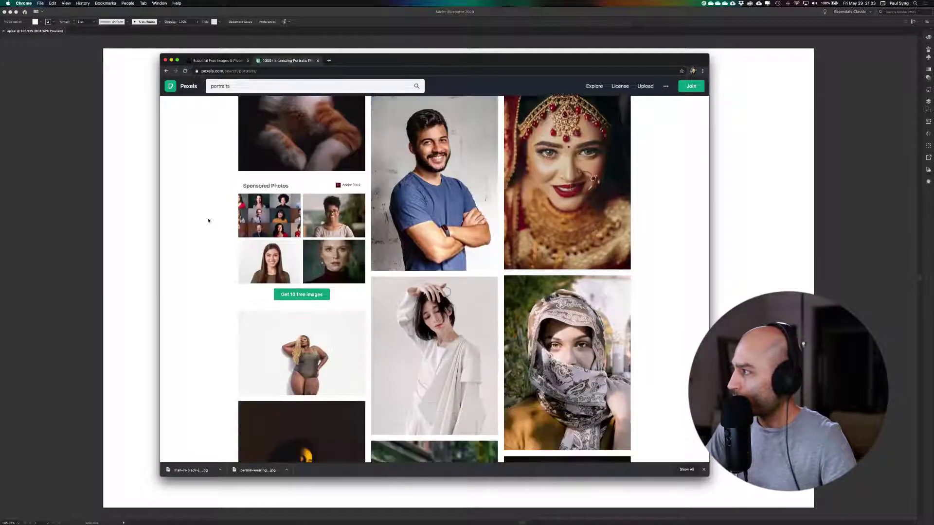
scroll(208, 220, "down", 2)
scroll(208, 221, "down", 2)
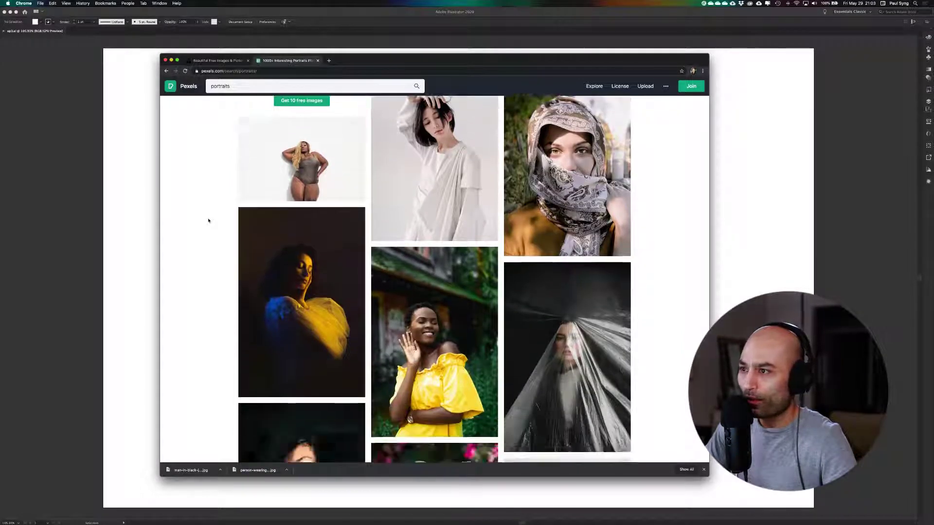
scroll(208, 220, "up", 3)
scroll(208, 220, "down", 12)
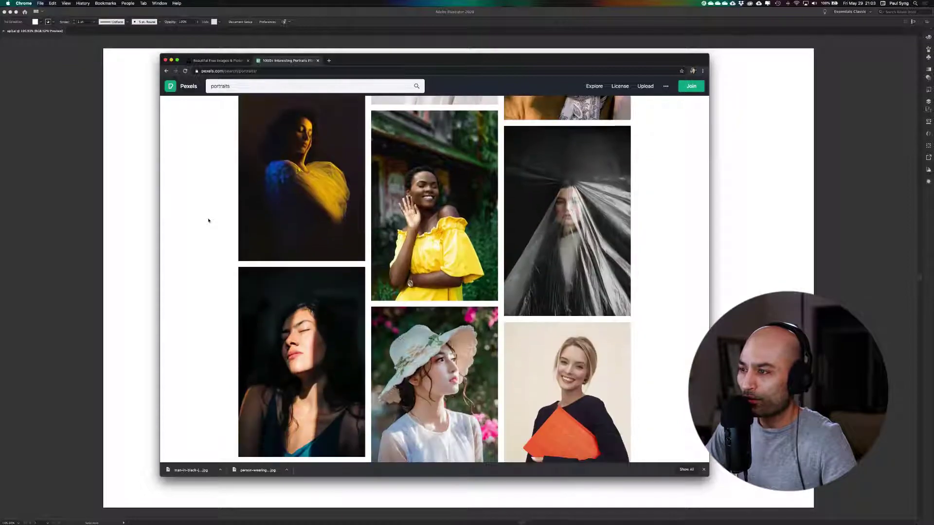
scroll(208, 221, "down", 16)
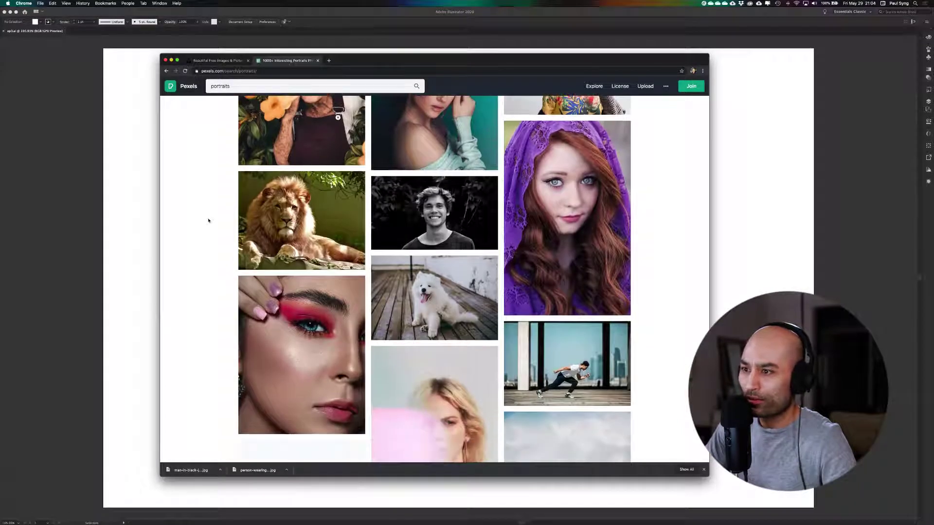
scroll(208, 221, "down", 10)
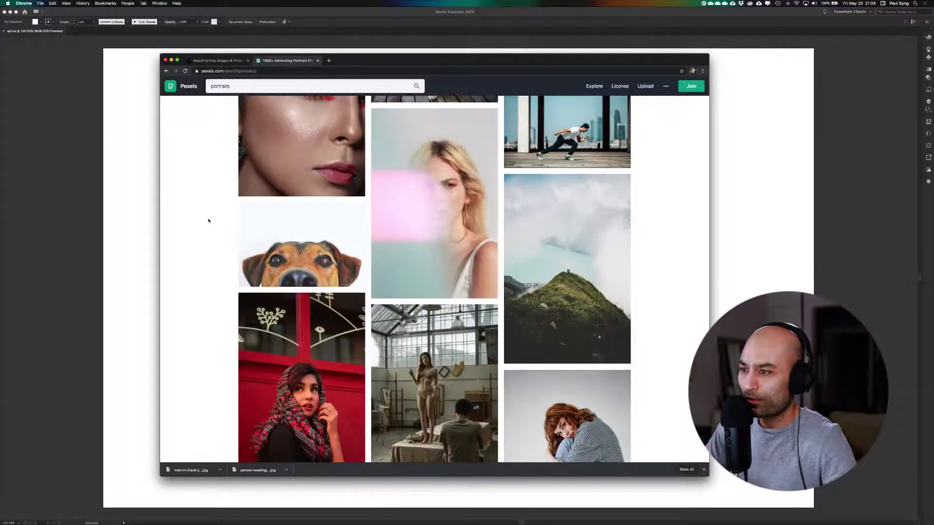
scroll(208, 220, "down", 16)
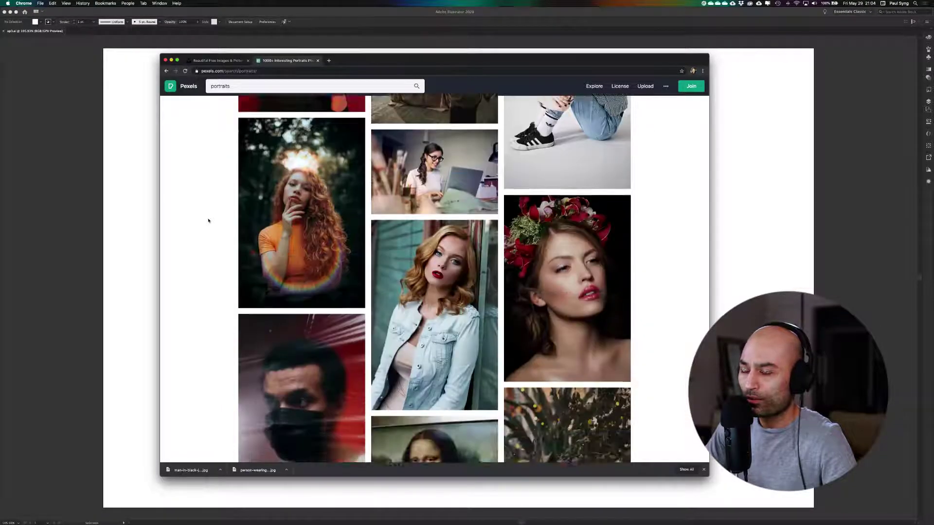
scroll(208, 220, "down", 9)
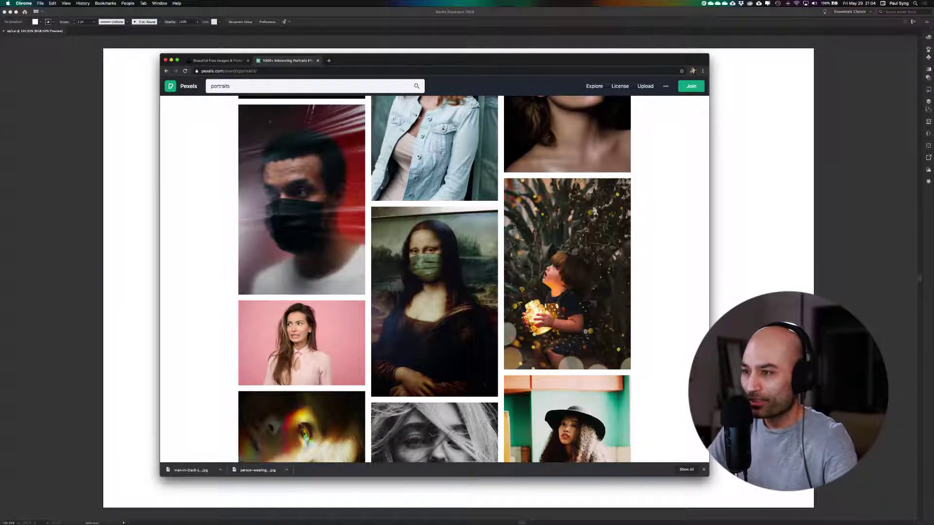
mouse_move(415, 264)
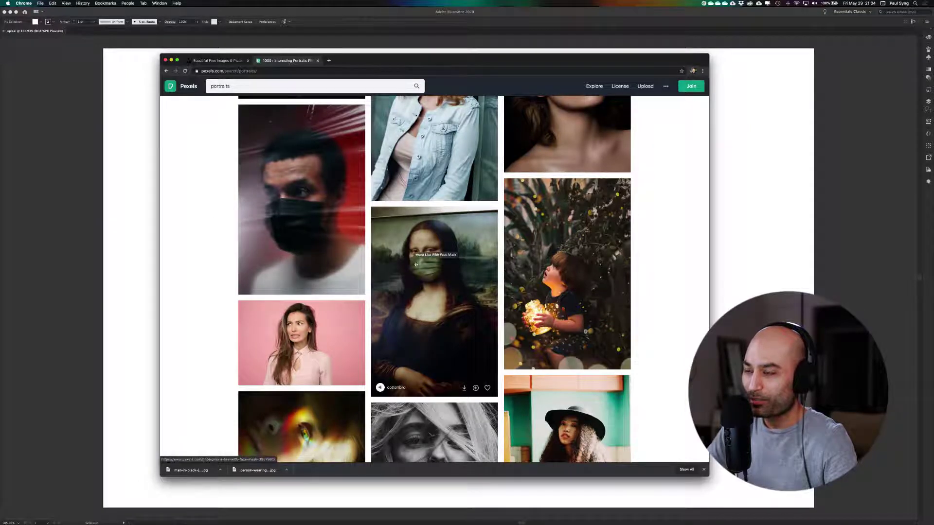
scroll(559, 280, "down", 5)
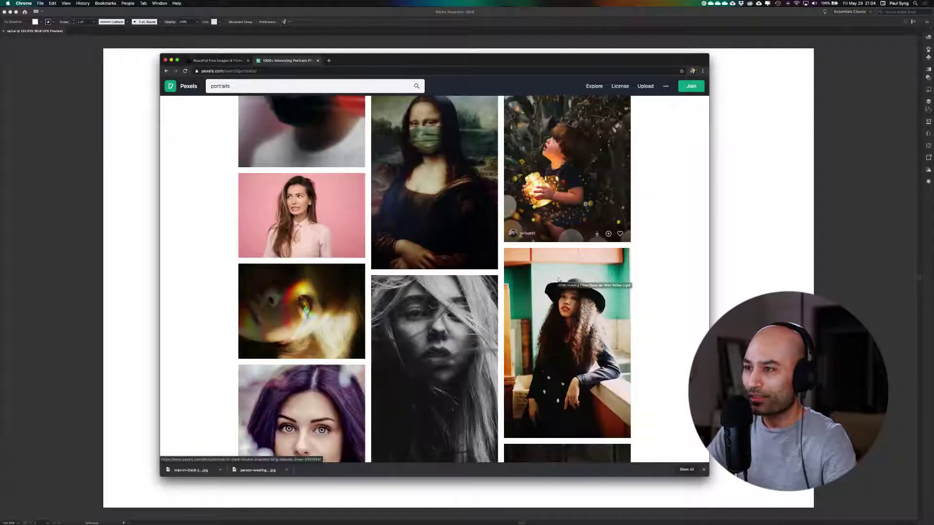
scroll(559, 279, "up", 1)
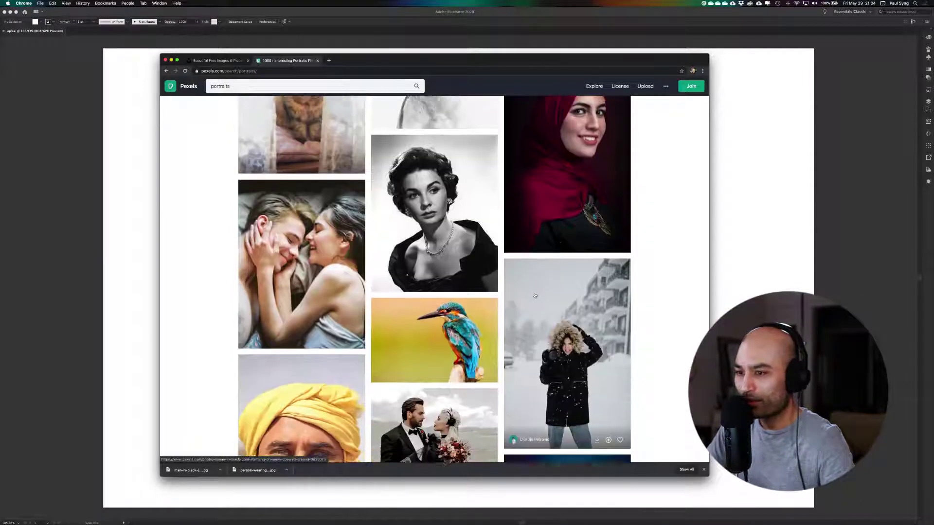
scroll(535, 296, "down", 15)
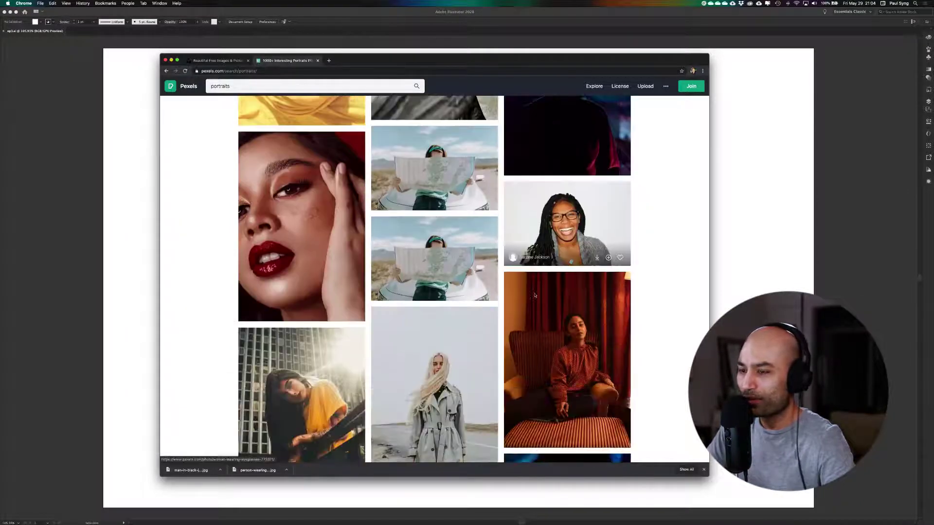
scroll(534, 295, "down", 10)
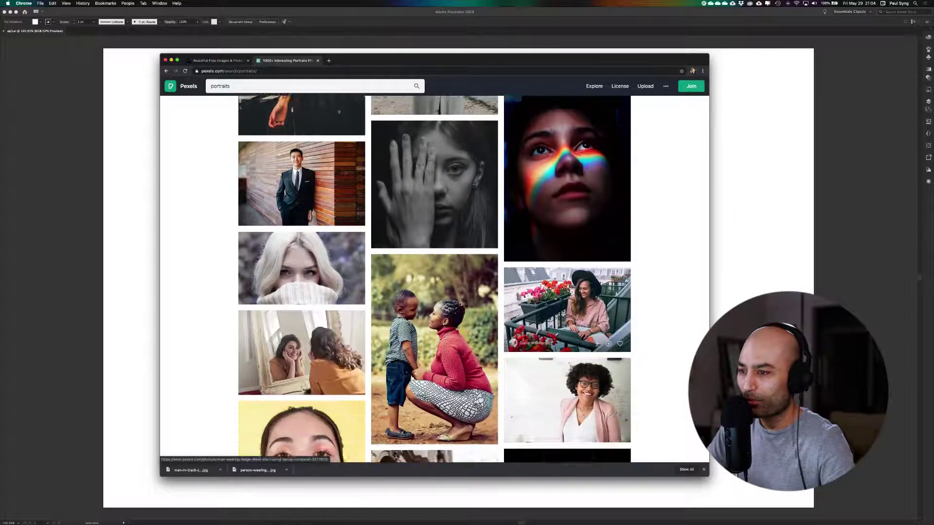
scroll(534, 295, "down", 10)
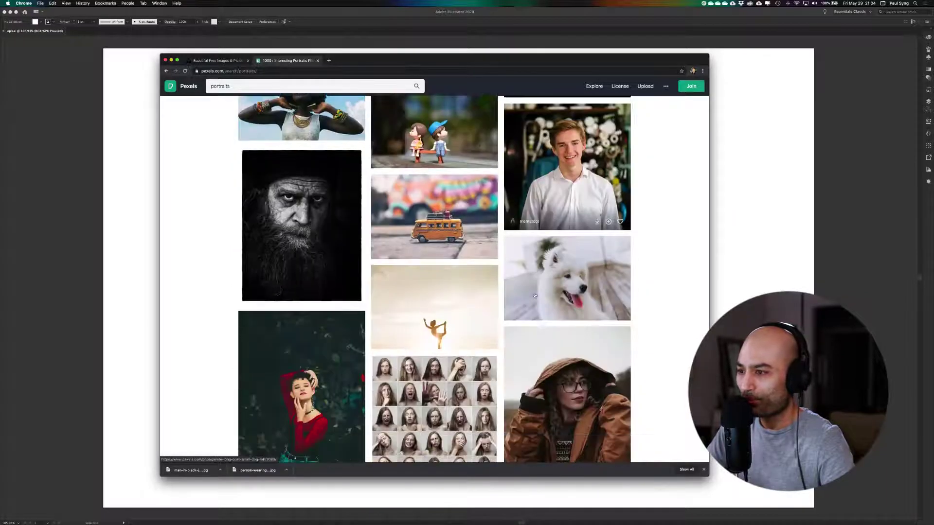
scroll(534, 295, "down", 10)
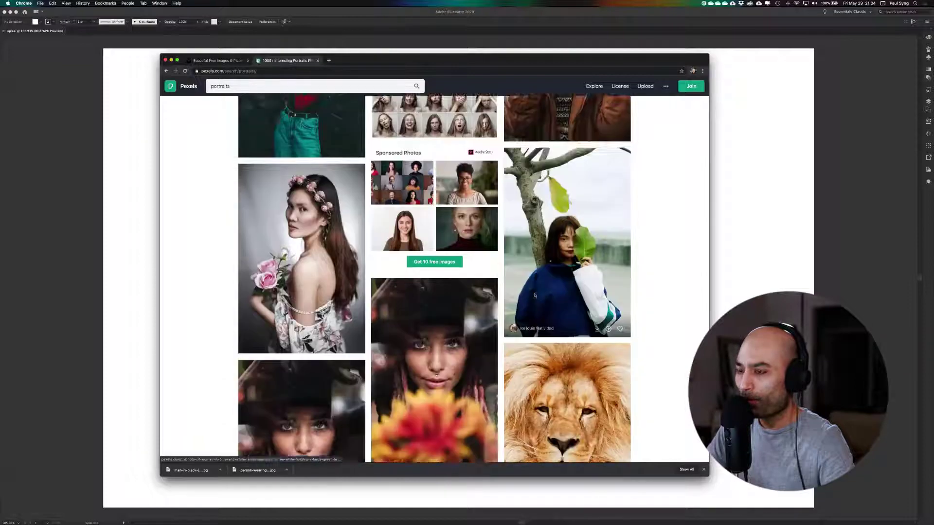
scroll(535, 295, "down", 10)
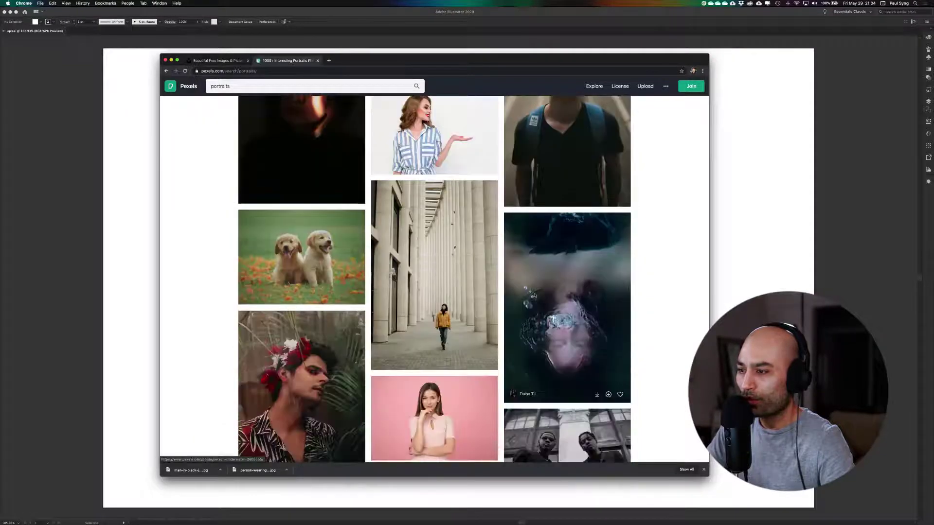
scroll(535, 295, "down", 8)
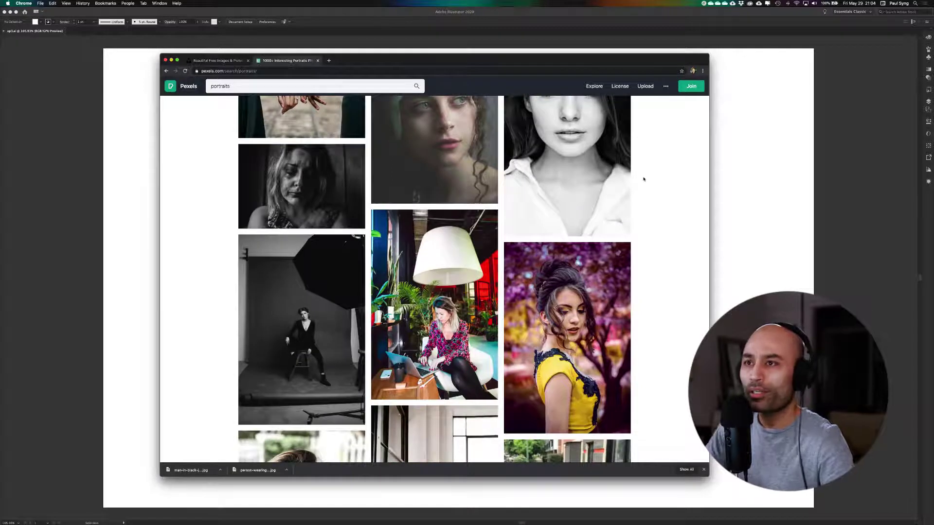
Search Google in a new browser tab for "flickr histroy channel image archive".
left_click(329, 60)
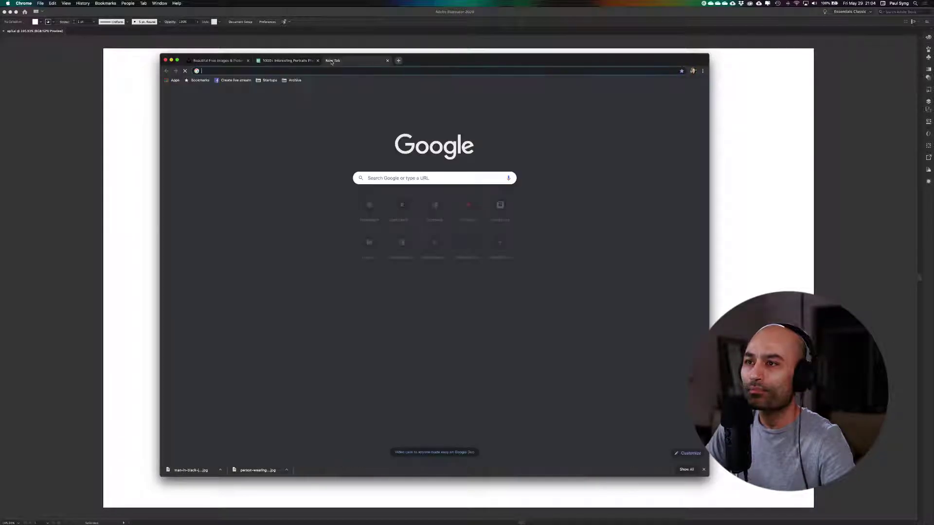
left_click(343, 73)
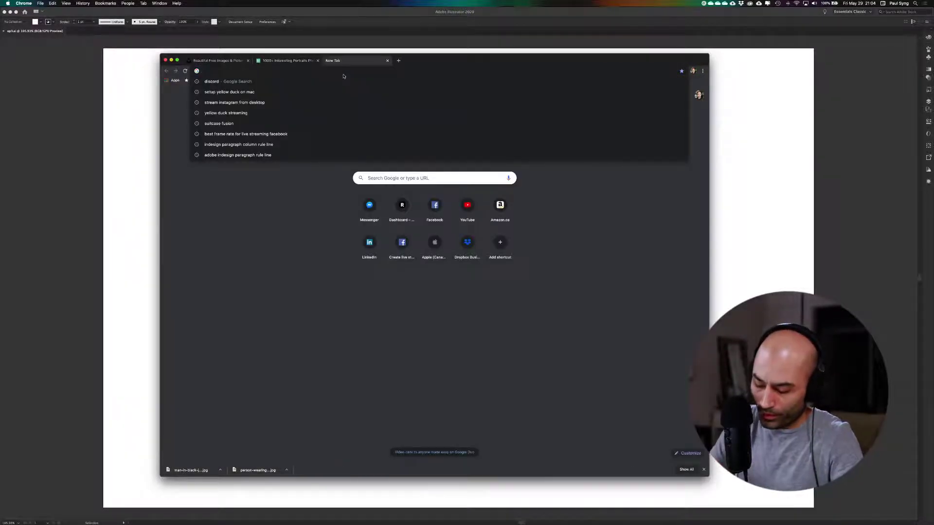
type("flickr")
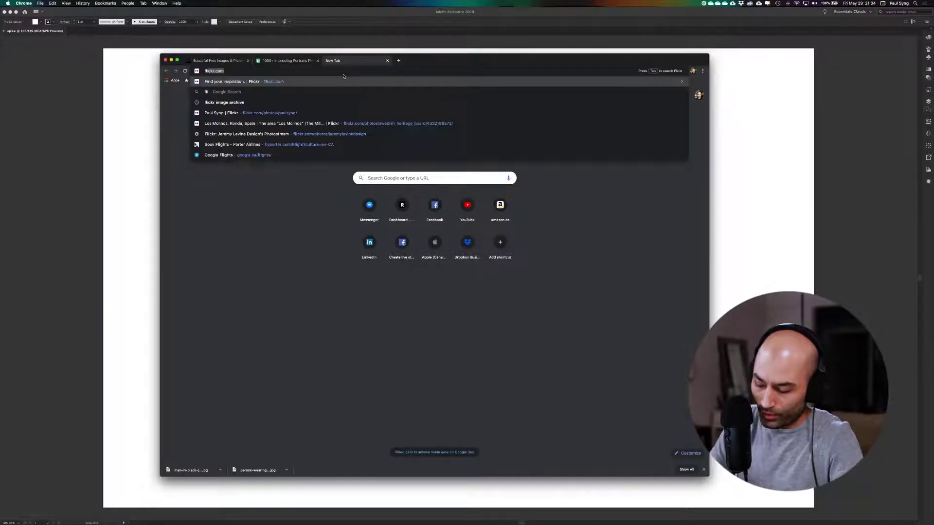
type(" histroy channel")
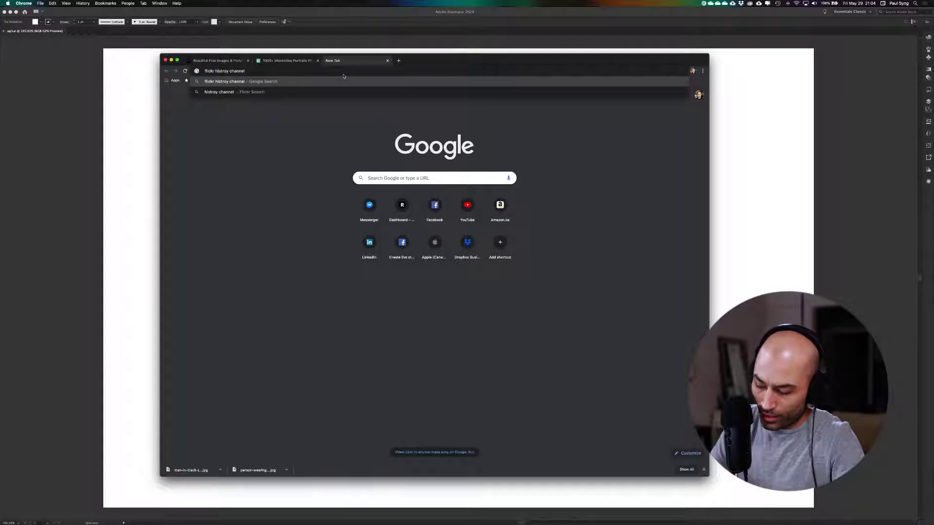
type(" image archive")
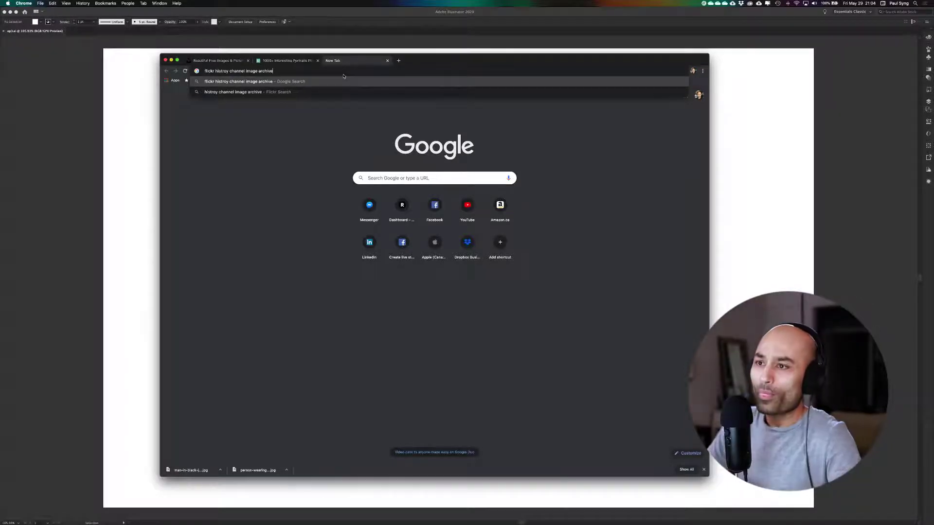
key("Return")
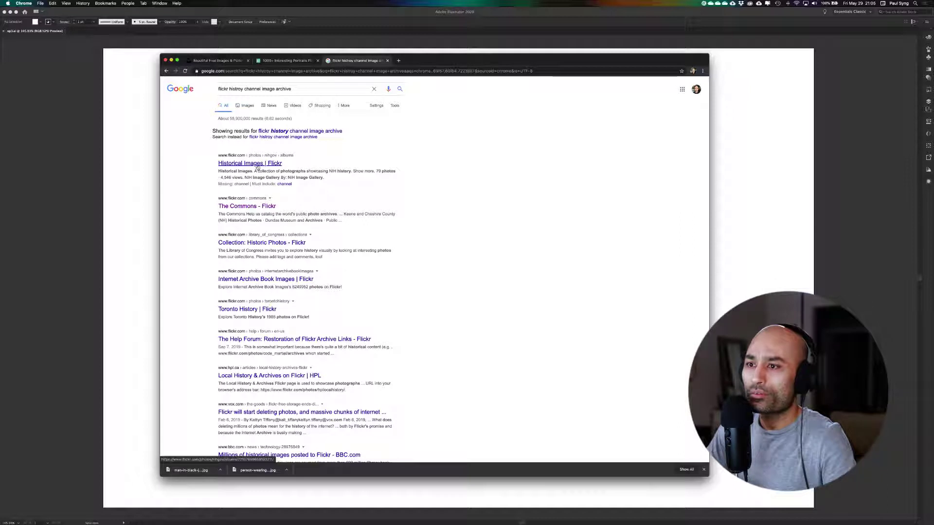
Open the Internet Archive Book Images page on Flickr, look through its vintage beetle illustrations and dismiss the browser's downloads bar.
left_click(282, 281)
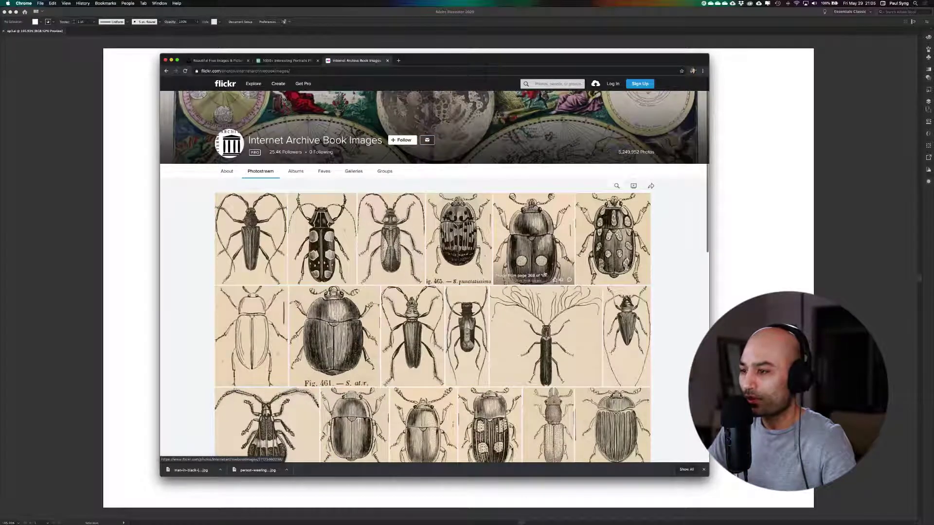
scroll(544, 274, "down", 10)
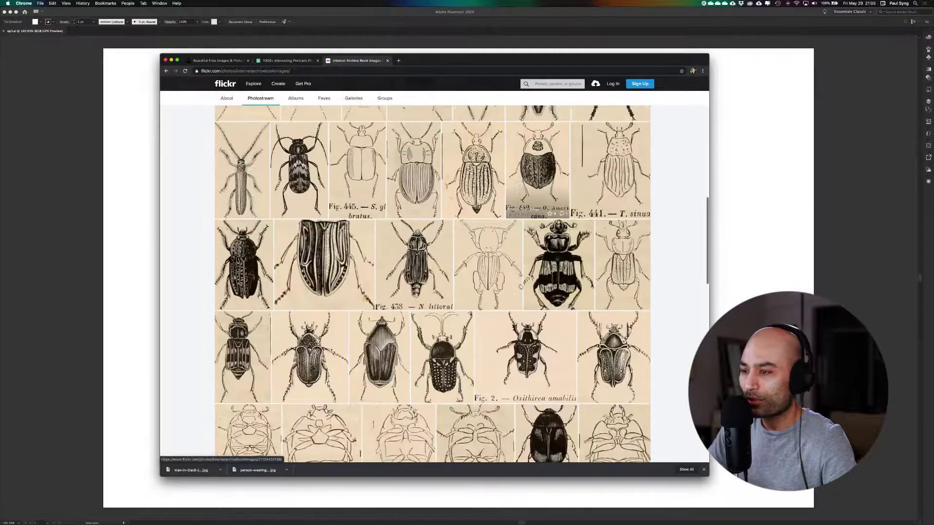
scroll(520, 287, "down", 5)
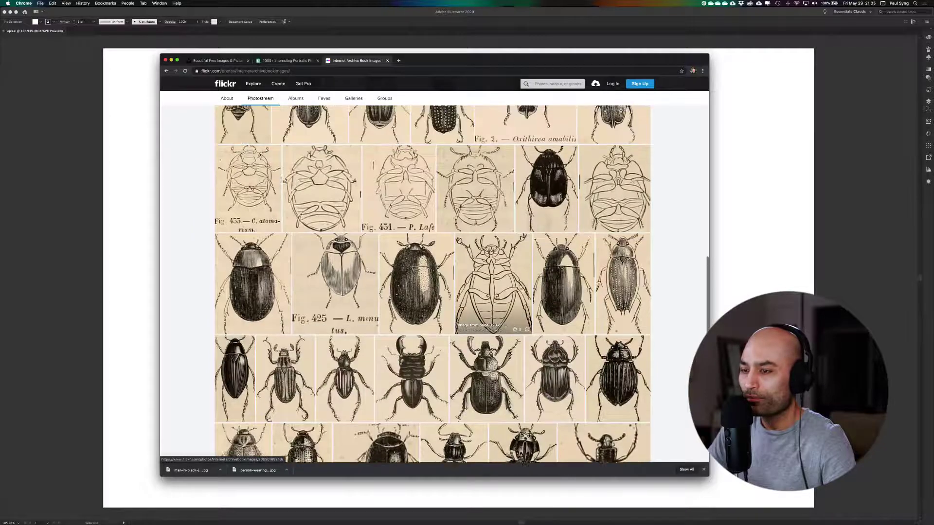
scroll(520, 287, "down", 10)
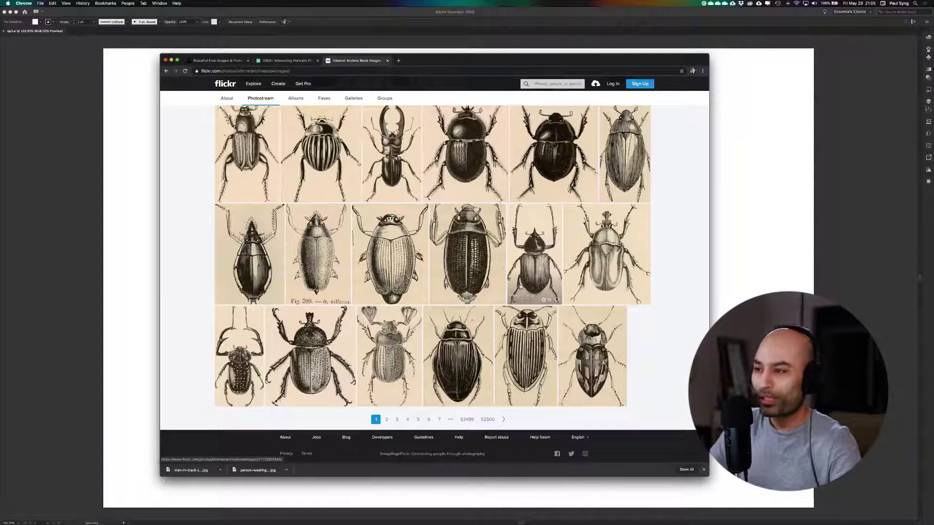
scroll(537, 267, "down", 10)
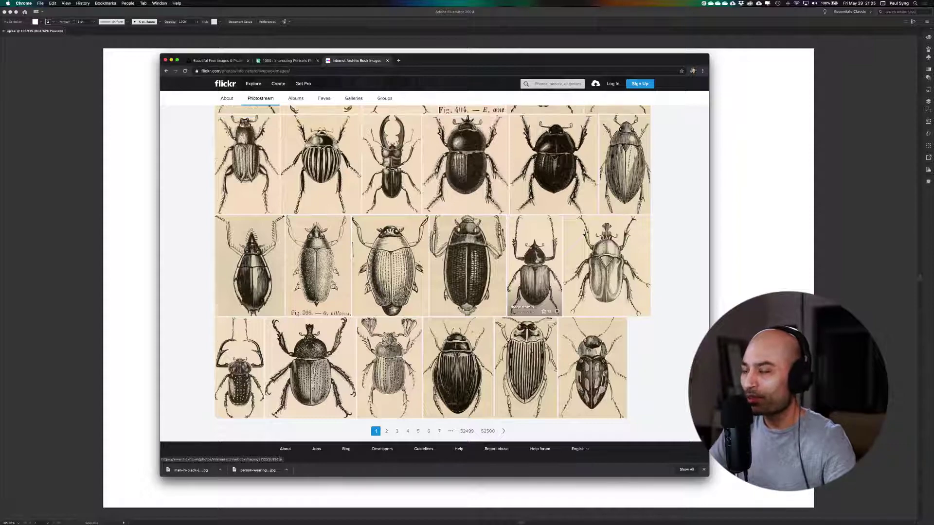
scroll(537, 262, "up", 15)
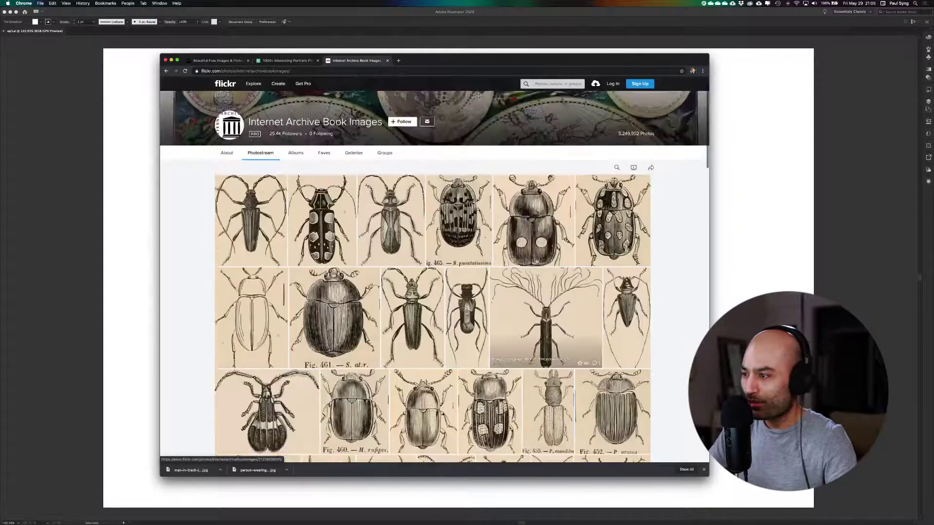
left_click(704, 470)
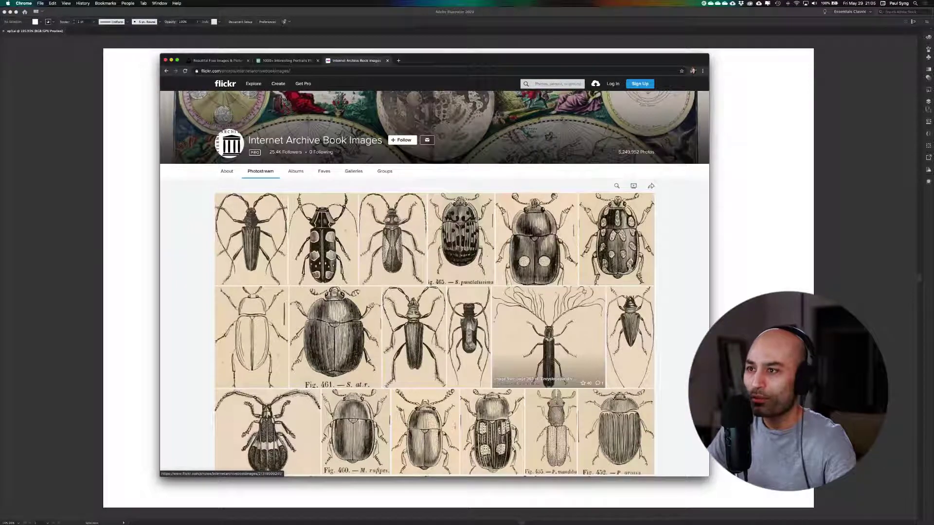
Return to the Pexels portrait results, skim a few more photos and search the site for "india architecture".
left_click(290, 62)
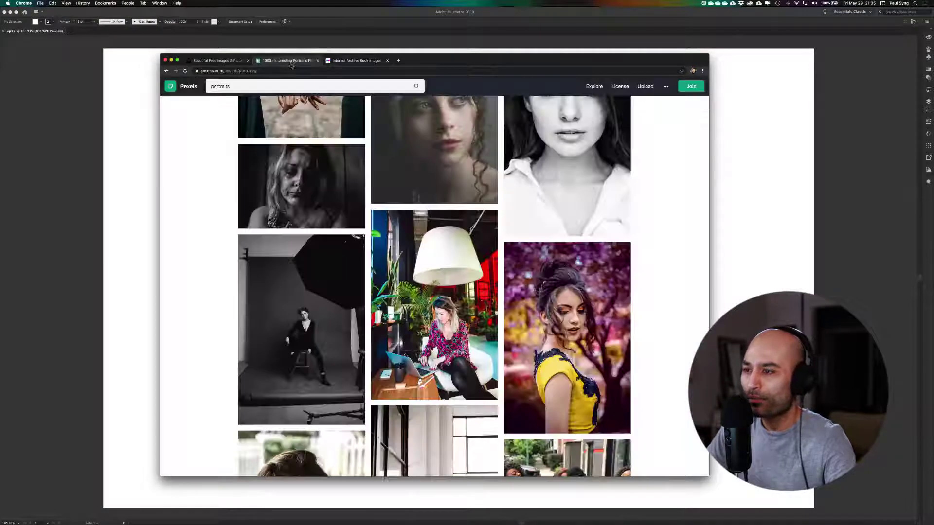
scroll(435, 287, "down", 15)
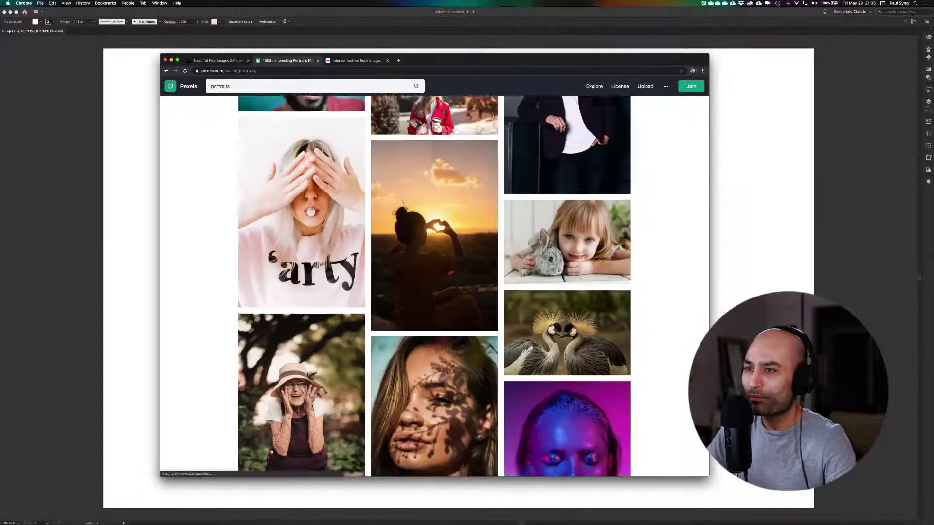
scroll(444, 234, "down", 15)
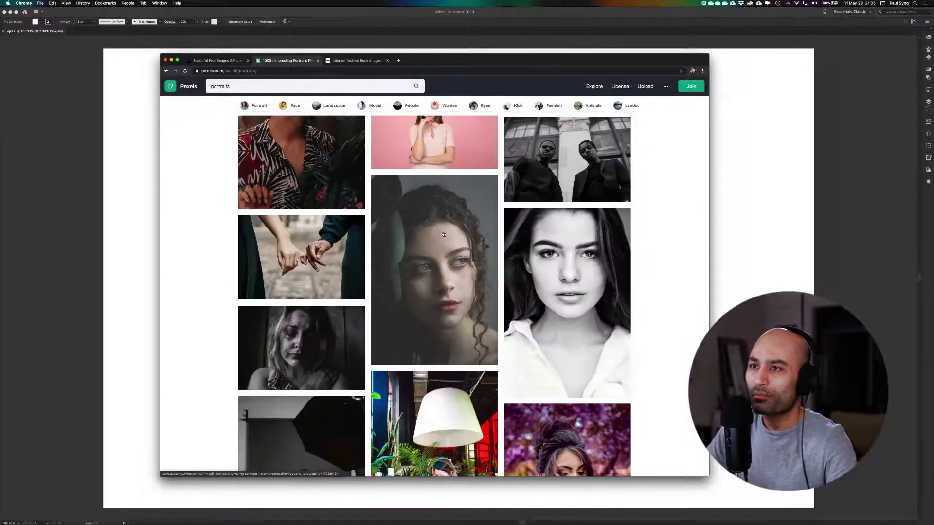
scroll(444, 234, "down", 5)
left_click(243, 88)
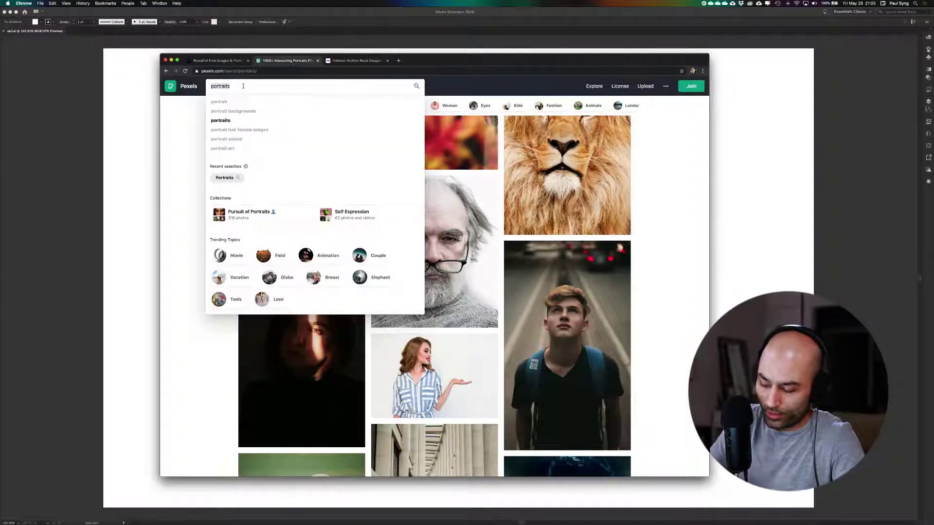
type("india a")
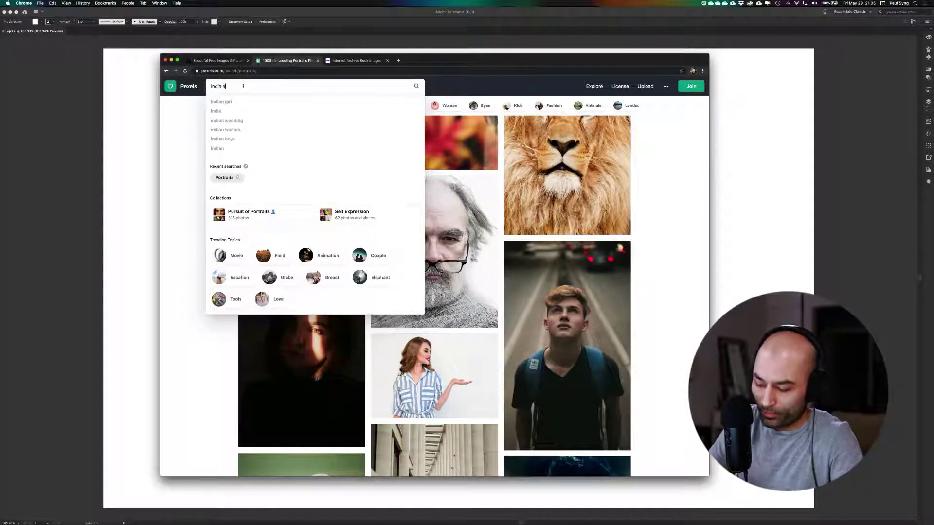
type("rchitecture")
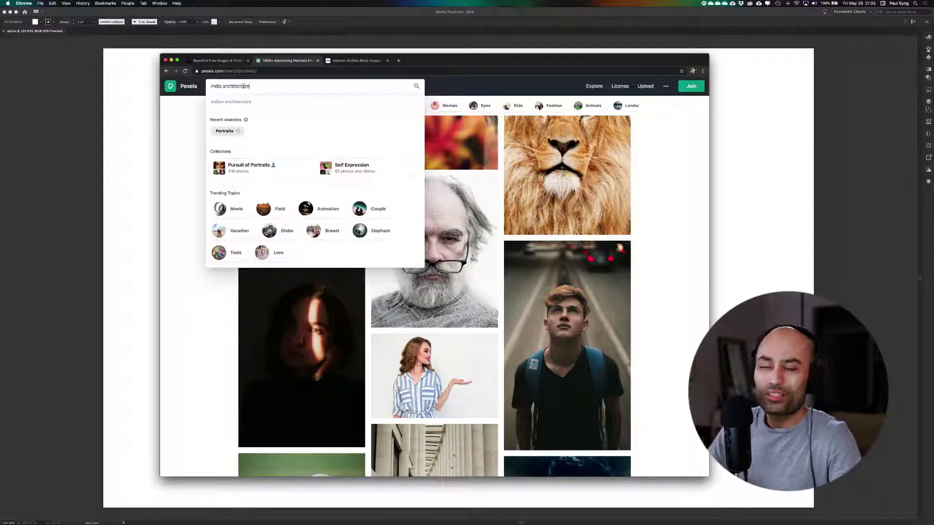
key("Return")
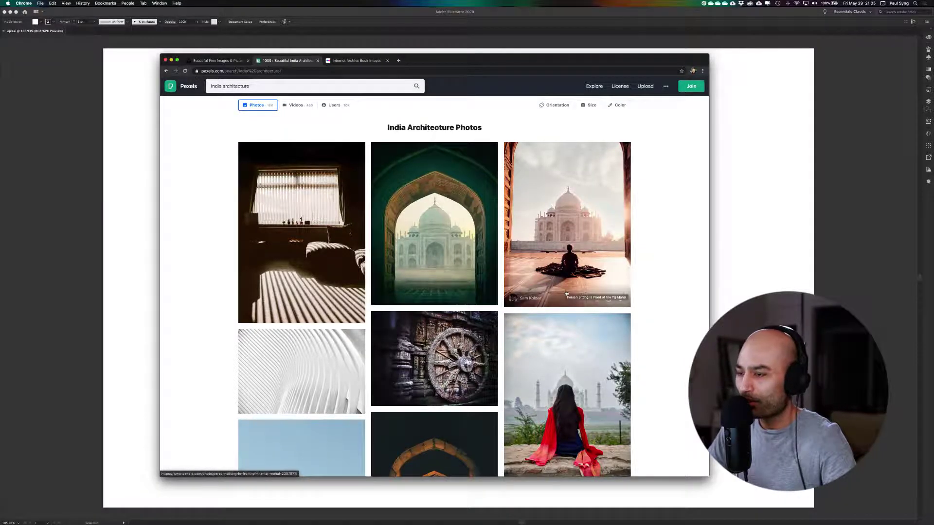
Find the photo of birds flying around a red domed tower and download it as a JPEG into the Resources folder.
scroll(566, 293, "down", 6)
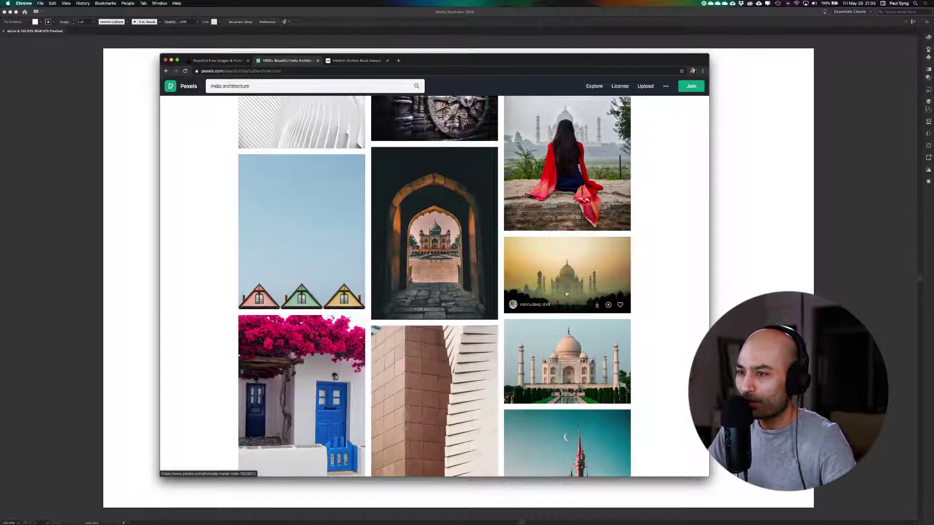
scroll(566, 294, "down", 6)
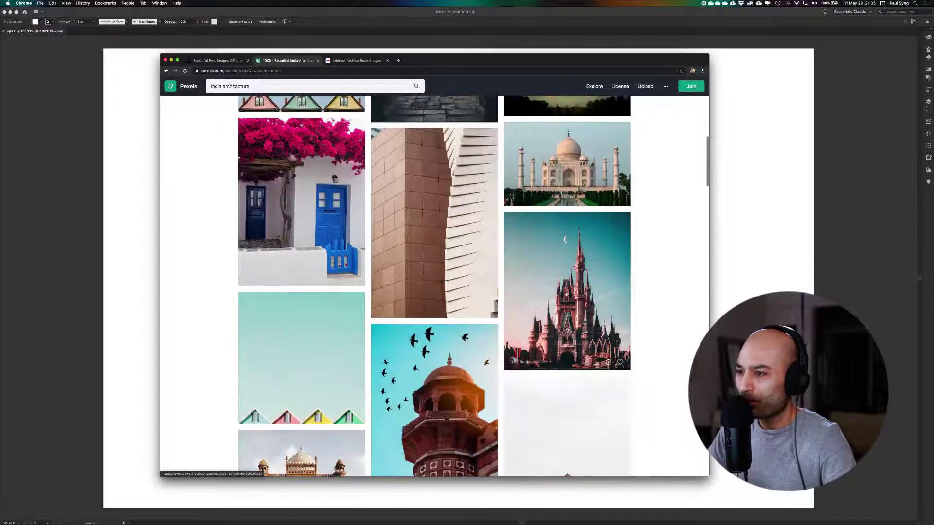
scroll(566, 293, "down", 3)
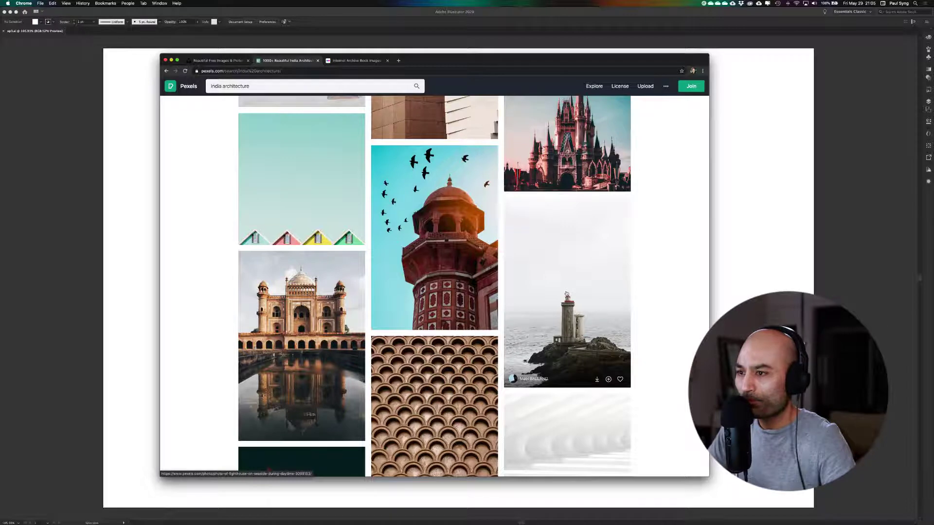
scroll(566, 293, "down", 2)
scroll(566, 293, "up", 2)
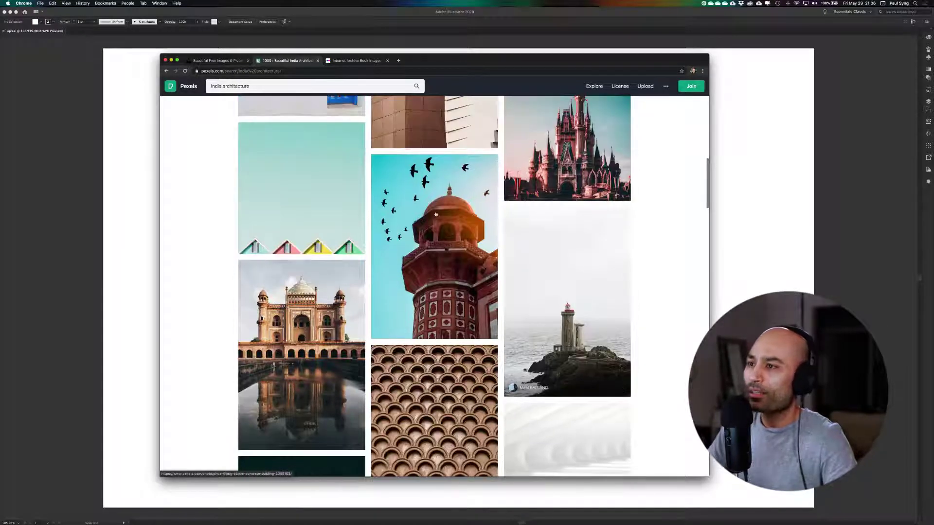
left_click(467, 253)
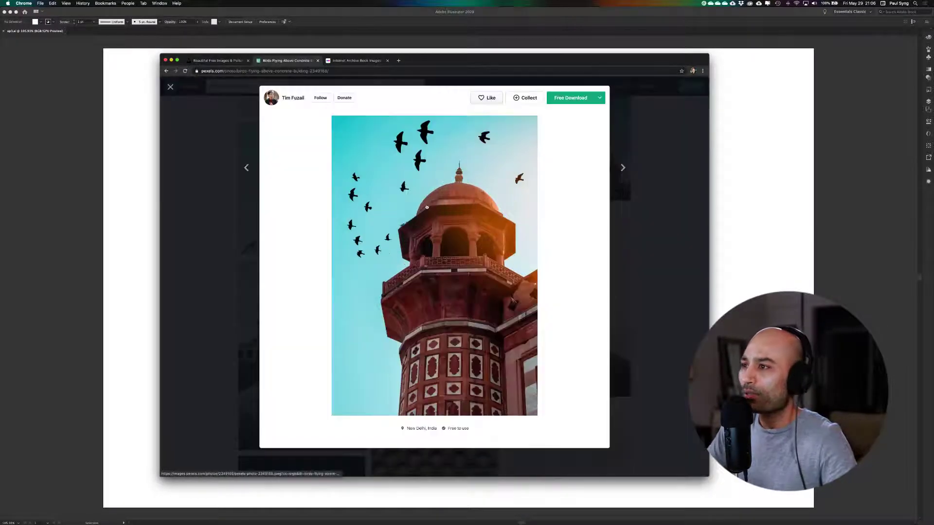
left_click(564, 103)
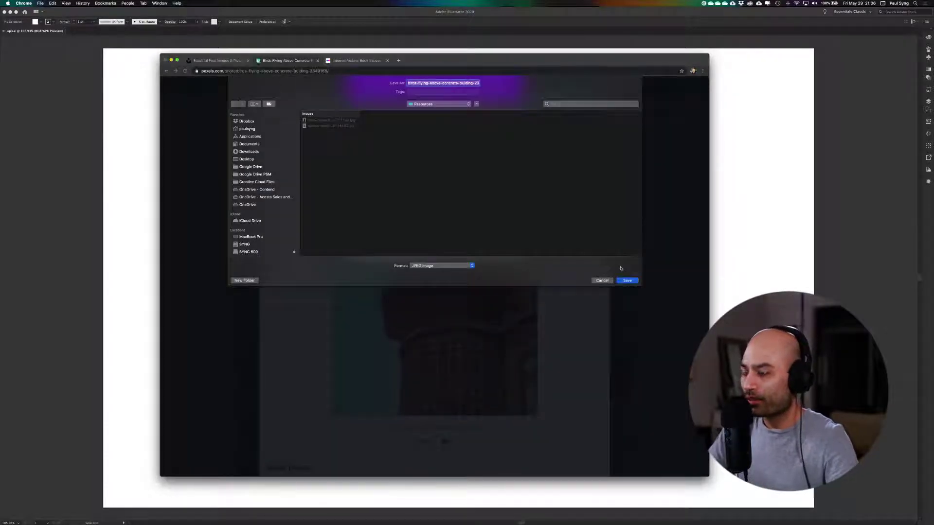
left_click(624, 281)
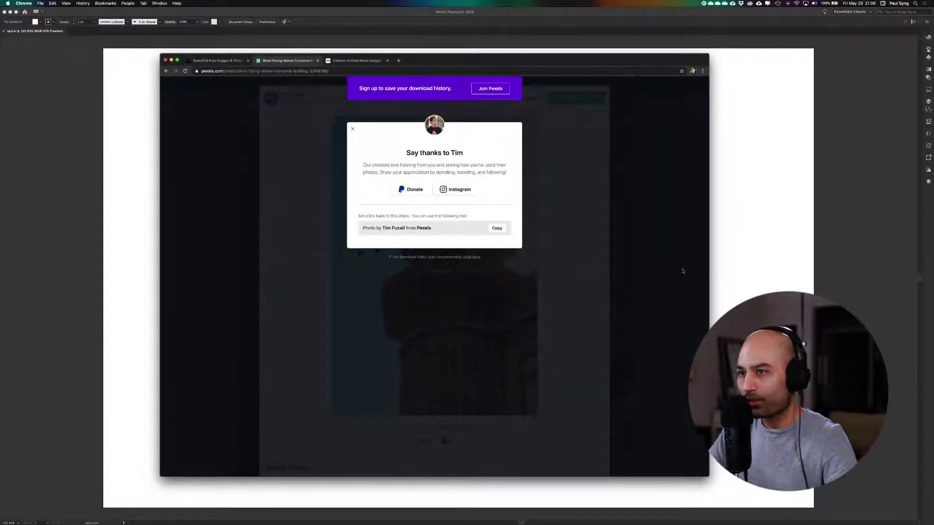
left_click(352, 129)
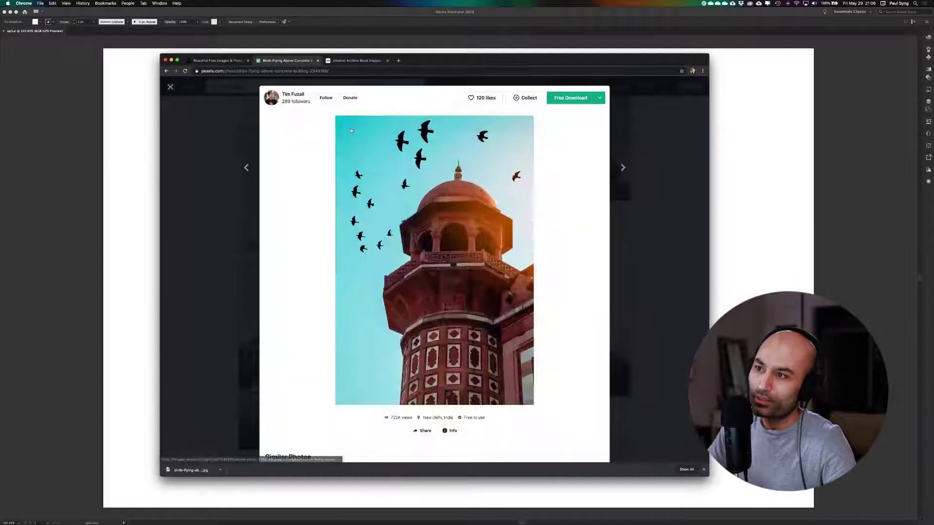
left_click(221, 142)
Find the Lotus Temple photo further down the results and download it as a JPEG into the Resources folder.
scroll(577, 291, "down", 5)
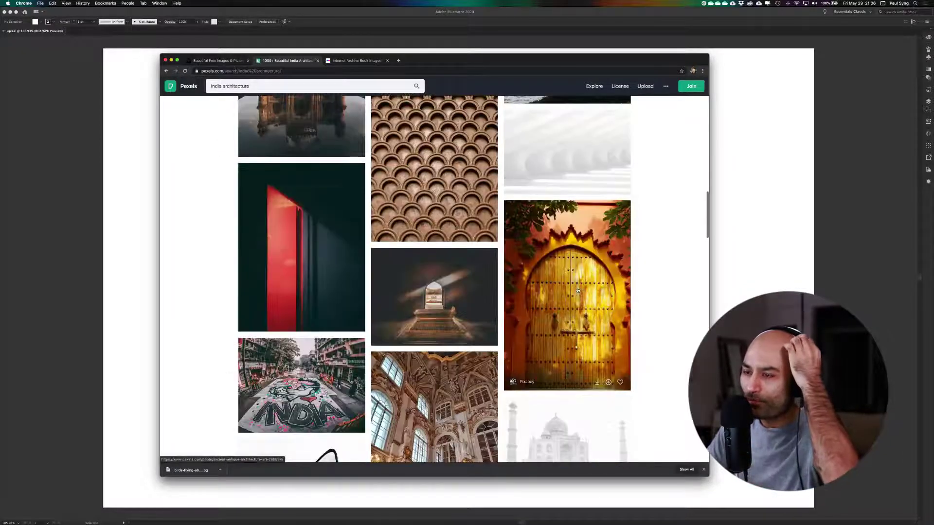
scroll(577, 290, "down", 2)
scroll(578, 290, "down", 10)
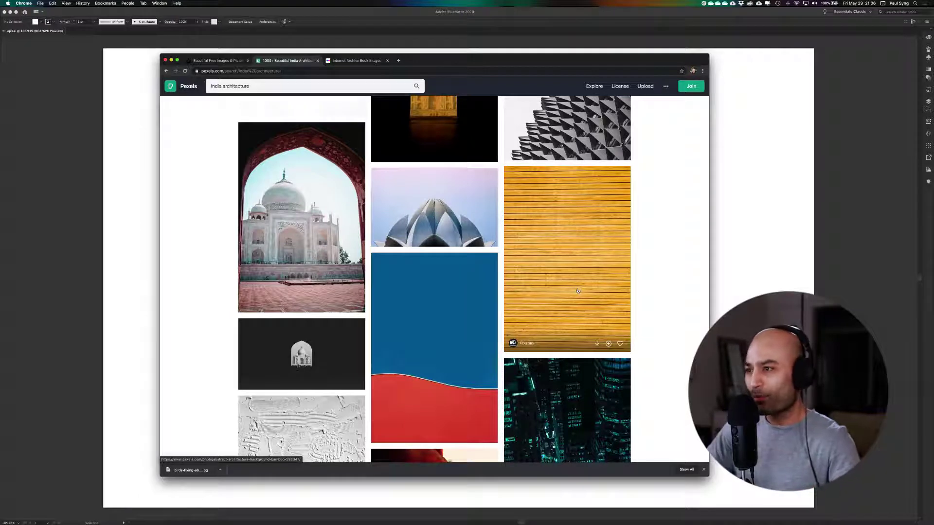
left_click(472, 194)
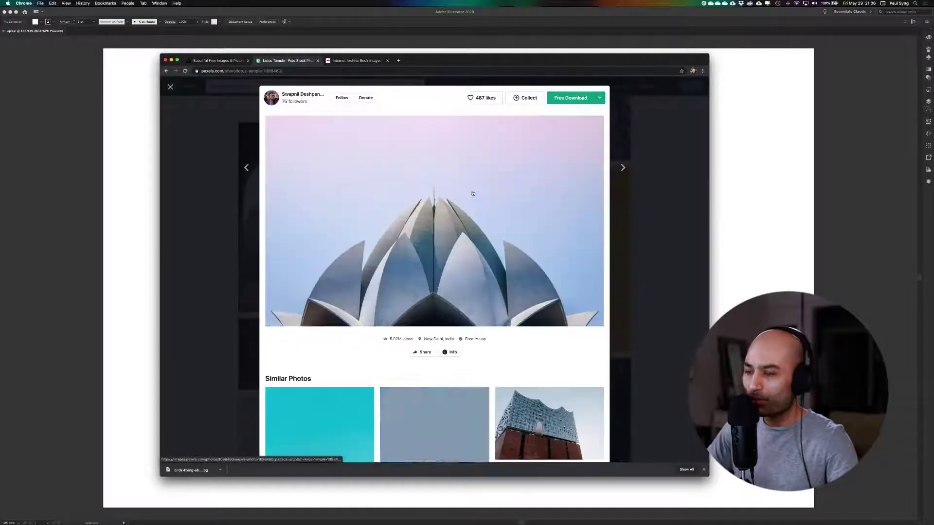
left_click(570, 98)
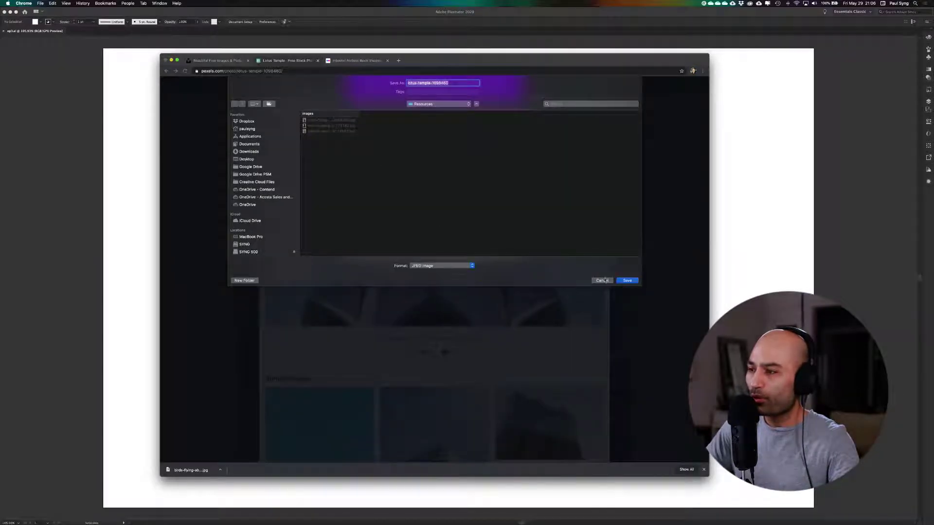
left_click(628, 281)
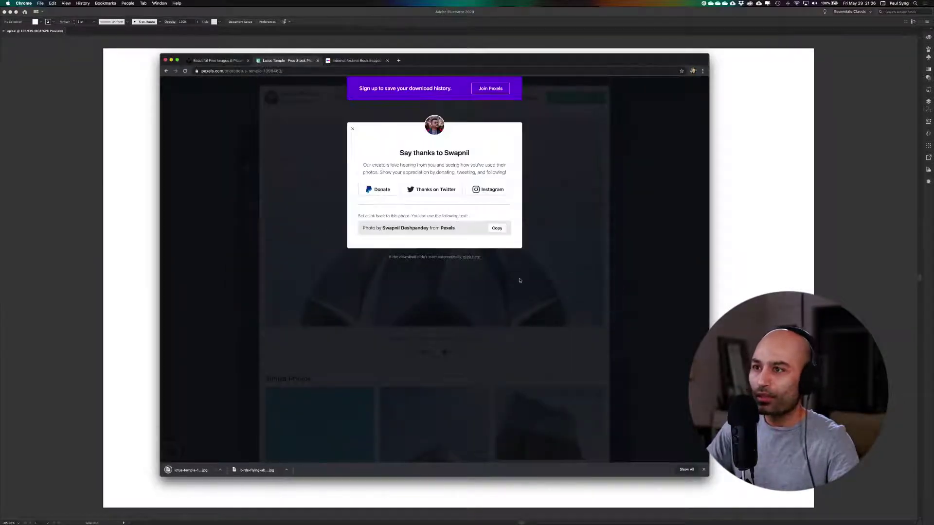
left_click(221, 138)
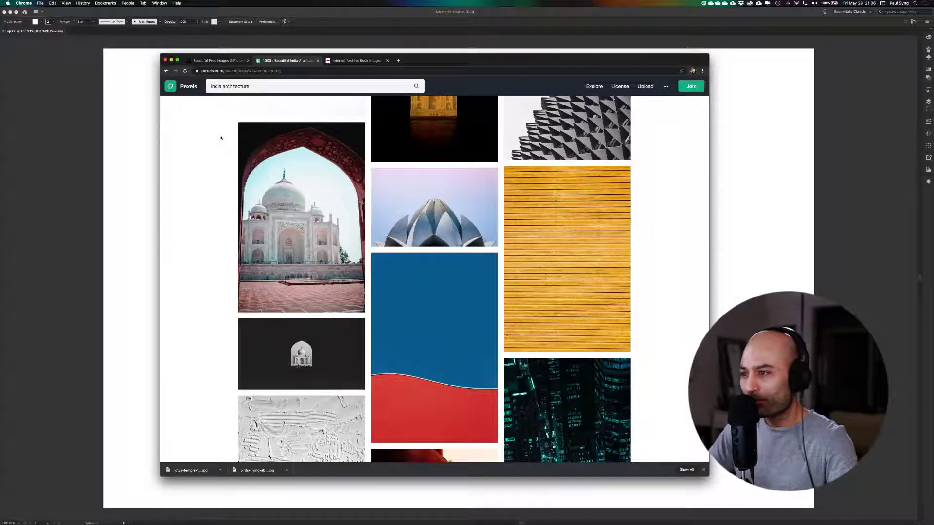
Look for more architecture candidates and view the arched window with the turquoise mural at larger size, returning to the results.
scroll(650, 262, "up", 5)
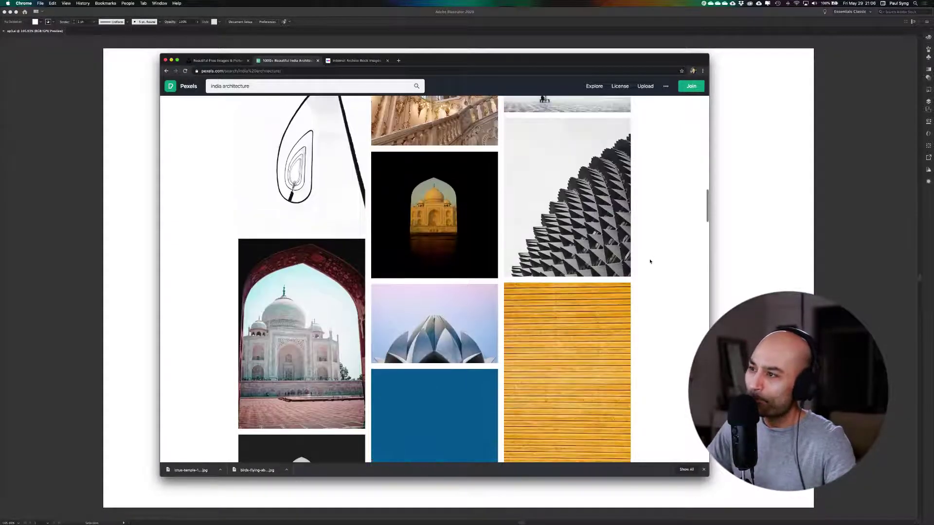
scroll(649, 262, "down", 10)
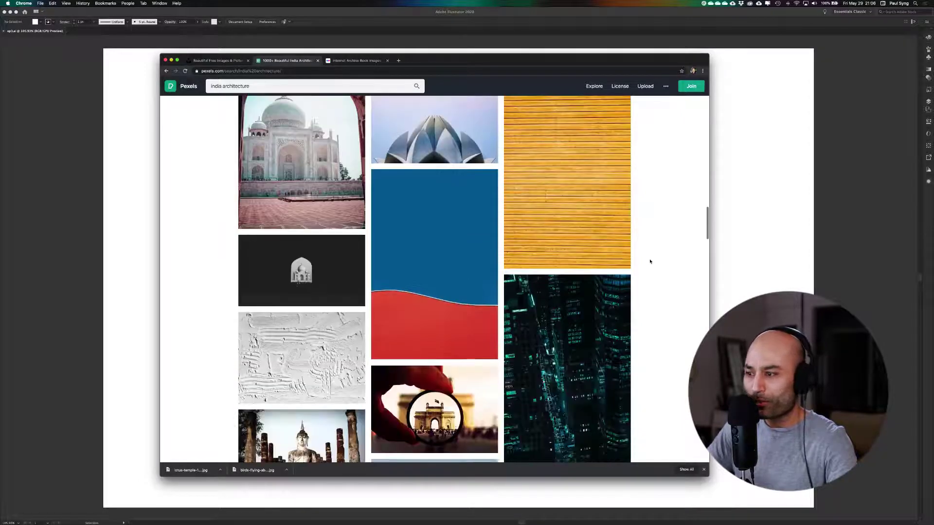
scroll(655, 261, "down", 9)
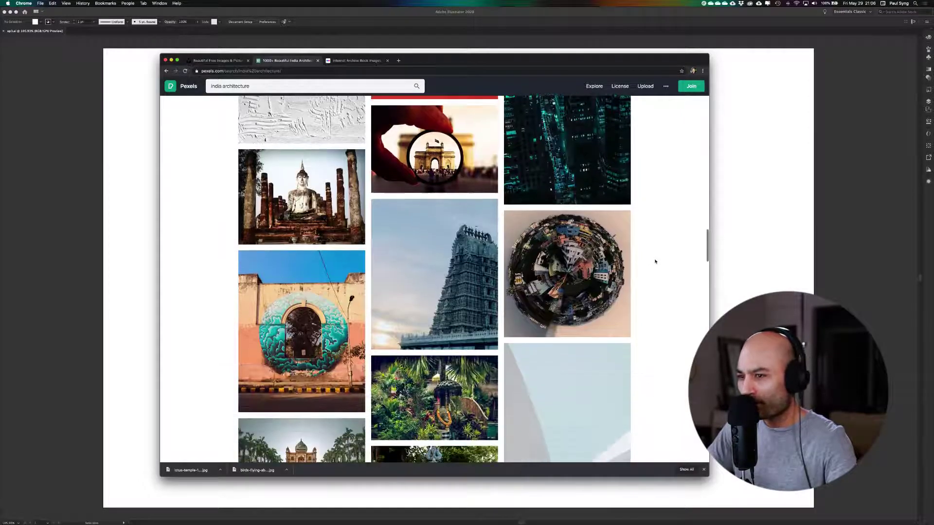
scroll(654, 261, "down", 3)
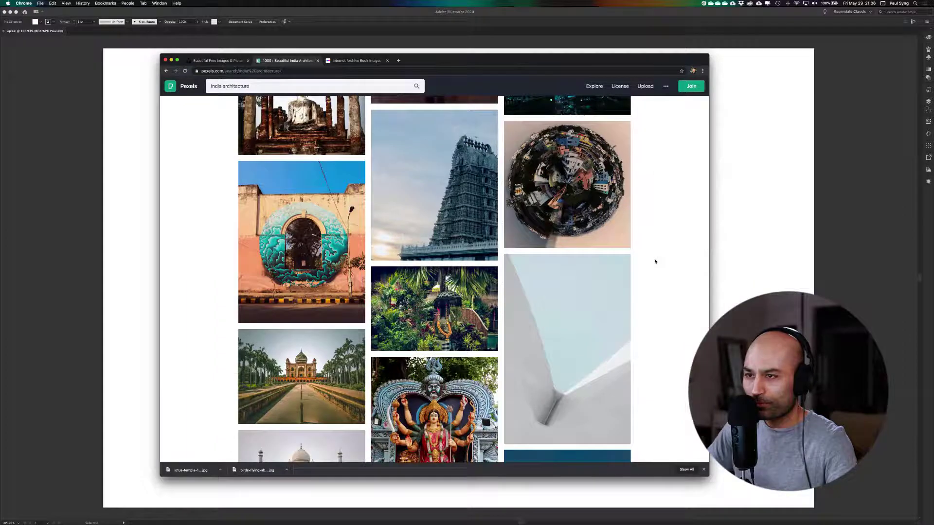
left_click(311, 234)
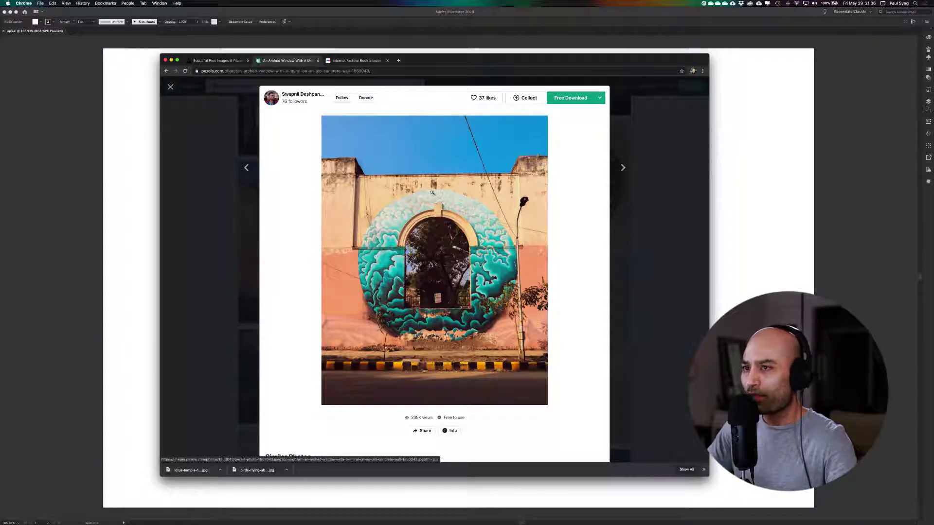
key("Escape")
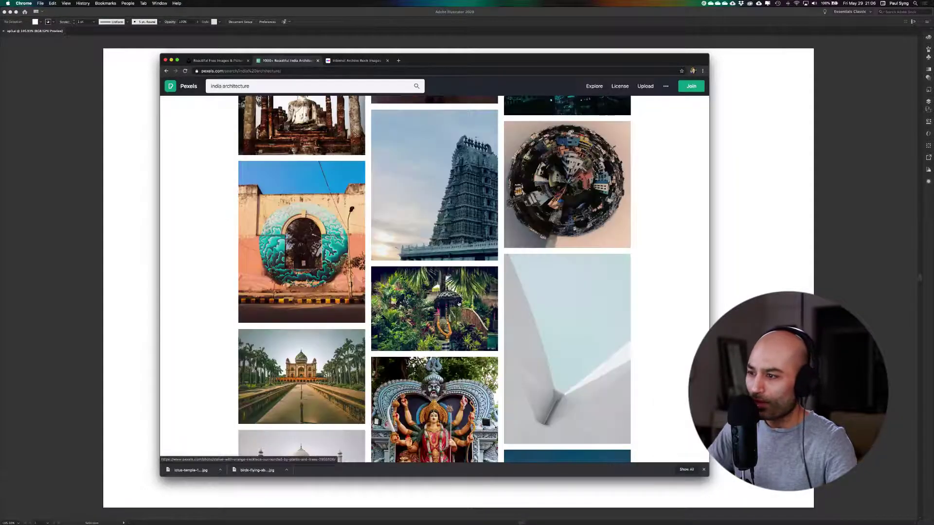
Look through the "india architecture" results for more candidate buildings, pausing to examine the red-tinted domed building.
scroll(556, 299, "down", 3)
scroll(556, 299, "down", 2)
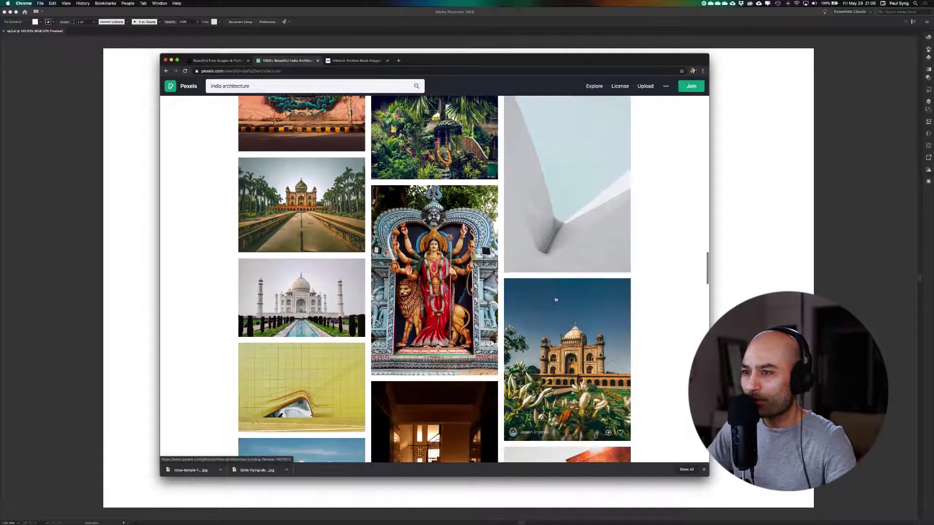
scroll(552, 297, "down", 8)
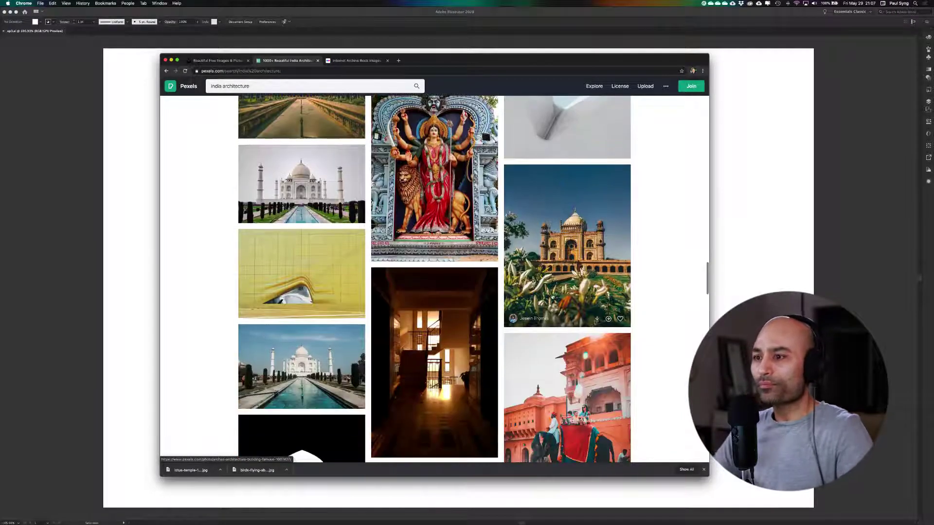
scroll(560, 301, "down", 8)
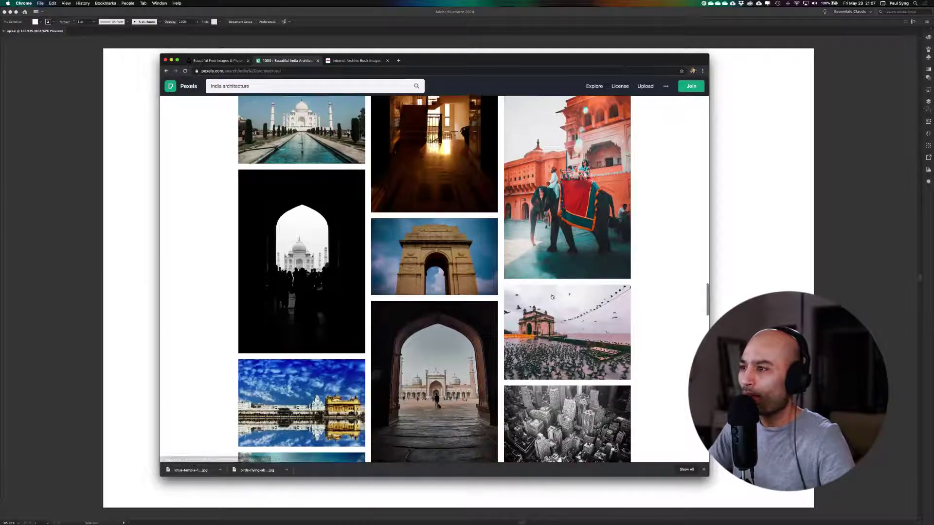
scroll(552, 296, "down", 7)
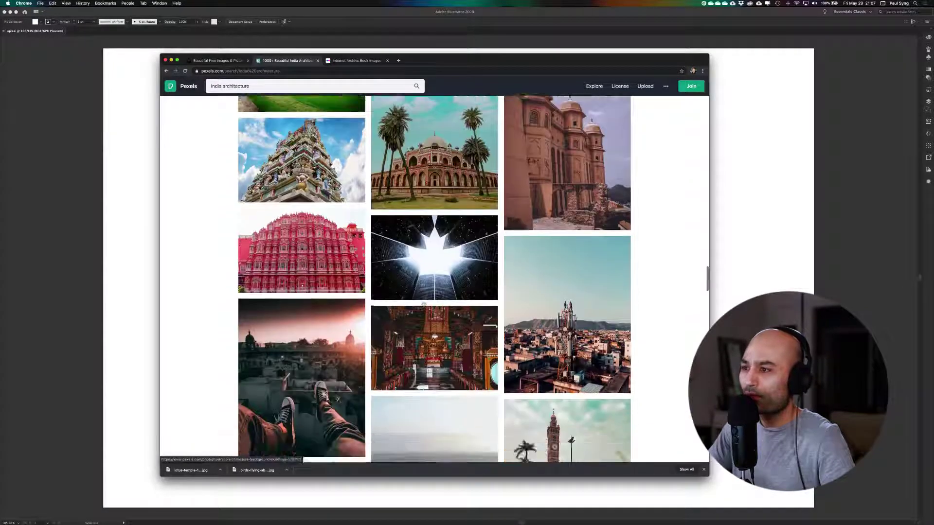
scroll(424, 304, "down", 3)
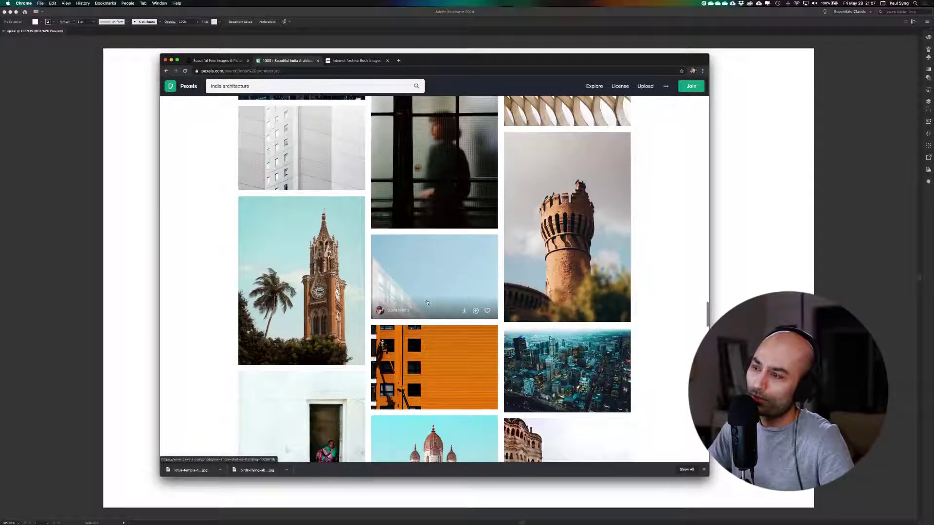
scroll(532, 256, "down", 5)
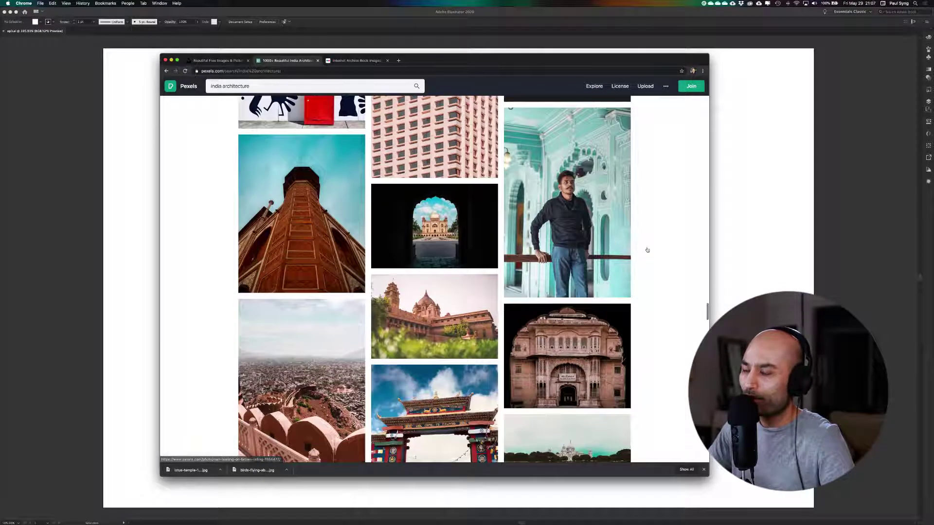
scroll(623, 243, "down", 5)
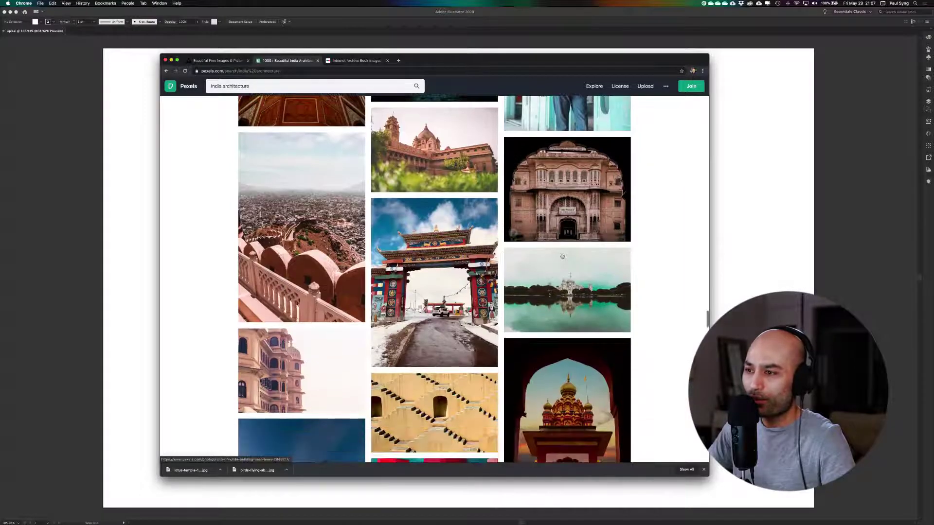
scroll(562, 256, "down", 5)
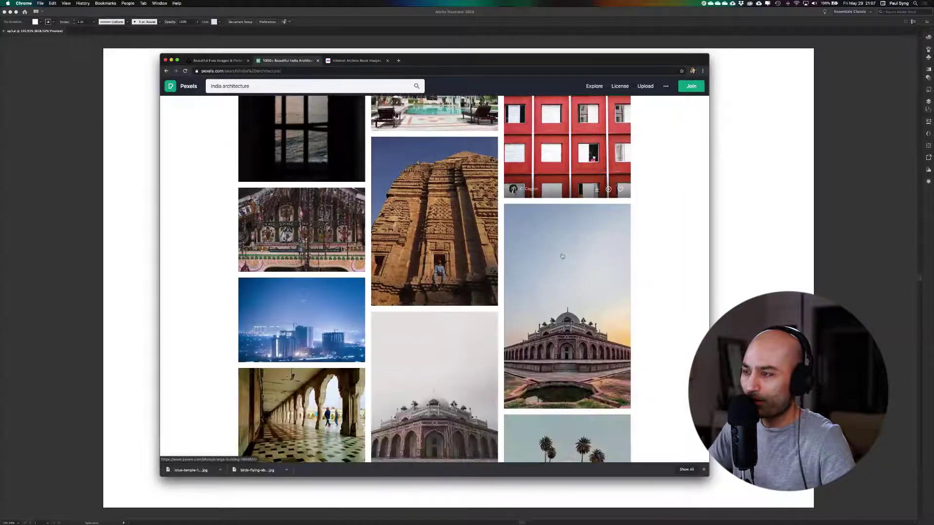
scroll(561, 256, "down", 4)
scroll(586, 193, "up", 3)
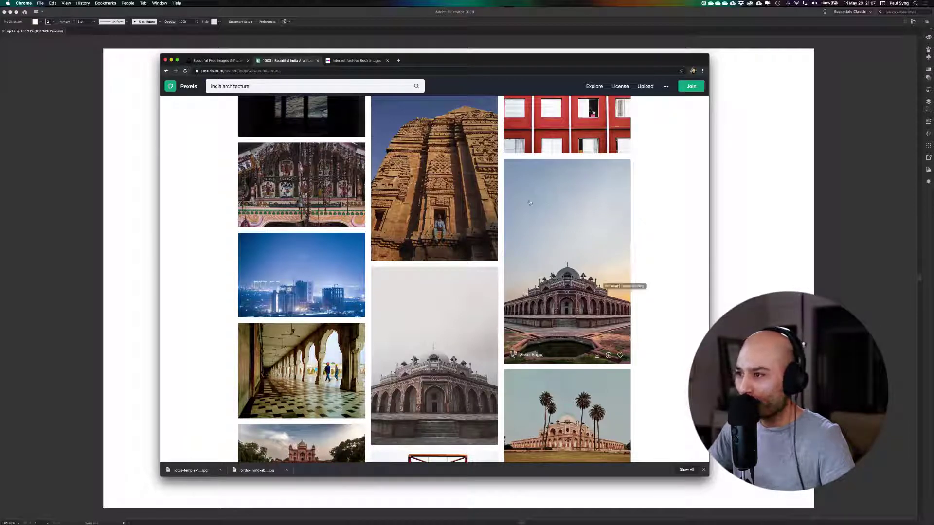
scroll(635, 292, "down", 10)
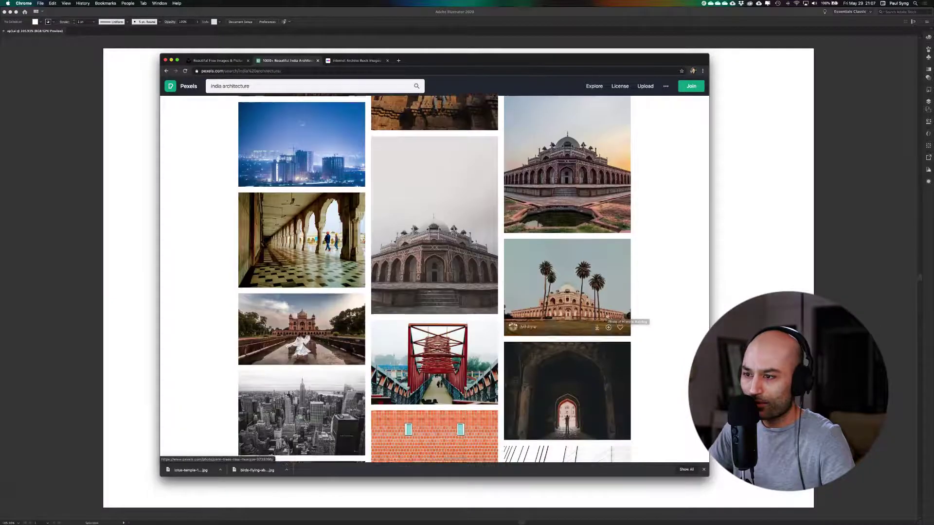
scroll(608, 315, "down", 6)
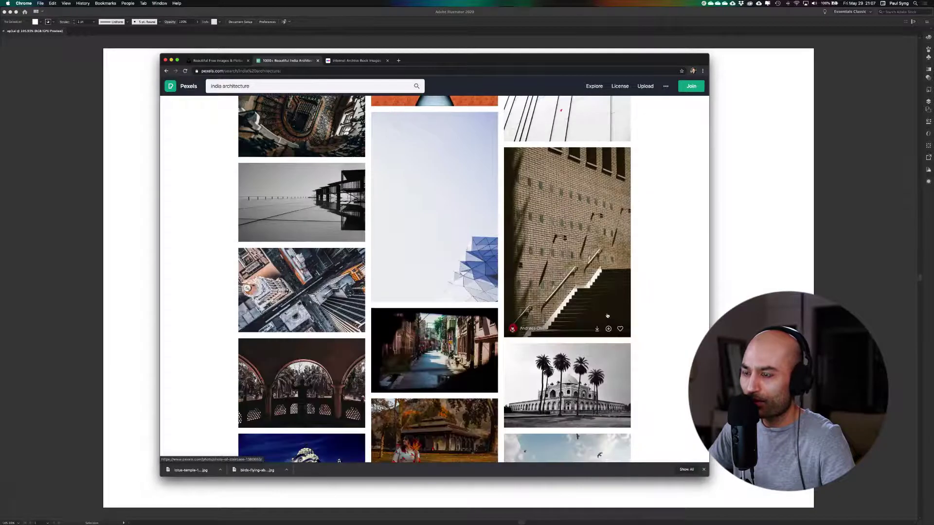
scroll(607, 315, "down", 10)
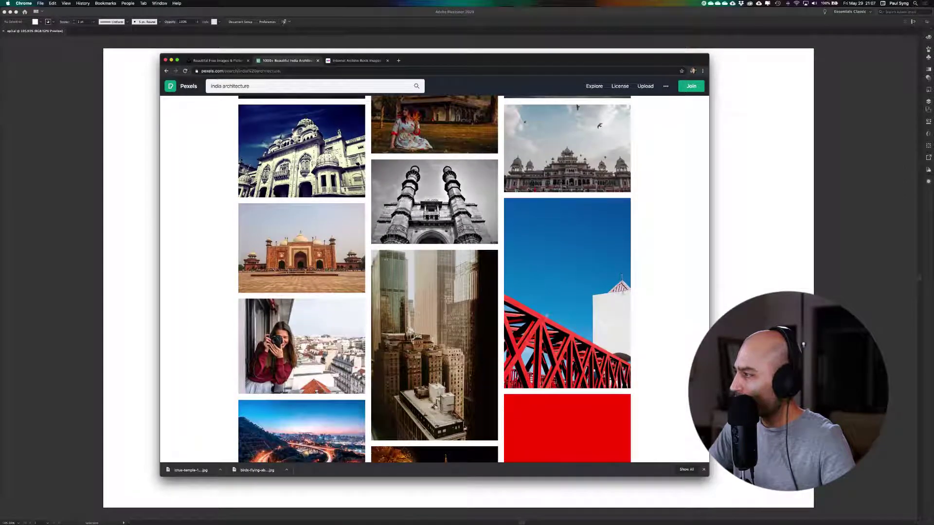
scroll(592, 310, "down", 10)
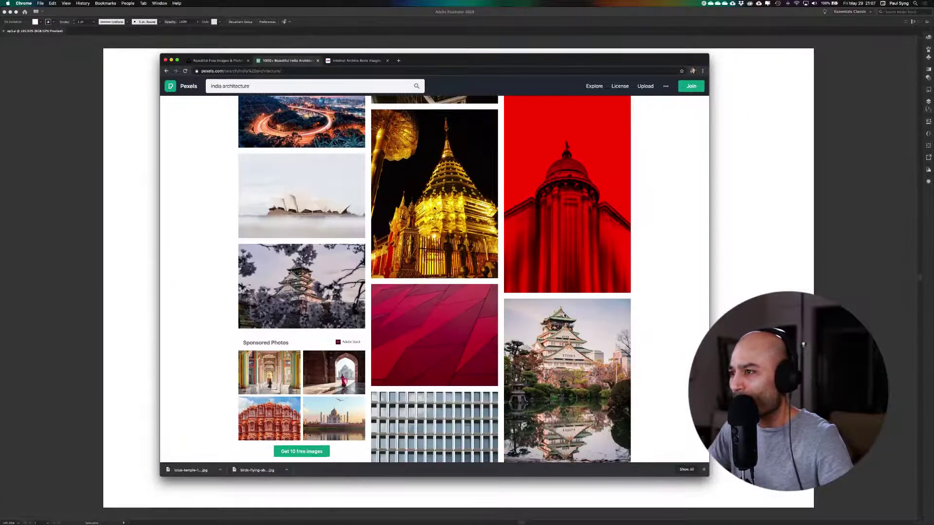
scroll(565, 316, "up", 1)
scroll(602, 250, "up", 1)
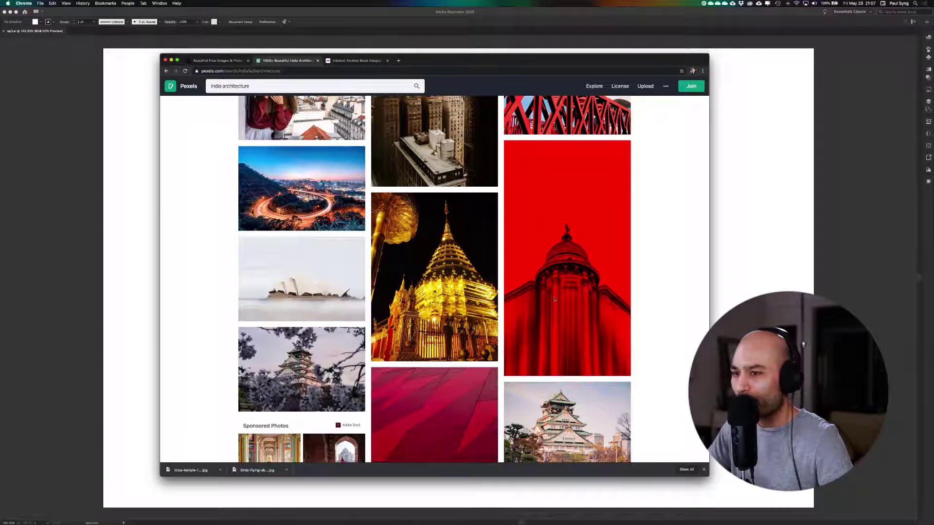
scroll(566, 298, "up", 2)
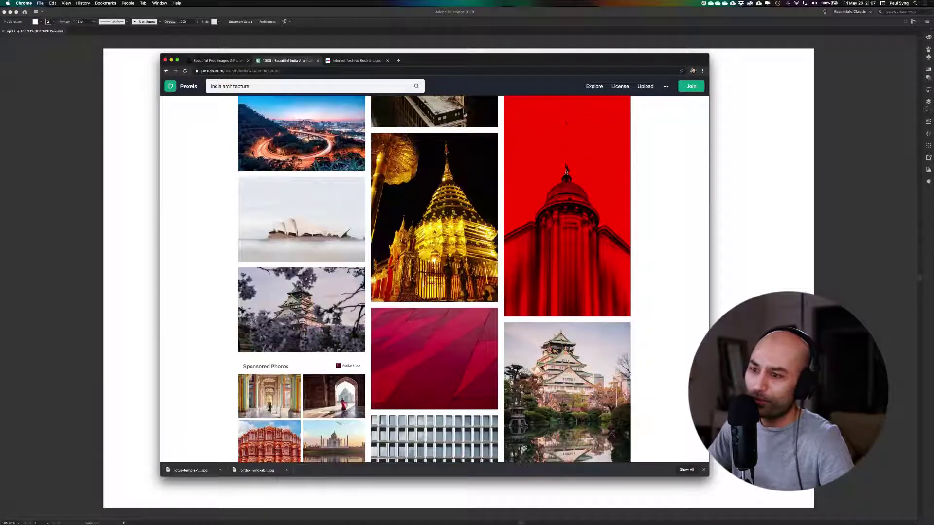
Look further down the results and view the photo of the shuttered window on a pale wall at larger size, returning to the results.
scroll(499, 282, "down", 10)
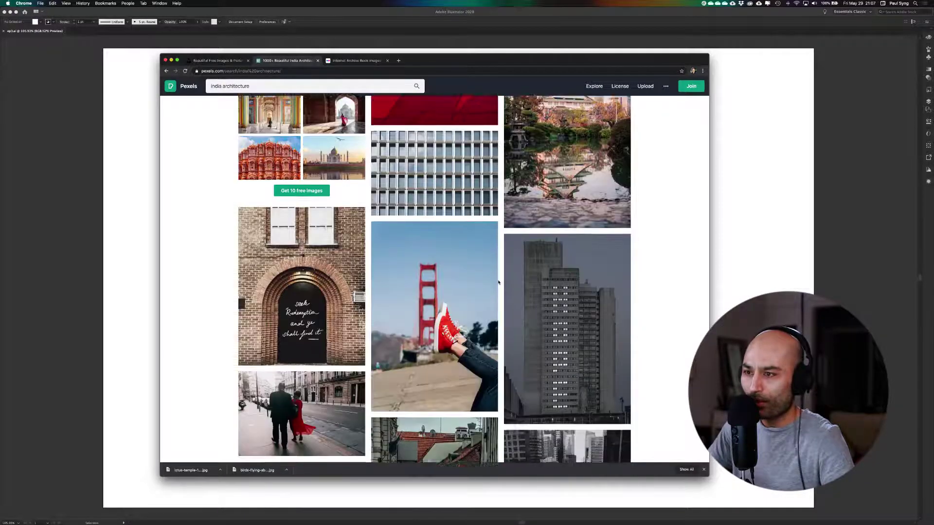
scroll(498, 282, "up", 1)
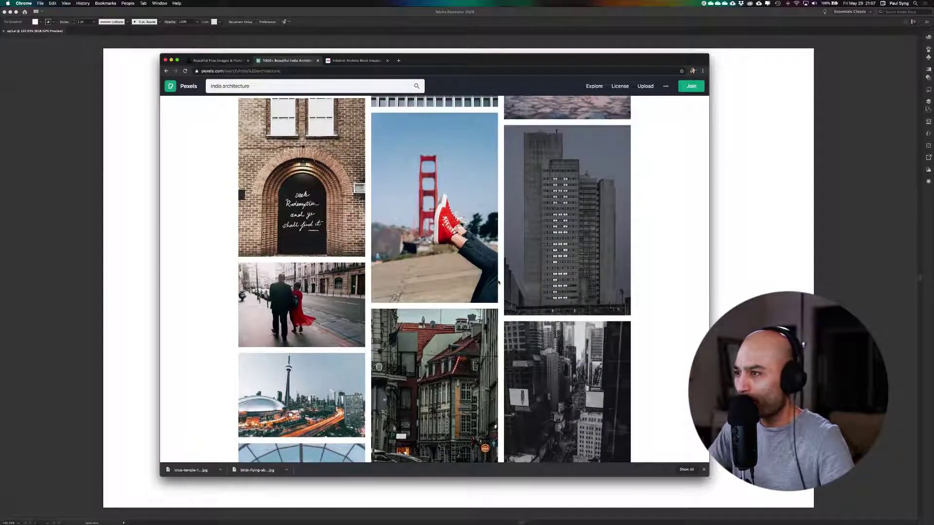
scroll(498, 282, "down", 15)
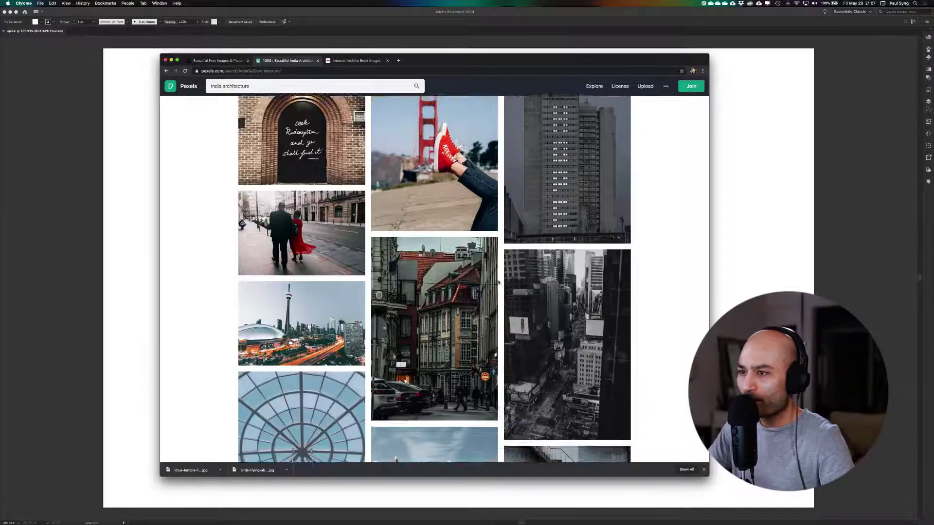
scroll(498, 282, "down", 18)
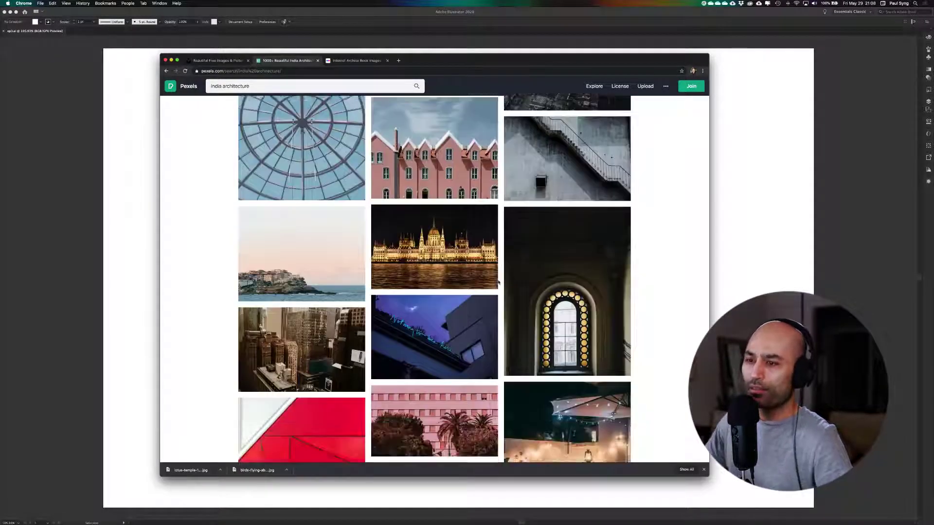
scroll(499, 282, "down", 10)
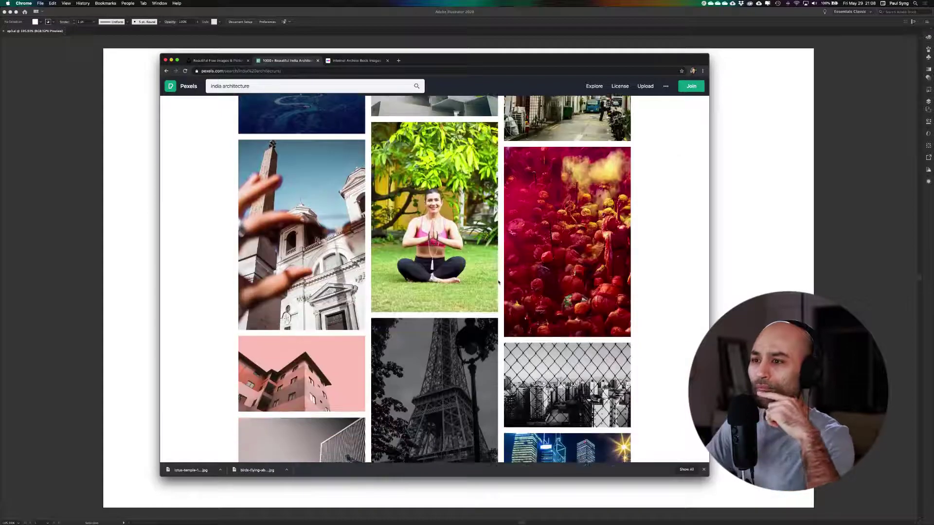
scroll(499, 282, "down", 9)
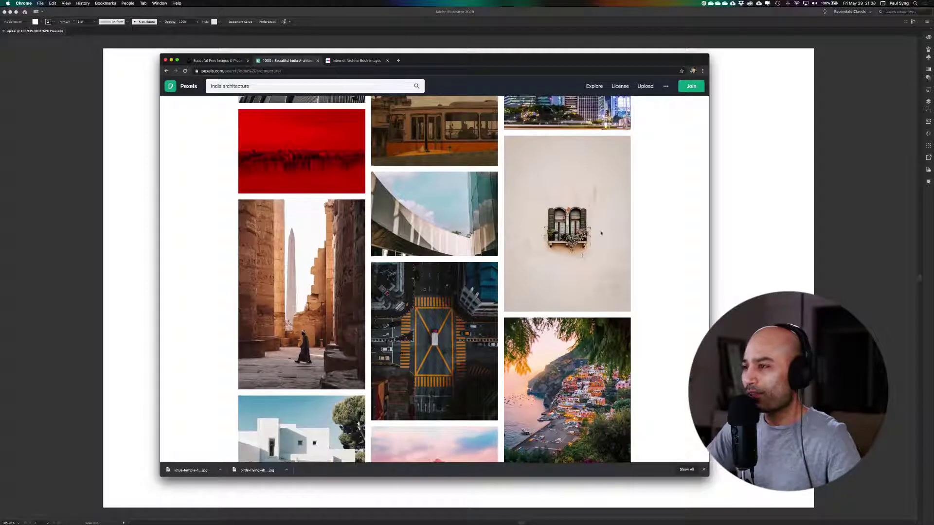
left_click(563, 257)
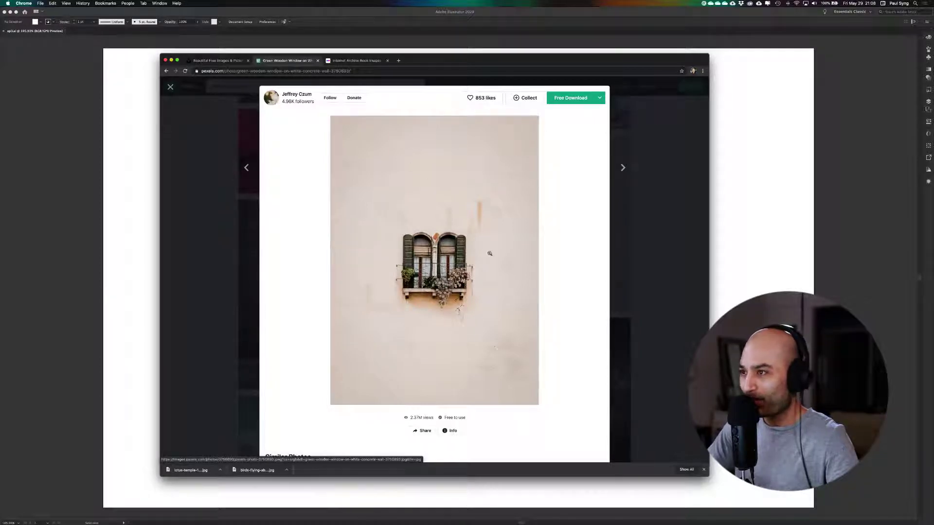
left_click(645, 163)
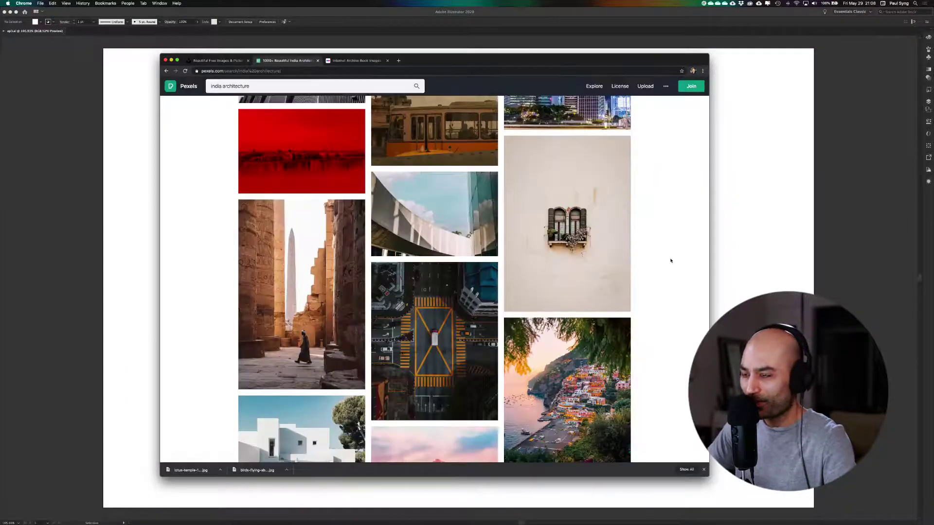
Look further through the "india architecture" results for striking buildings, interiors and structural shapes.
scroll(670, 261, "down", 3)
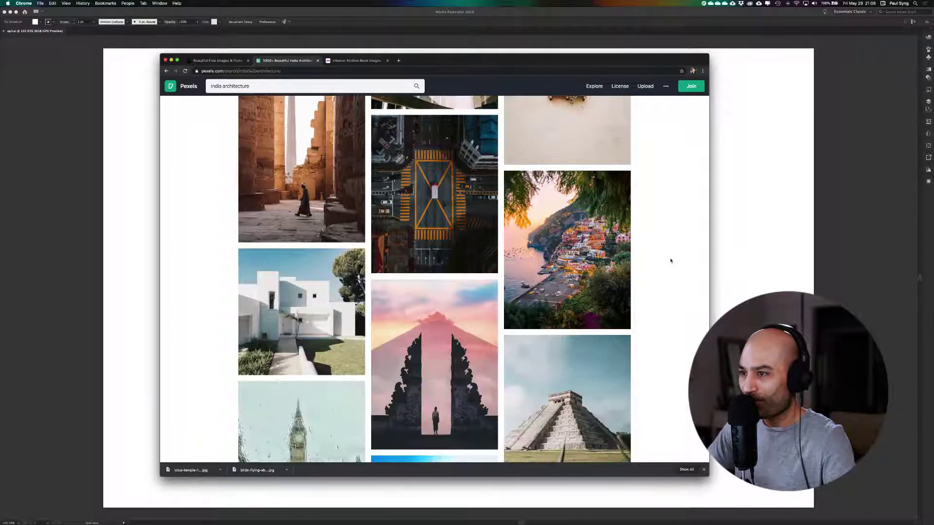
scroll(670, 261, "down", 10)
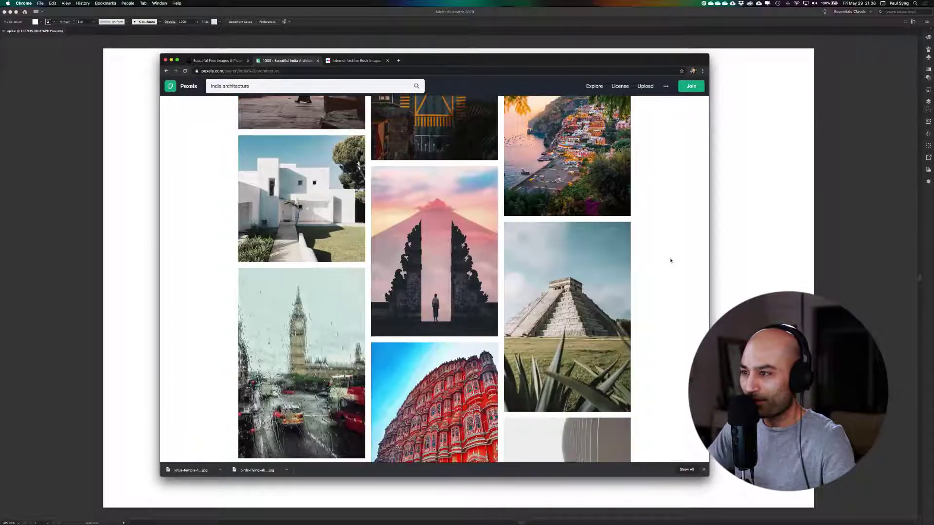
scroll(670, 261, "down", 10)
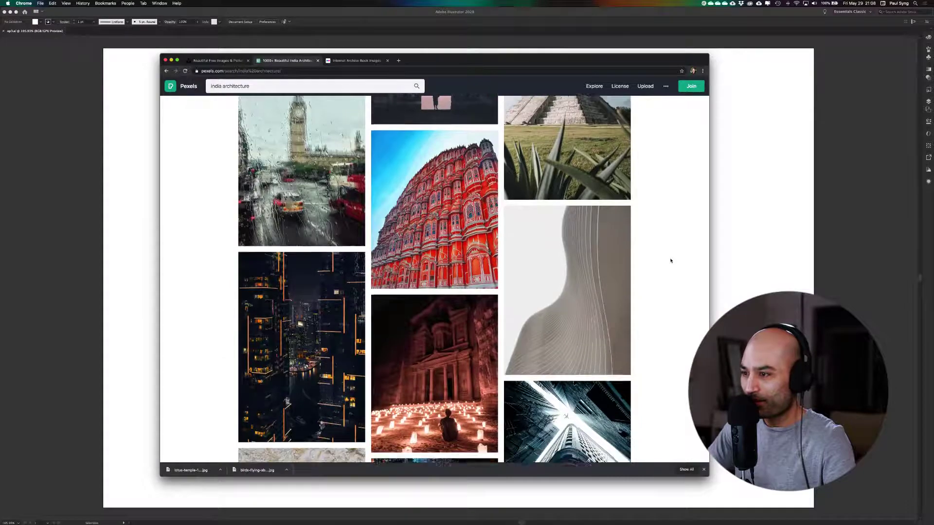
scroll(670, 261, "down", 9)
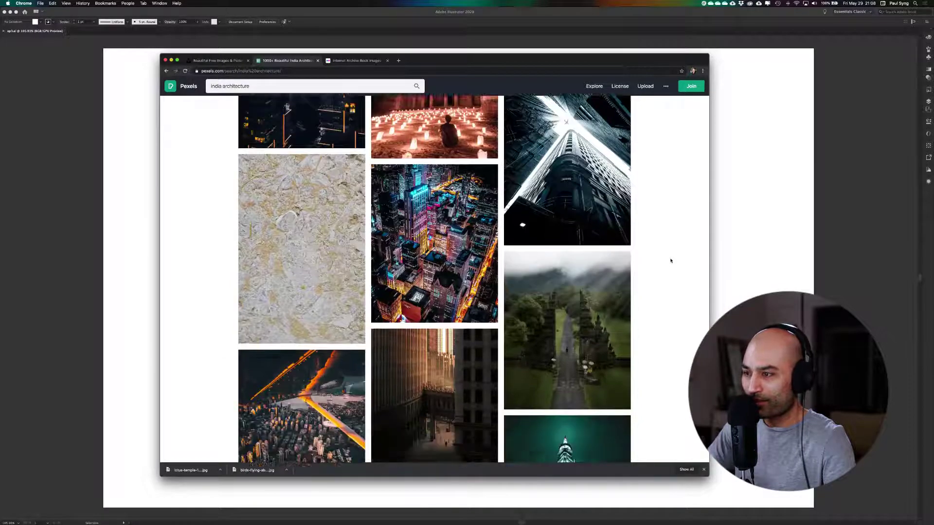
scroll(670, 261, "down", 10)
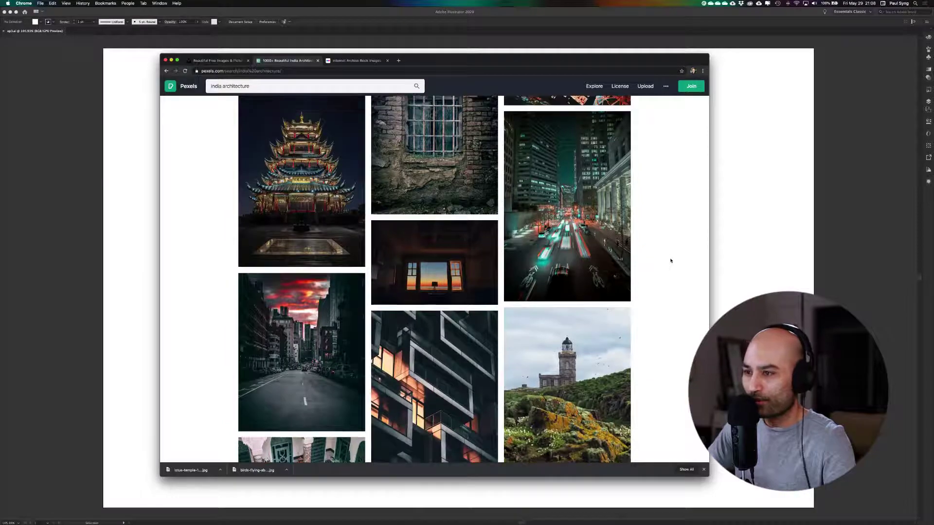
scroll(670, 261, "down", 5)
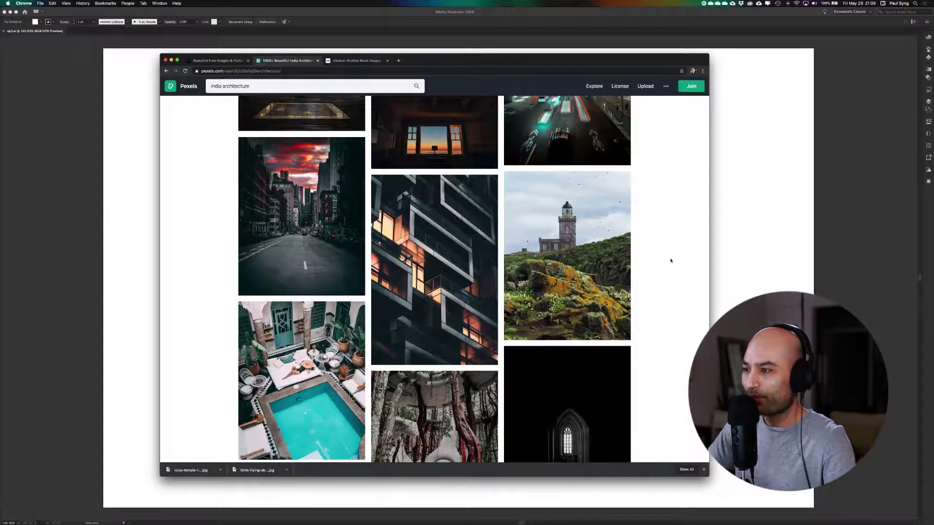
scroll(670, 261, "down", 10)
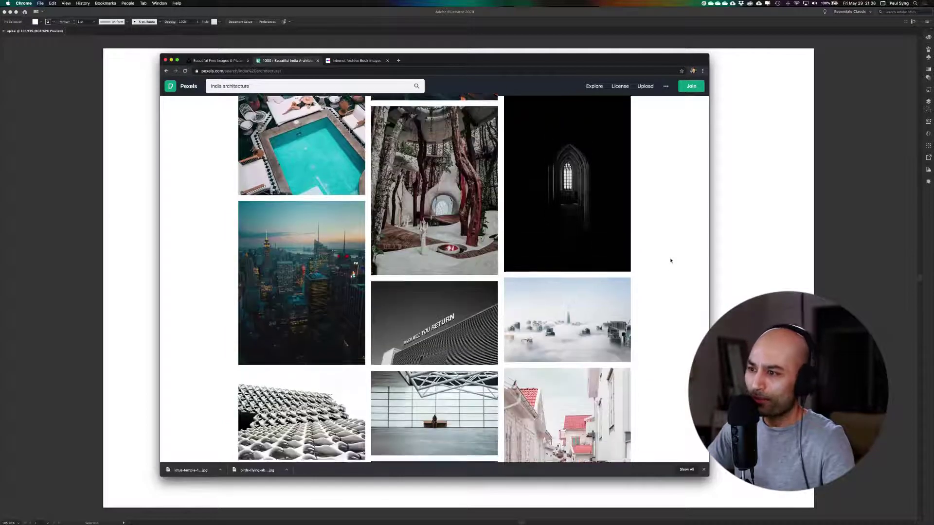
scroll(671, 260, "down", 12)
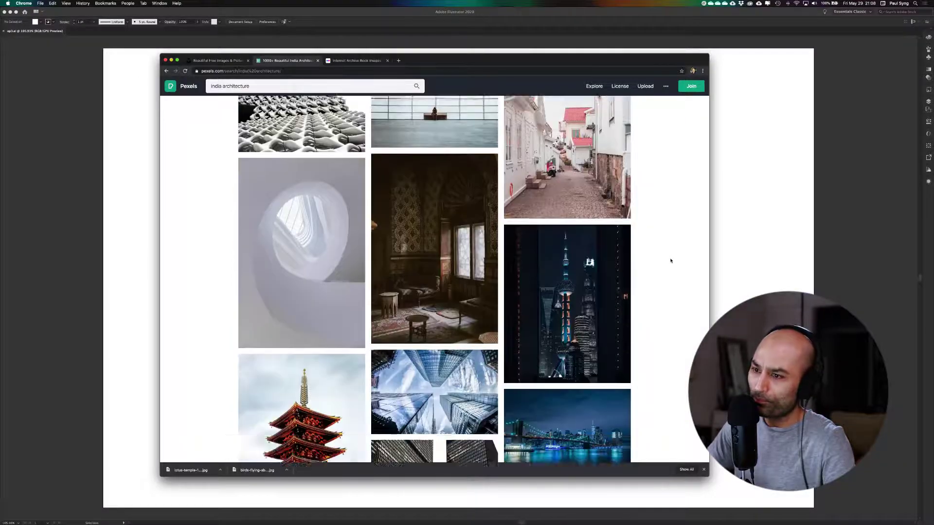
scroll(671, 261, "down", 20)
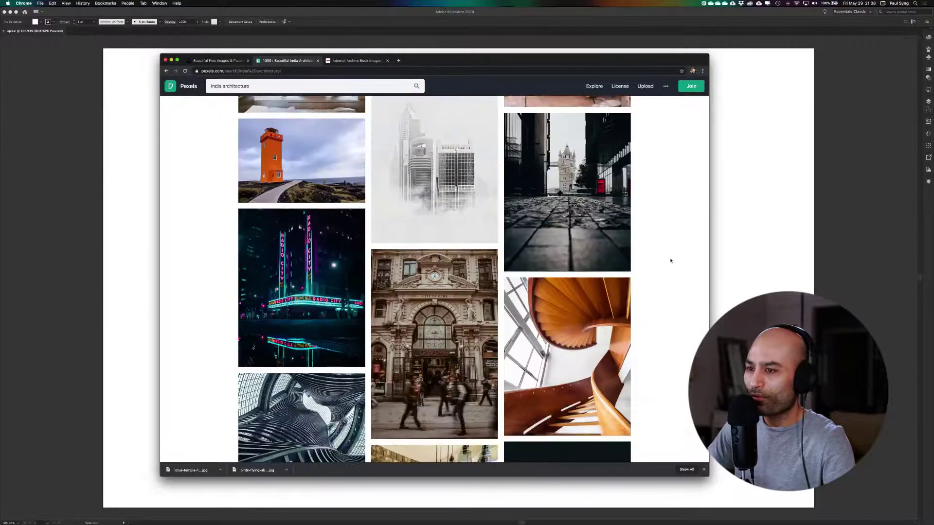
Download the brown wooden spiral staircase photo as a JPEG into the Resources folder and return to the results.
scroll(670, 261, "down", 6)
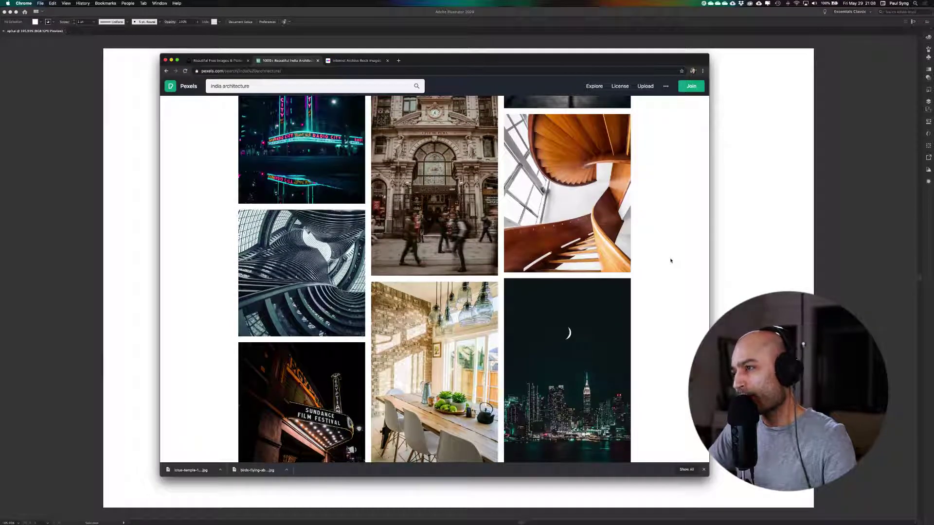
left_click(598, 215)
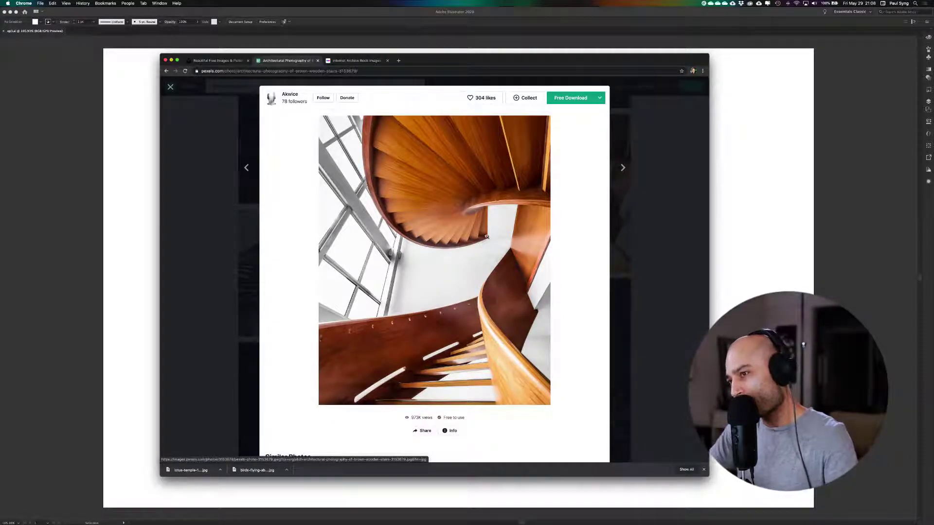
left_click(561, 99)
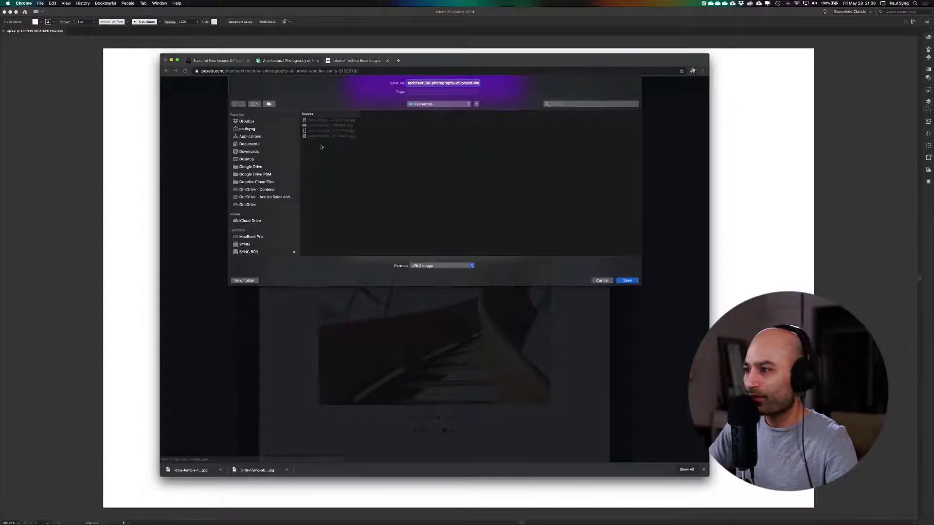
left_click(627, 280)
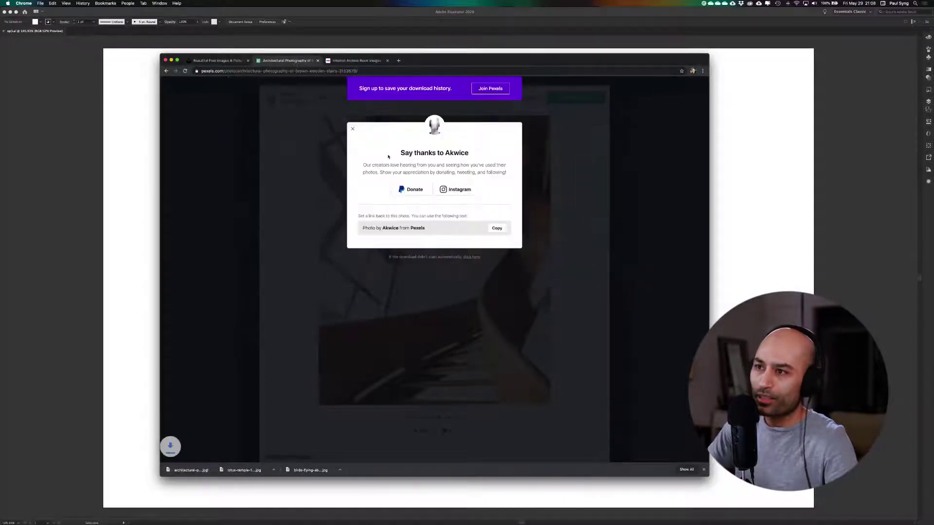
left_click(353, 130)
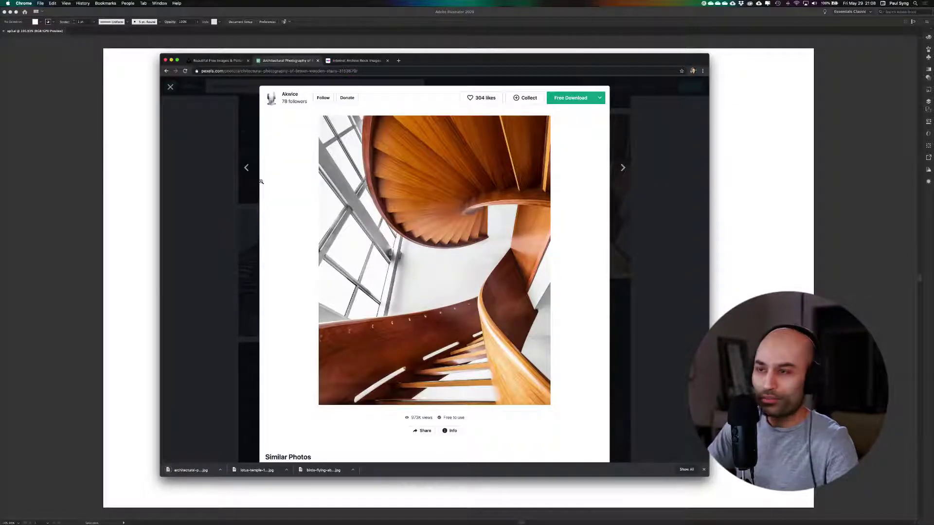
left_click(207, 177)
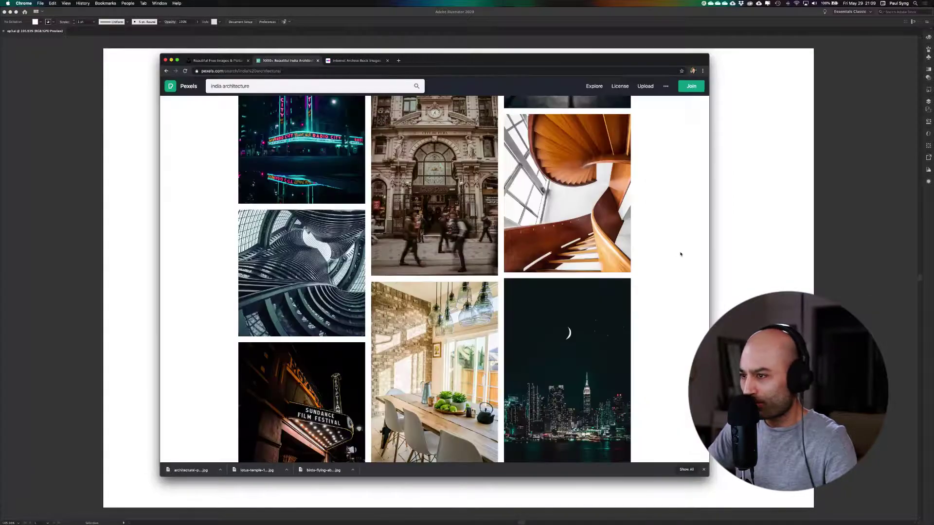
View the floating umbrella photo and the BAR sign photo further down at larger size, returning to the results.
scroll(671, 255, "down", 3)
scroll(671, 257, "down", 4)
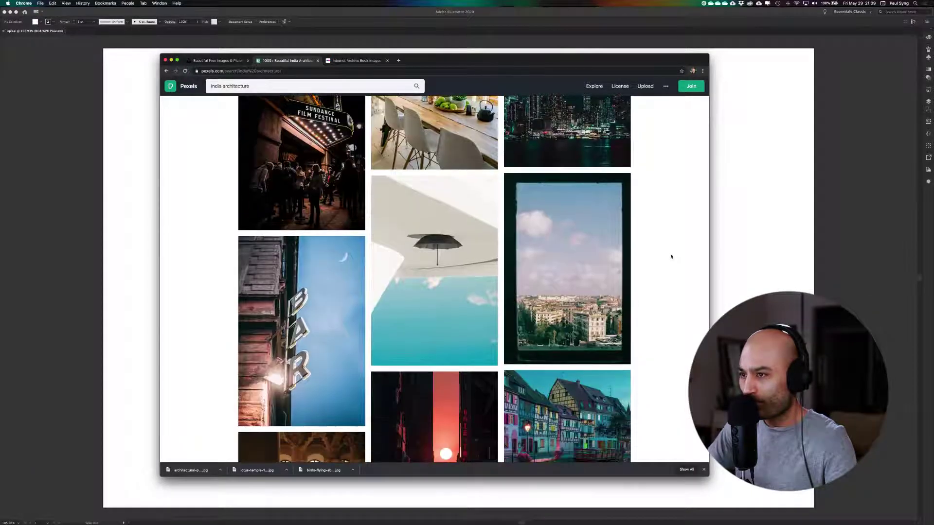
scroll(671, 256, "up", 1)
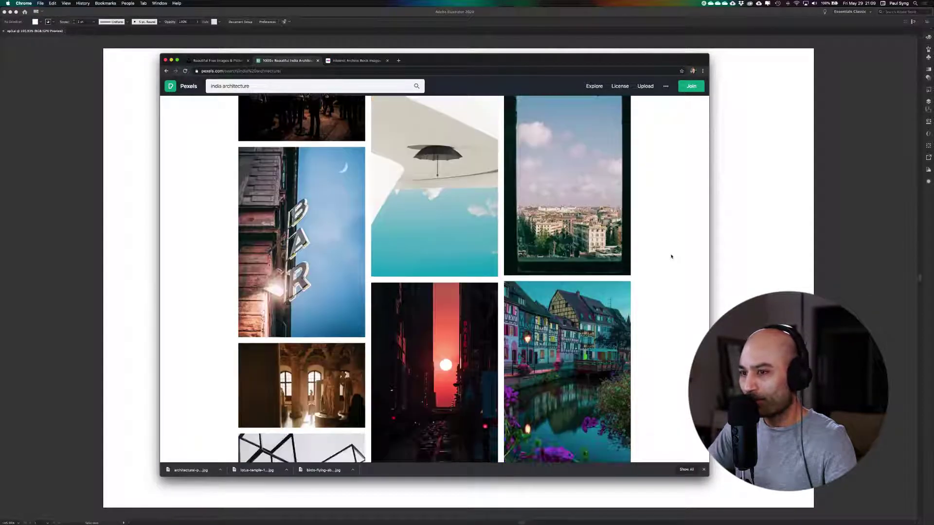
left_click(476, 193)
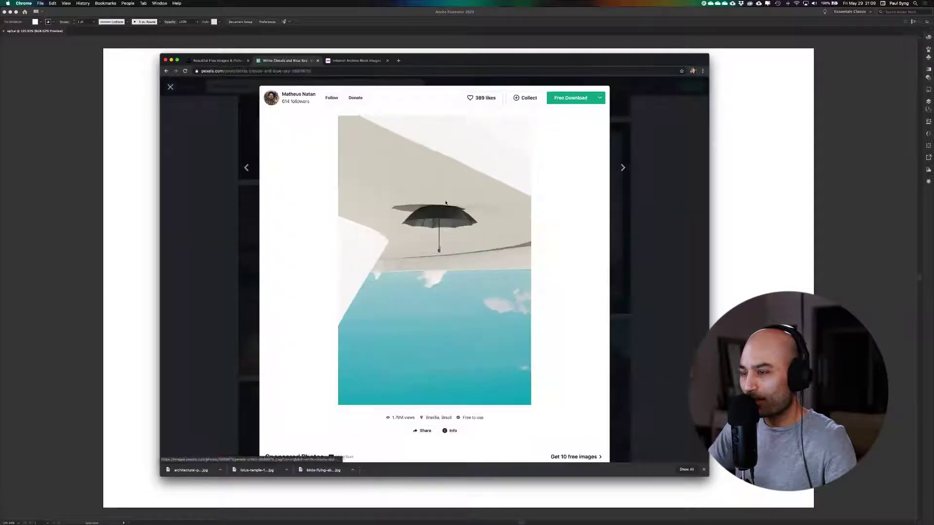
left_click(220, 240)
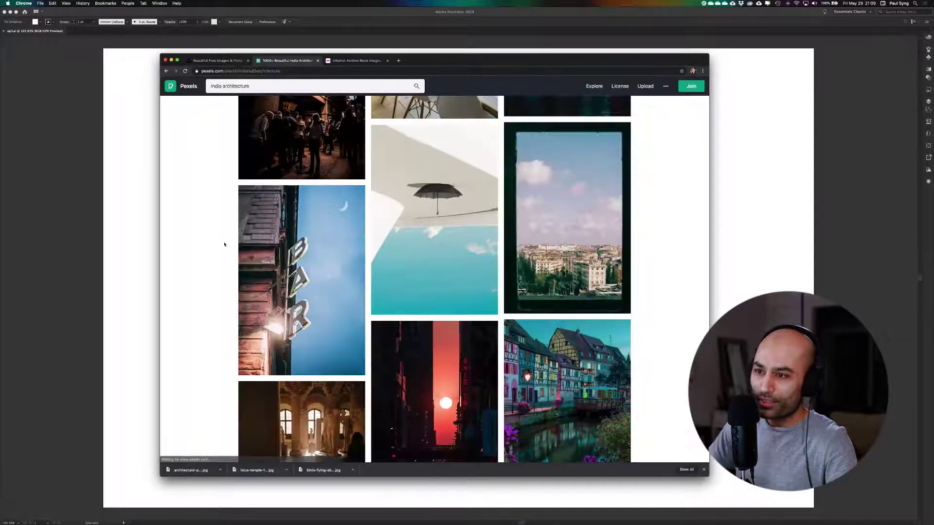
left_click(296, 258)
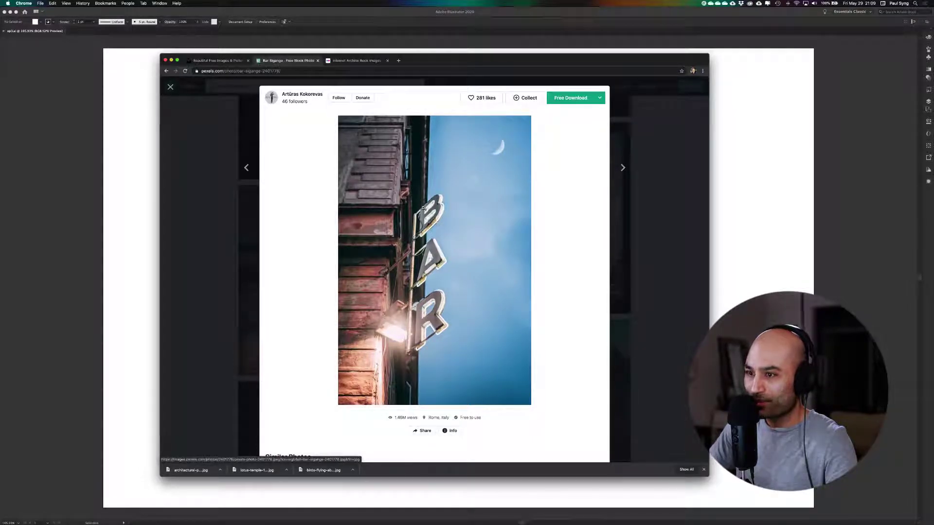
left_click(216, 267)
Look through the remaining "india architecture" results for facades, towers, arches and ornate interiors worth using.
scroll(225, 285, "down", 5)
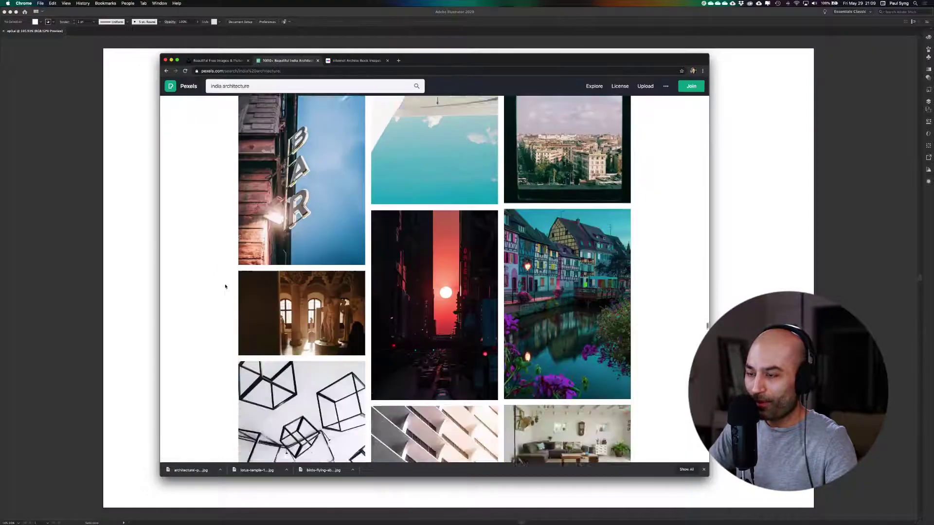
scroll(225, 286, "down", 5)
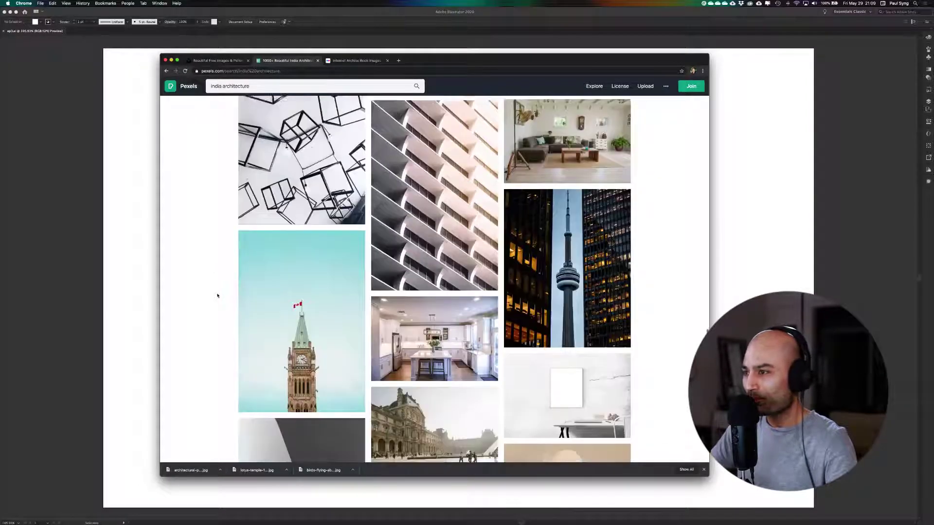
scroll(217, 295, "down", 5)
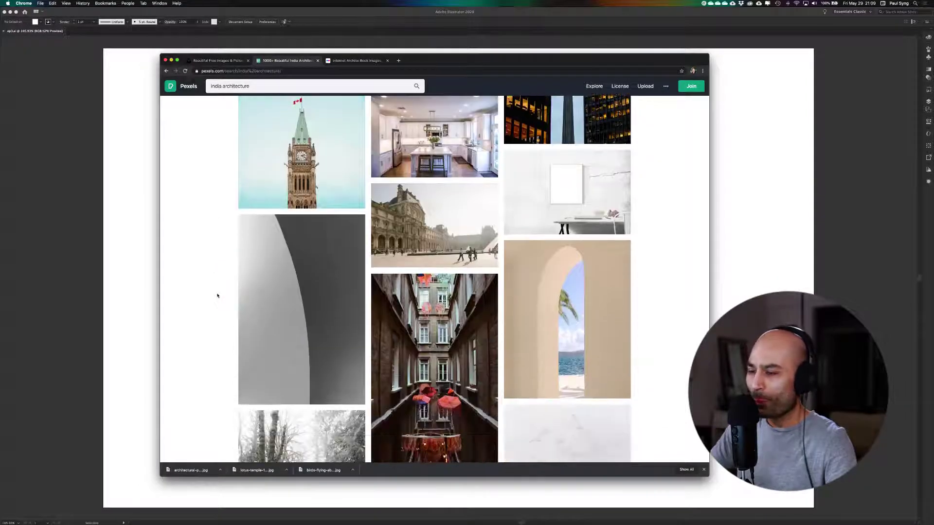
scroll(218, 295, "down", 7)
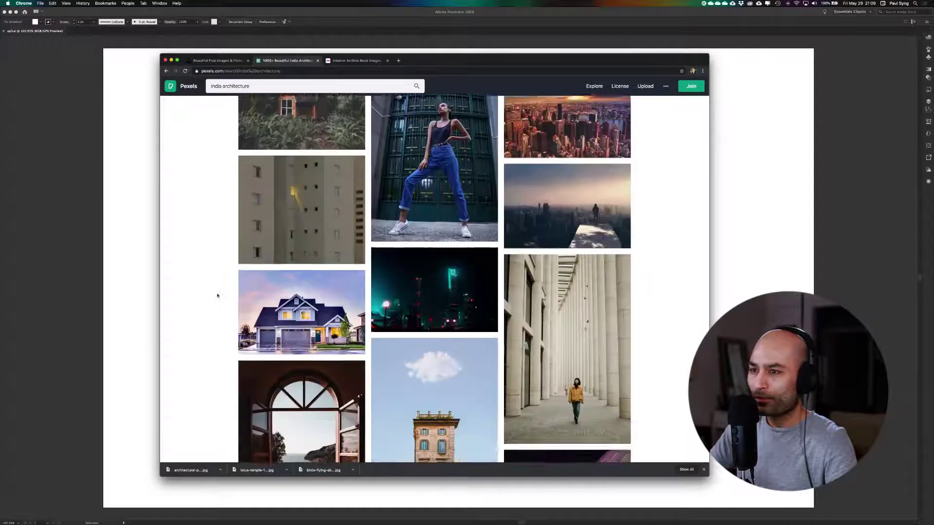
scroll(218, 295, "down", 10)
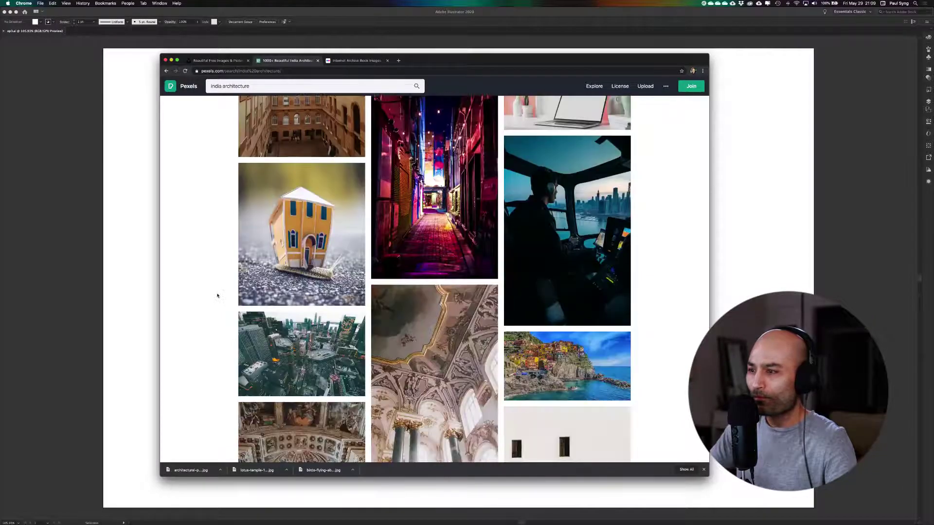
scroll(218, 296, "down", 3)
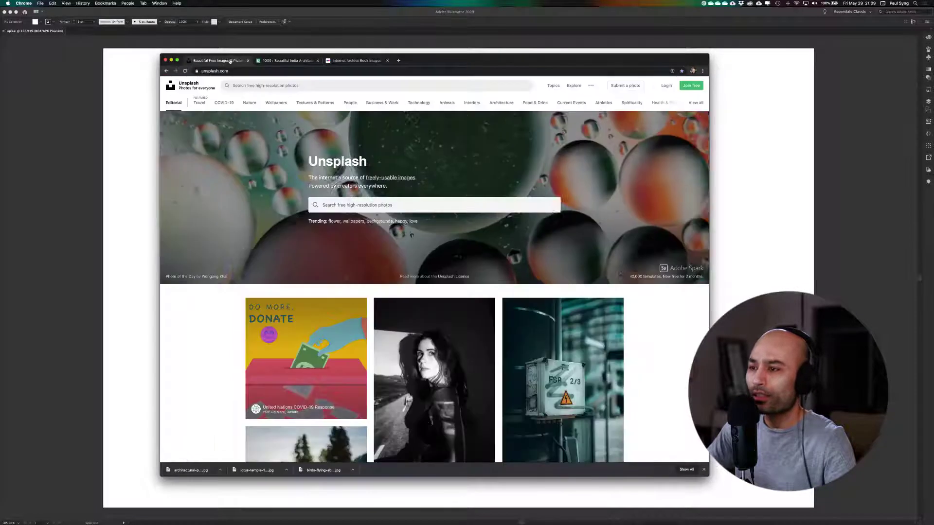
Switch to the Unsplash site and search its photos for "athletics".
left_click(229, 60)
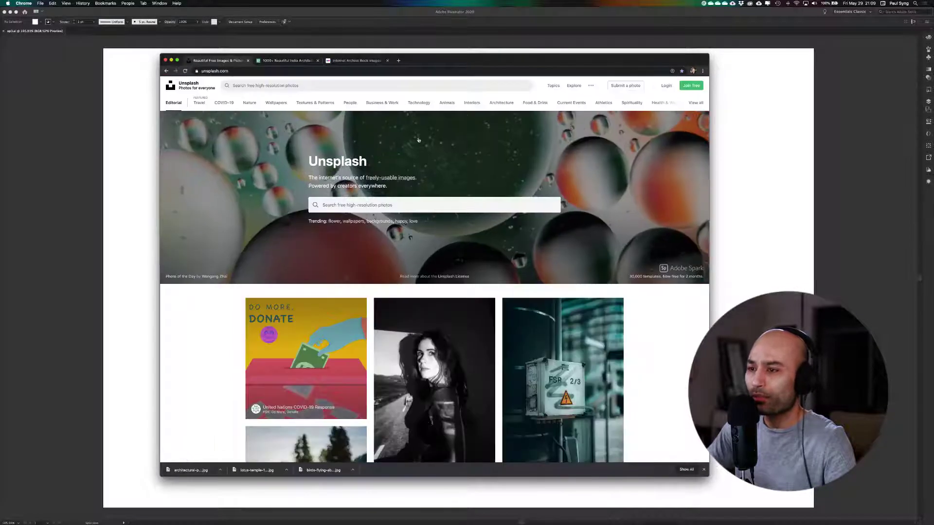
left_click(387, 200)
type("athletics")
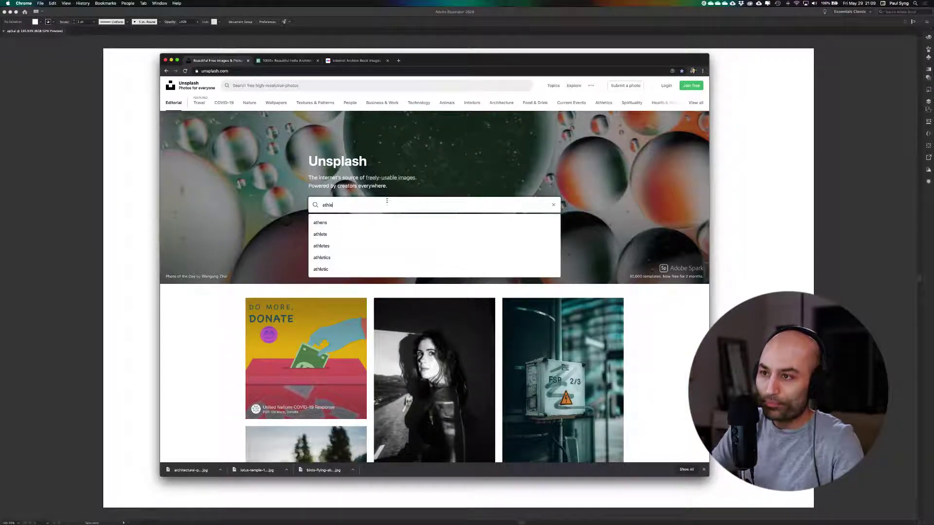
key("Return")
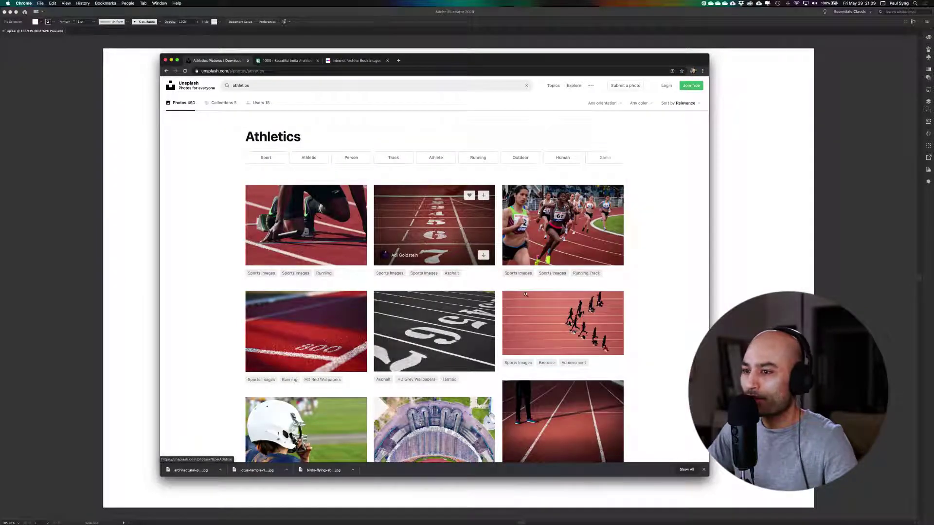
Look through the Unsplash athletics results for striking photos of athletes, tracks and sports scenes.
scroll(681, 300, "down", 3)
scroll(681, 300, "down", 10)
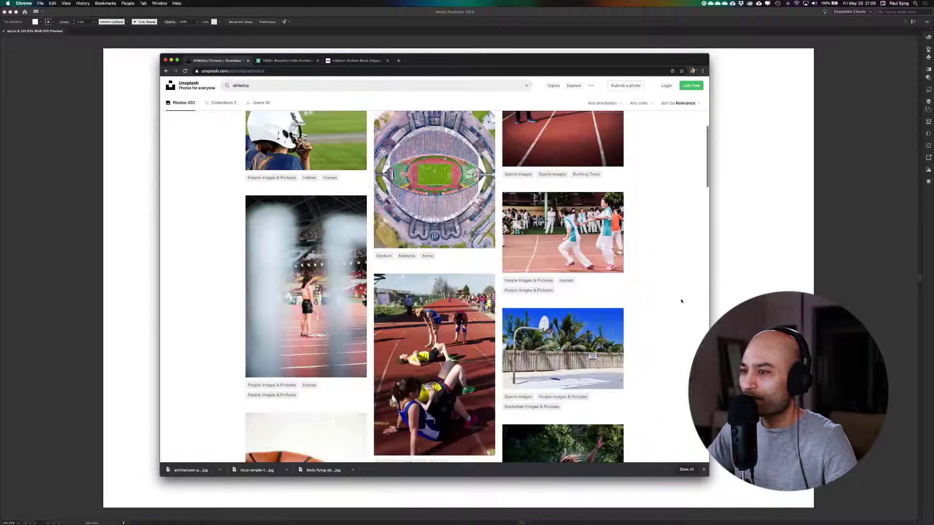
scroll(681, 301, "down", 10)
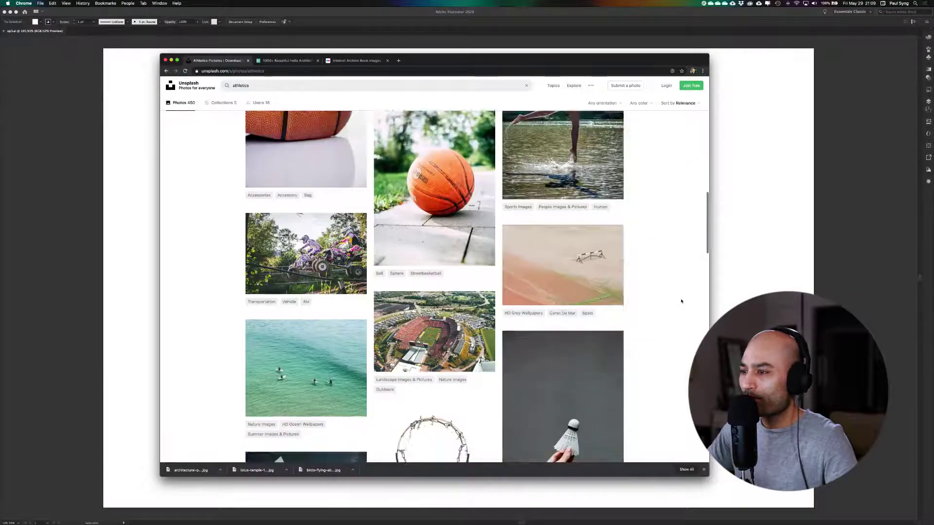
scroll(681, 301, "down", 10)
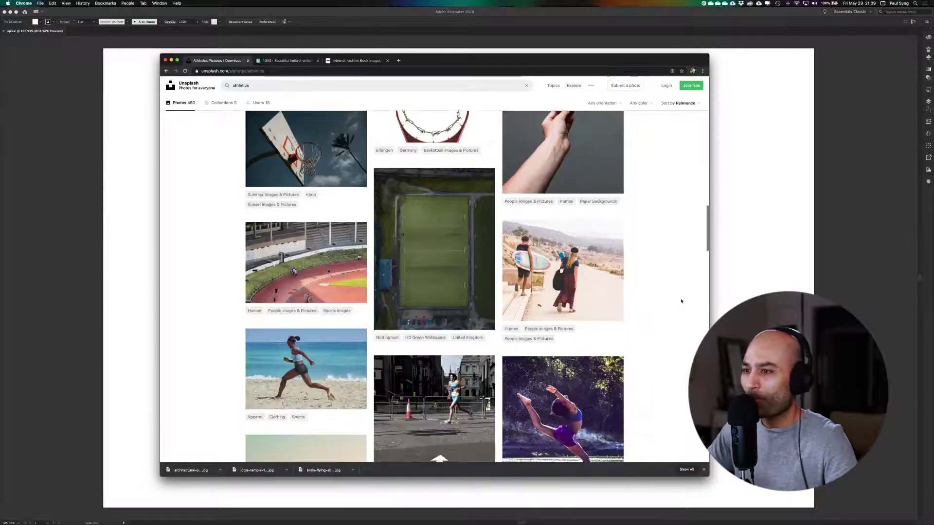
scroll(681, 301, "down", 10)
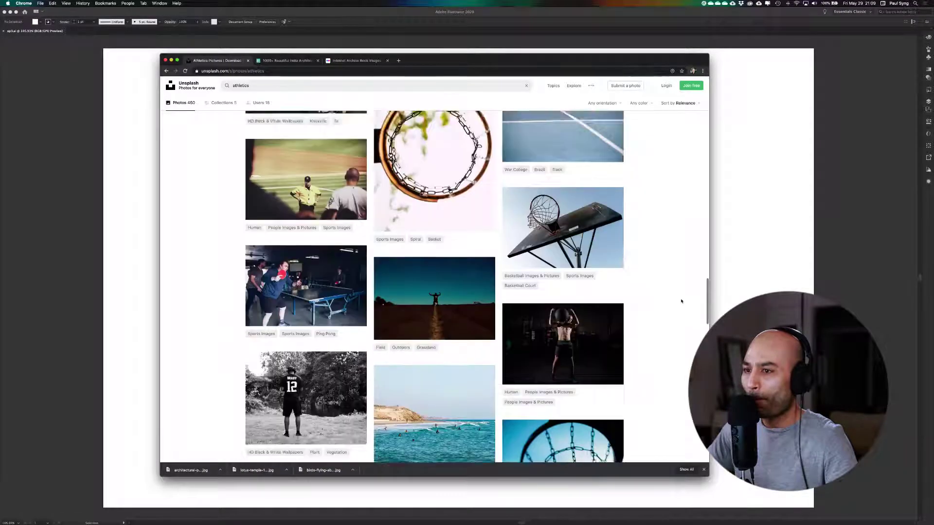
scroll(681, 301, "down", 10)
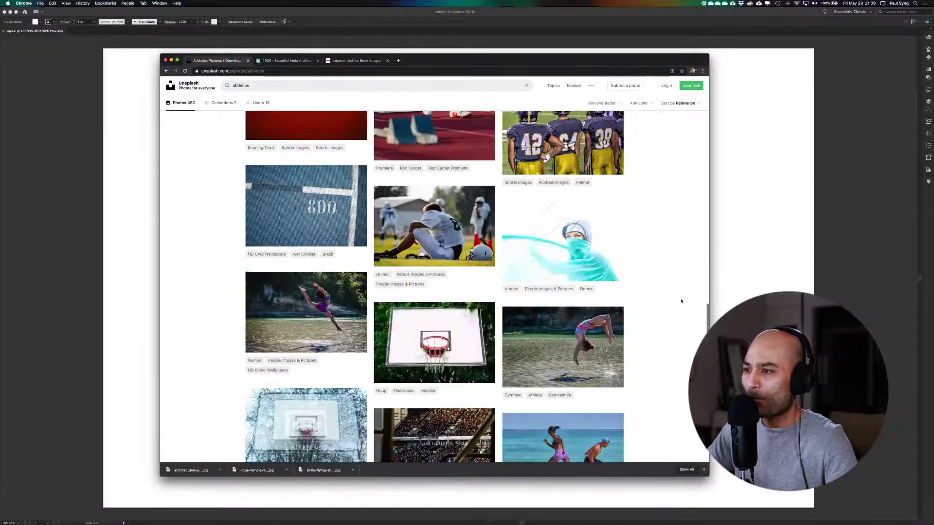
scroll(681, 301, "down", 15)
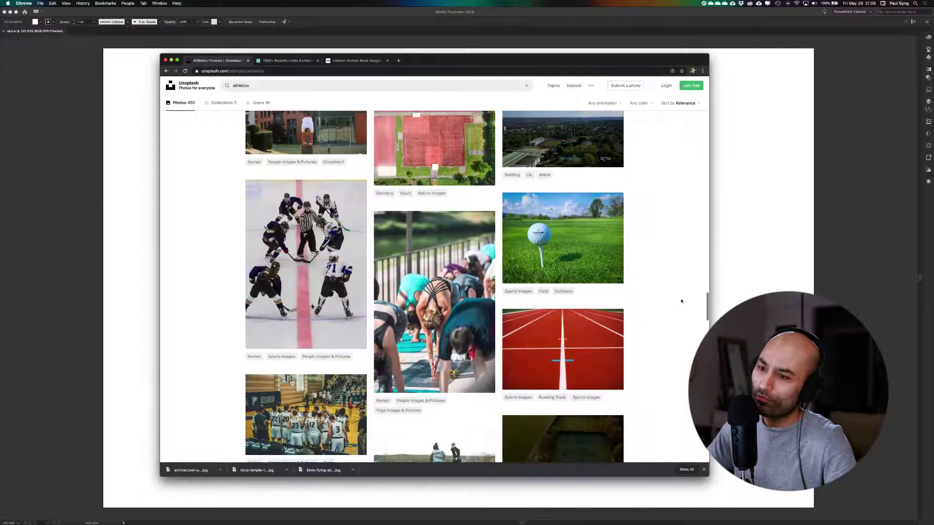
Search the Unsplash photos for "portrait of a woman".
scroll(681, 301, "up", 10)
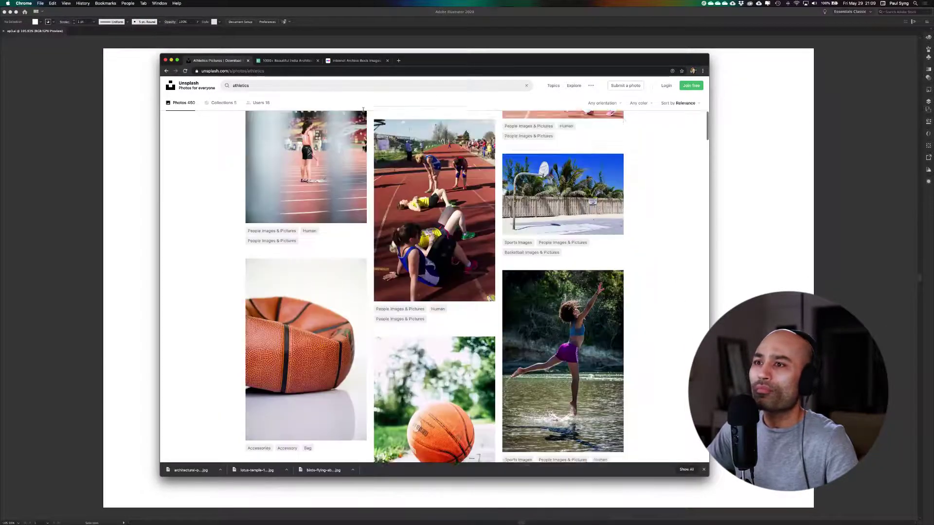
double_click(270, 88)
type("po")
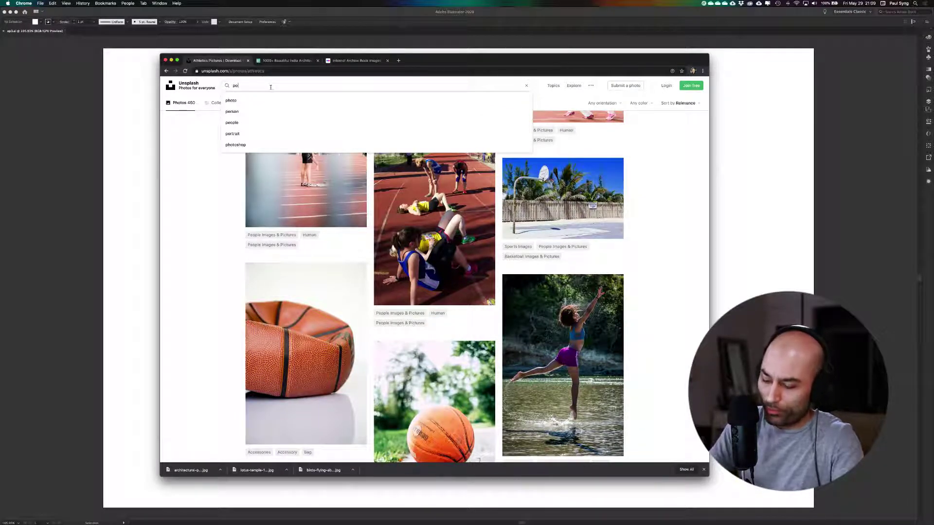
type("rtrait ")
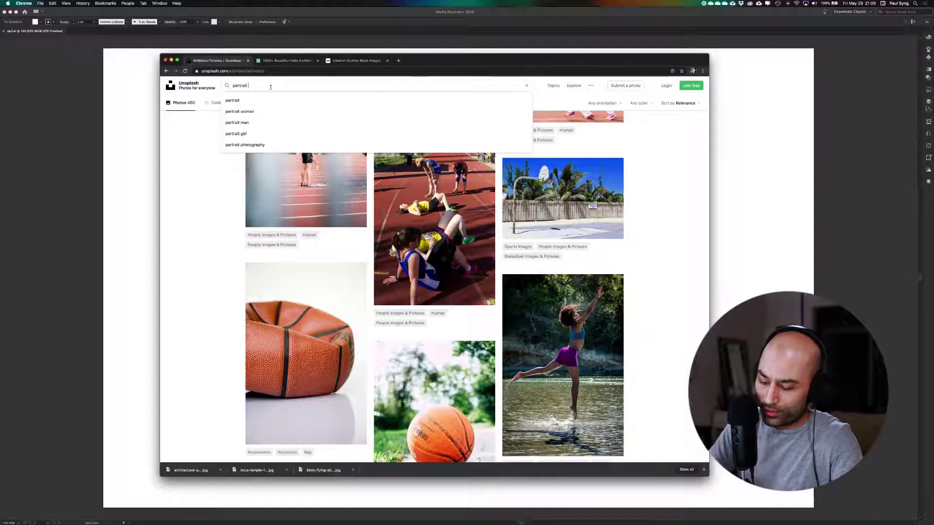
type("of a woman")
key("Return")
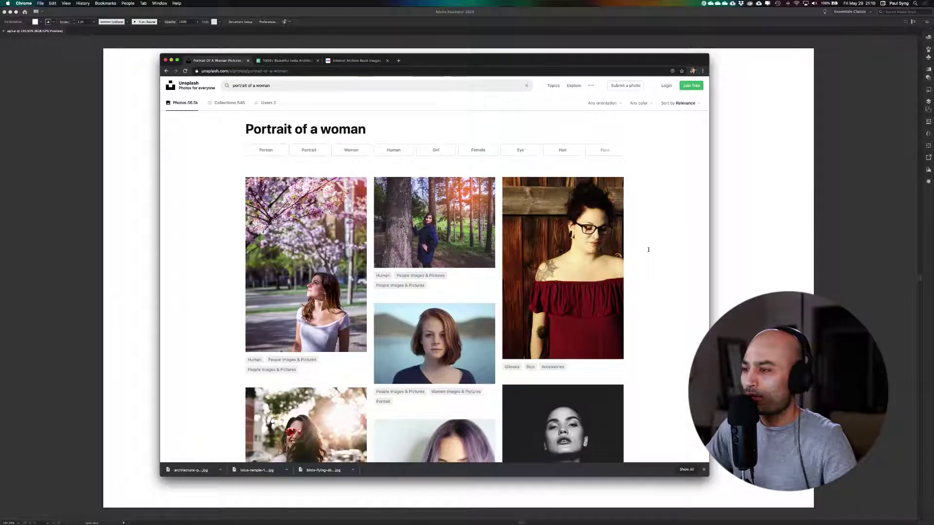
Look through the "portrait of a woman" results for striking portraits with clear silhouettes and strong light.
scroll(648, 249, "down", 10)
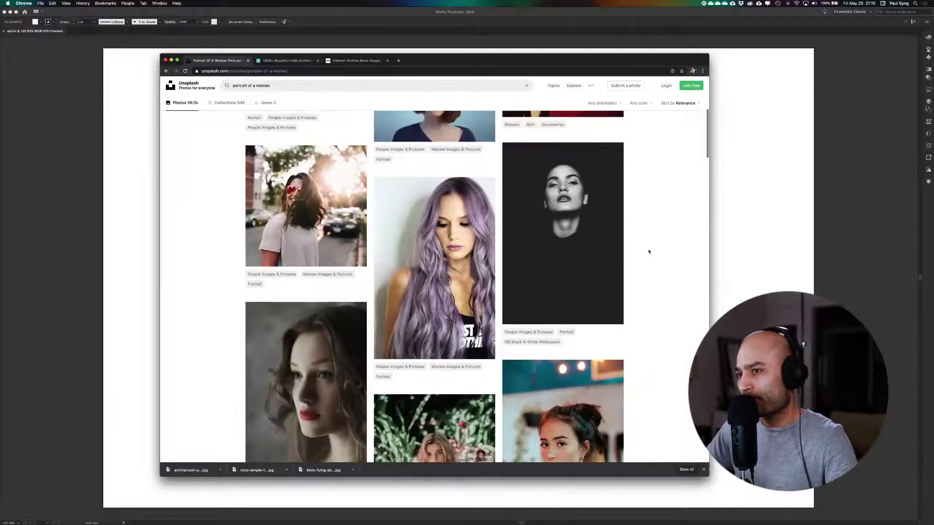
scroll(648, 252, "down", 20)
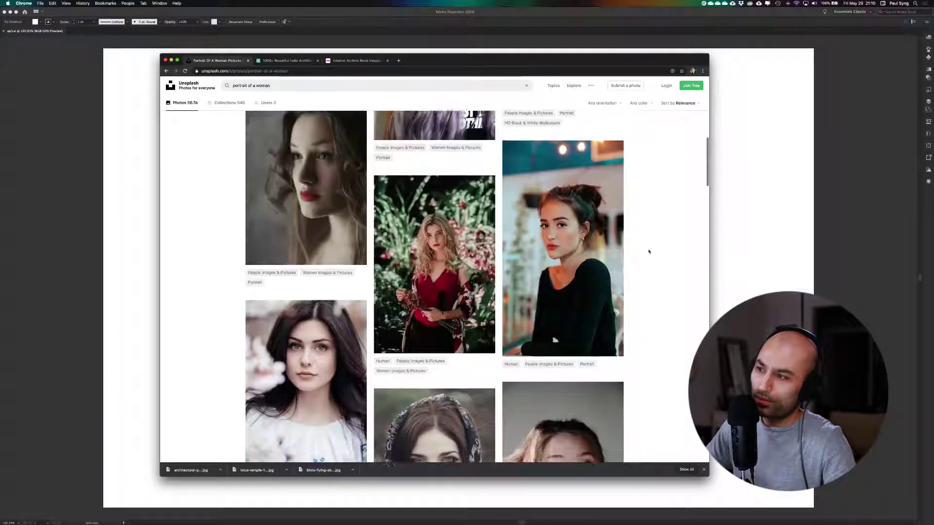
scroll(648, 251, "down", 2)
scroll(648, 252, "down", 10)
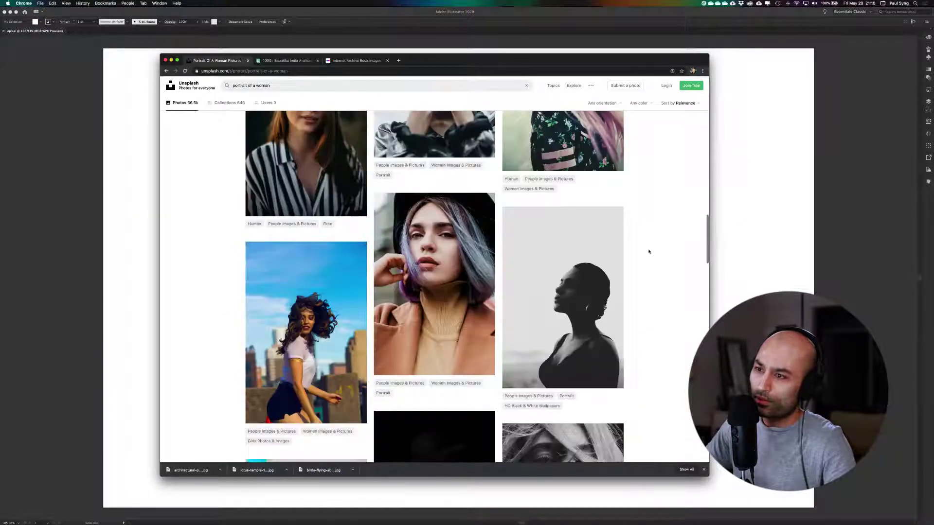
scroll(648, 251, "down", 2)
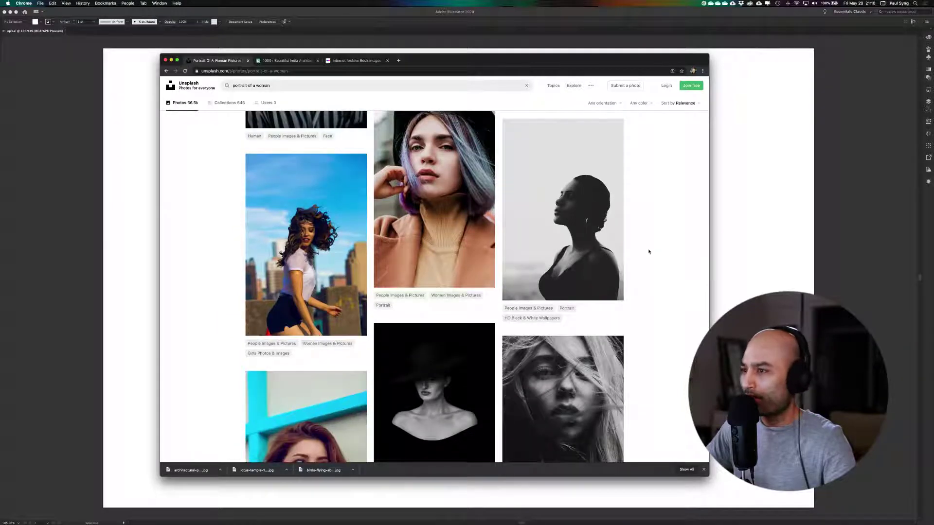
scroll(648, 252, "down", 4)
scroll(648, 251, "down", 20)
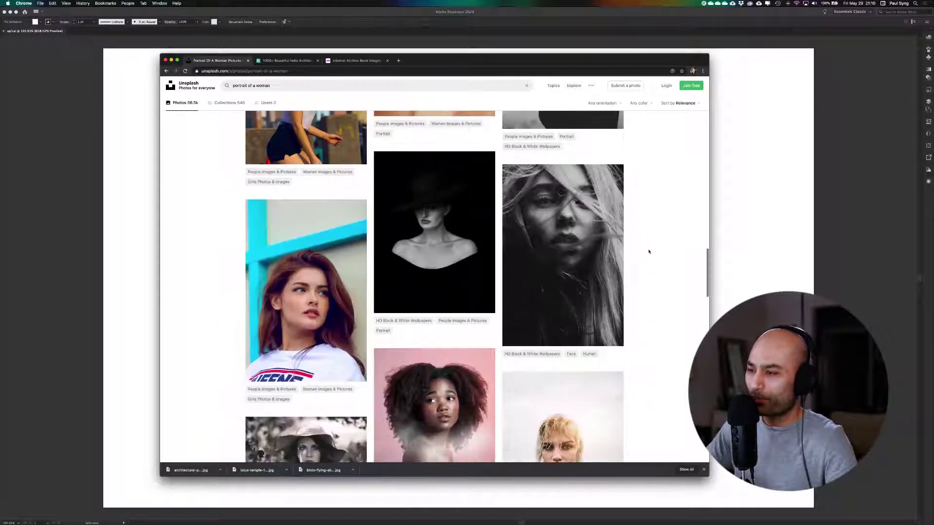
scroll(648, 251, "down", 20)
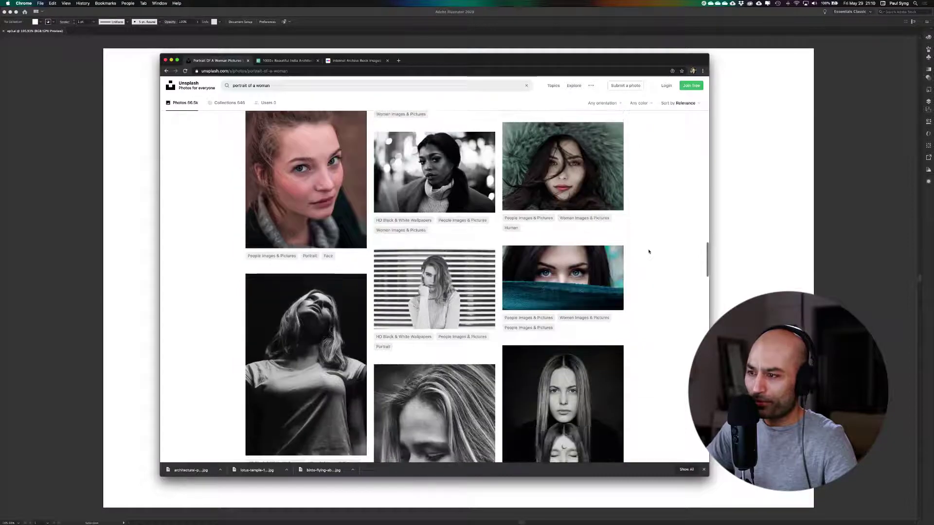
scroll(648, 252, "down", 9)
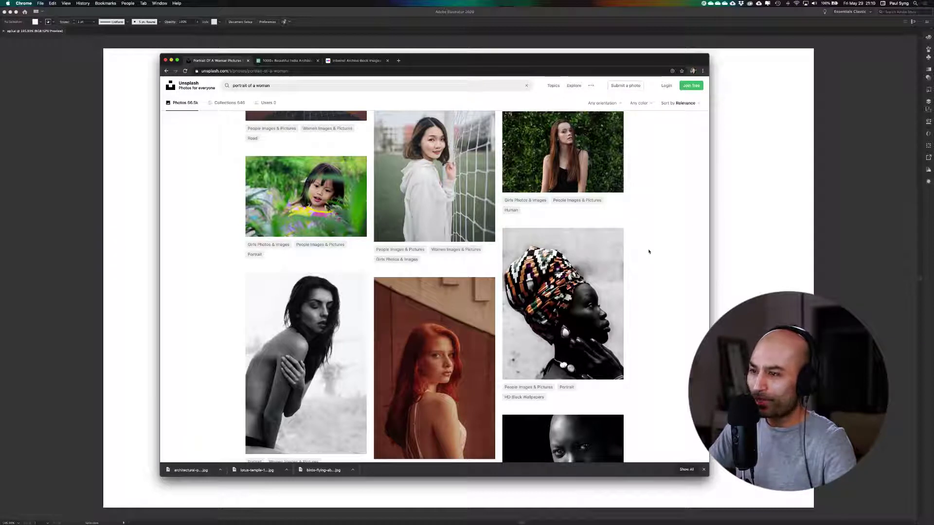
scroll(649, 252, "down", 9)
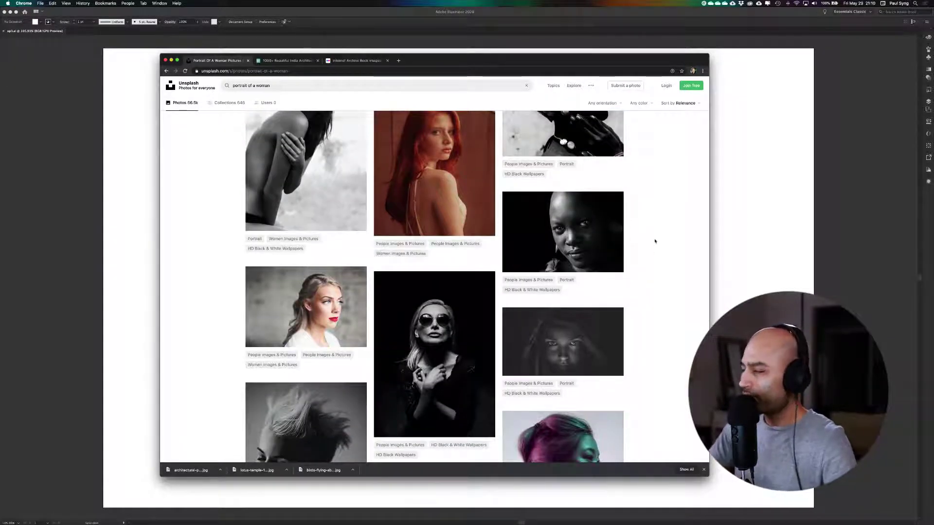
scroll(653, 243, "down", 7)
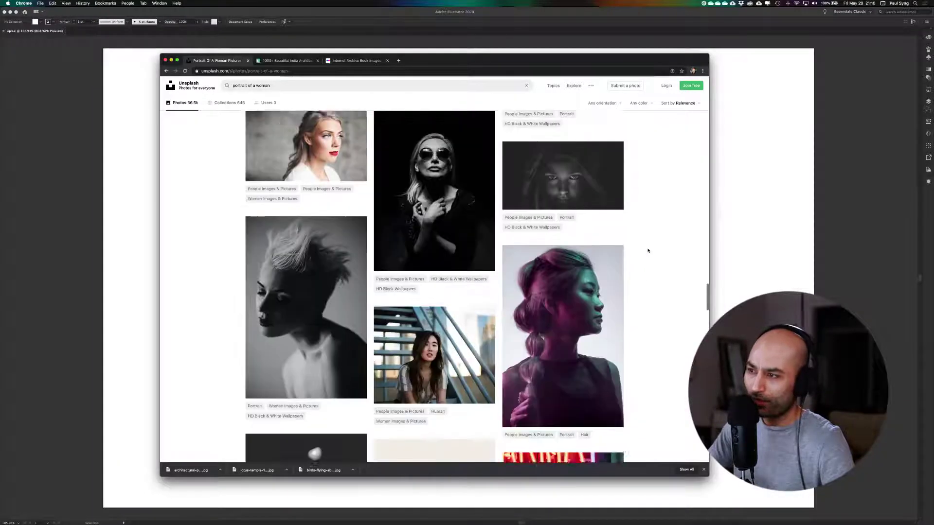
scroll(648, 250, "down", 4)
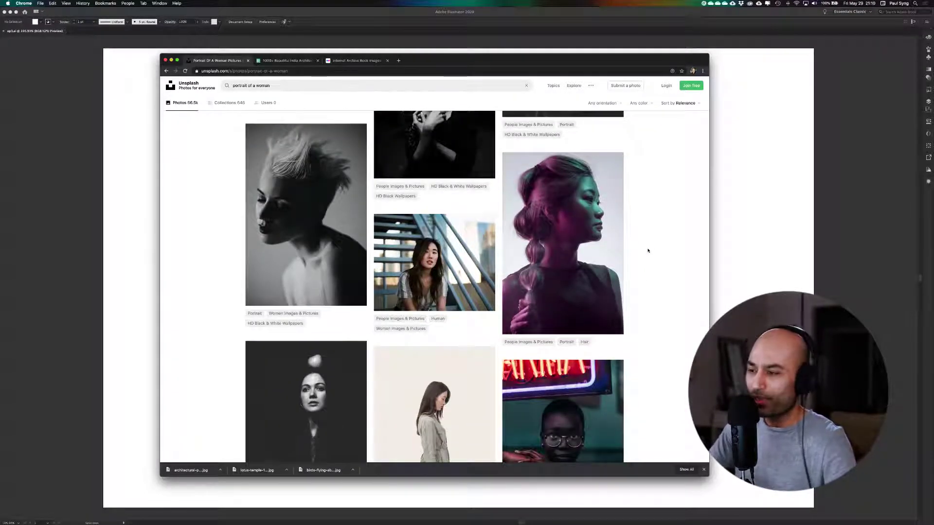
scroll(647, 251, "down", 5)
scroll(648, 250, "up", 3)
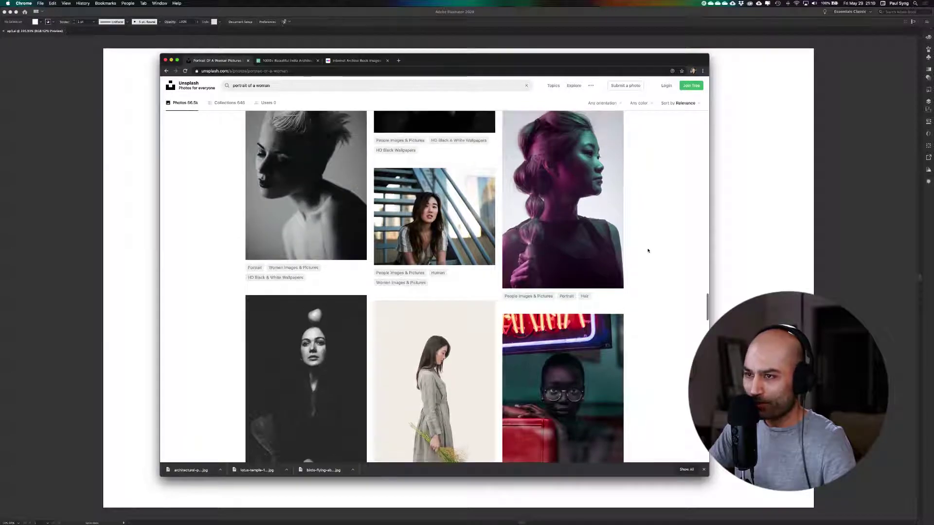
scroll(647, 251, "down", 11)
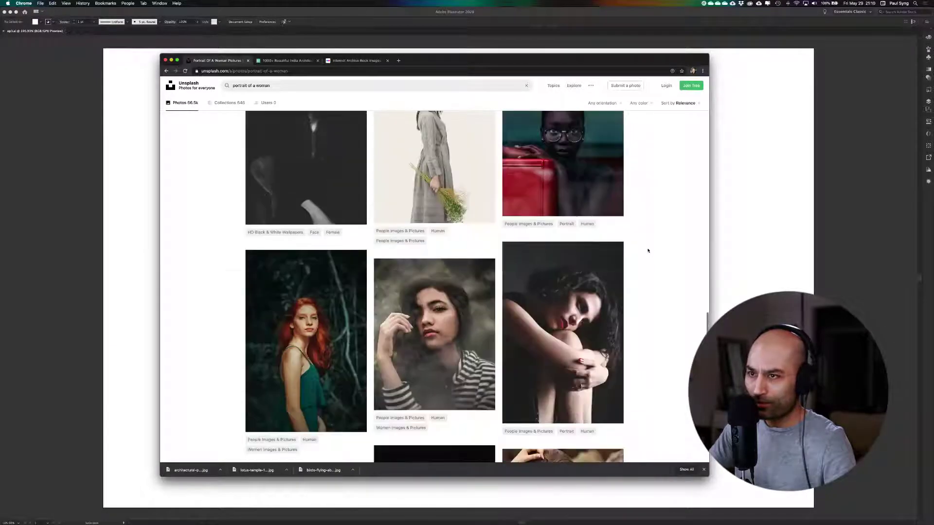
scroll(648, 250, "up", 16)
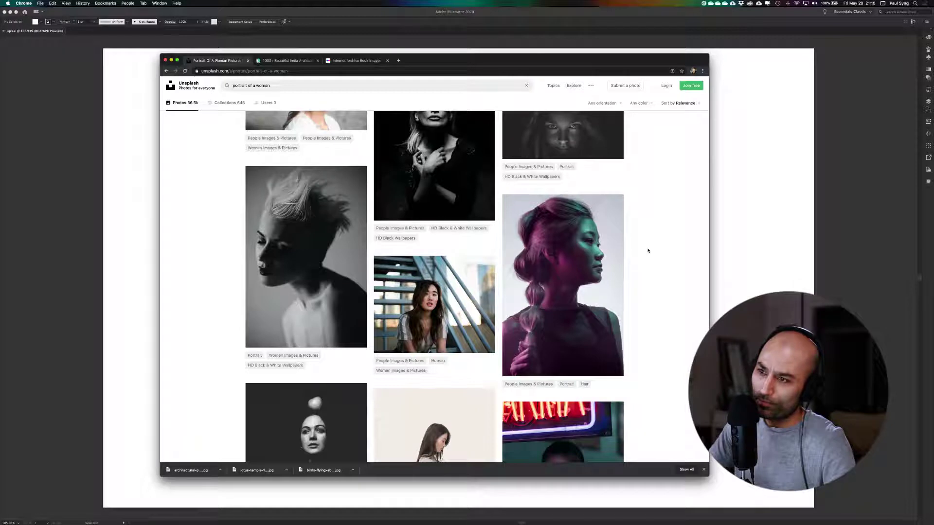
scroll(647, 250, "up", 3)
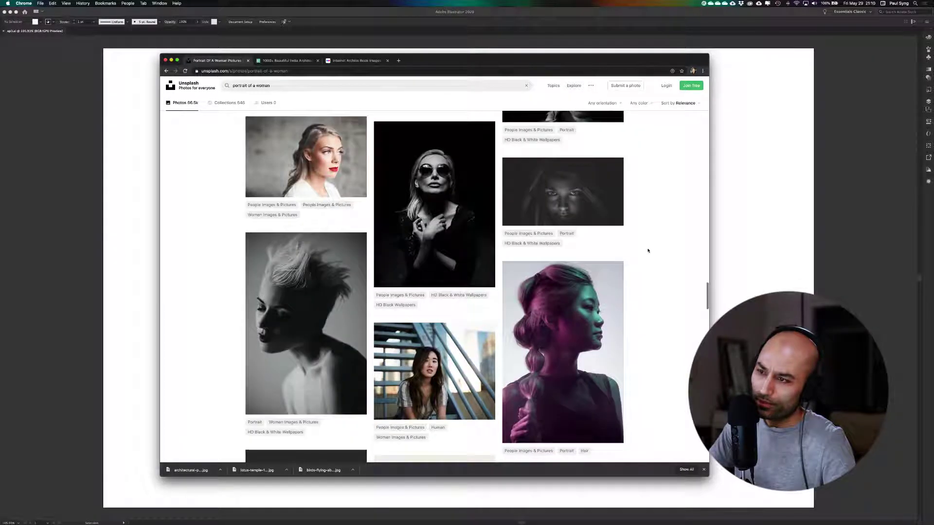
scroll(647, 251, "down", 12)
scroll(648, 251, "down", 18)
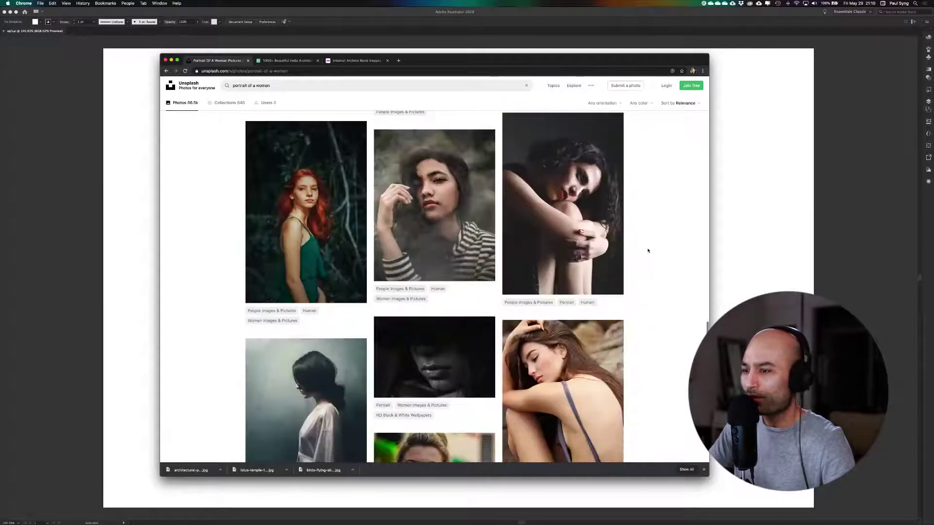
scroll(648, 251, "down", 18)
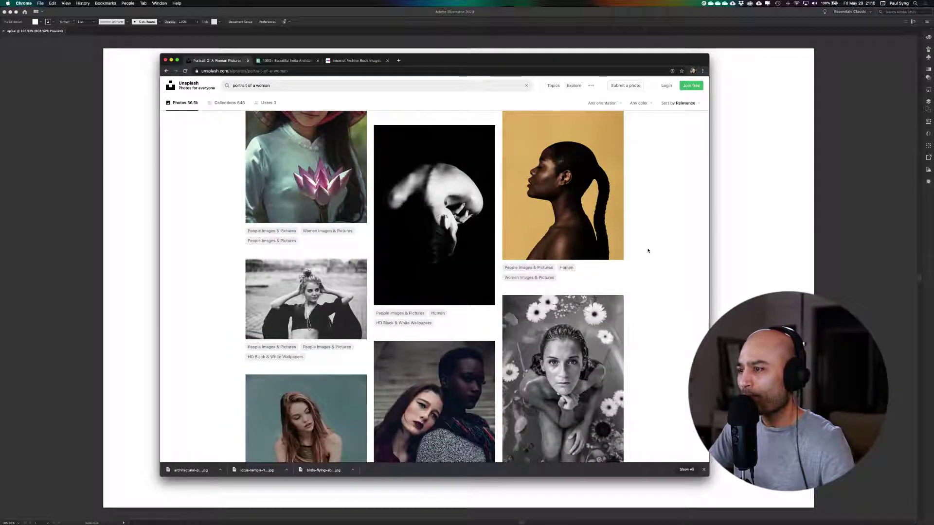
Download the profile portrait of the woman with a long braid against a yellow backdrop into the Resources folder as a JPEG.
scroll(647, 251, "up", 2)
left_click(594, 235)
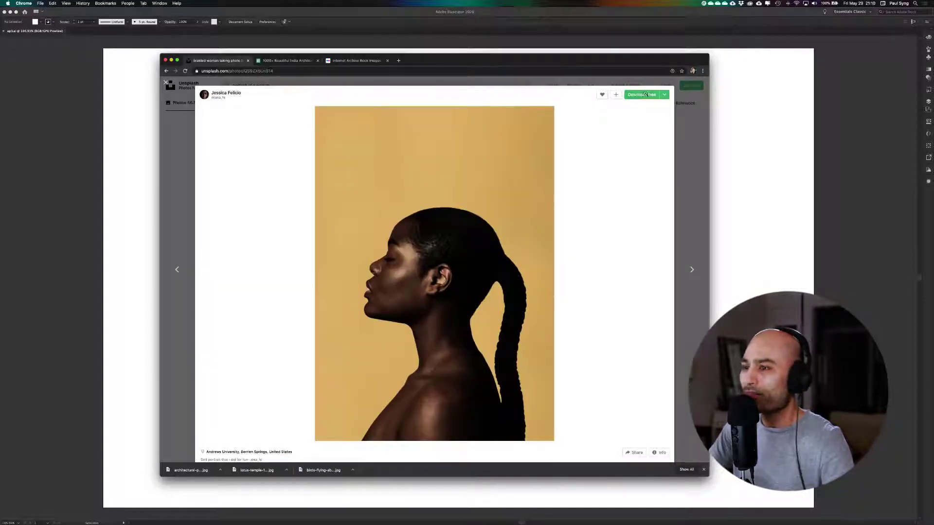
left_click(645, 94)
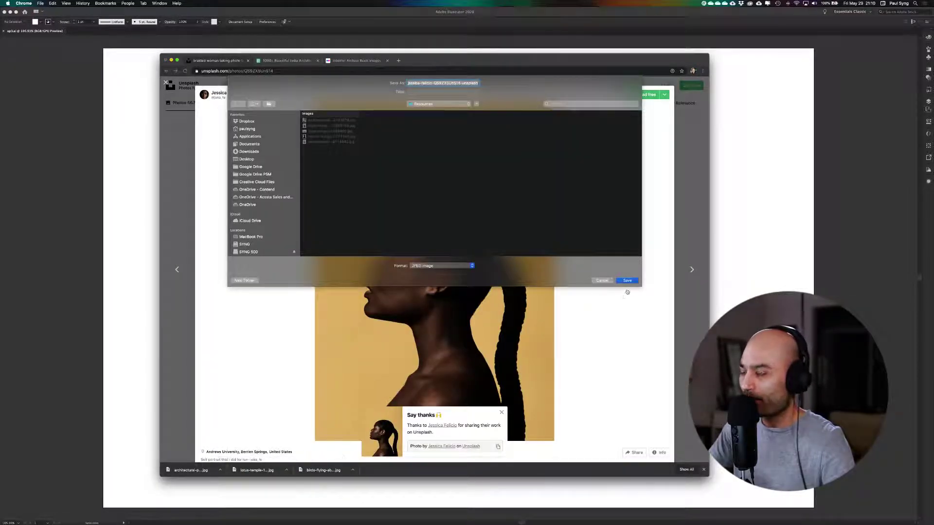
left_click(626, 281)
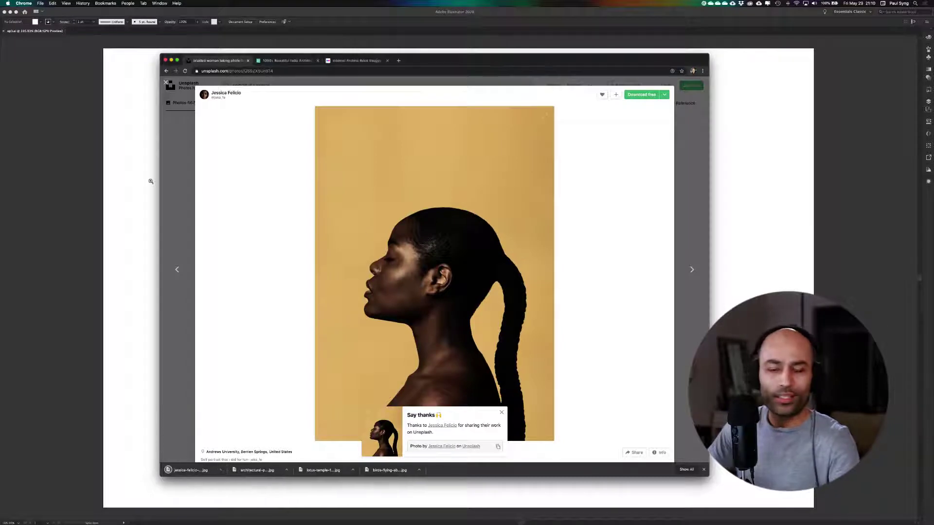
Switch to the open ep3.psd document in Photoshop and select Artboard 1.
left_click(143, 183)
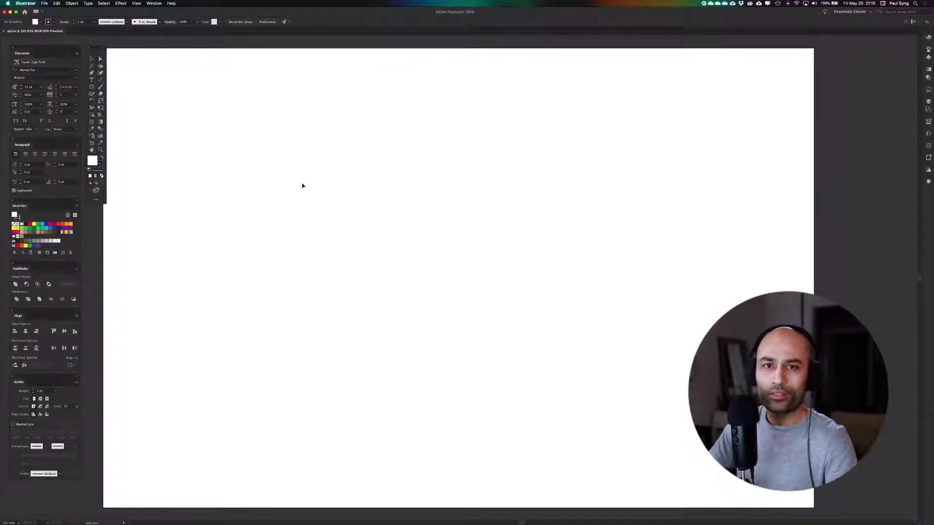
key("ctrl+Up")
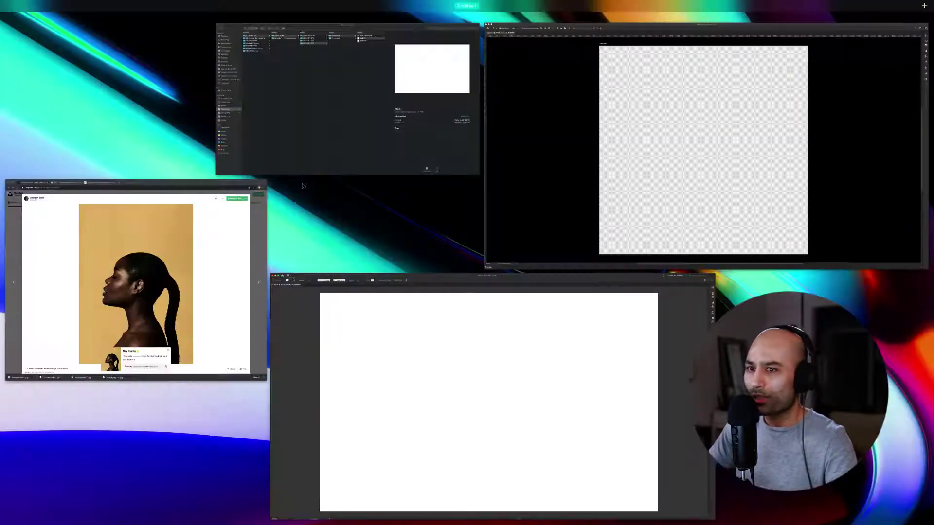
left_click(561, 179)
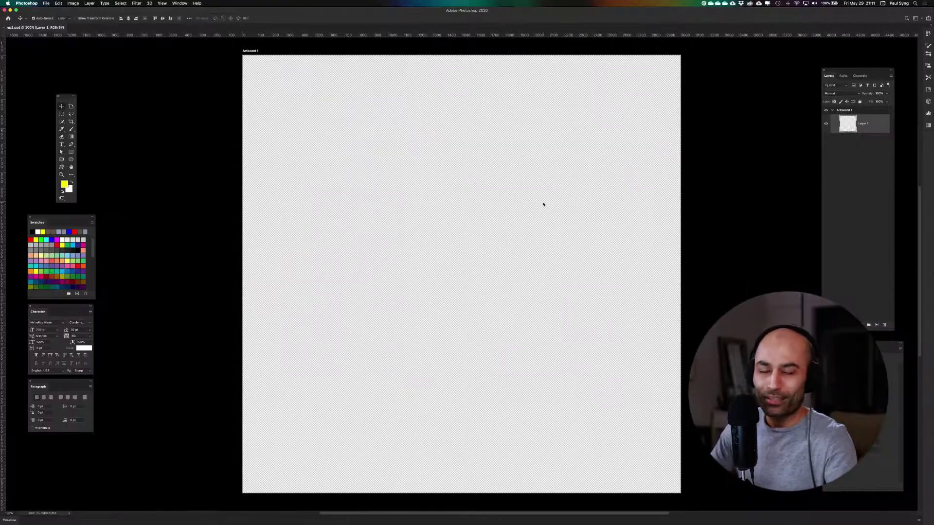
left_click(499, 226)
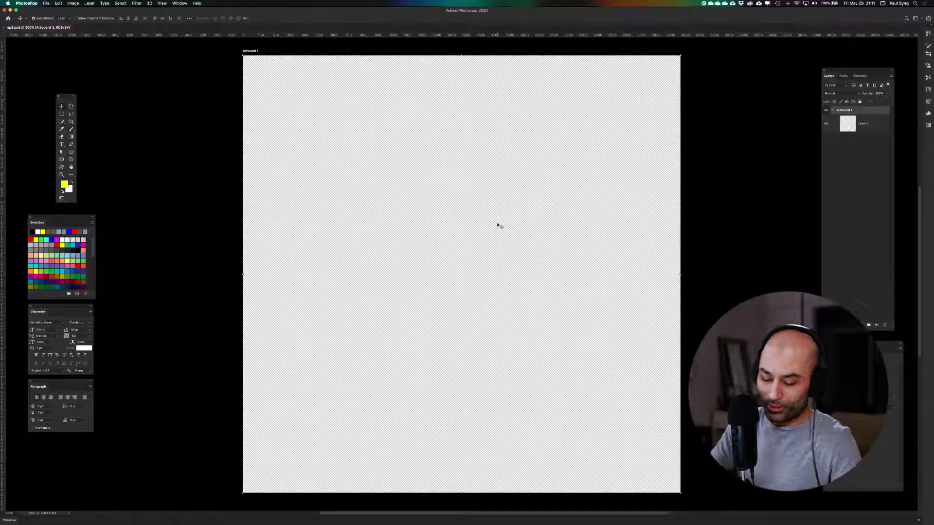
Place architectural-photography-of-brown-wooden-stairs-3153679.jpg from the episode's Resources folder onto Artboard 1.
key("super+s")
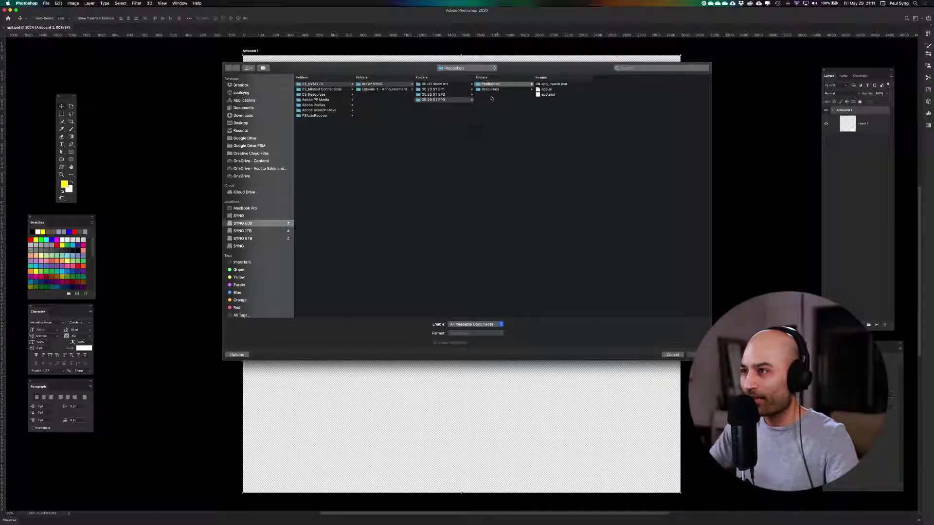
left_click(490, 90)
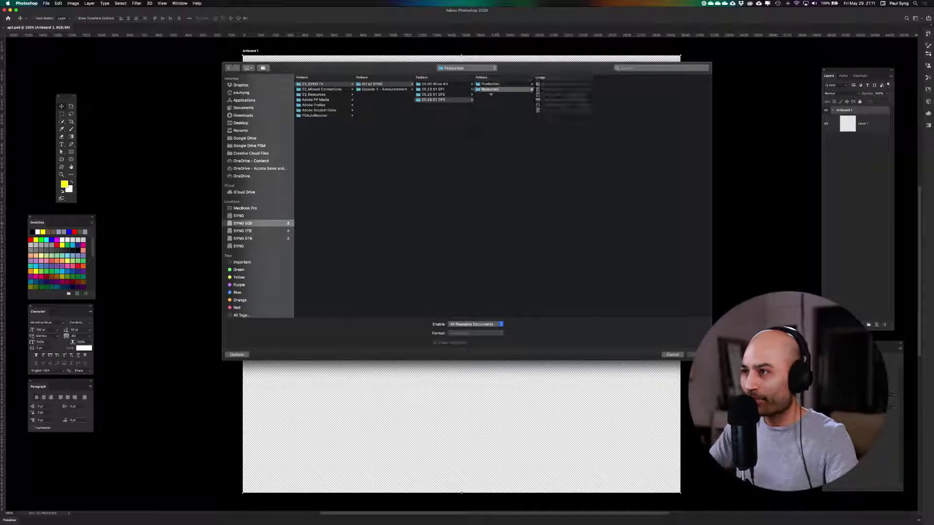
left_click(555, 85)
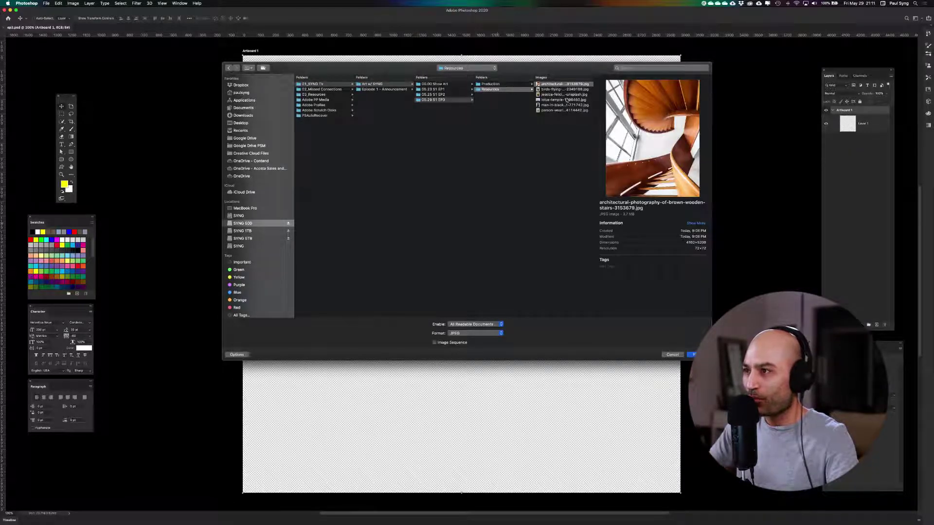
left_click(563, 90)
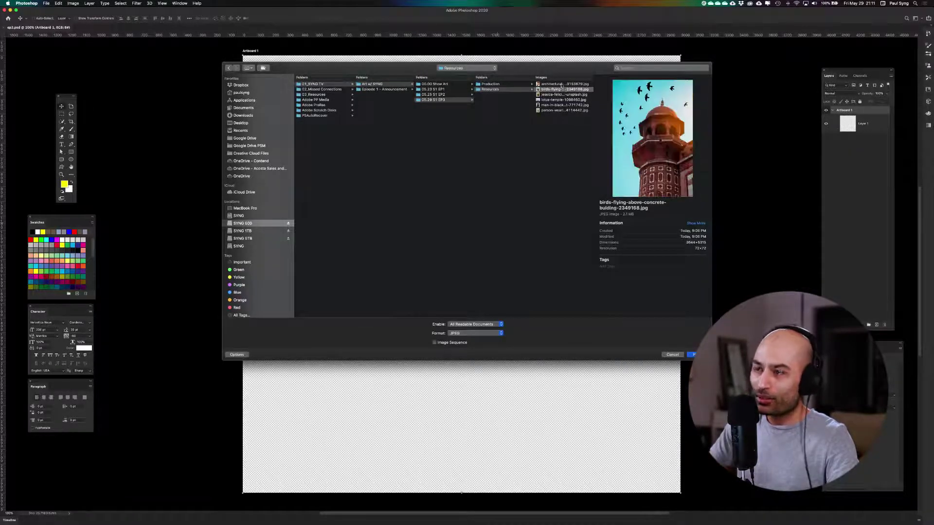
left_click(562, 84)
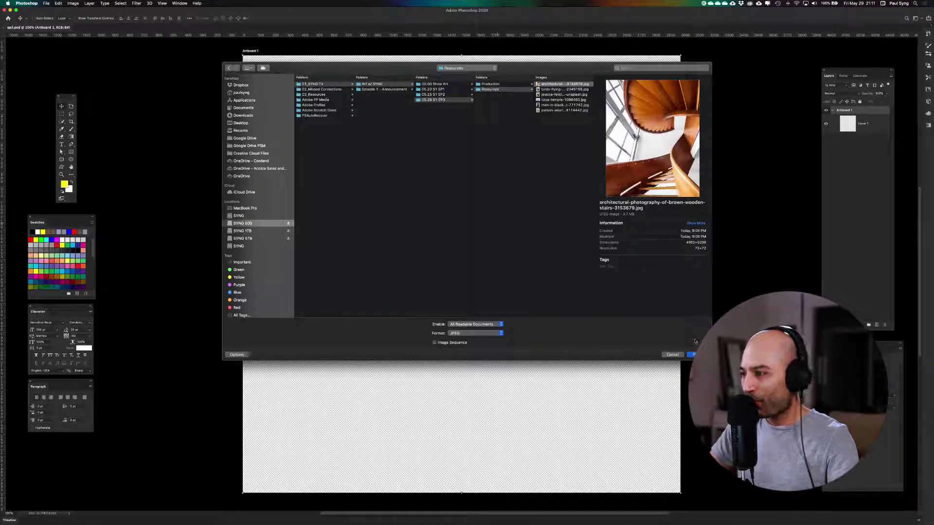
left_click(692, 355)
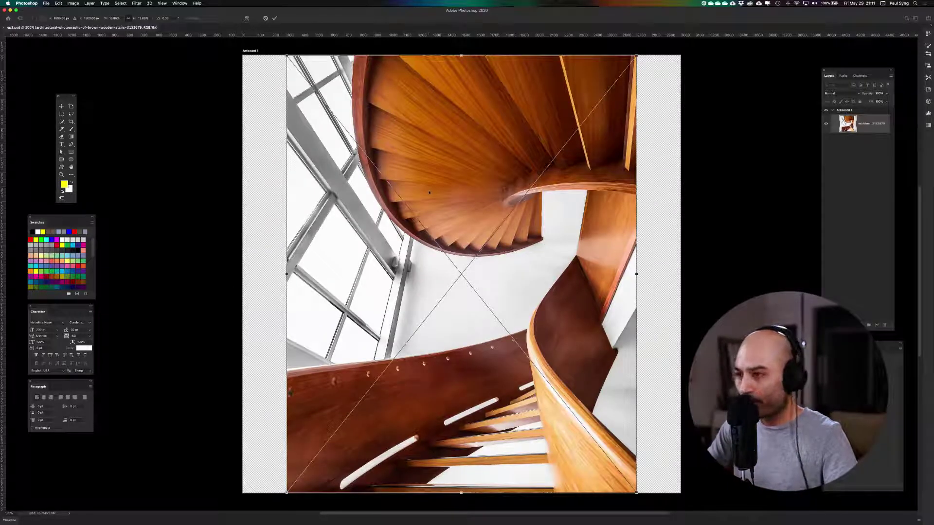
Scale the placed staircase photo up proportionally from its centre so it covers the artboard's full width, and commit the placement.
key("super+minus")
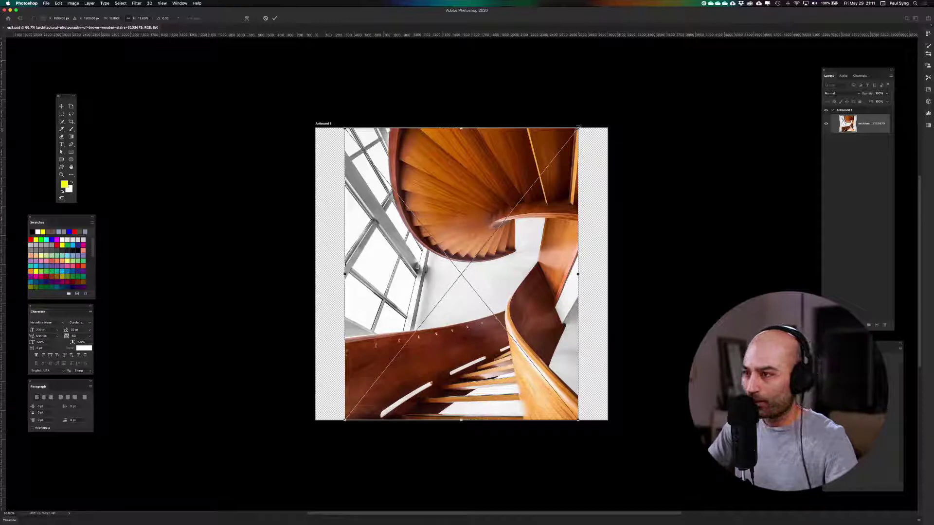
left_click_drag(578, 128, 641, 109)
key("Return")
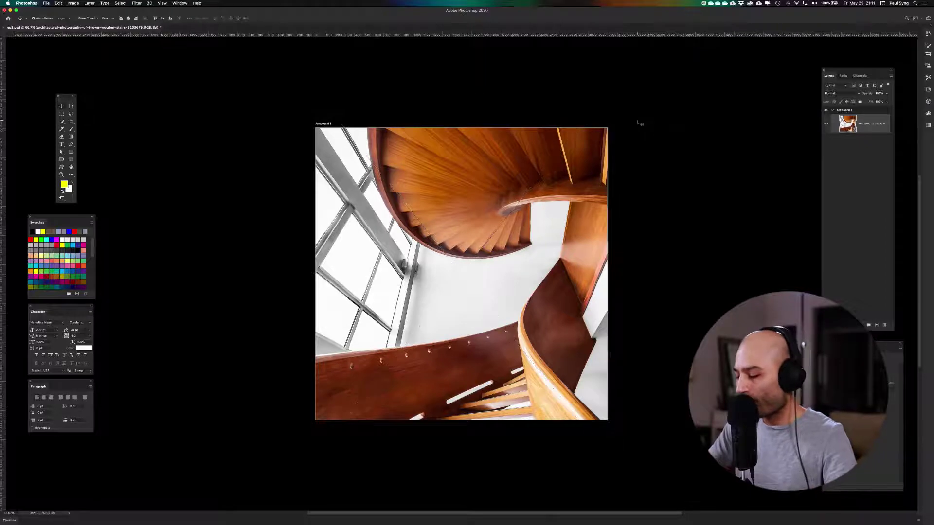
Quick-select the pale wall and windows around the staircase, add a layer mask from the selection, and invert it to isolate the wooden stairs.
key("super+1")
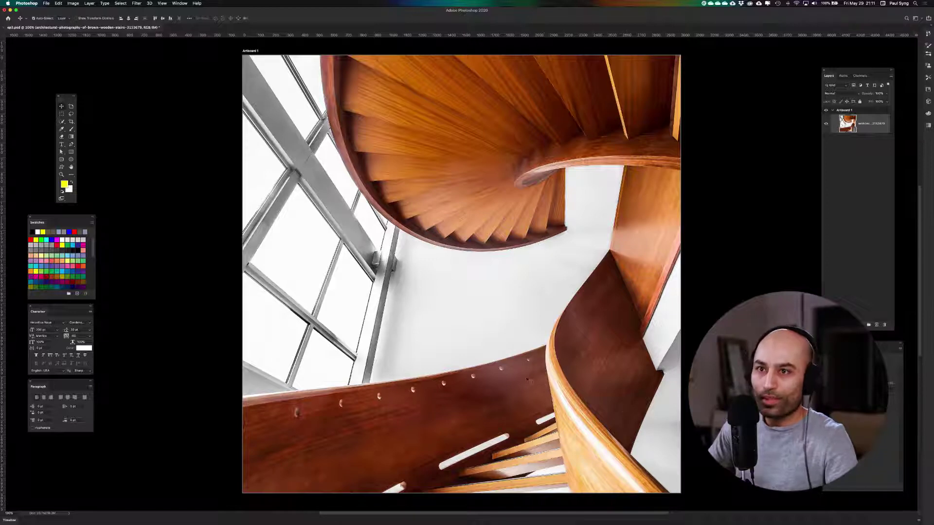
left_click(63, 121)
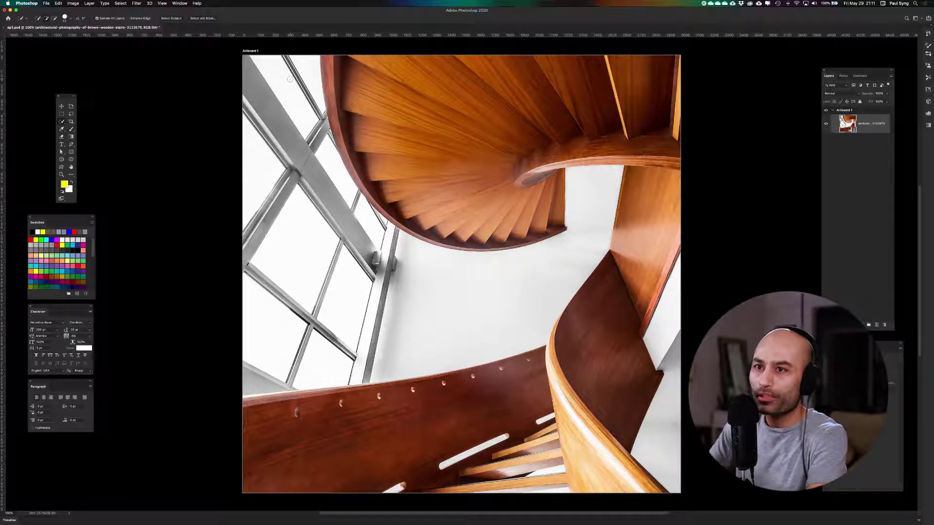
mouse_move(298, 65)
left_mouse_down()
mouse_move(270, 63)
mouse_move(310, 217)
mouse_move(283, 235)
mouse_move(337, 182)
mouse_move(368, 224)
mouse_move(427, 258)
mouse_move(535, 263)
mouse_move(575, 236)
mouse_move(563, 261)
mouse_move(255, 328)
mouse_move(285, 345)
mouse_move(267, 360)
left_mouse_up()
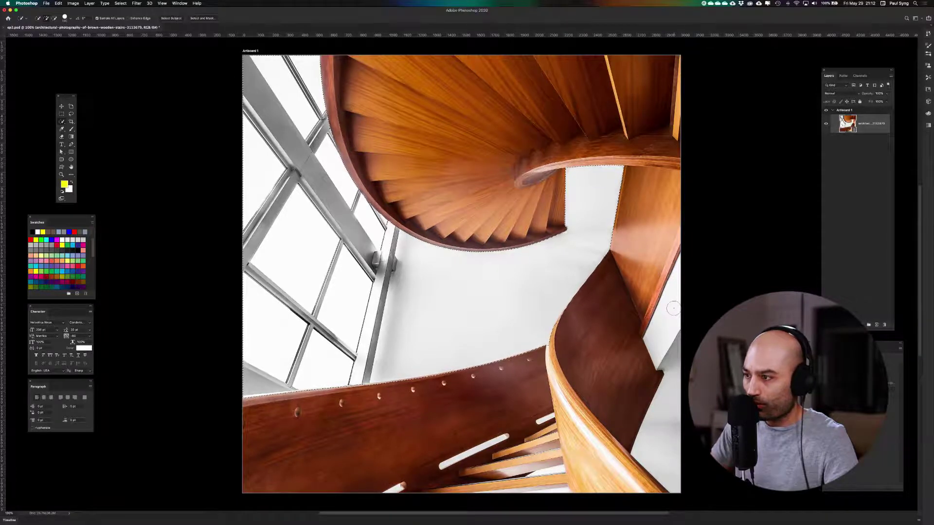
left_click_drag(674, 309, 679, 399)
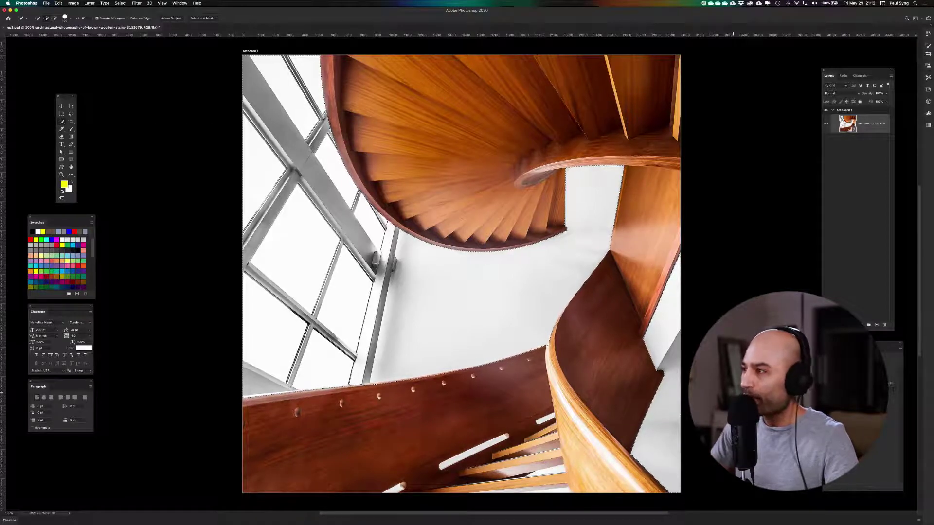
left_click(853, 325)
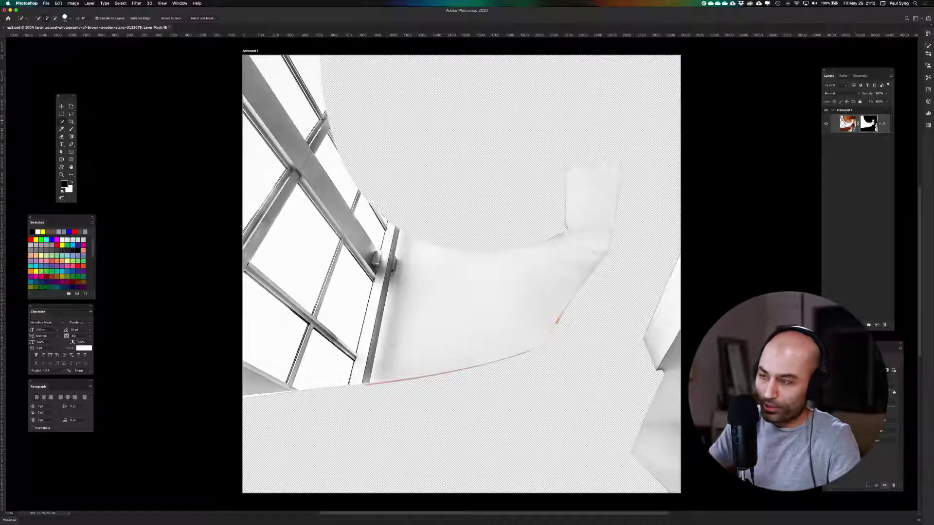
key("super+i")
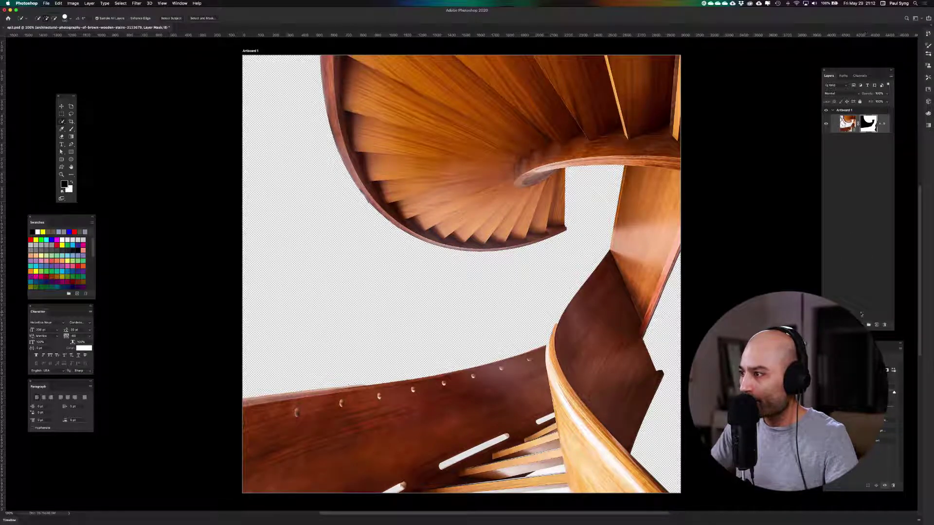
Add a new layer beneath the masked staircase photo and fill it with the yellow foreground colour.
left_click(875, 324, "super")
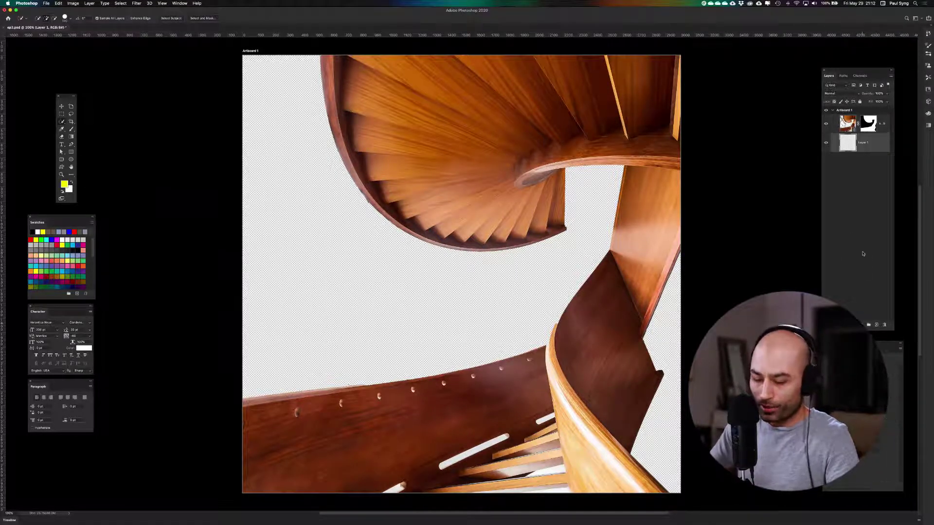
key("alt+BackSpace")
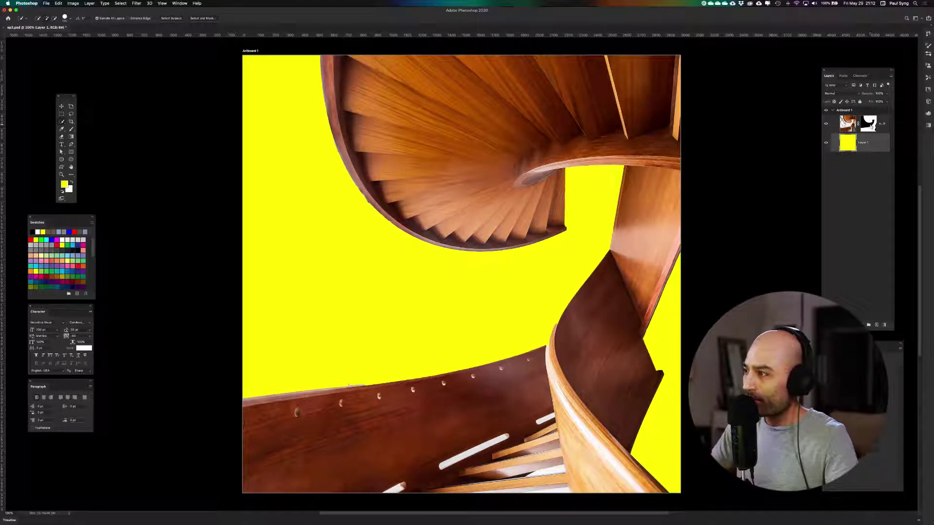
Inspect the staircase's layer mask on its own, and check the cutout's edges against the yellow background.
left_click(869, 124)
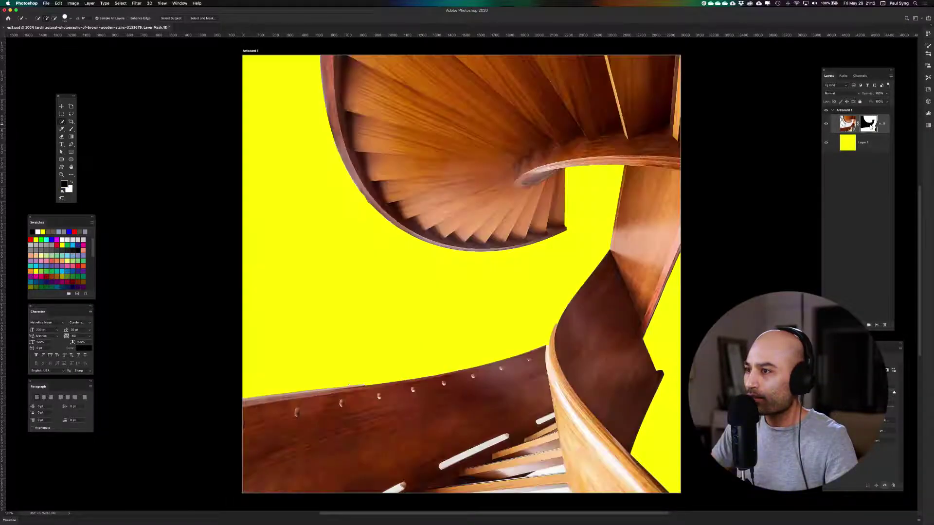
left_click(870, 124, "alt")
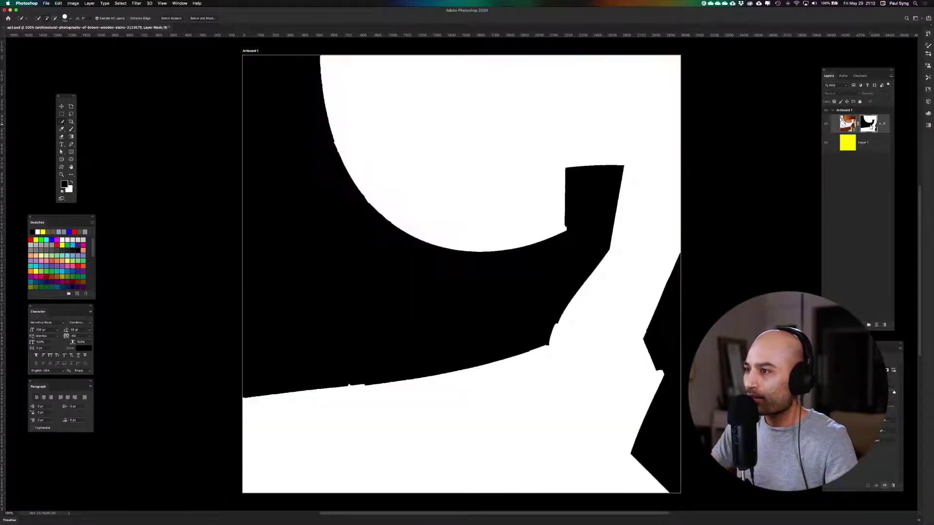
left_click(870, 125, "alt")
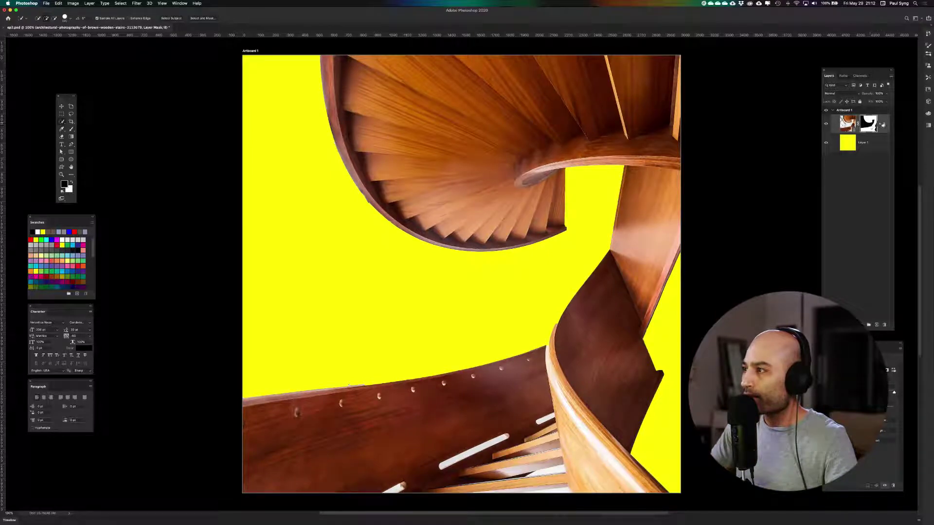
left_click(883, 124)
left_click(878, 124)
left_click(869, 238)
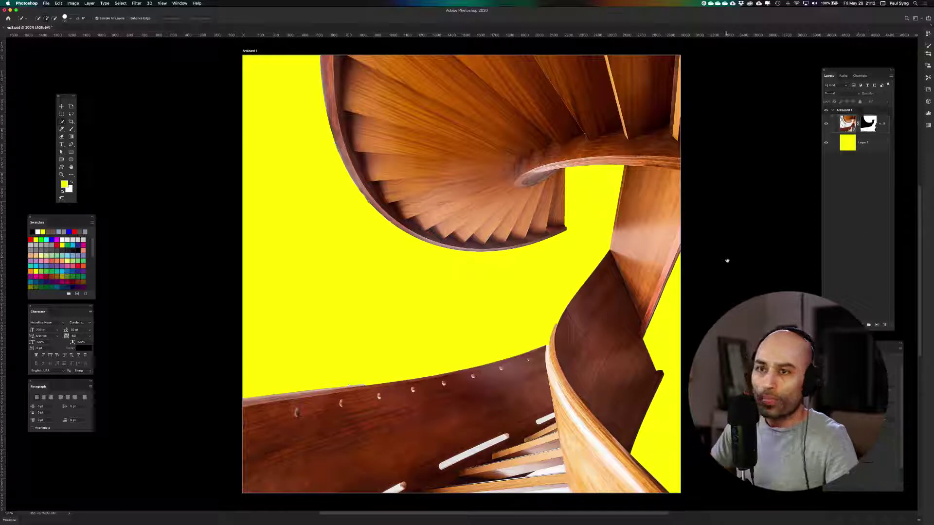
left_click(62, 106)
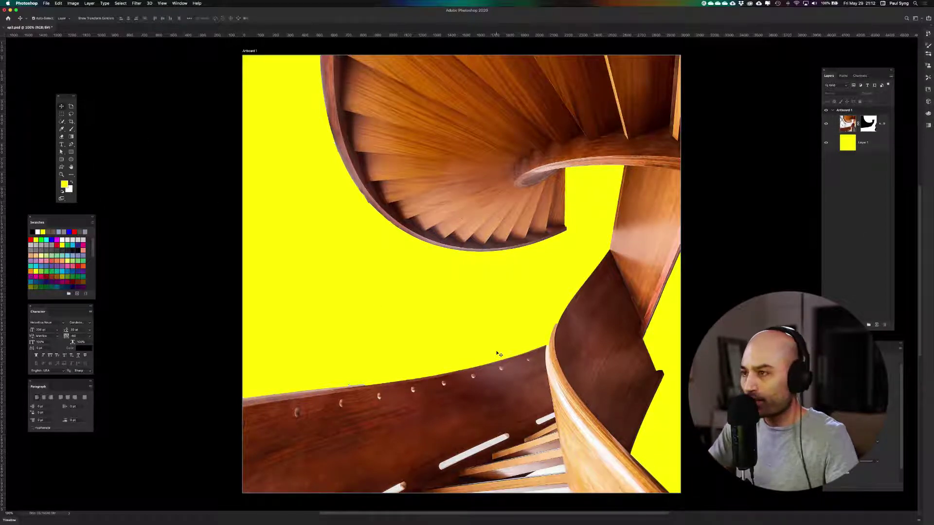
key("super+minus")
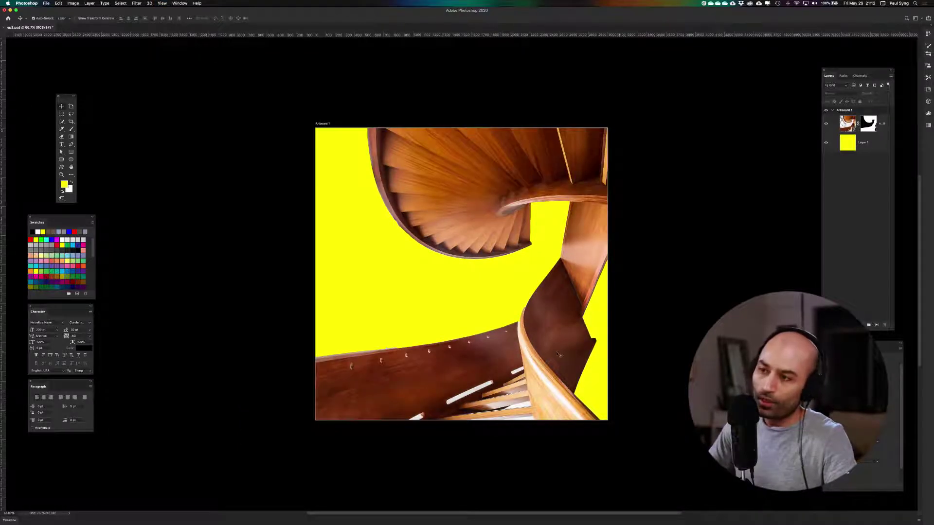
key("super+plus")
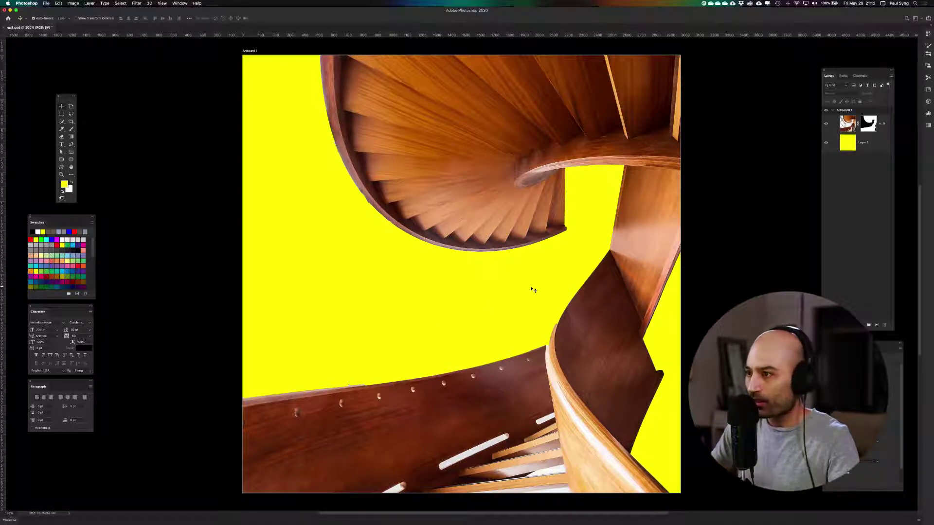
key("super+minus")
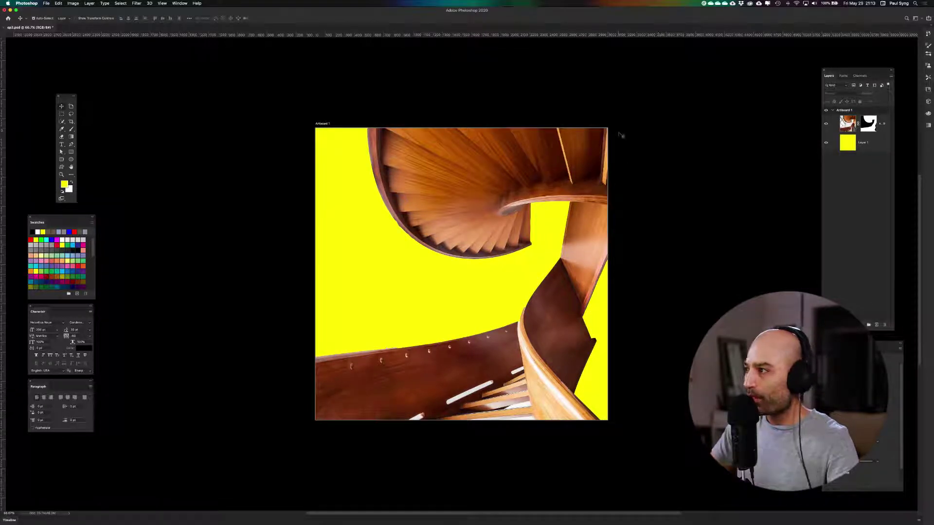
Convert the masked staircase layer to a smart object and rotate it 90° clockwise.
left_click(847, 125)
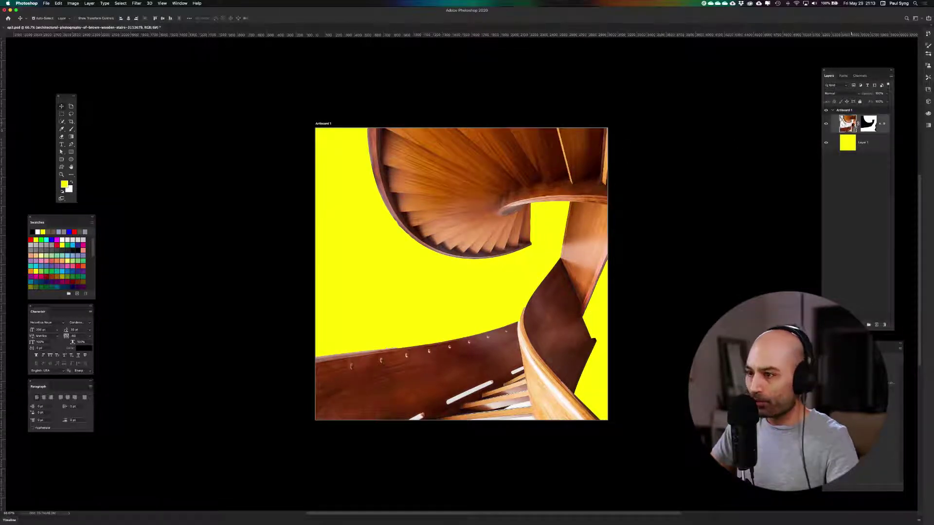
right_click(885, 125)
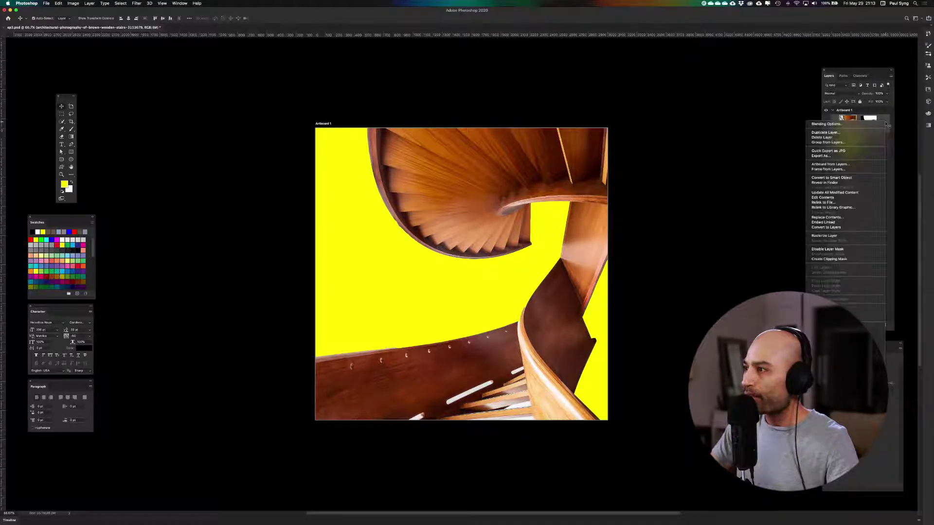
left_click(865, 177)
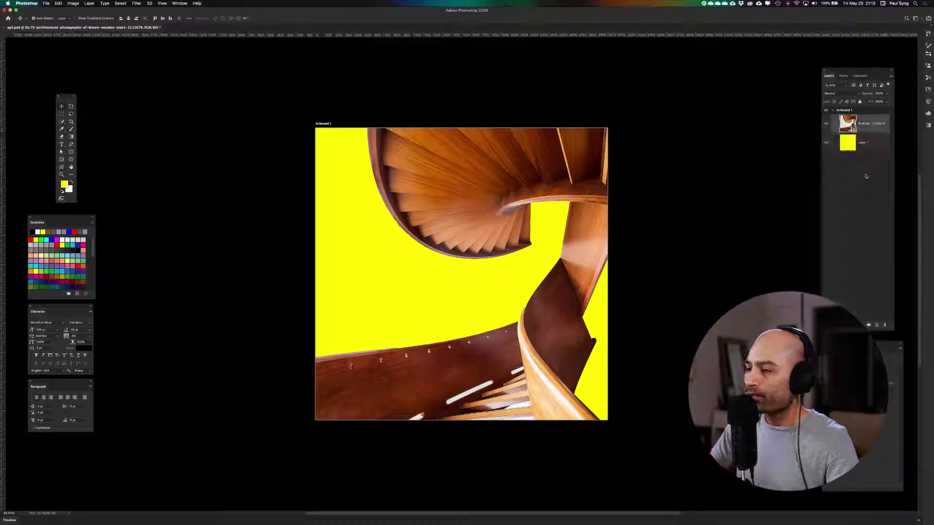
key("super+t")
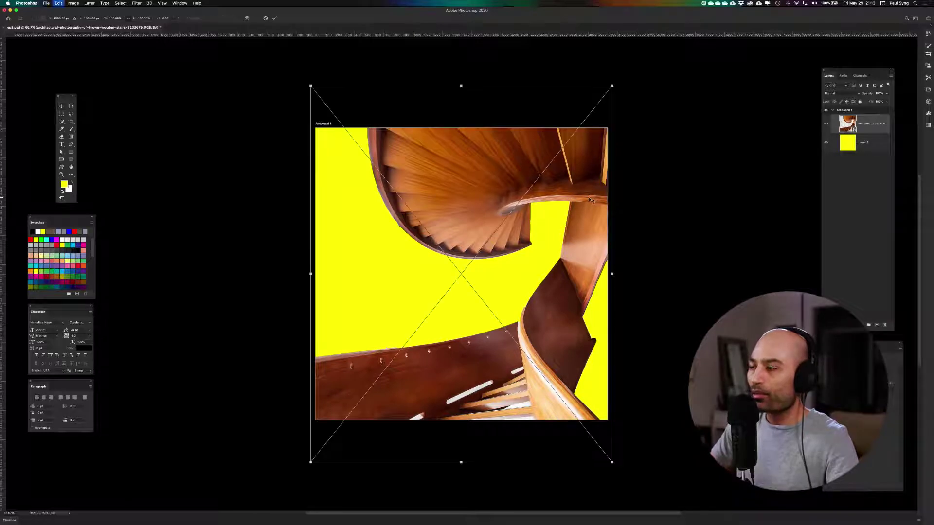
left_click_drag(628, 79, 729, 486)
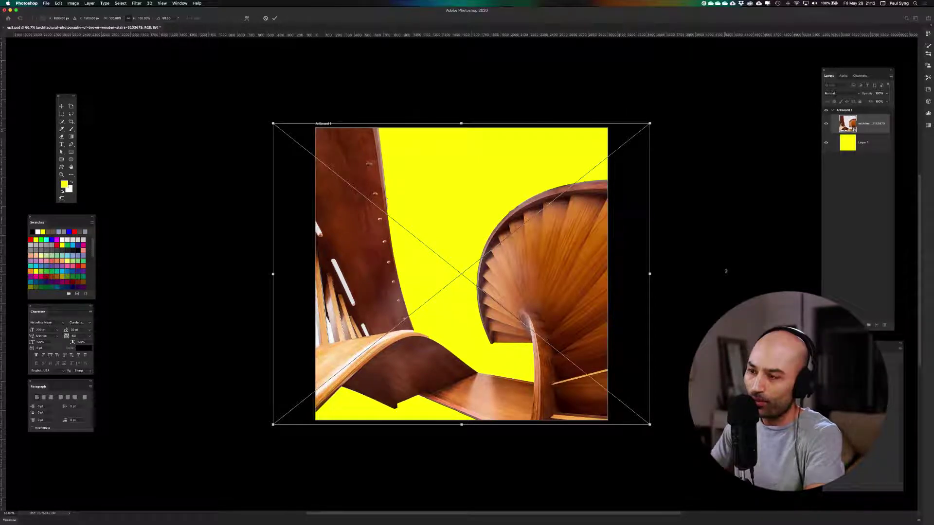
key("Return")
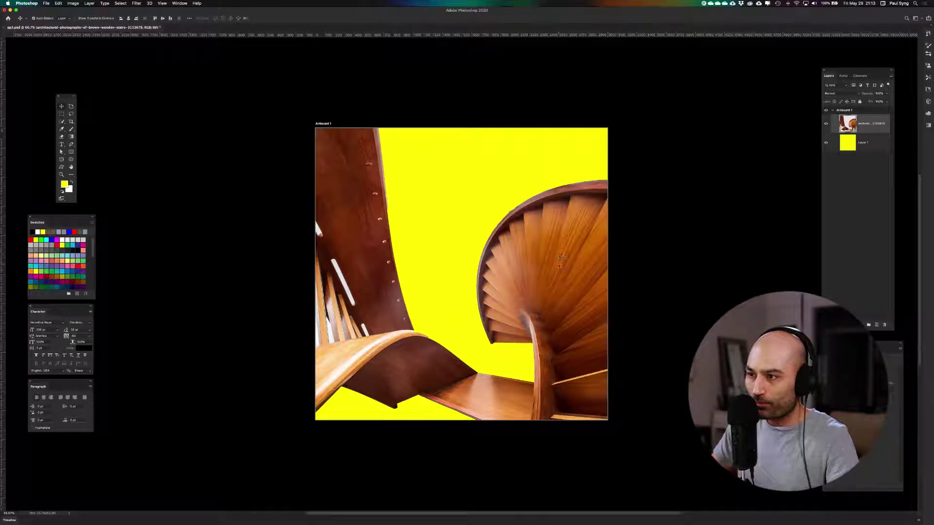
Enlarge the rotated staircase from its centre and reposition it vertically so the wooden parts run off the artboard's edges.
left_click_drag(560, 257, 559, 278)
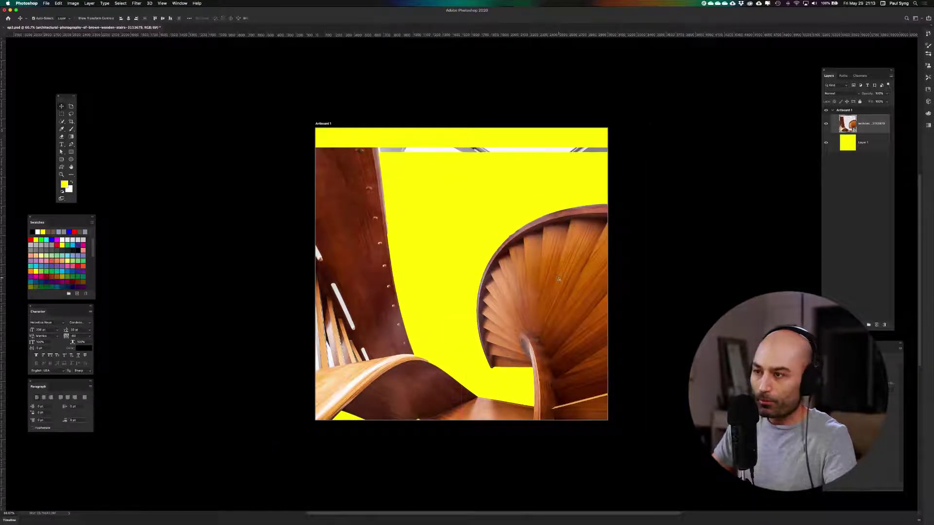
key("super+t")
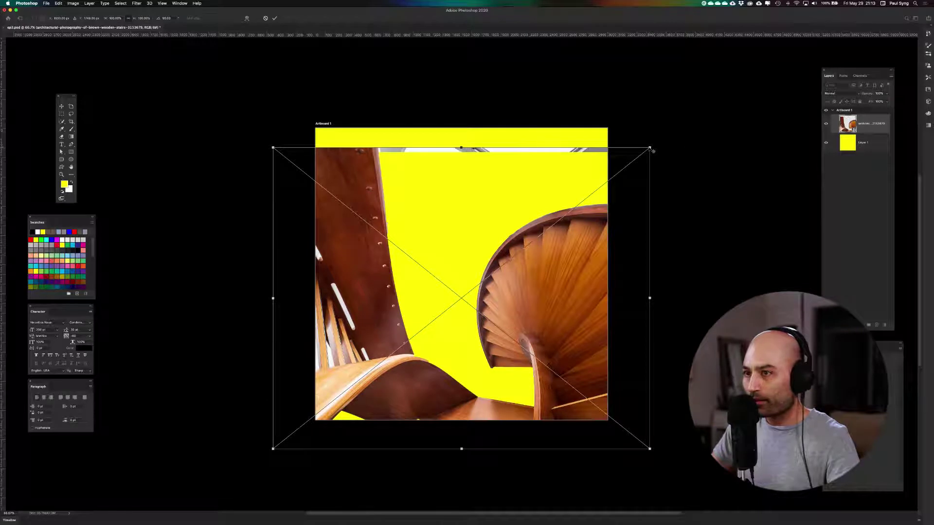
left_click_drag(652, 150, 685, 129)
key("Return")
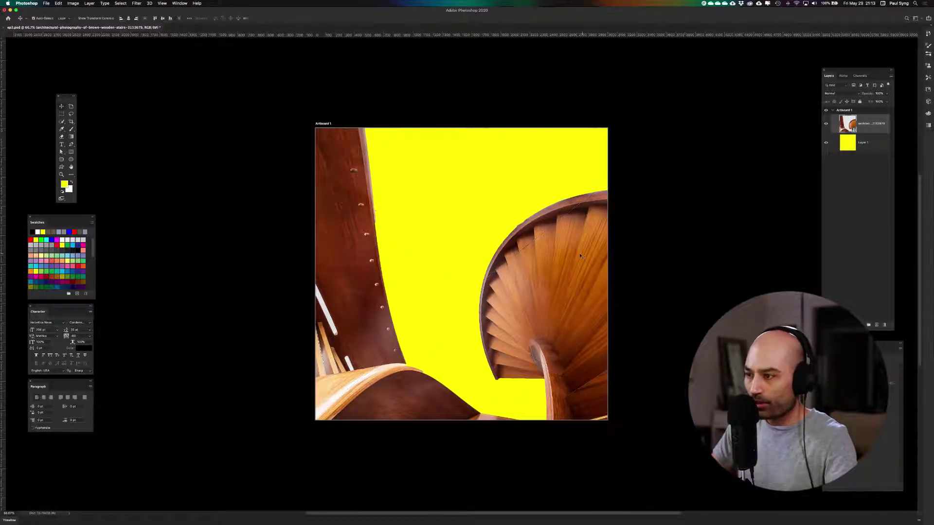
mouse_move(582, 255)
left_mouse_down()
mouse_move(581, 239)
mouse_move(581, 247)
left_mouse_up()
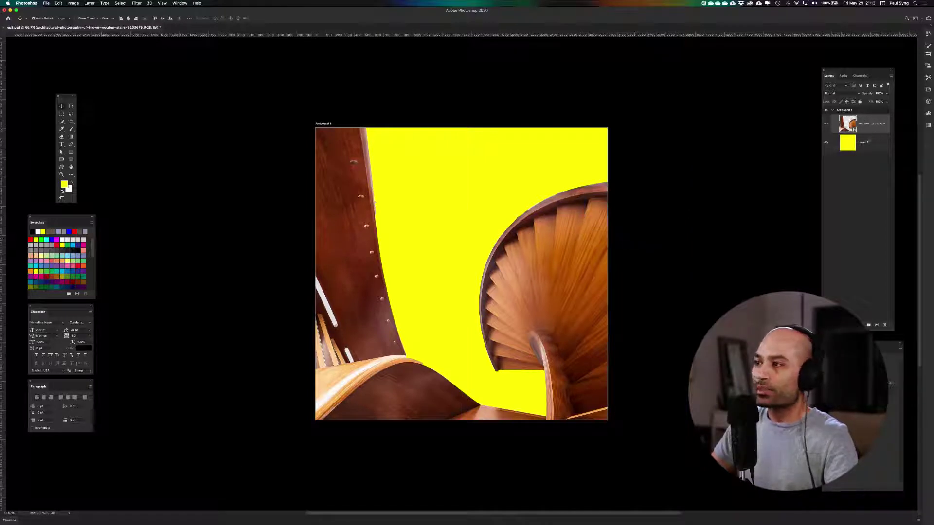
Fill the yellow background layer with a reddish brown sampled from the spiral staircase's outer rim.
left_click(864, 144)
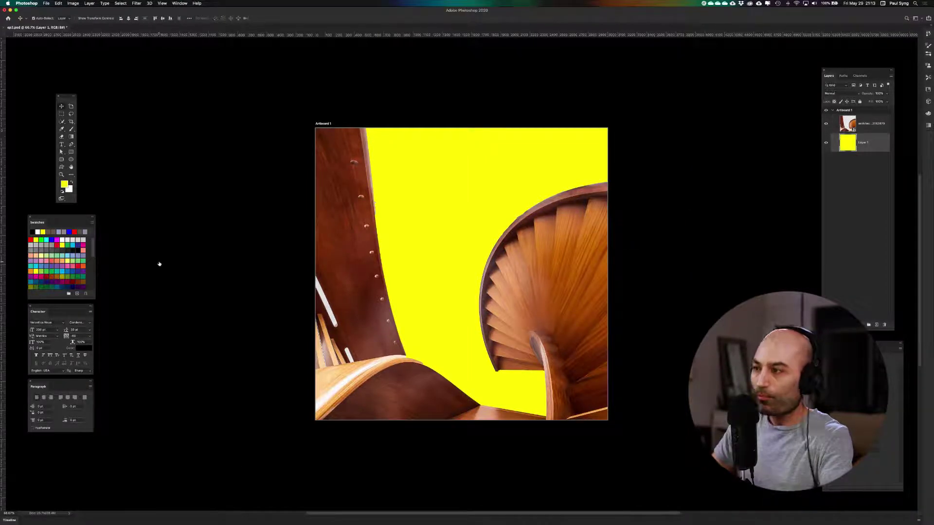
key("i")
left_click(566, 195)
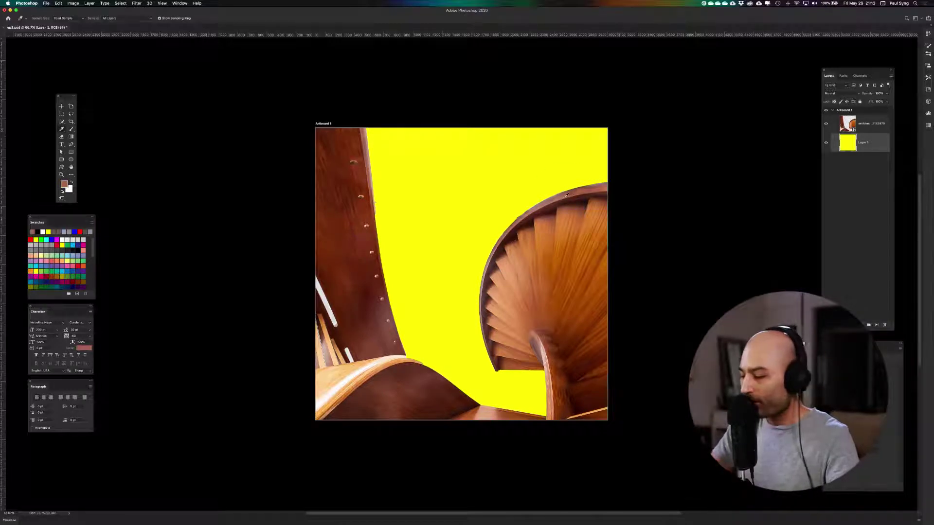
key("alt+BackSpace")
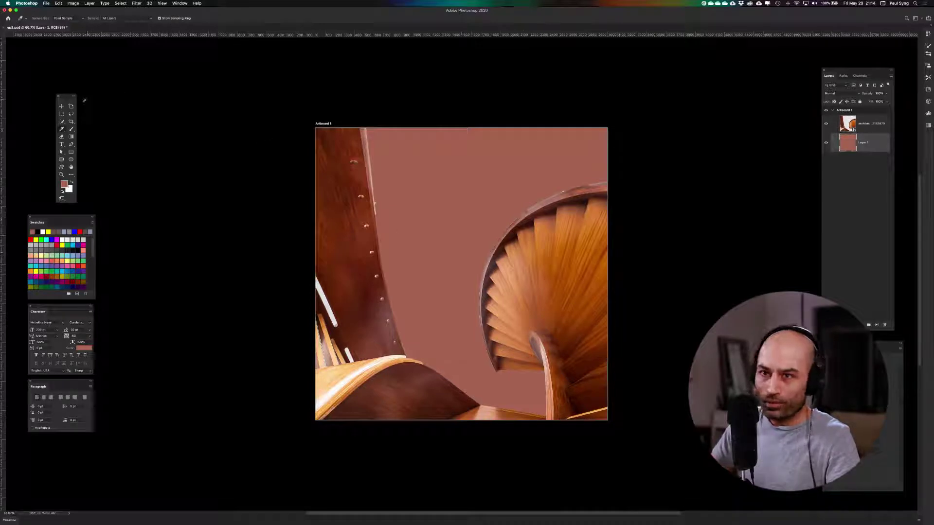
Create a new guide layout on the selected artboard with six columns, six rows and a margin on all sides.
key("v")
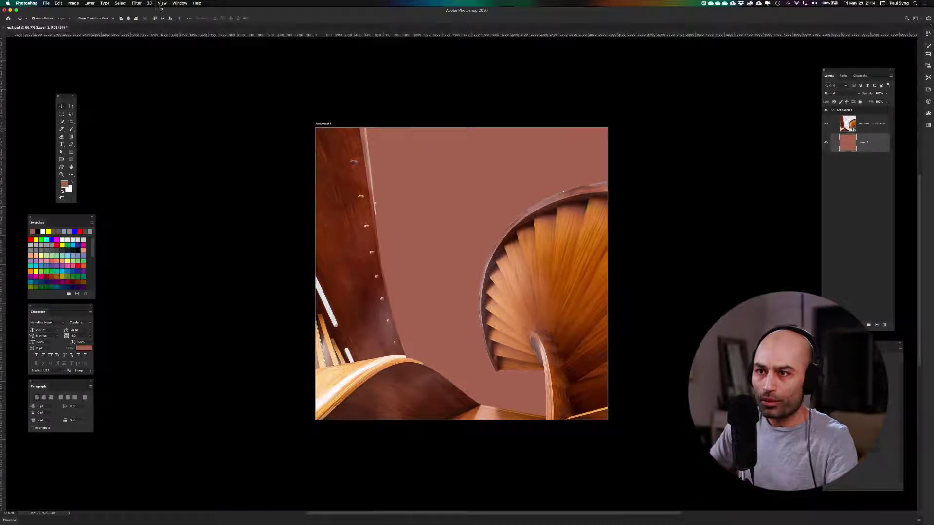
left_click(162, 4)
left_click(182, 175)
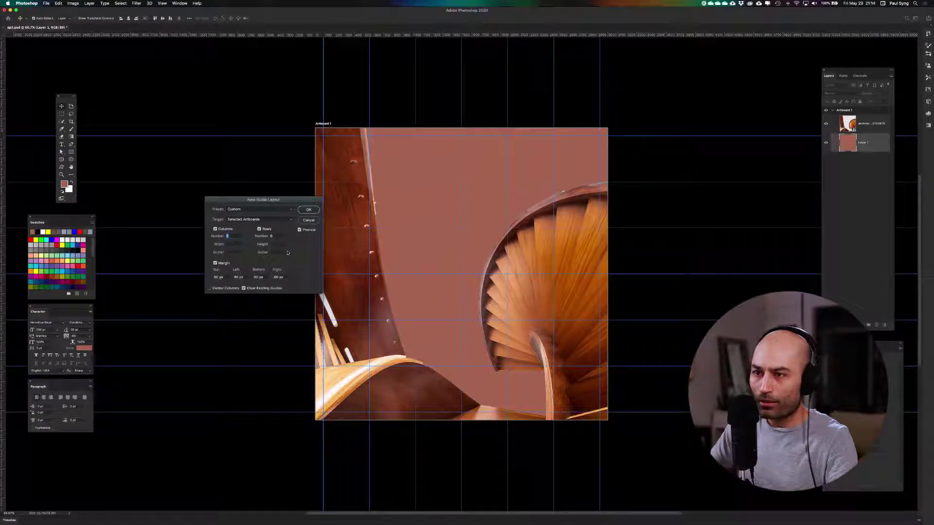
left_click(309, 209)
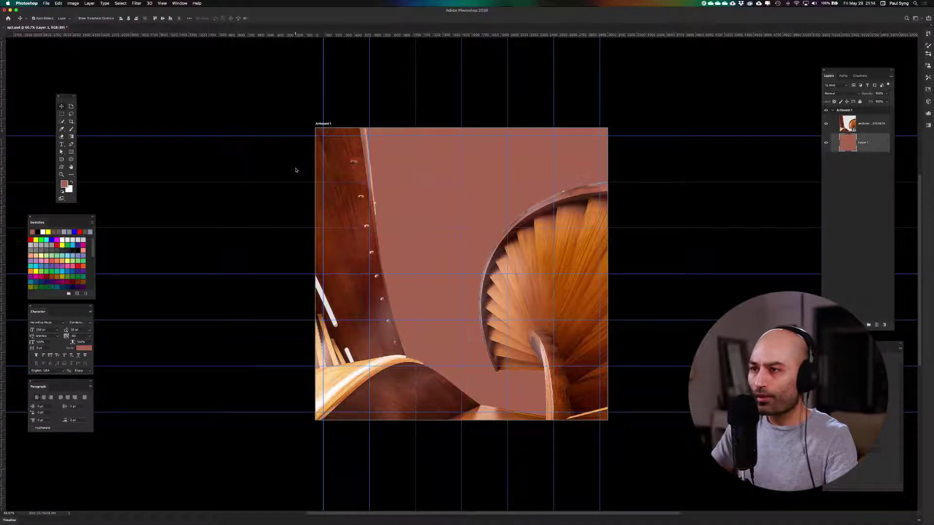
Hide the guides and deselect the background layer.
key("super+1")
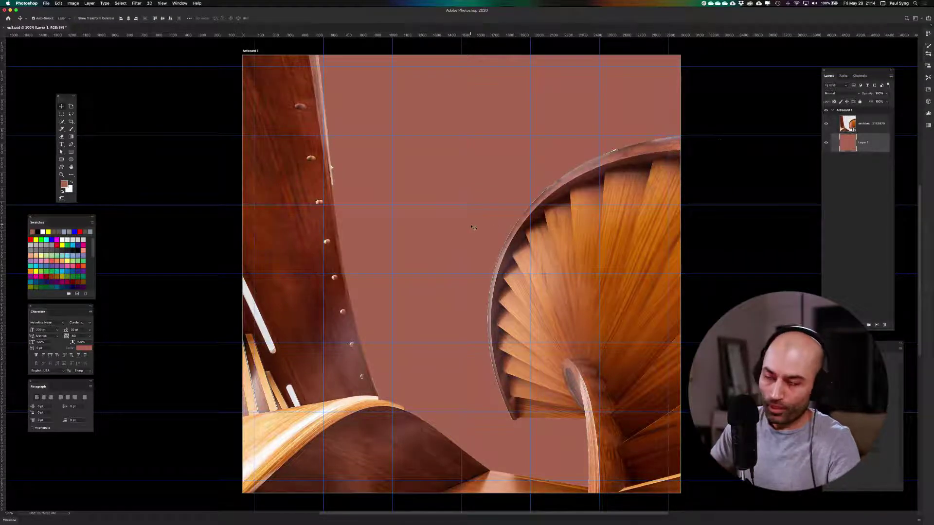
key("super+semicolon")
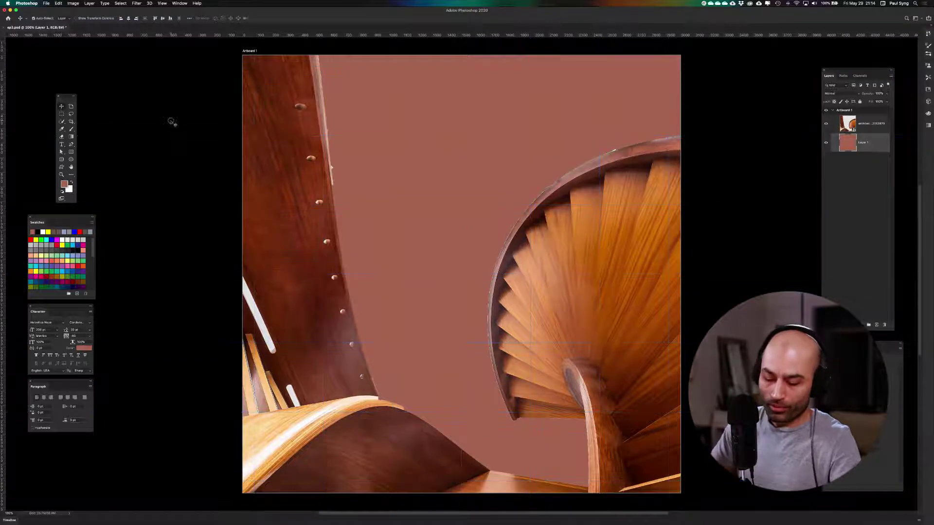
left_click(173, 124)
Place the portrait photo of the woman in profile on a yellow backdrop from the Resources images at its fitted size and hide the guides.
key("super+o")
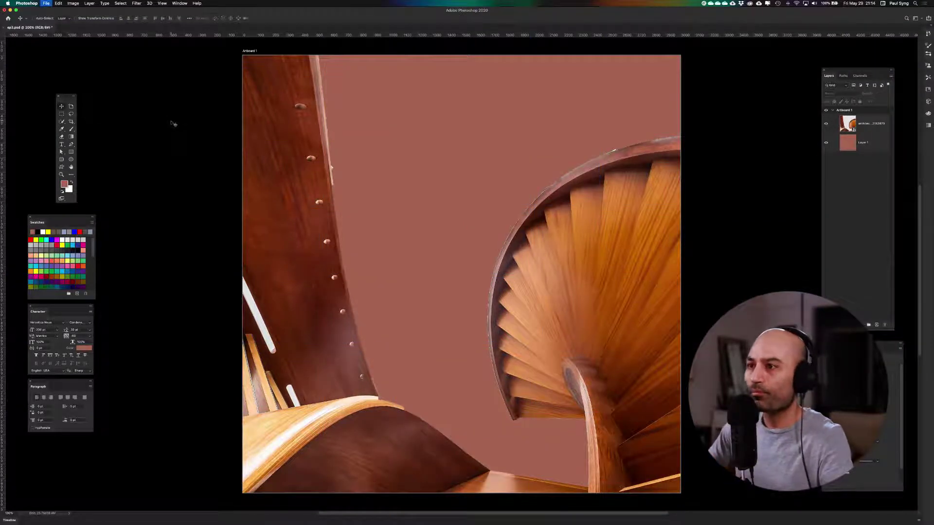
left_click(326, 84)
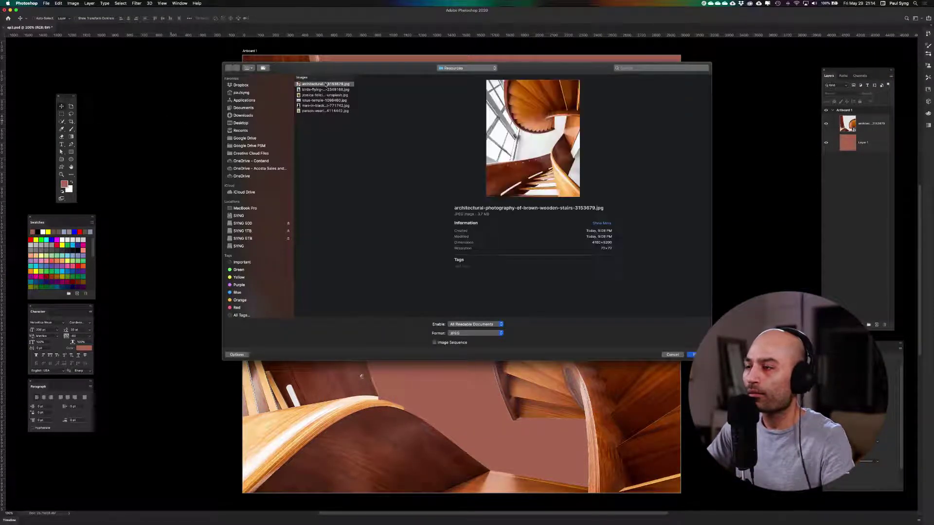
key("Down")
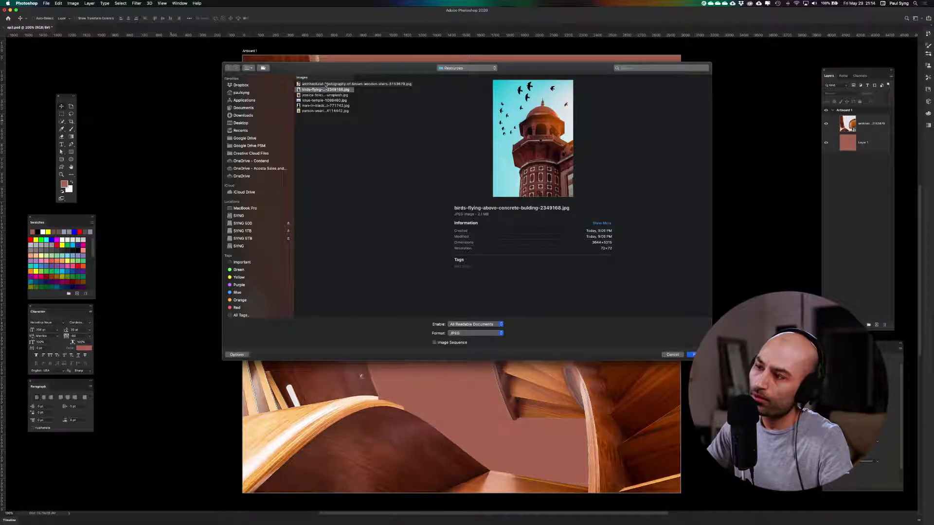
key("Down")
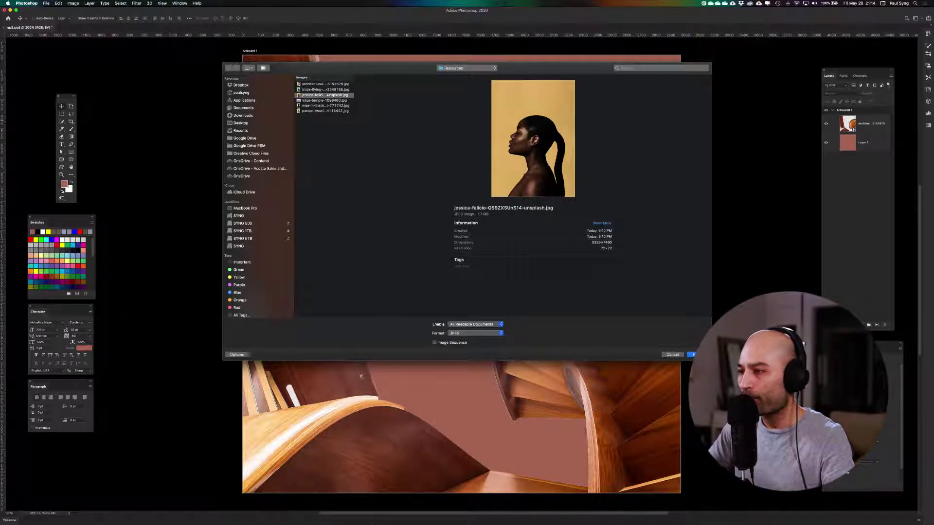
left_click(694, 354)
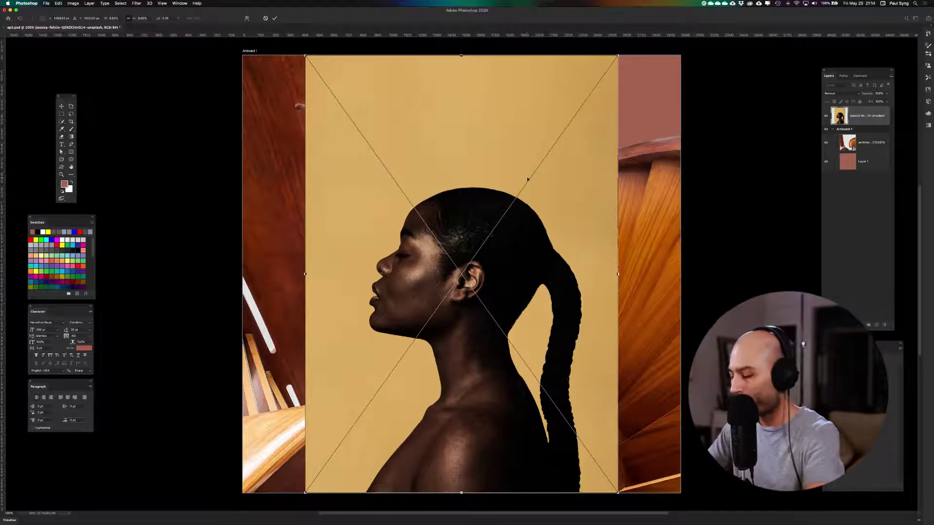
key("Return")
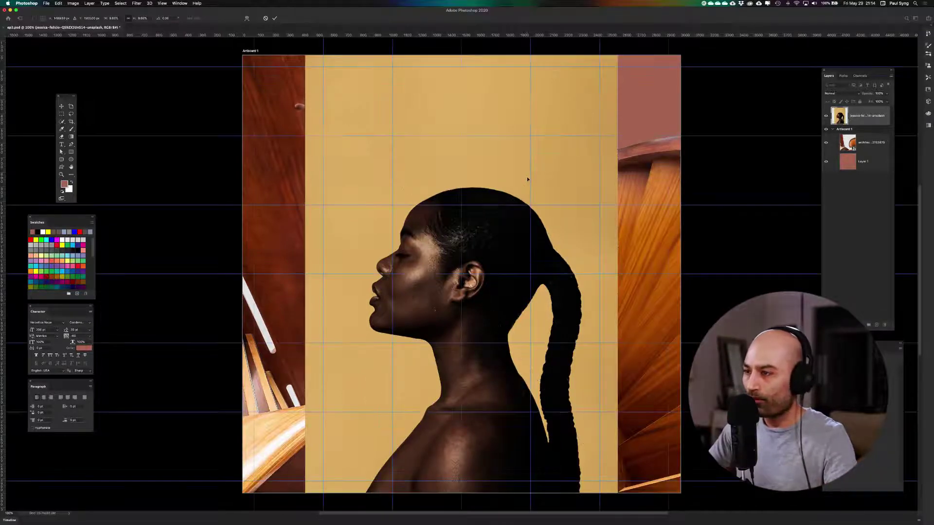
key("super+semicolon")
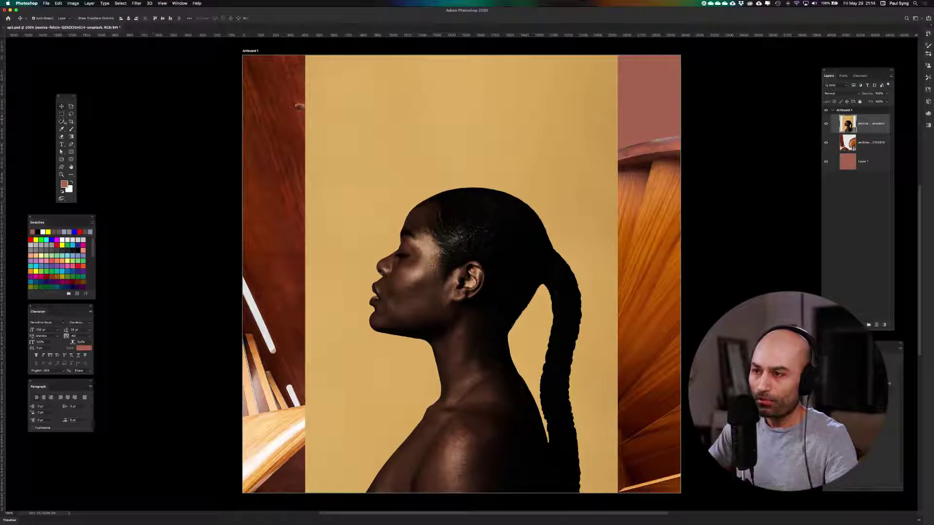
Select the portrait's yellow backdrop with the Quick Selection tool, add a layer mask and invert it so only the woman shows.
left_click(62, 121)
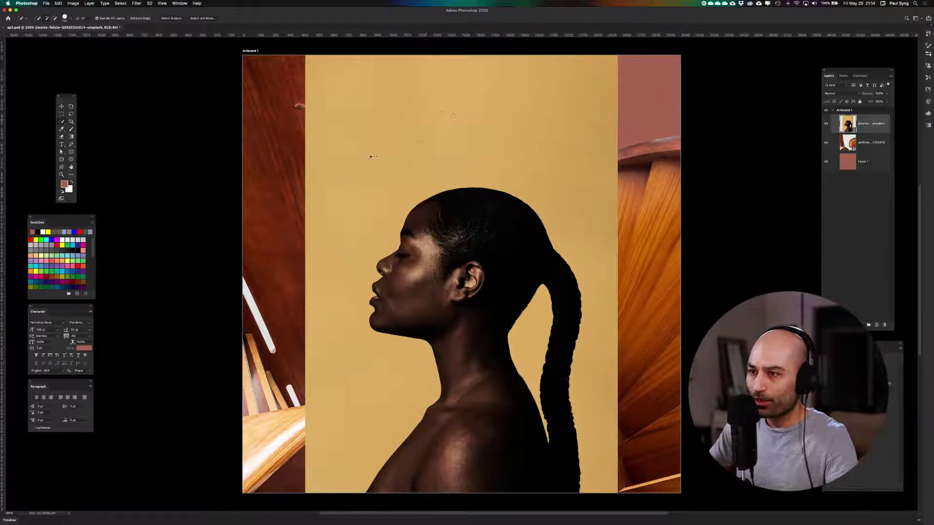
left_click_drag(371, 157, 602, 153)
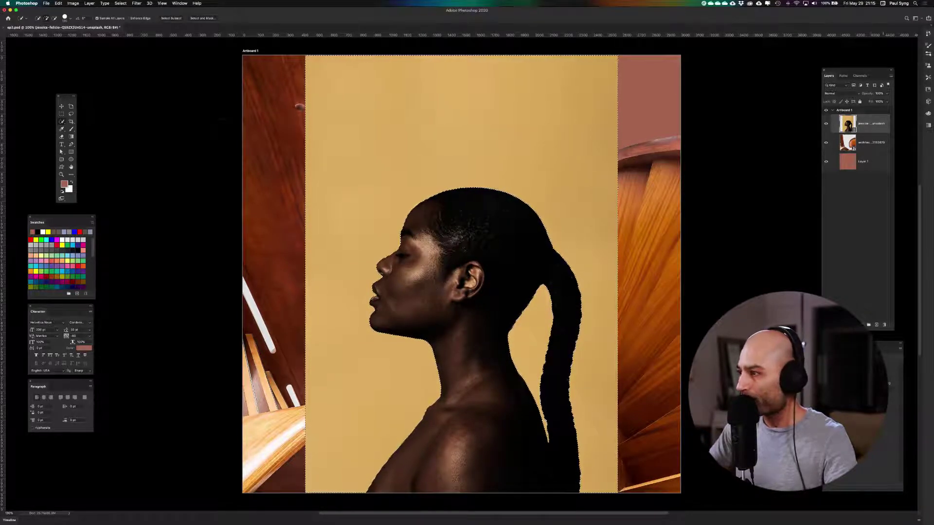
left_click(852, 325)
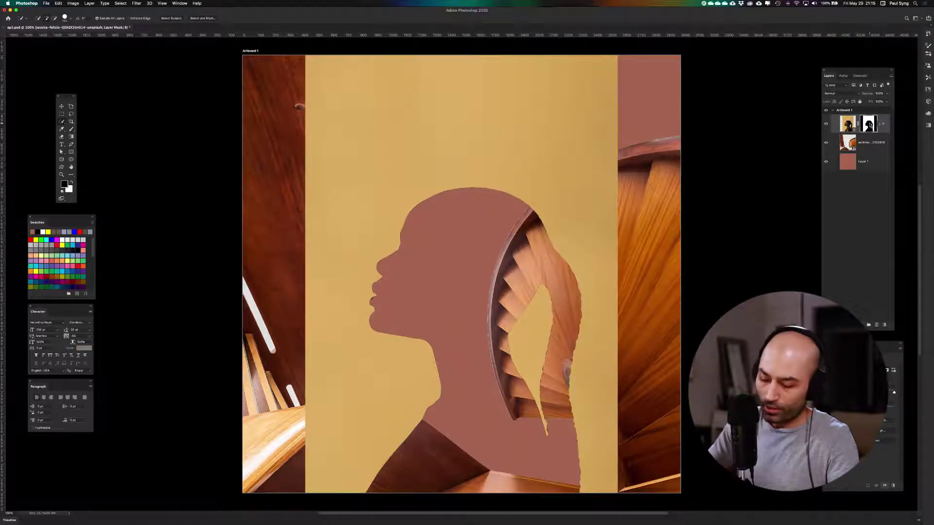
key("super+i")
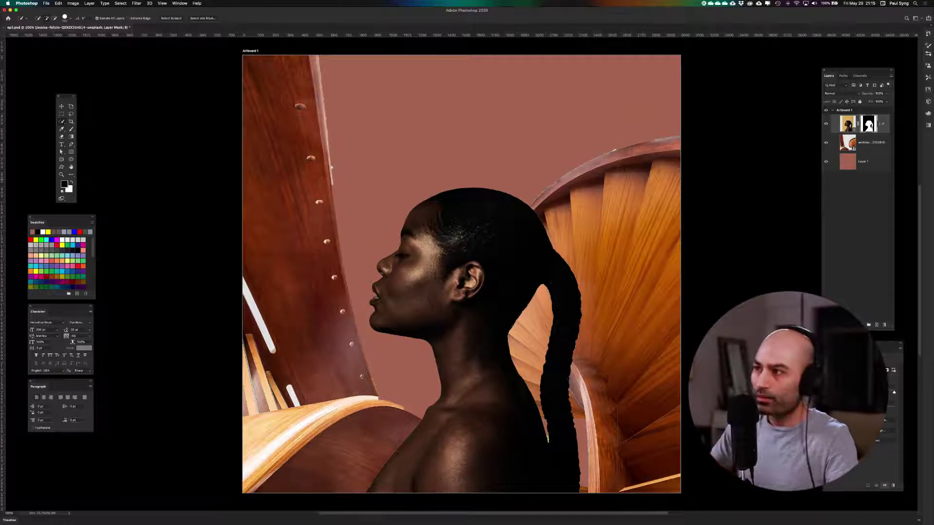
Try to brush away the faint vertical edge lines on both sides of the portrait's mask with black, and undo the strokes.
key("b")
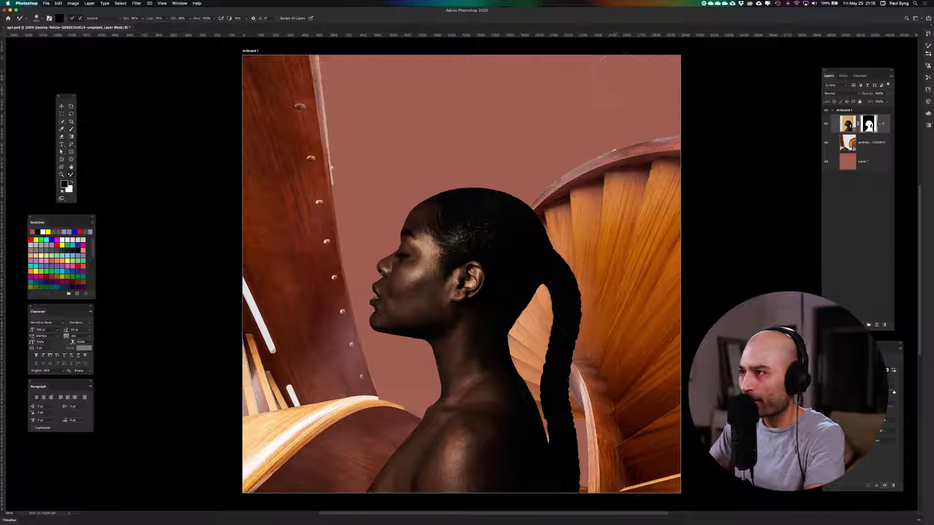
mouse_move(615, 61)
left_mouse_down()
mouse_move(653, 76)
mouse_move(619, 89)
left_mouse_up()
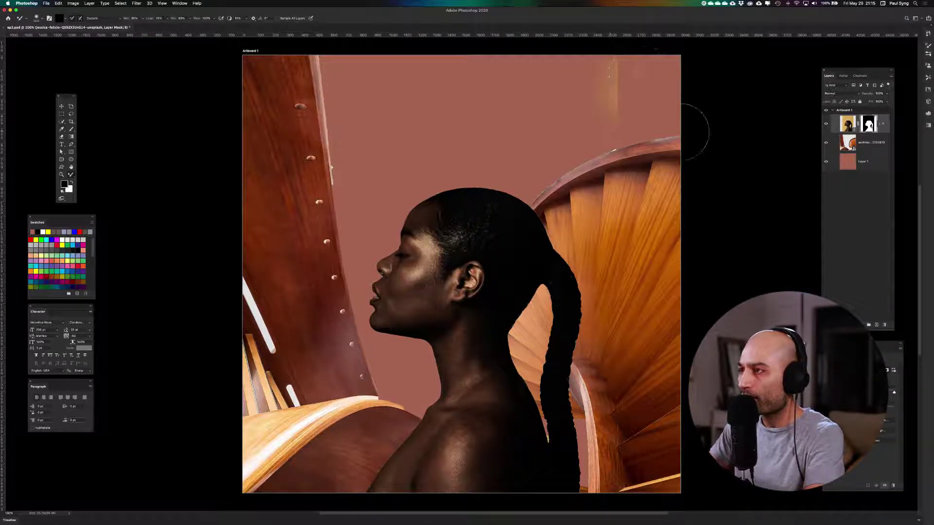
scroll(607, 95, "left", 1)
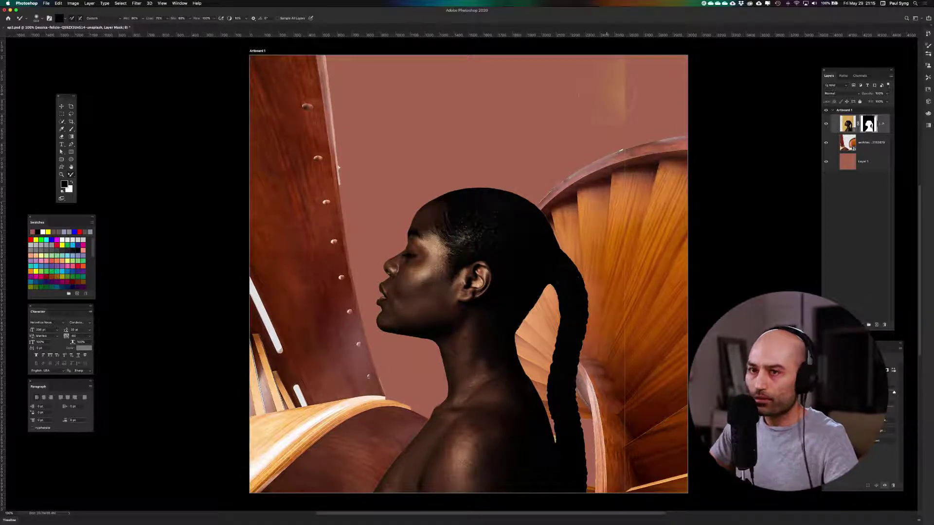
key("super+z")
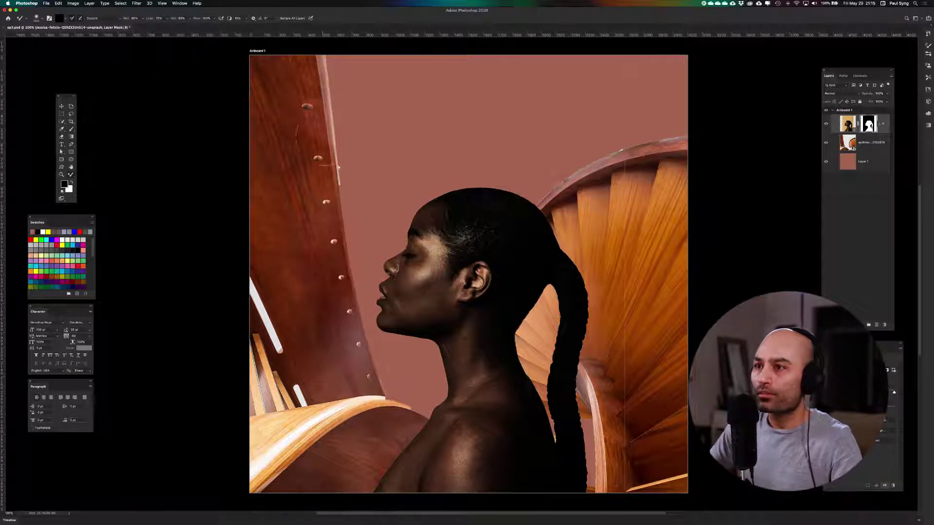
left_click_drag(312, 77, 312, 491)
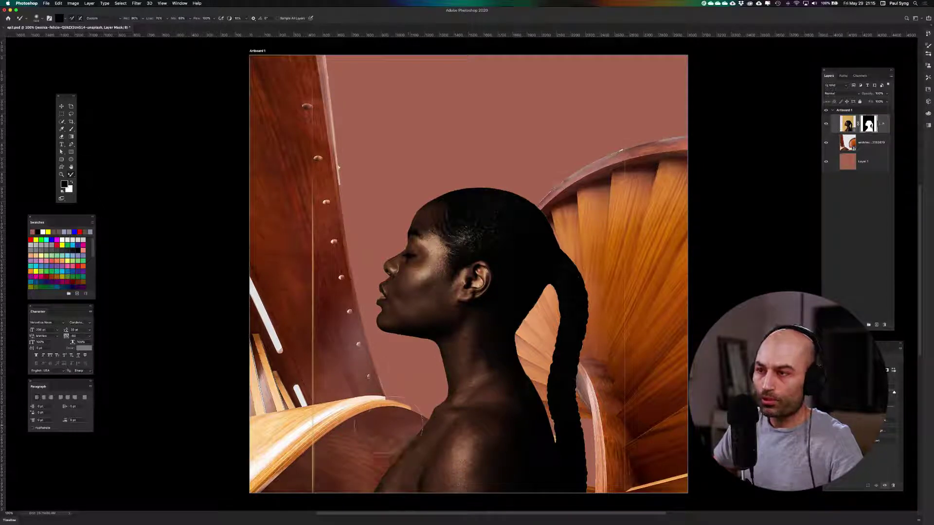
key("super+z")
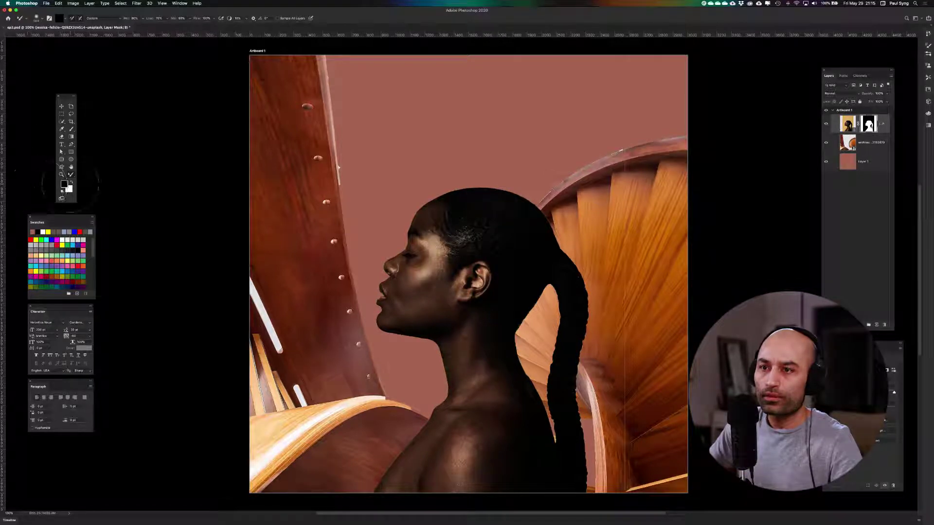
Try to brush the mask along the portrait photo's left edge line with white and with black.
key("x")
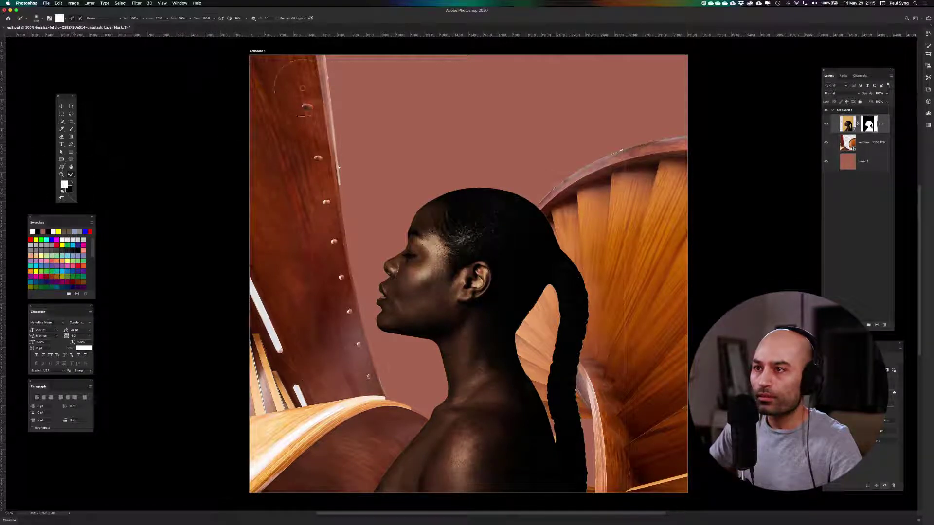
left_click_drag(311, 85, 314, 336)
mouse_move(316, 467)
left_mouse_down()
mouse_move(325, 226)
mouse_move(317, 72)
left_mouse_up()
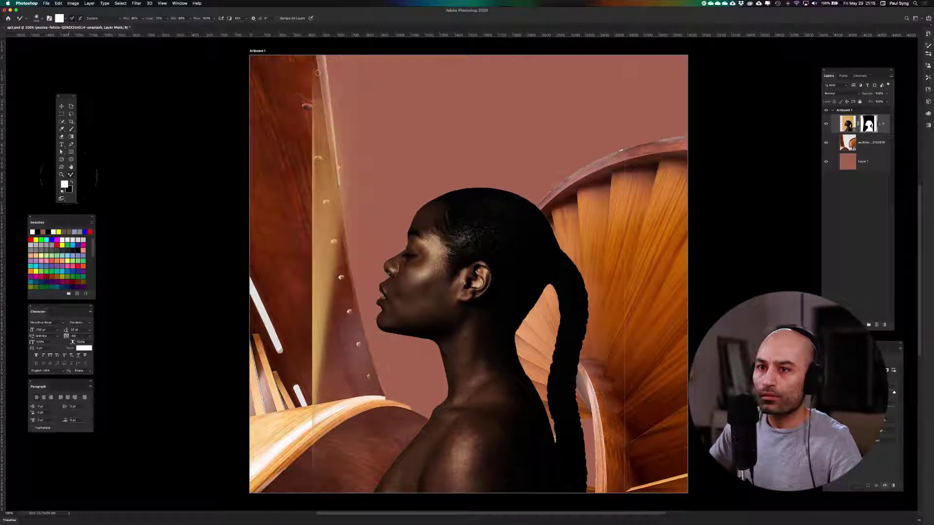
key("x")
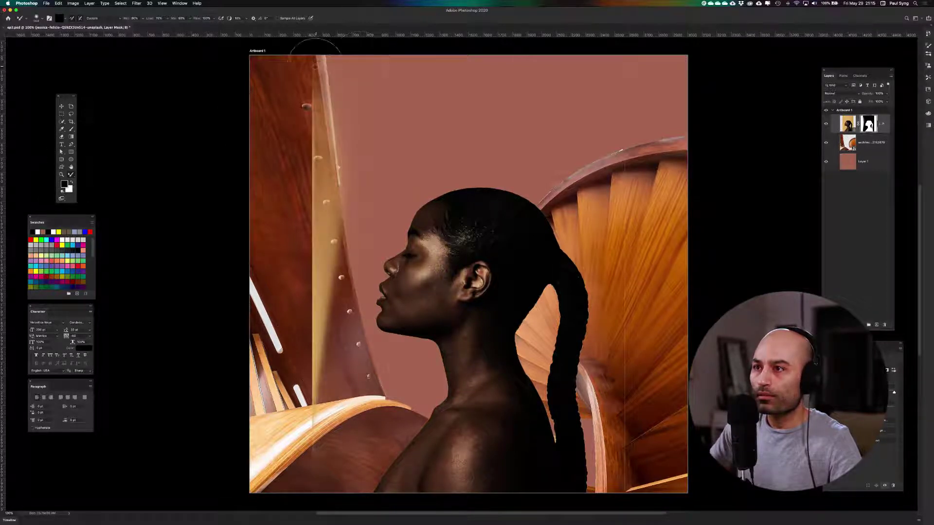
mouse_move(302, 160)
left_mouse_down()
mouse_move(309, 485)
mouse_move(322, 487)
mouse_move(300, 323)
mouse_move(322, 80)
left_mouse_up()
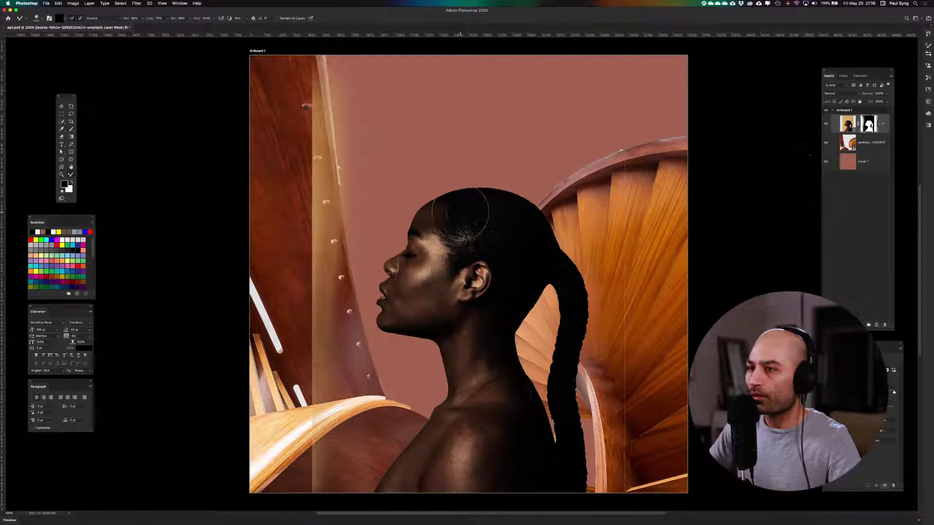
Clear the portrait's leftover vertical edge lines on both sides by filling narrow rectangular selections of its mask with black, then deselect.
left_click(62, 115)
left_click_drag(299, 55, 360, 483)
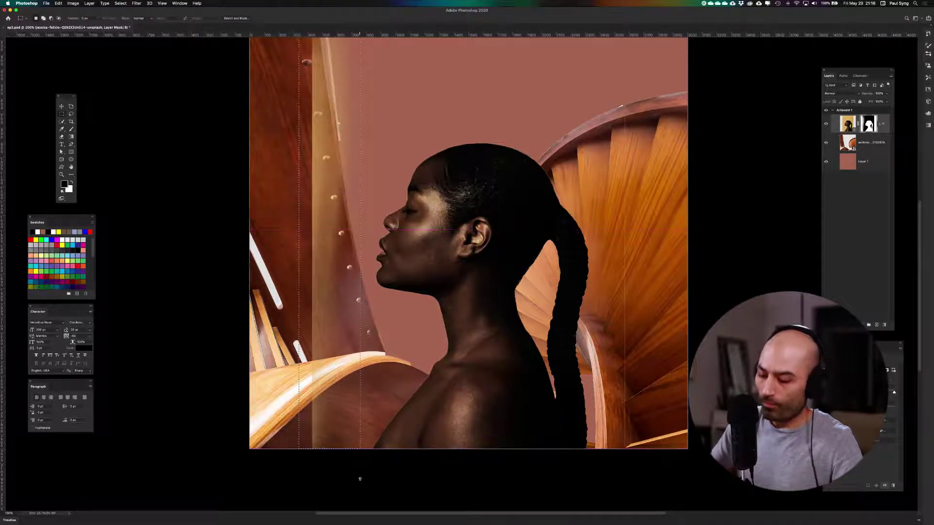
key("alt+BackSpace")
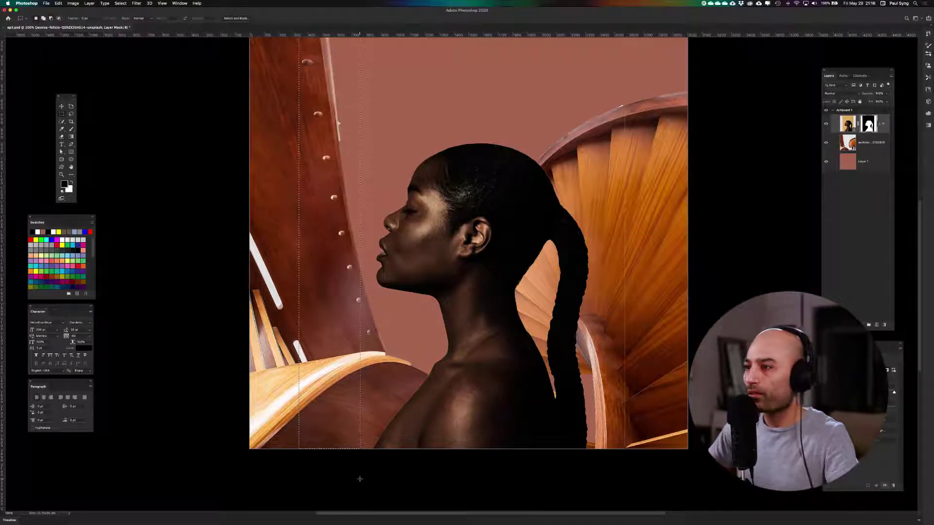
scroll(662, 201, "right", 2)
scroll(662, 201, "up", 3)
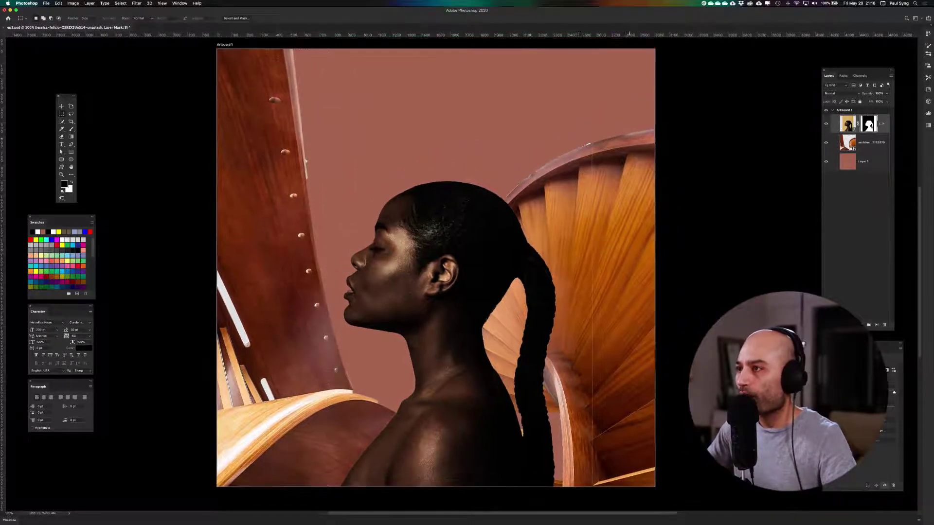
left_click_drag(573, 46, 613, 494)
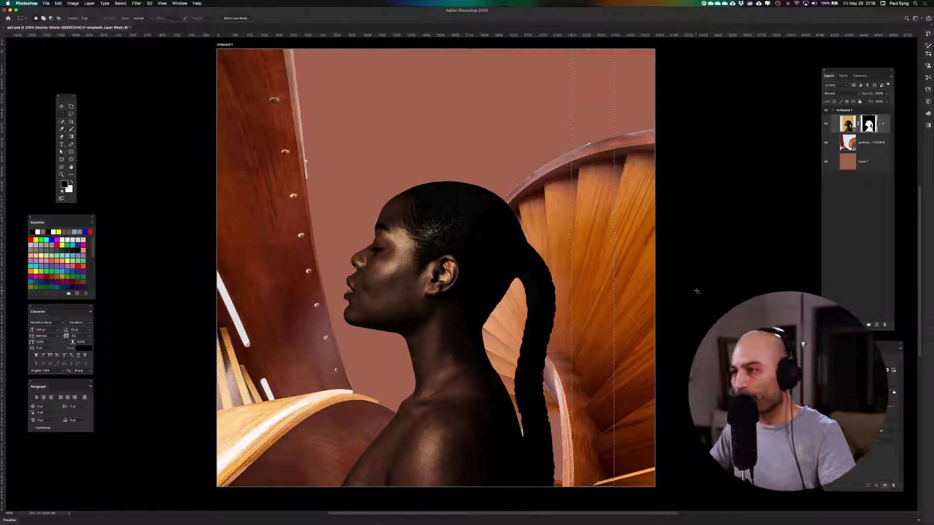
key("super+d")
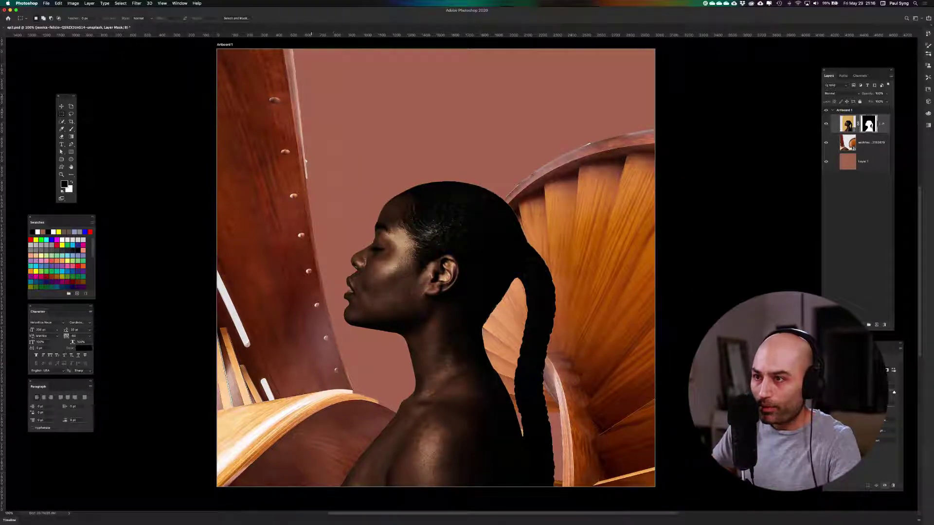
left_click_drag(312, 96, 342, 249)
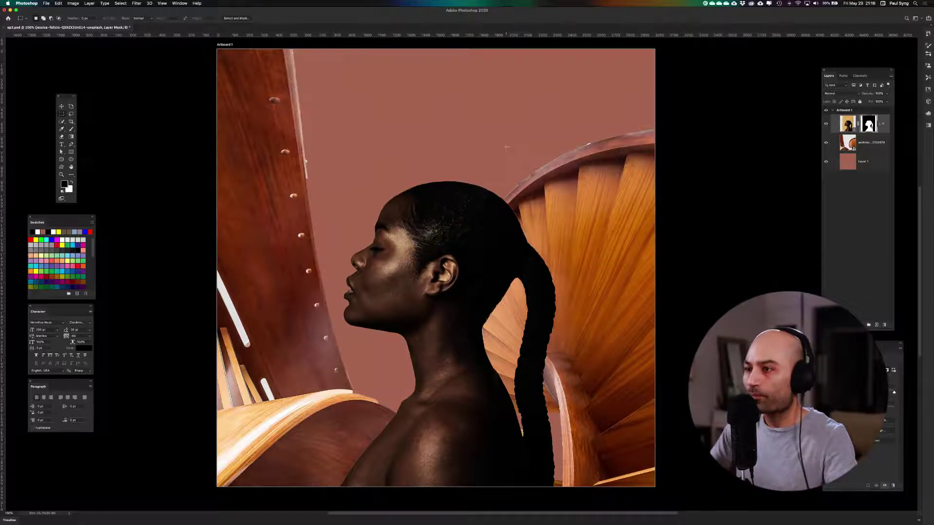
Convert the masked portrait layer to a smart object.
key("super+minus")
scroll(632, 153, "right", 2)
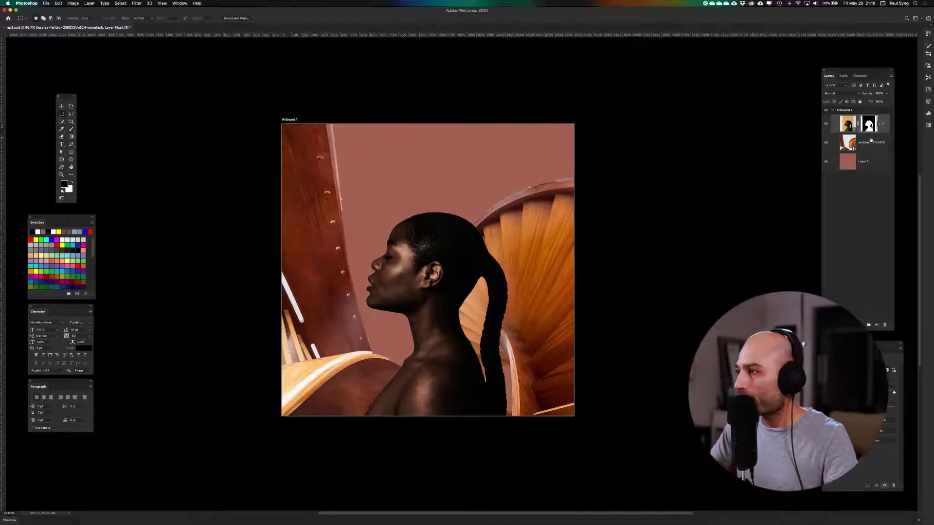
key("super+2")
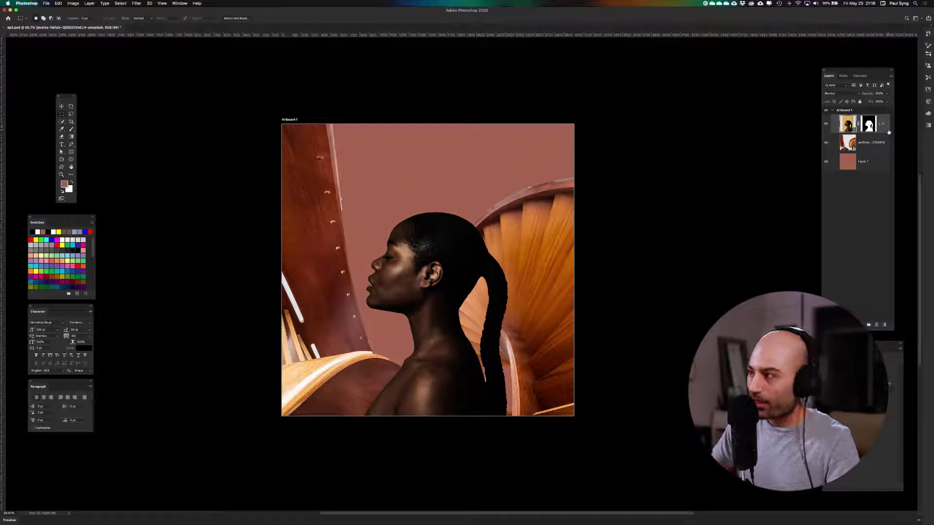
right_click(888, 131)
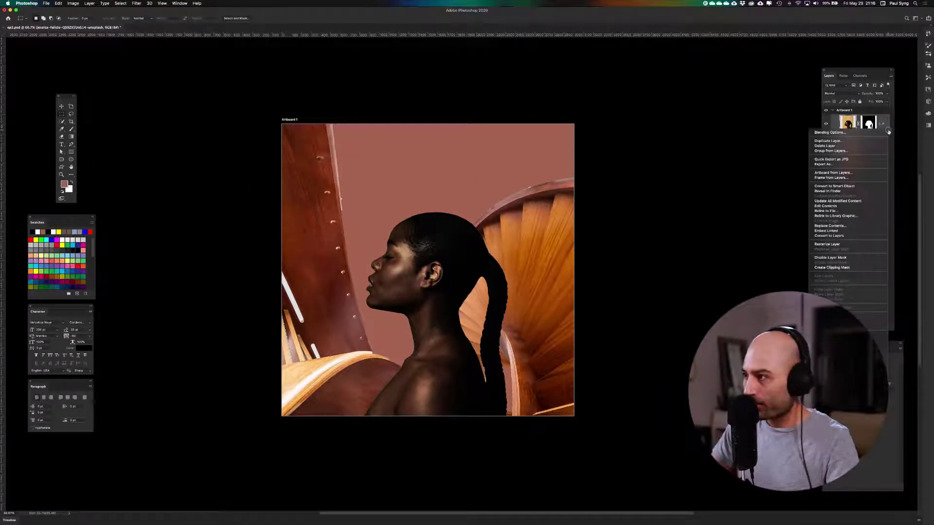
left_click(870, 187)
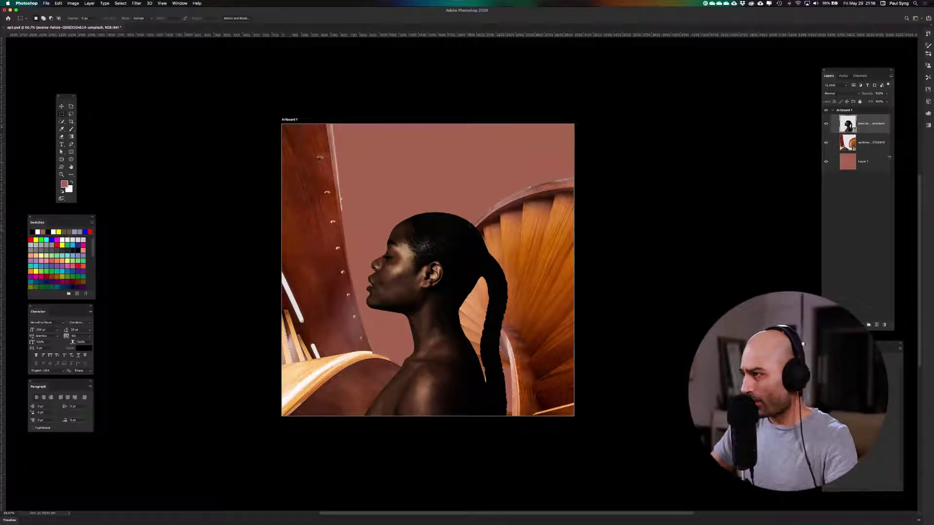
Move the portrait layer beneath the staircase layer and shift the woman right and slightly up, partly behind the spiral stairs.
left_click(62, 106)
mouse_move(439, 261)
left_mouse_down()
mouse_move(417, 178)
mouse_move(444, 209)
mouse_move(451, 251)
left_mouse_up()
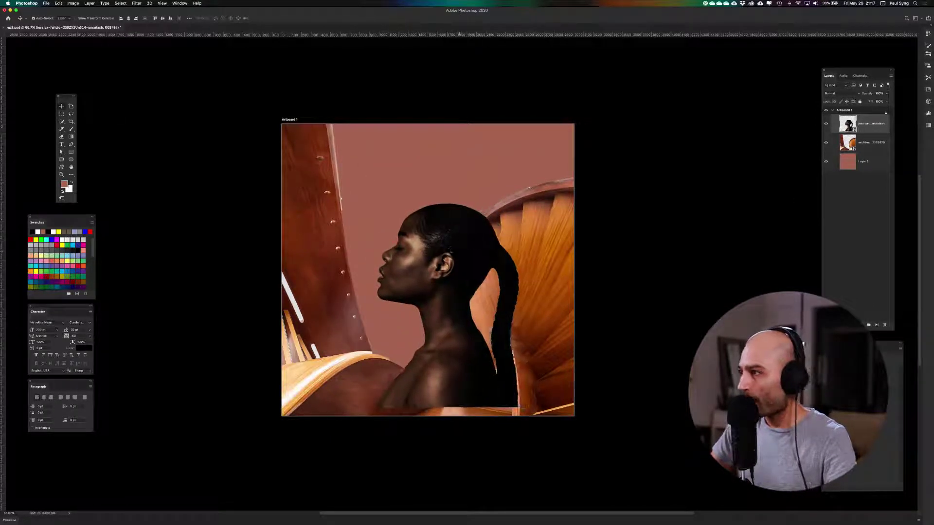
left_click_drag(879, 123, 880, 150)
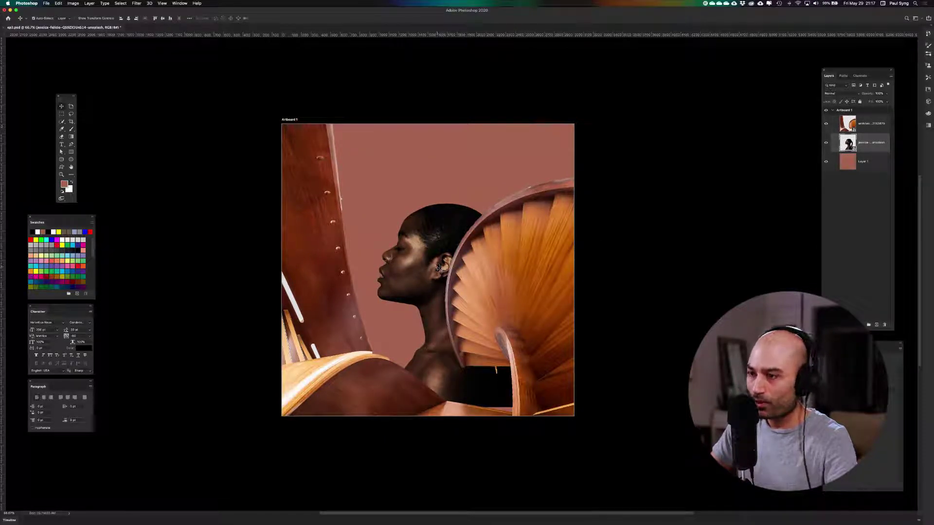
left_click_drag(439, 267, 464, 262)
Enlarge the portrait proportionally from its lower corner and move it slightly down so the woman sits behind the spiral stairs.
key("super+t")
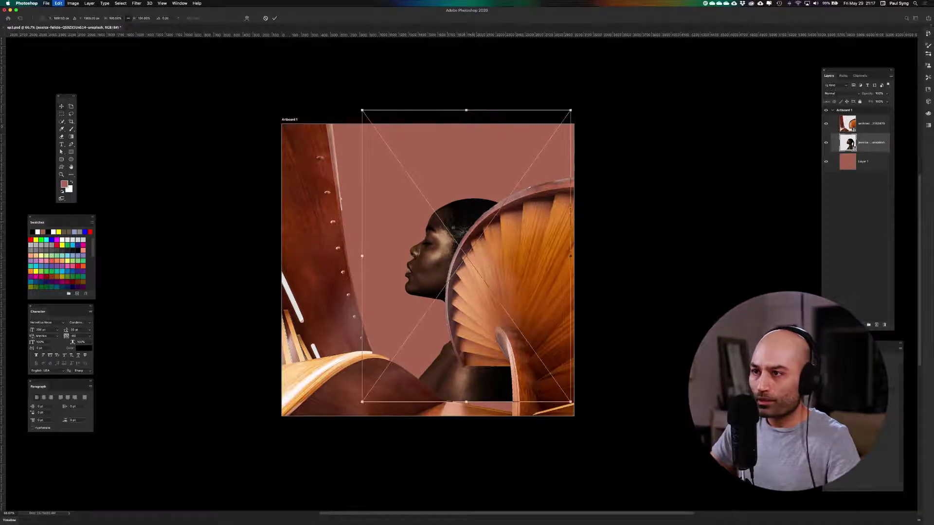
left_click_drag(362, 108, 289, 48)
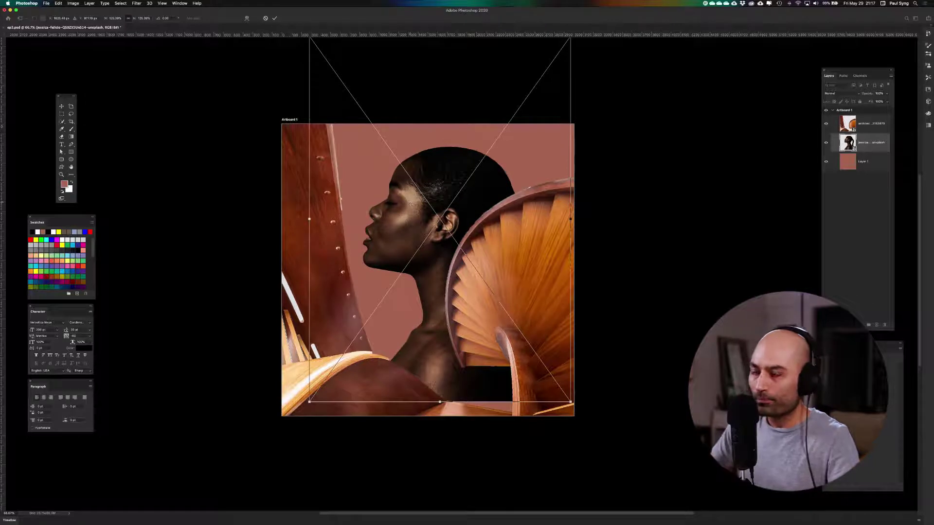
key("Return")
mouse_move(425, 186)
left_mouse_down()
mouse_move(438, 197)
mouse_move(430, 198)
left_mouse_up()
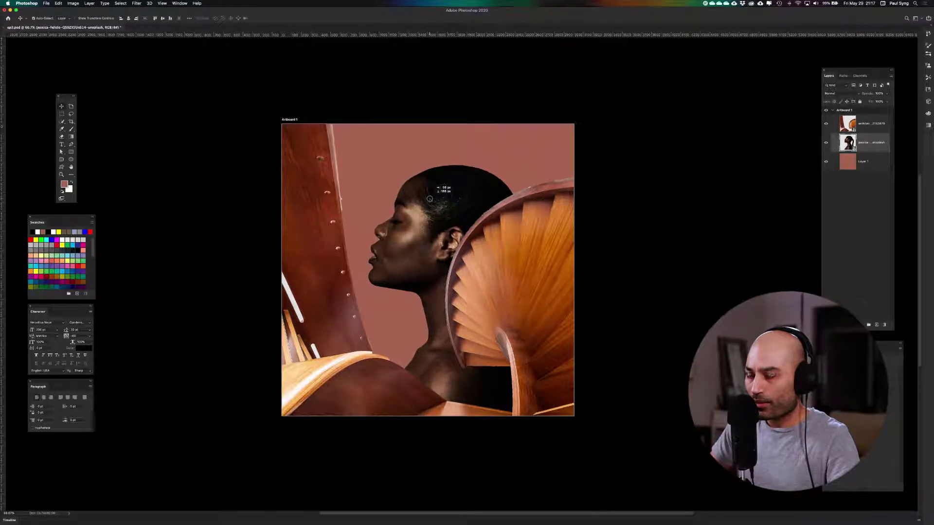
left_click_drag(429, 199, 430, 199)
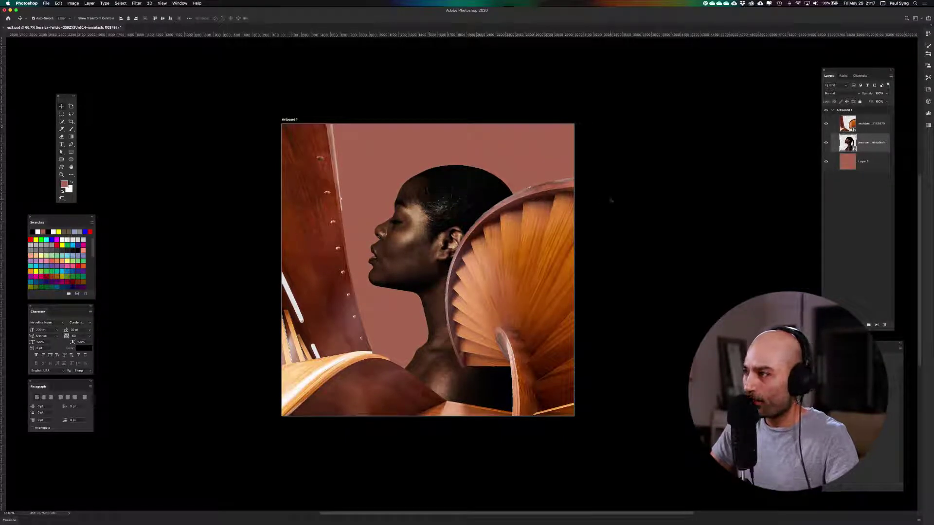
left_click(870, 123)
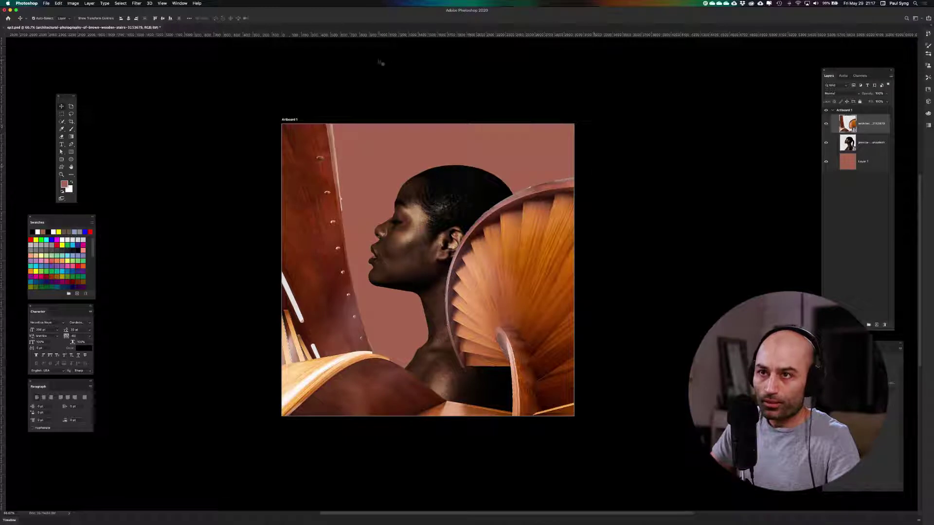
left_click(121, 3)
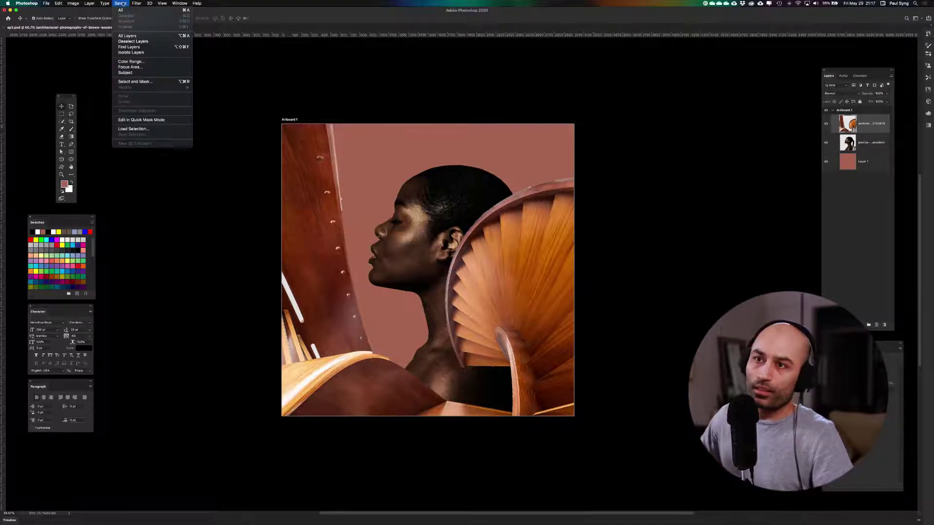
left_click(91, 110)
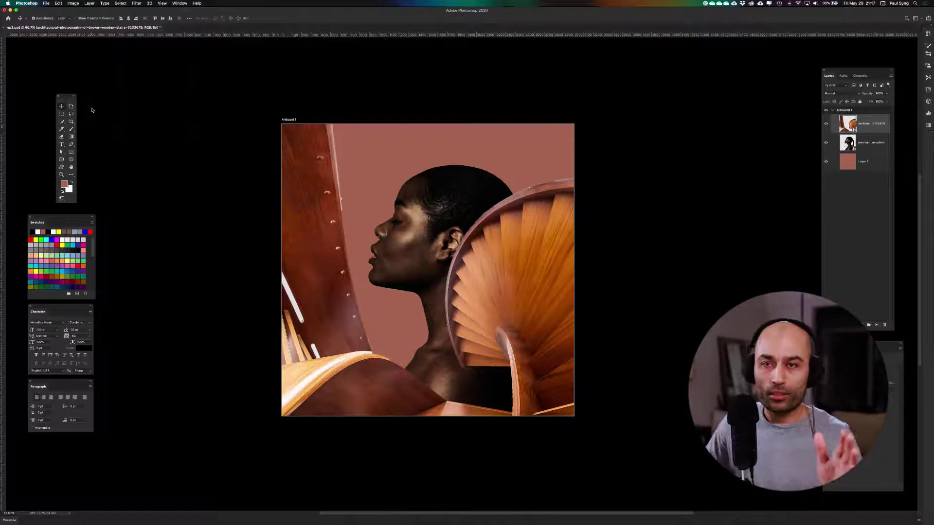
left_click(92, 109)
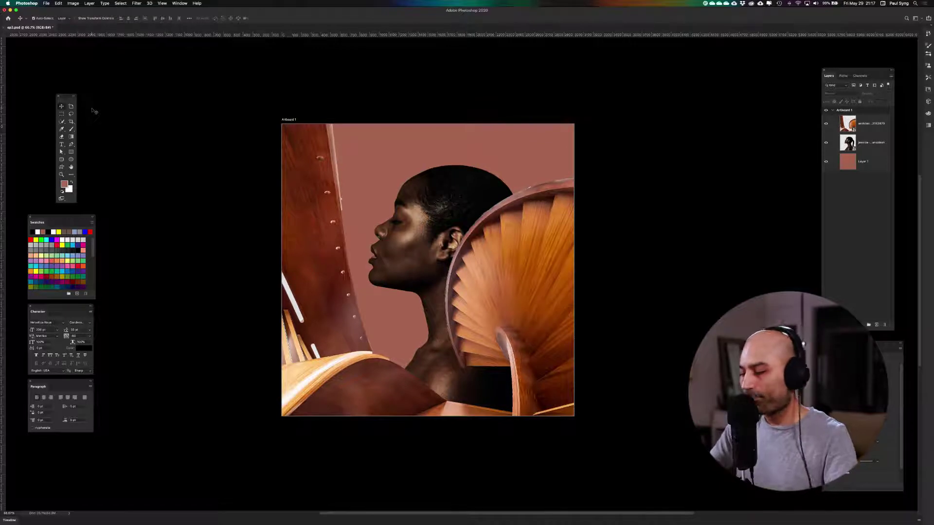
key("super+0")
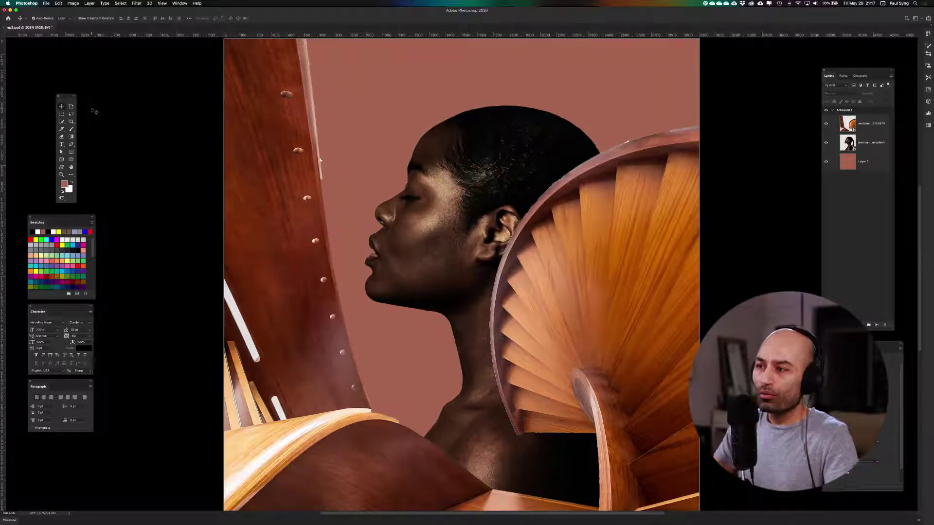
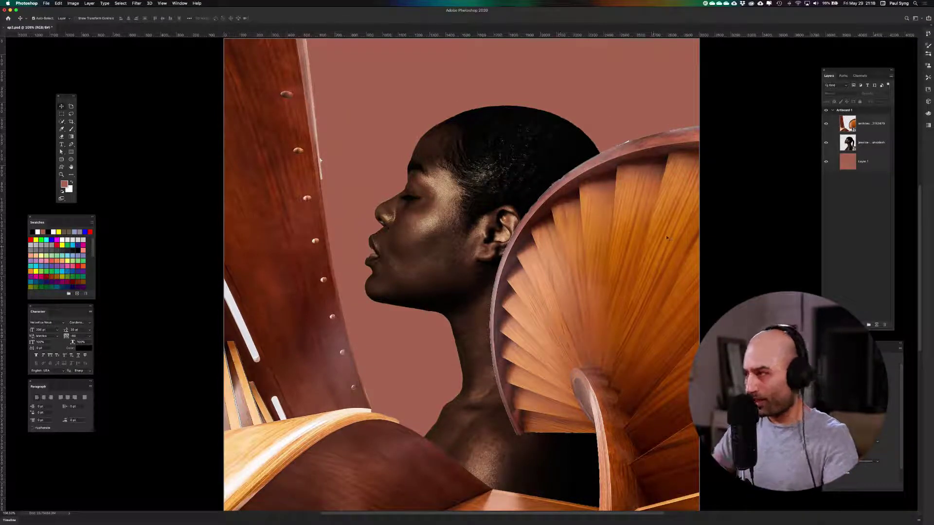
Start a Puppet Warp on the staircase layer and bring its whole mesh into view.
left_click(846, 124)
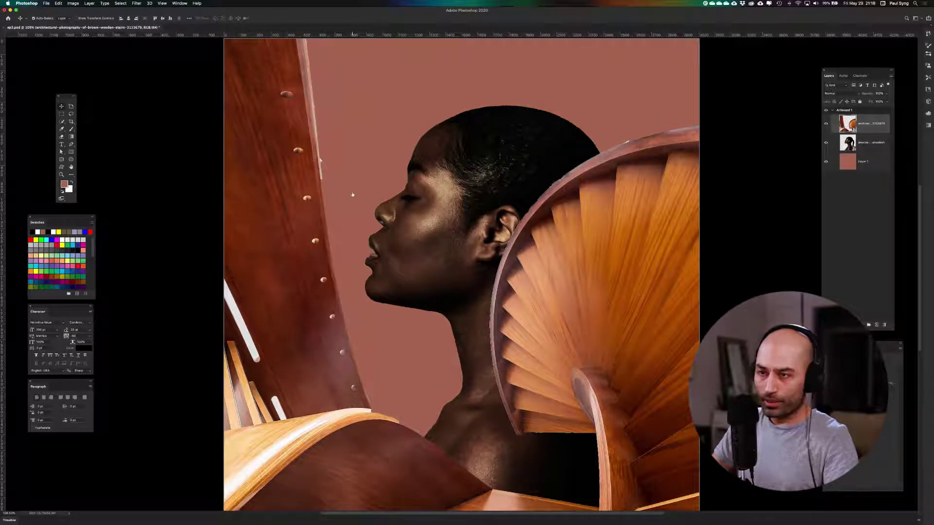
right_click(259, 170)
left_click(109, 106)
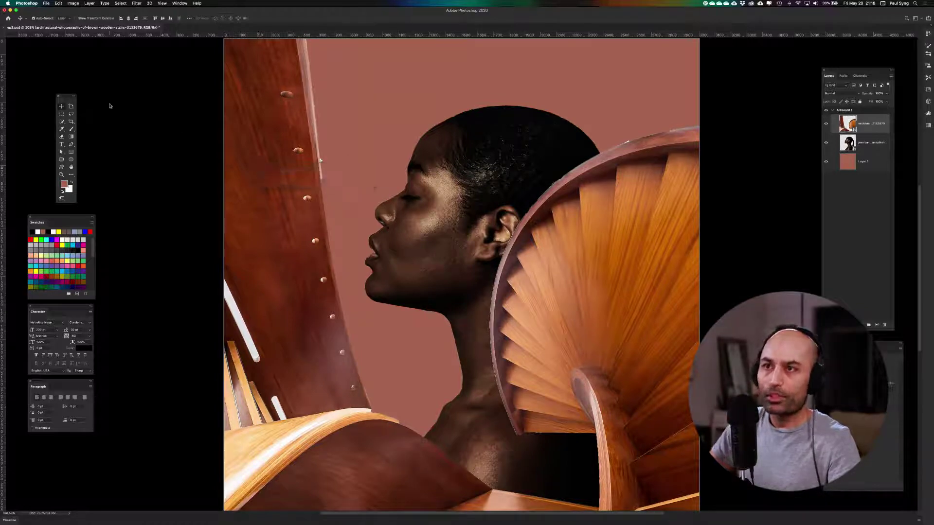
left_click(104, 3)
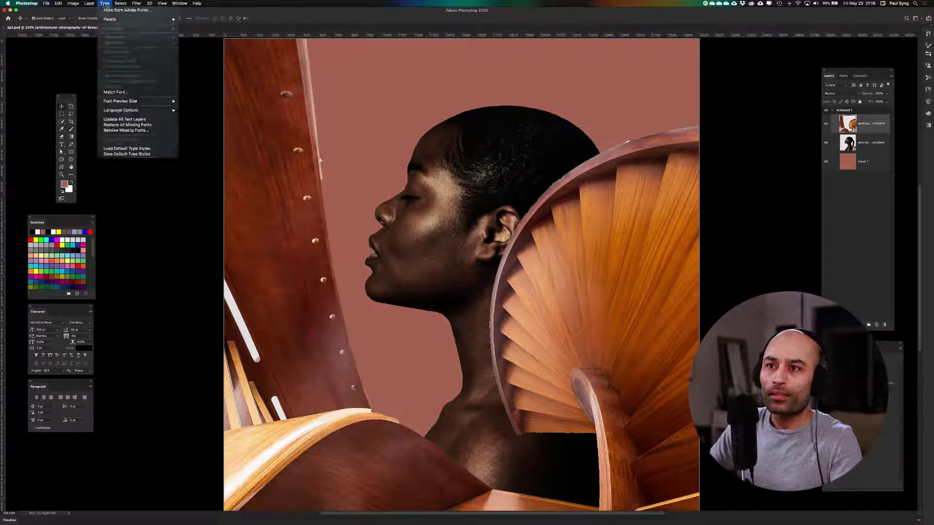
mouse_move(114, 5)
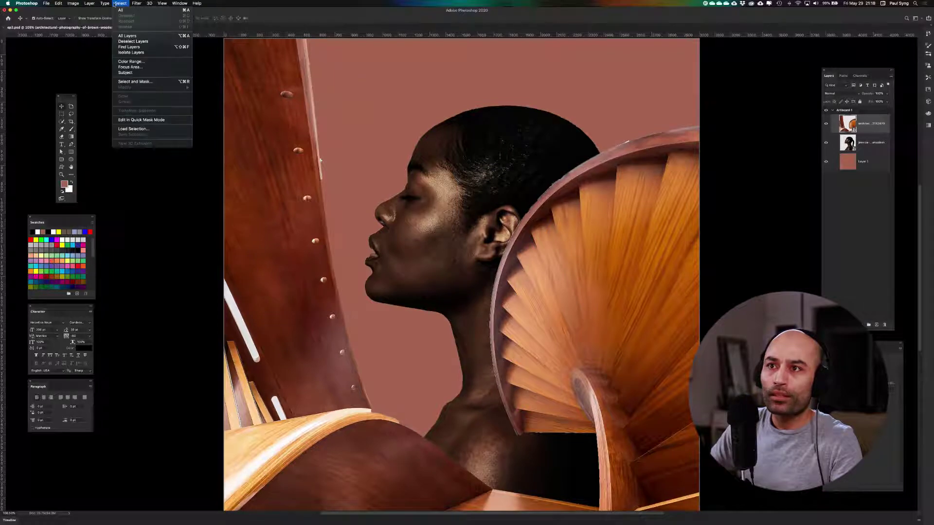
mouse_move(81, 5)
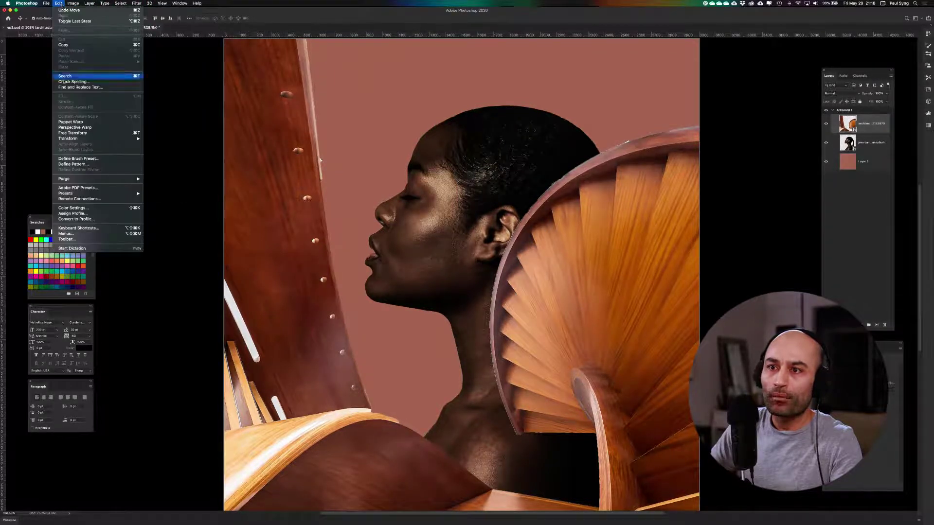
left_click(97, 122)
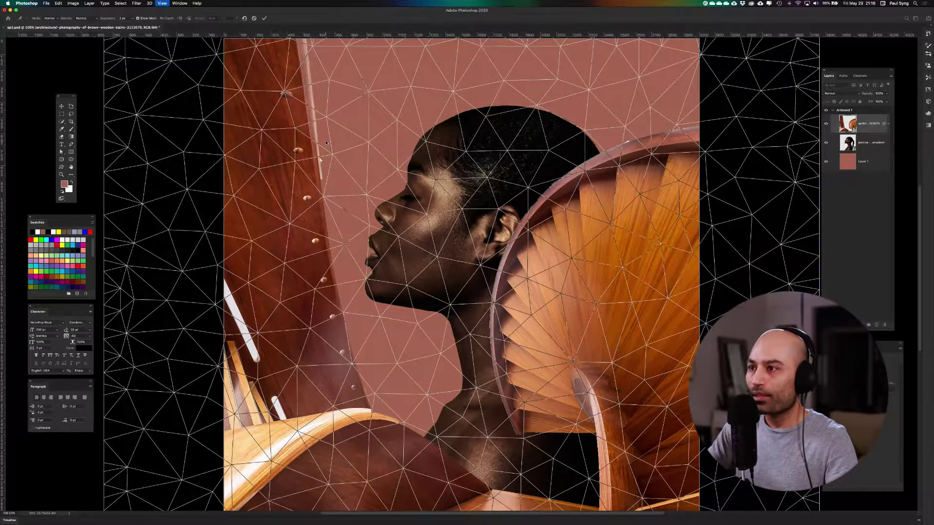
key("super+minus")
key("super+minus")
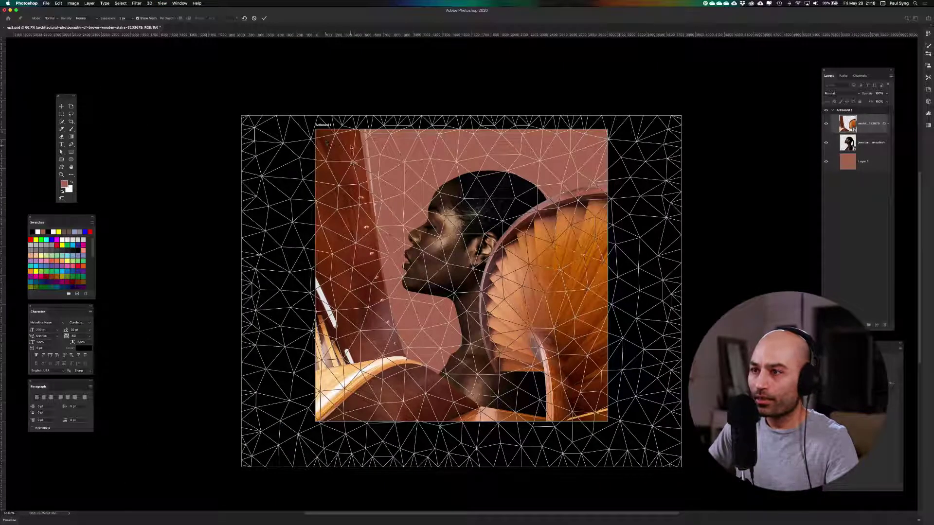
Undo the shift caused by the first pin and place three Puppet Warp pins down the tall wooden panel beside the woman's face.
left_click_drag(351, 147, 337, 146)
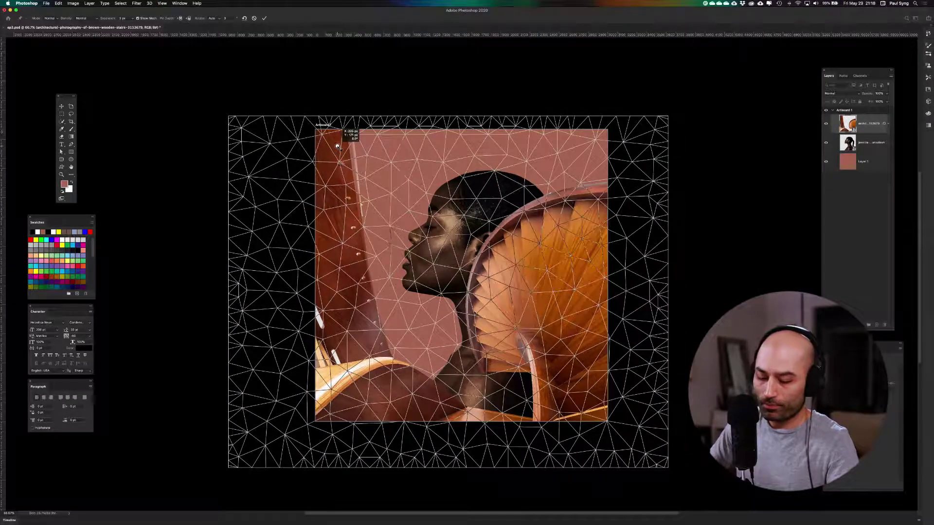
key("super+z")
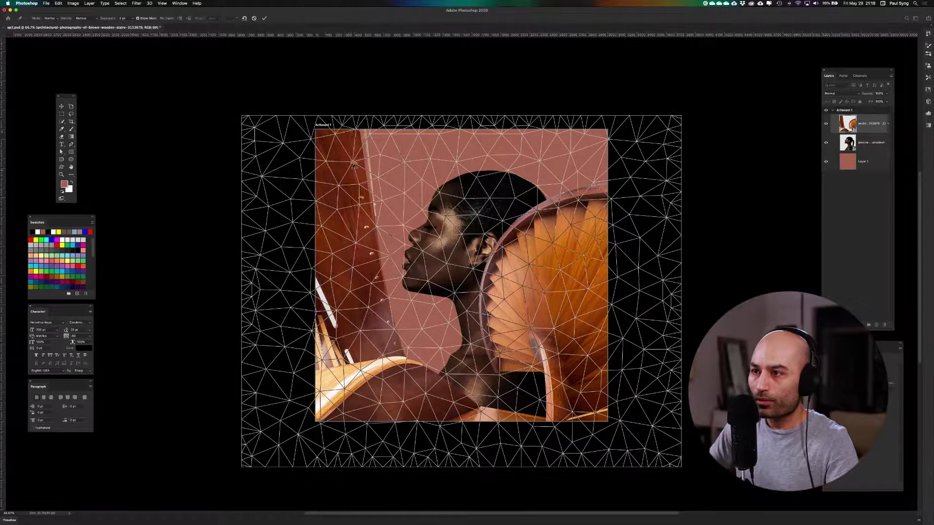
left_click(354, 164)
left_click(349, 230)
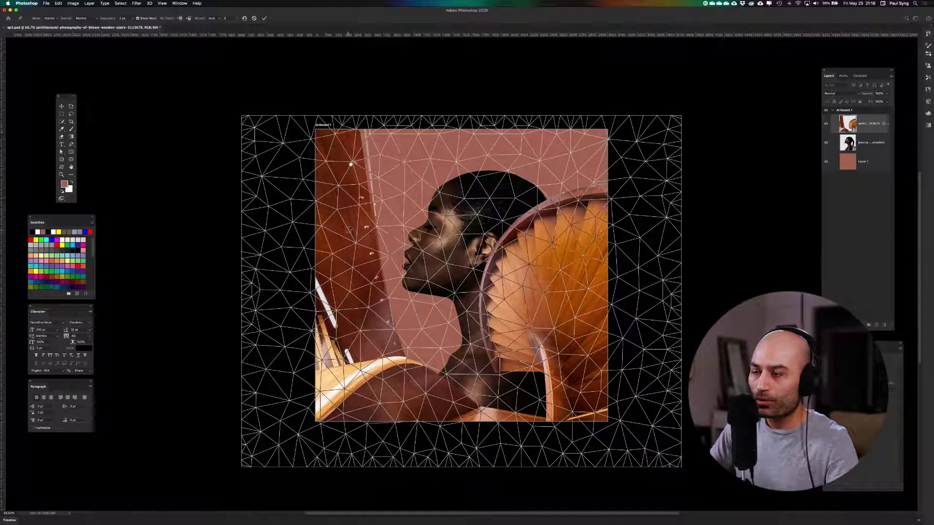
left_click(374, 332)
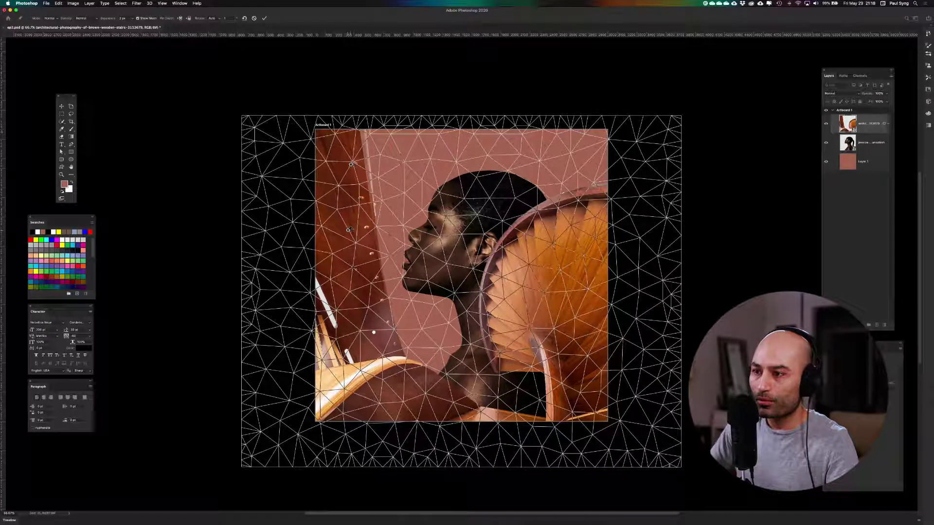
Bend the wooden panel by pulling its middle pins left and its upper pin up and right above the artboard.
left_click_drag(365, 299, 335, 308)
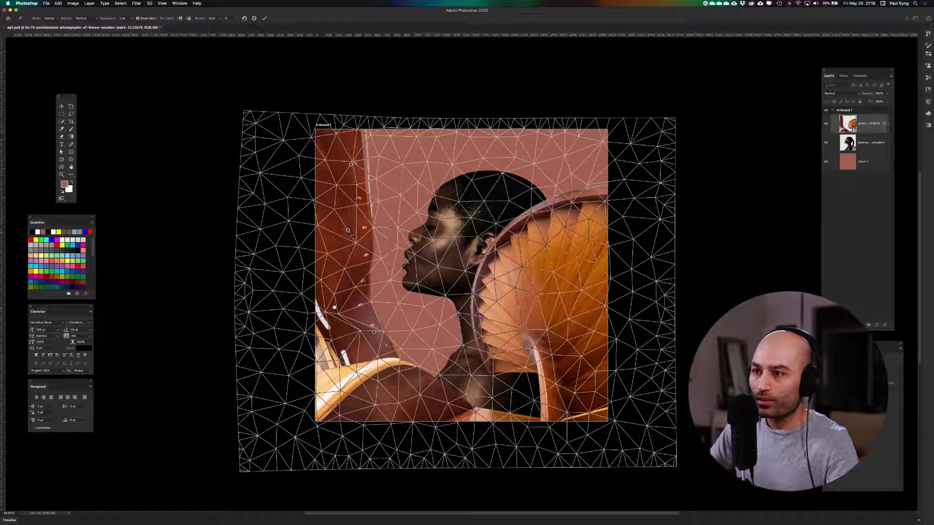
left_click_drag(348, 231, 318, 231)
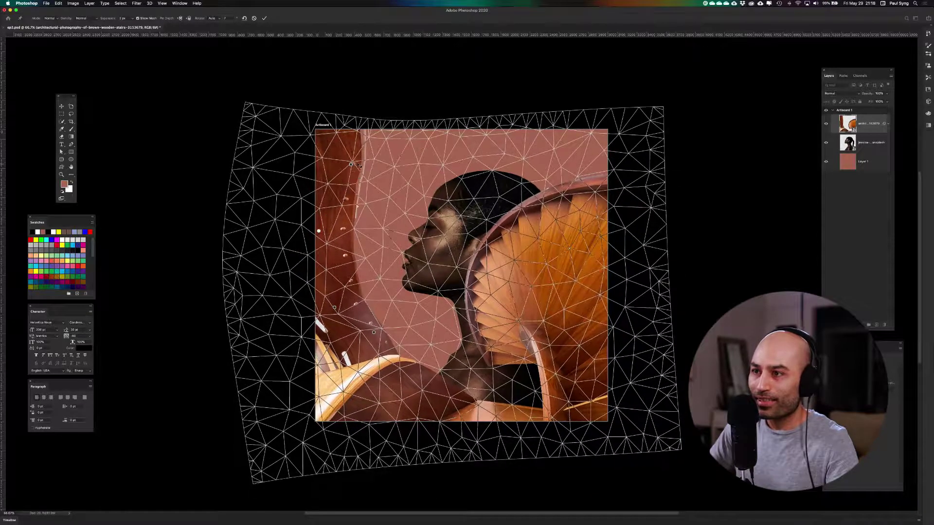
left_click_drag(352, 164, 372, 117)
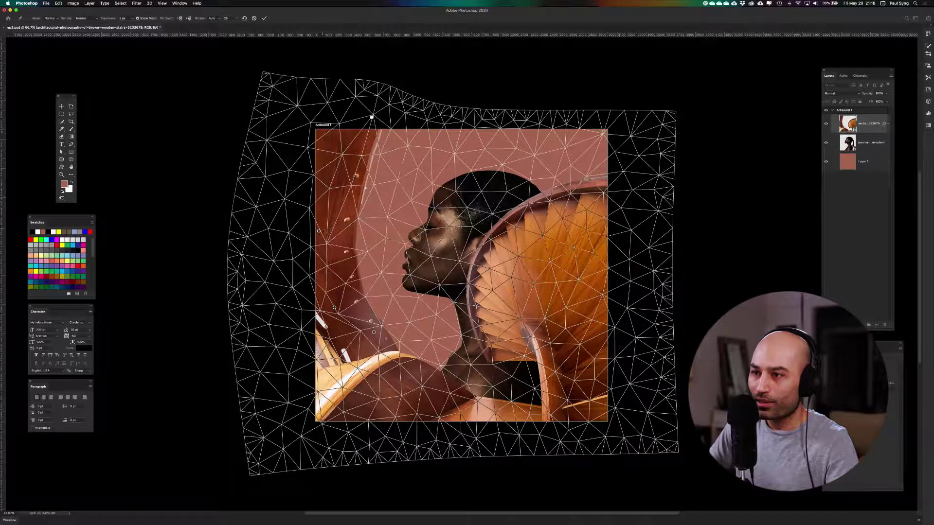
left_click_drag(318, 231, 308, 230)
left_click(334, 309)
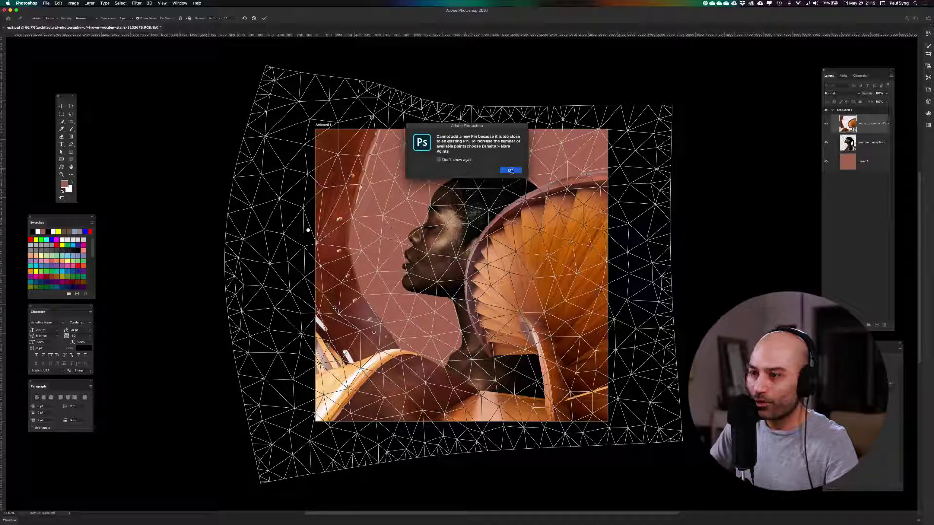
left_click(499, 169)
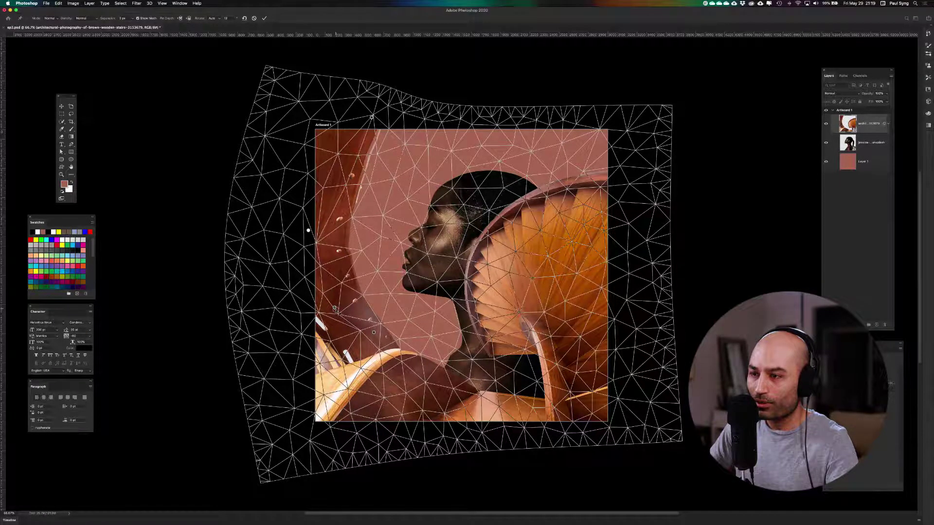
Pull the panel's lower pin further left and add another pin between the lower and middle ones to deepen the curve.
mouse_move(336, 308)
left_mouse_down()
mouse_move(332, 321)
mouse_move(320, 315)
left_mouse_up()
mouse_move(333, 274)
left_mouse_down()
mouse_move(339, 277)
mouse_move(328, 272)
left_mouse_up()
left_click(329, 272)
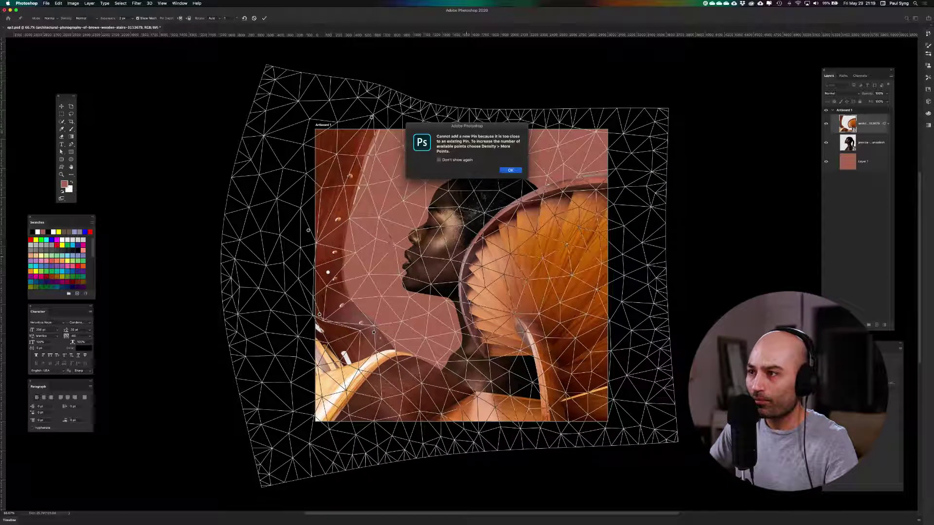
left_click(511, 170)
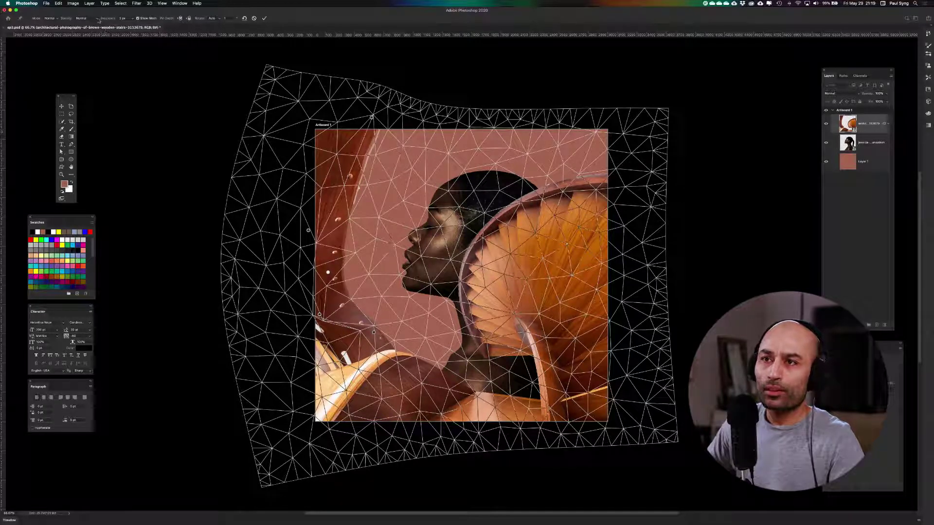
Try the Distort mode for the Puppet Warp, and set the mode to Rigid instead.
left_click(53, 18)
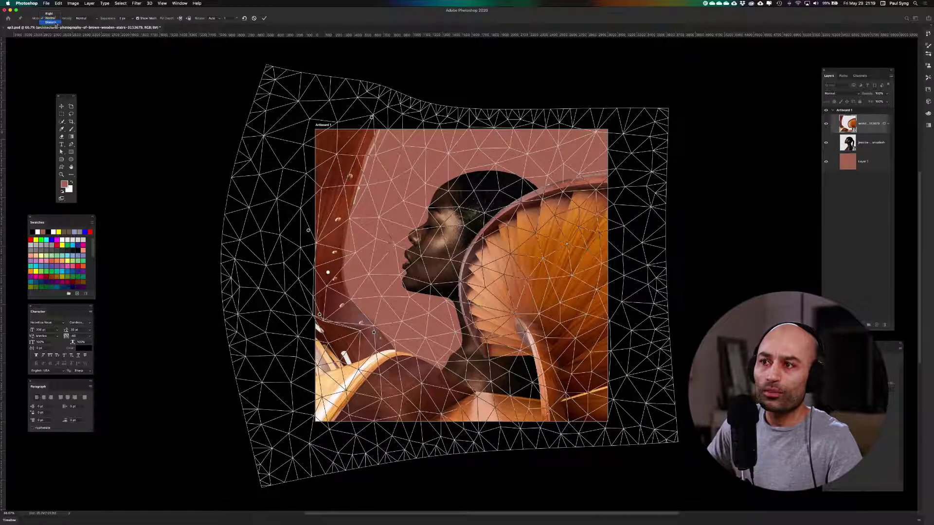
left_click(52, 22)
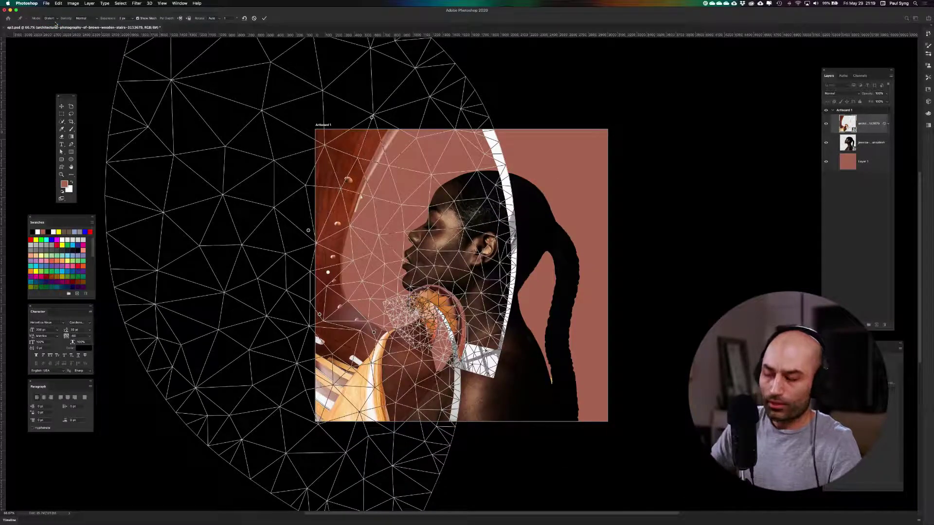
left_click(53, 18)
left_click(51, 14)
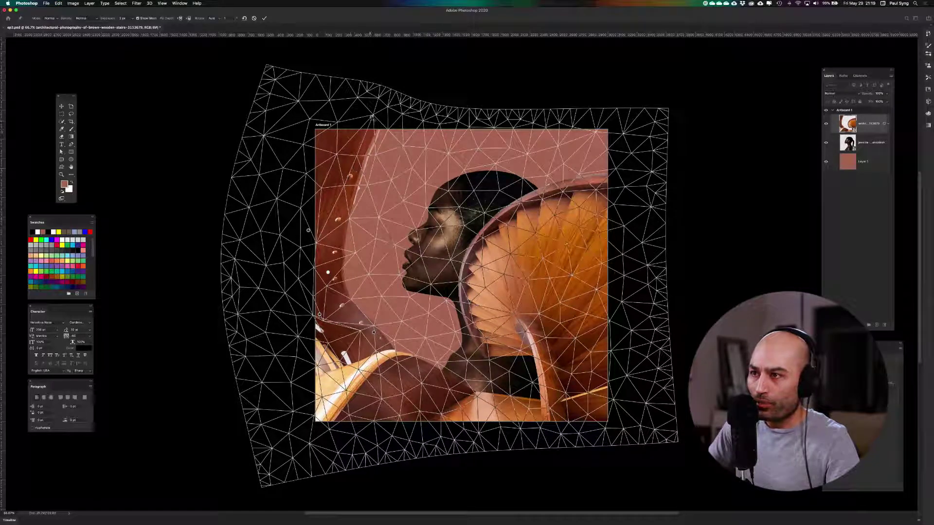
Pull the top pin down and left past the artboard edge, pin and lower the spiral stairs' outer side, and apply the warp.
left_click_drag(371, 118, 286, 192)
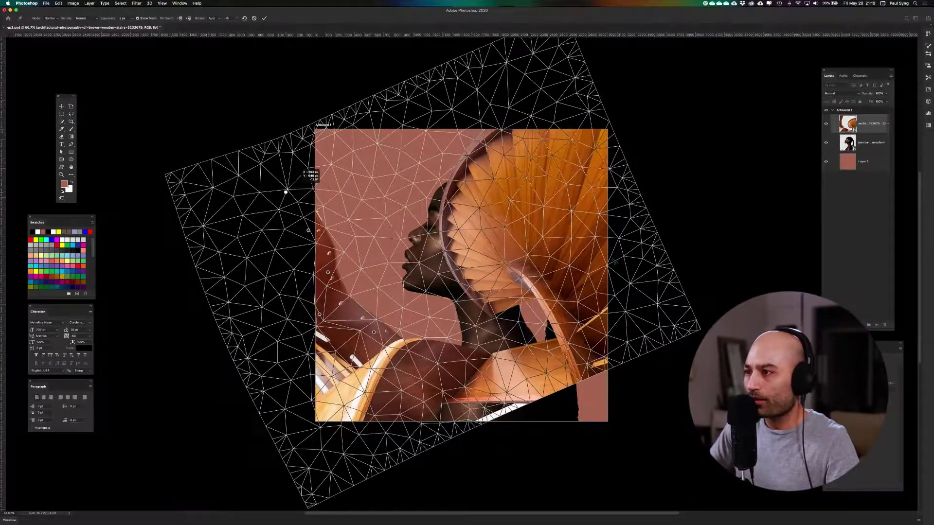
left_click_drag(585, 257, 601, 333)
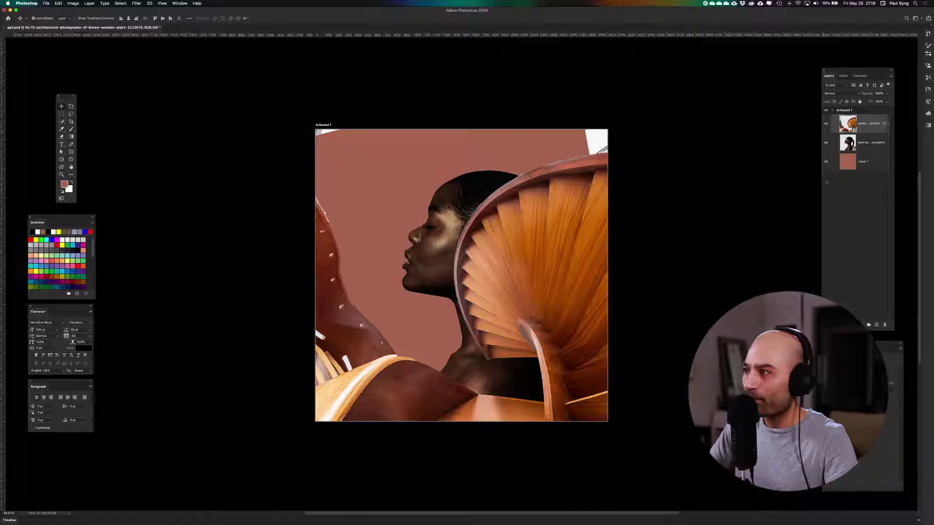
Hide the solid reddish-brown background layer, Layer 1, beneath the portrait and staircase.
left_click(826, 162)
left_click(825, 162)
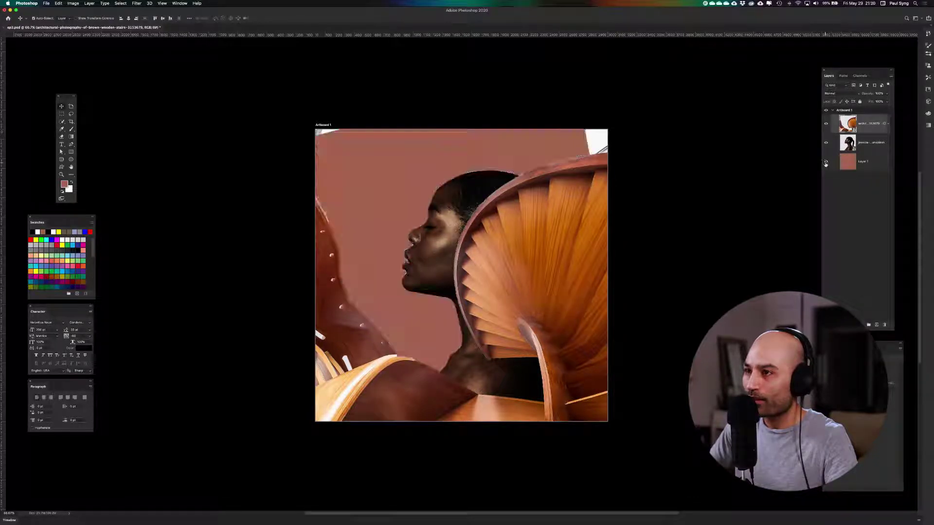
left_click(825, 163)
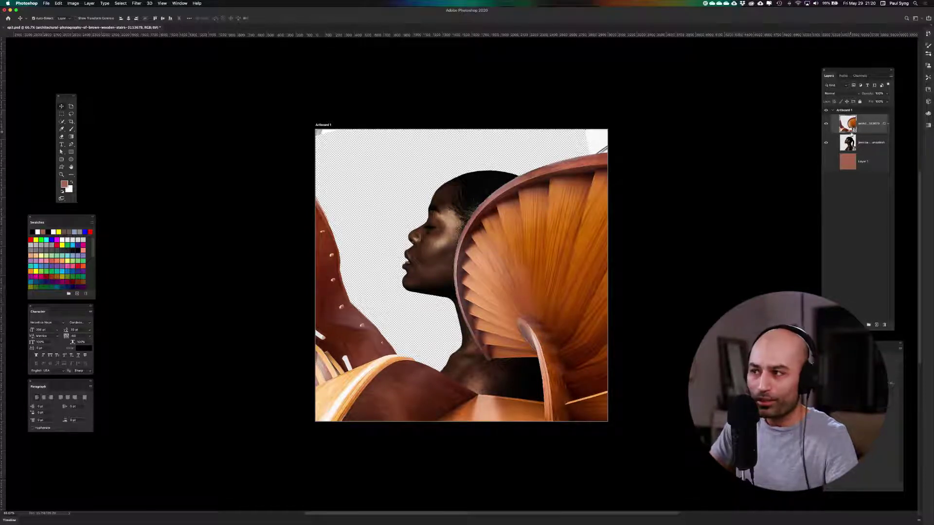
Scale the puppet-warped staircase layer up slightly with Free Transform, extending its upper corner outward beyond the artboard, and apply it.
key("ctrl+t")
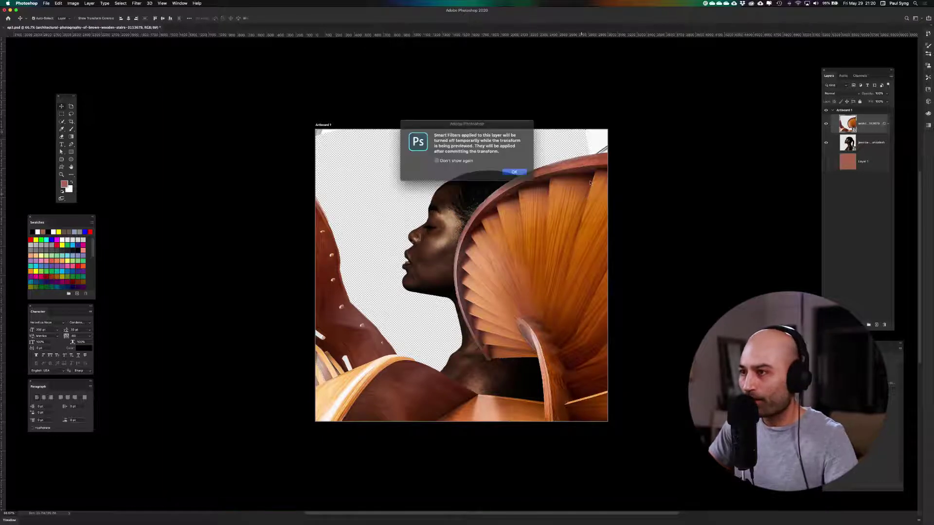
left_click(509, 168)
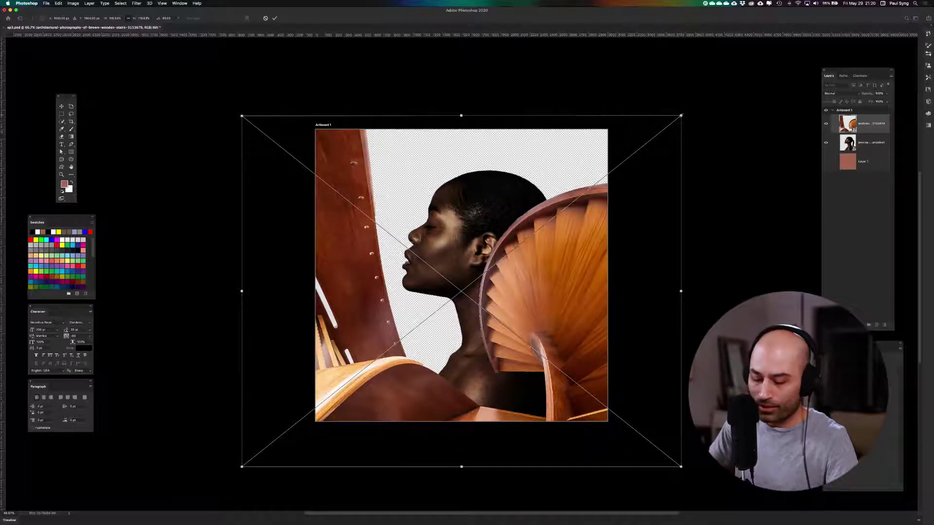
left_click_drag(681, 115, 703, 98)
key("Return")
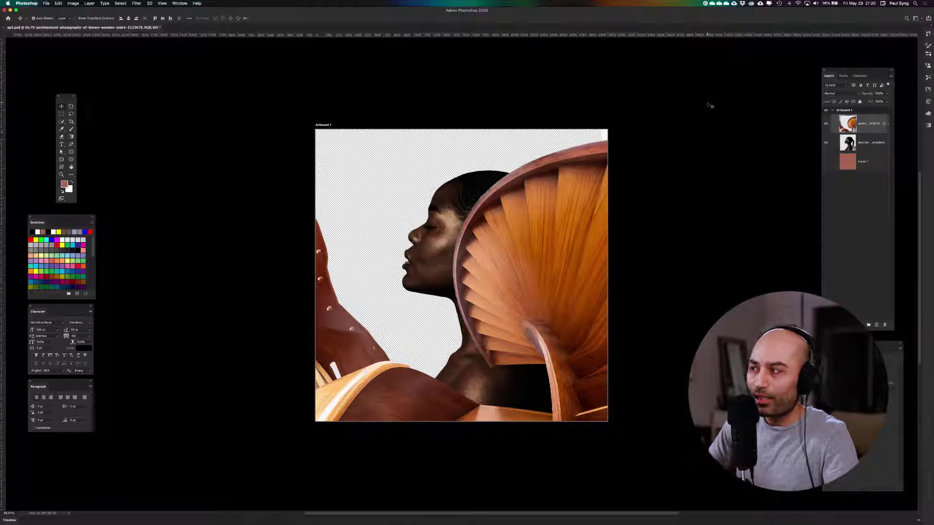
Compare the staircase with its smart filters off and on, leaving them on, and show the solid reddish-brown background layer, Layer 1.
left_click(889, 124)
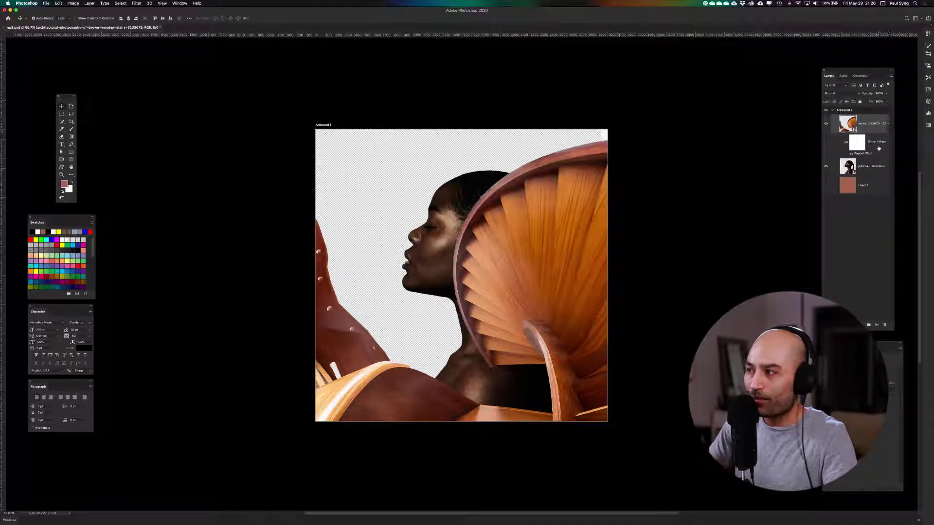
left_click(846, 142)
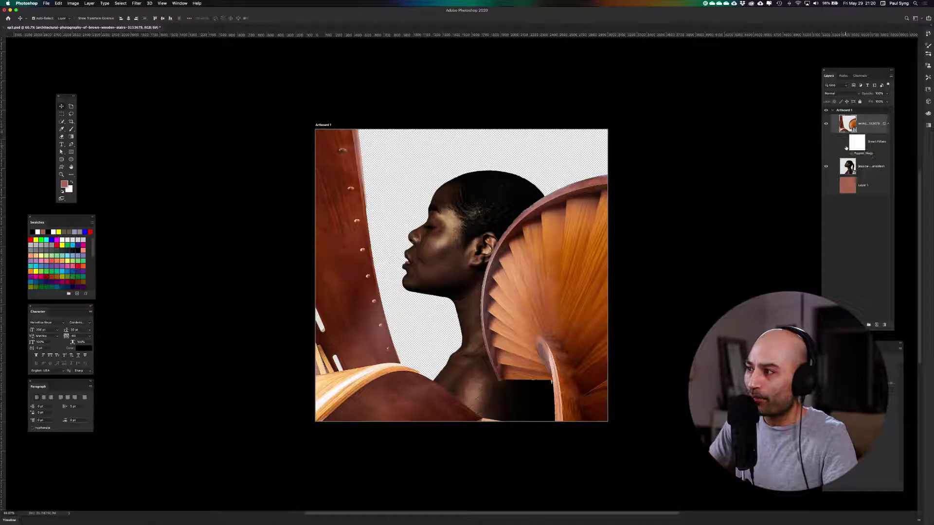
left_click(846, 145)
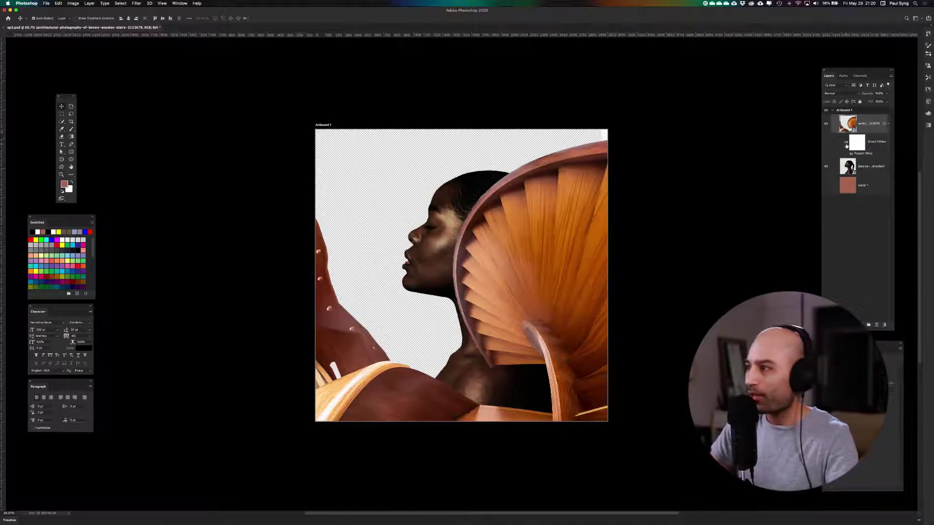
left_click(826, 185)
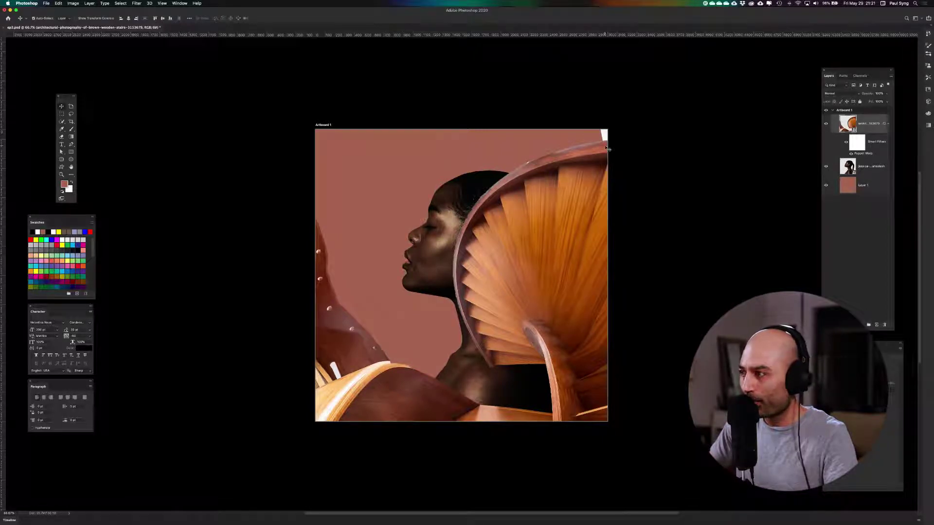
Reposition the wooden staircase layer so it covers the back of the woman's head and the shoulder area.
left_click(888, 125)
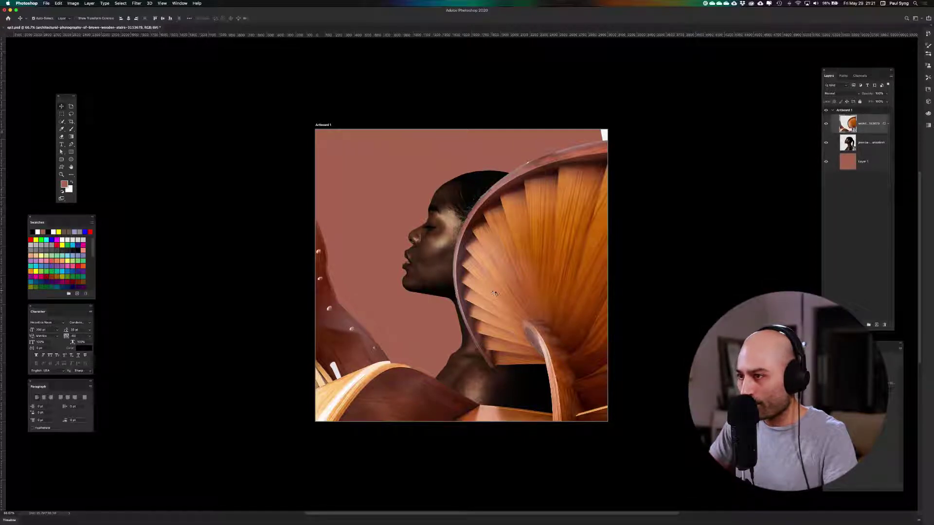
left_click_drag(495, 293, 504, 288)
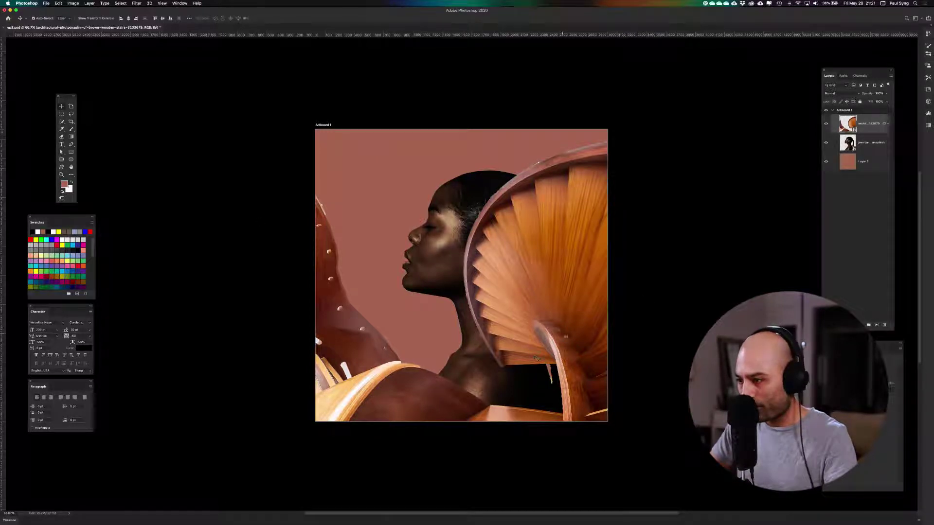
mouse_move(564, 338)
left_mouse_down()
mouse_move(579, 323)
mouse_move(652, 347)
mouse_move(544, 323)
mouse_move(561, 325)
mouse_move(560, 349)
left_mouse_up()
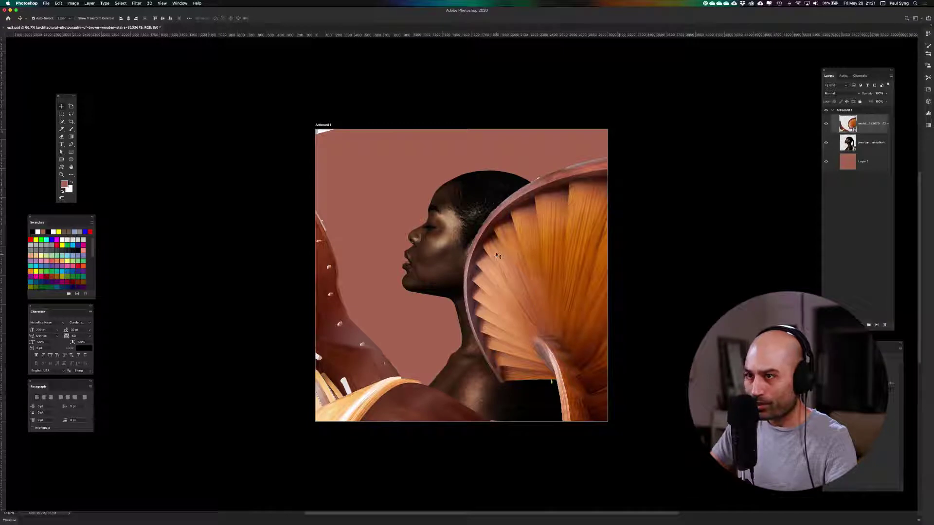
left_click_drag(498, 266, 495, 250)
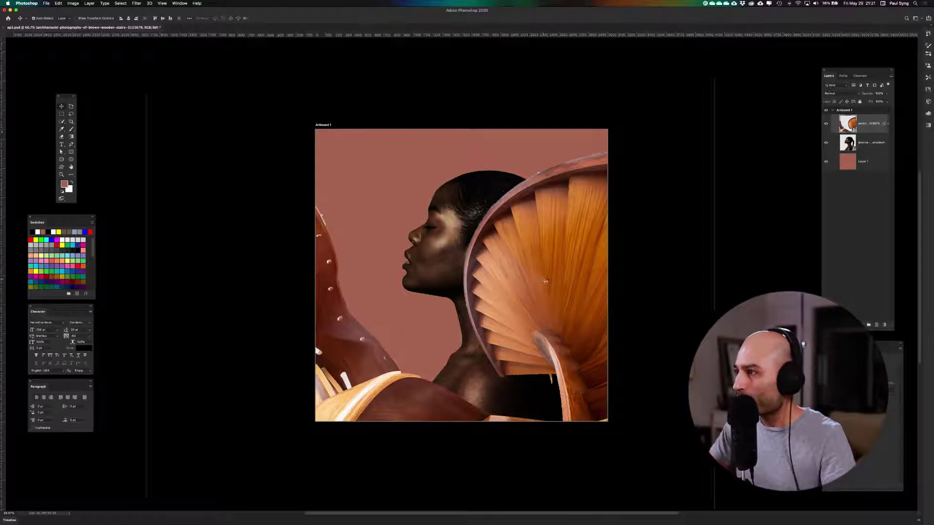
Hide the staircase layer and add a new empty layer directly above the portrait layer.
left_click(826, 124)
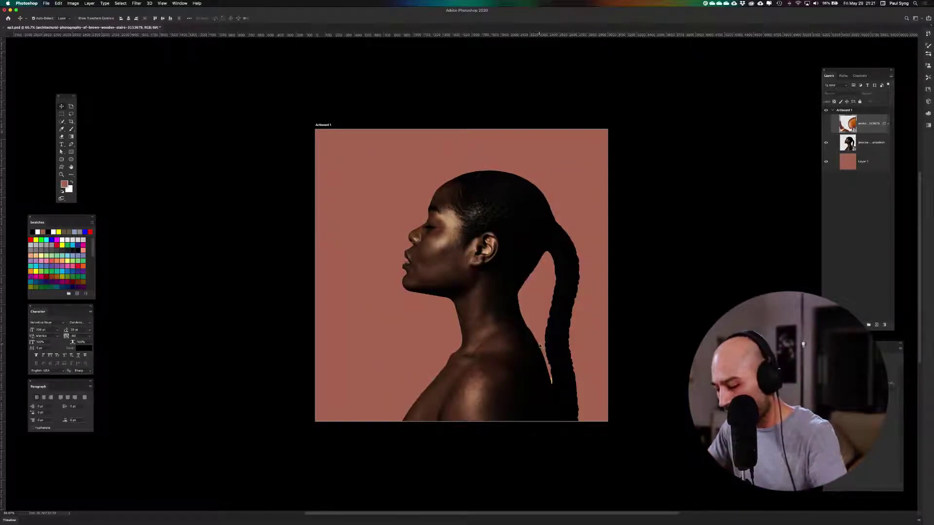
left_click(881, 149)
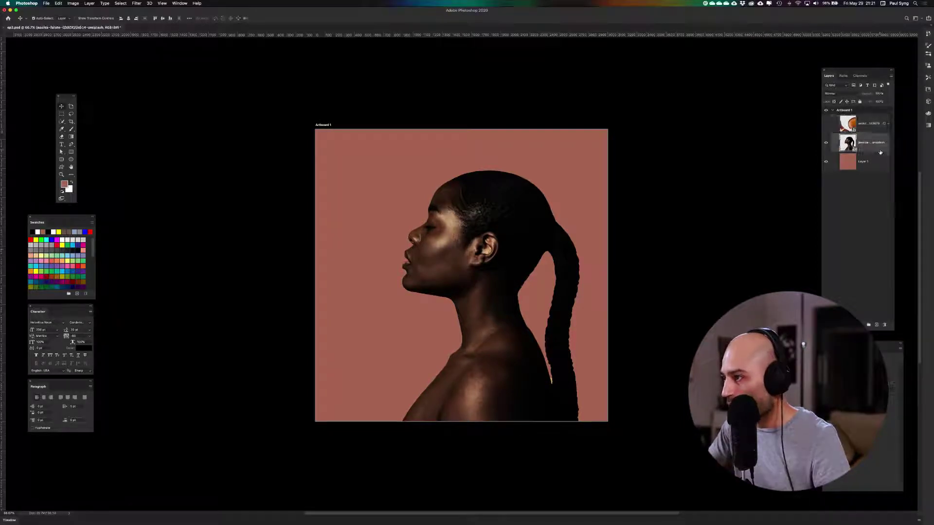
left_click(877, 326)
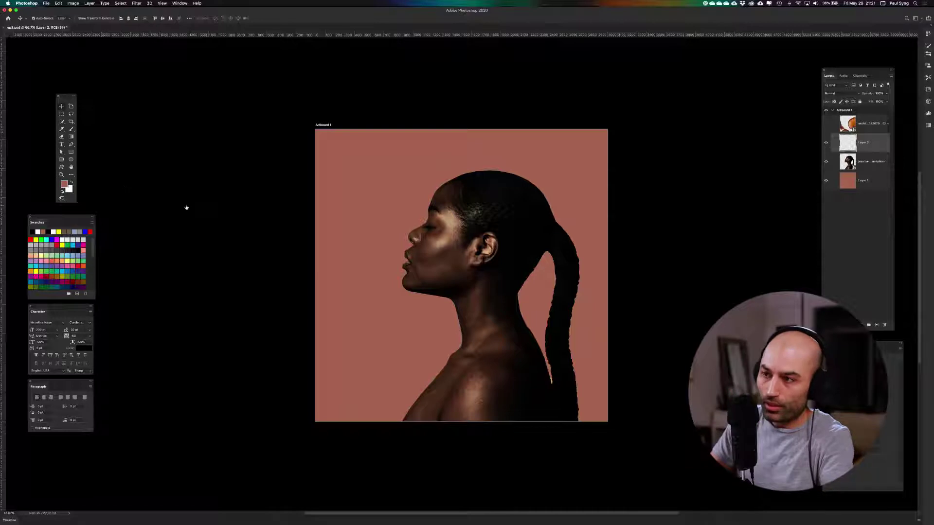
Paint over the gap between neck and ponytail with black sampled from the hair, and show the staircase layer again.
key("i")
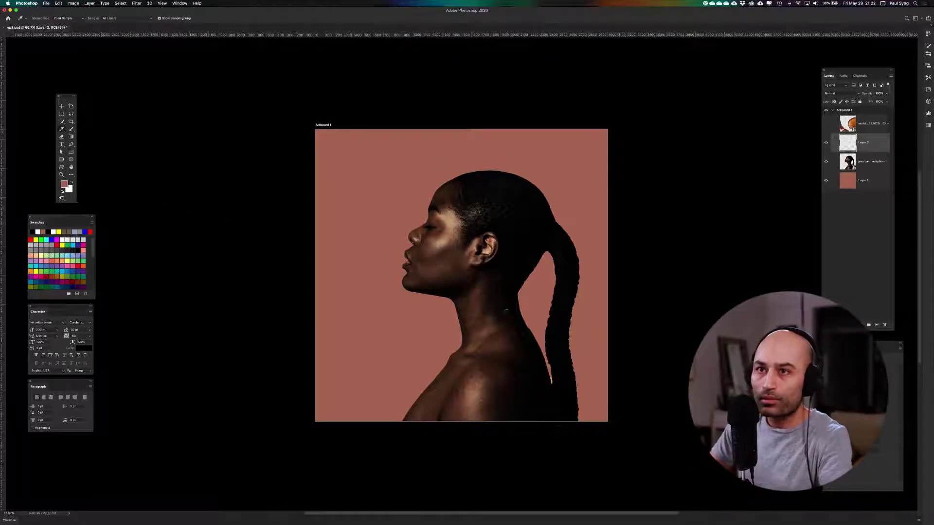
left_click(559, 384)
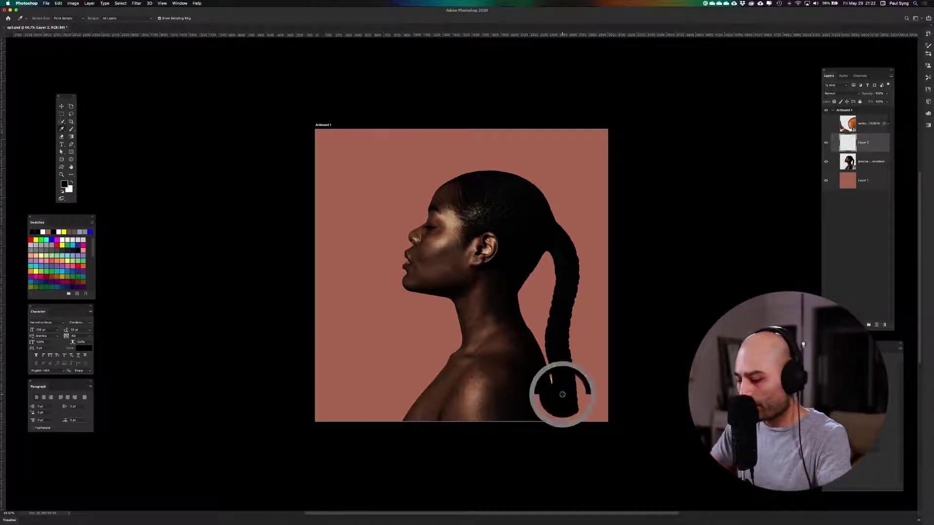
key("b")
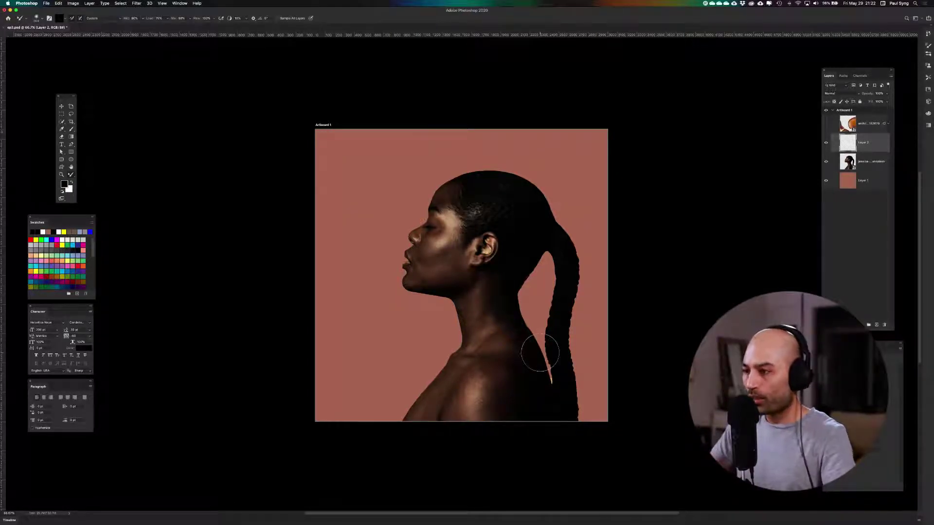
mouse_move(546, 371)
left_mouse_down()
mouse_move(544, 286)
mouse_move(532, 303)
mouse_move(535, 281)
mouse_move(521, 304)
mouse_move(539, 264)
mouse_move(549, 263)
mouse_move(549, 272)
mouse_move(549, 261)
mouse_move(553, 276)
mouse_move(545, 254)
mouse_move(549, 272)
mouse_move(535, 264)
mouse_move(535, 277)
mouse_move(540, 259)
left_mouse_up()
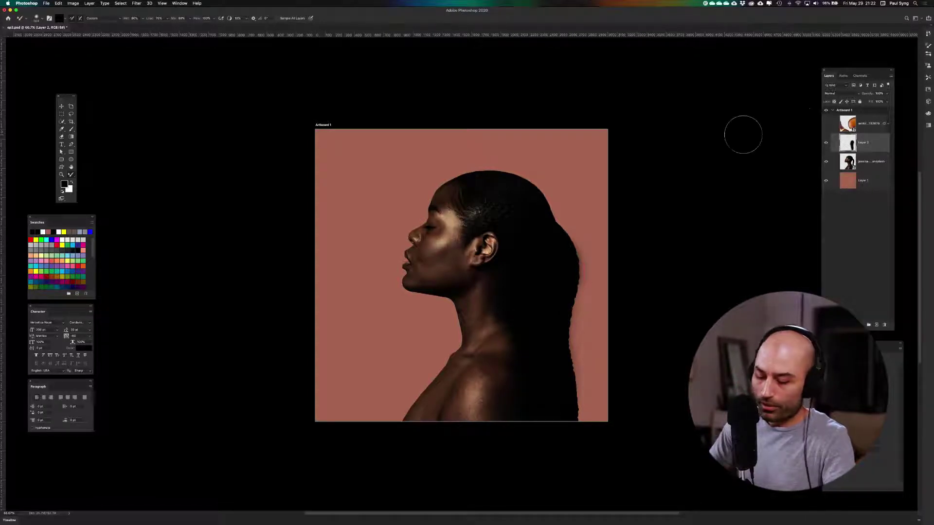
key("v")
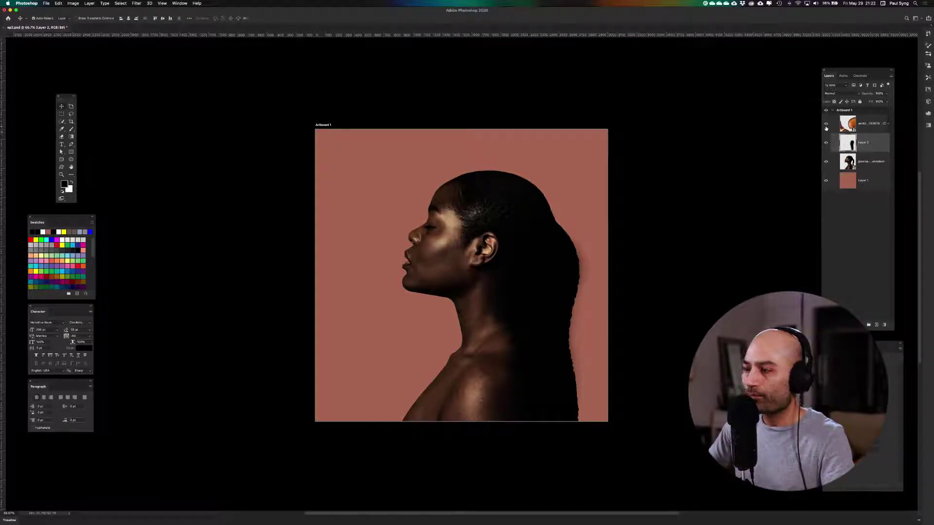
left_click(826, 124)
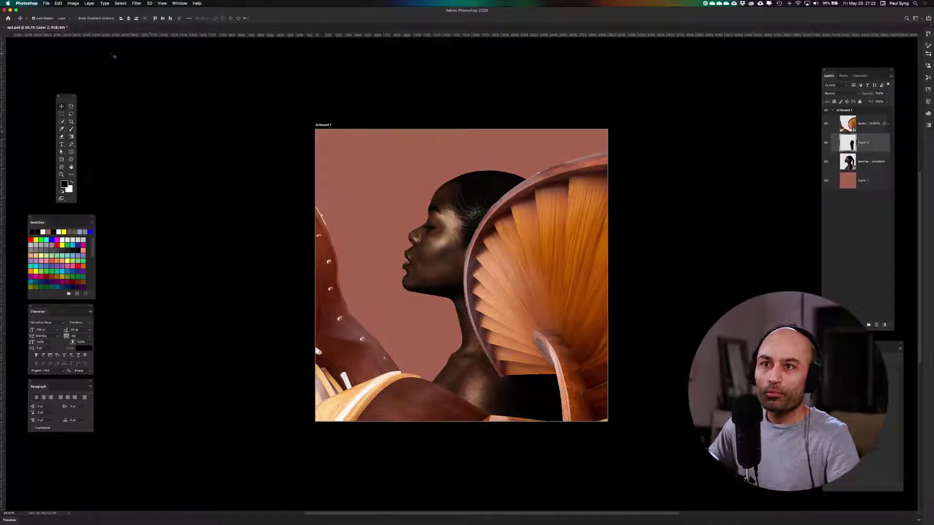
Save the document and deselect all layers.
left_click(46, 3)
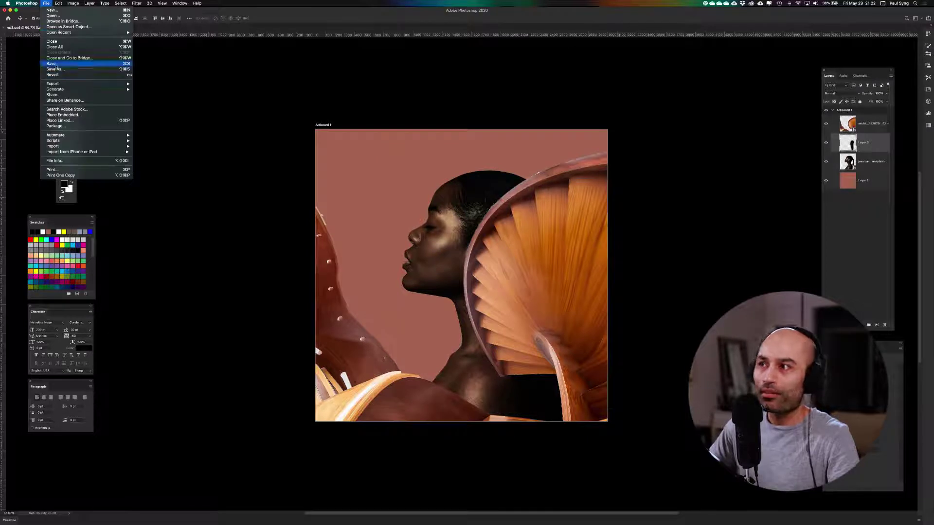
left_click(56, 64)
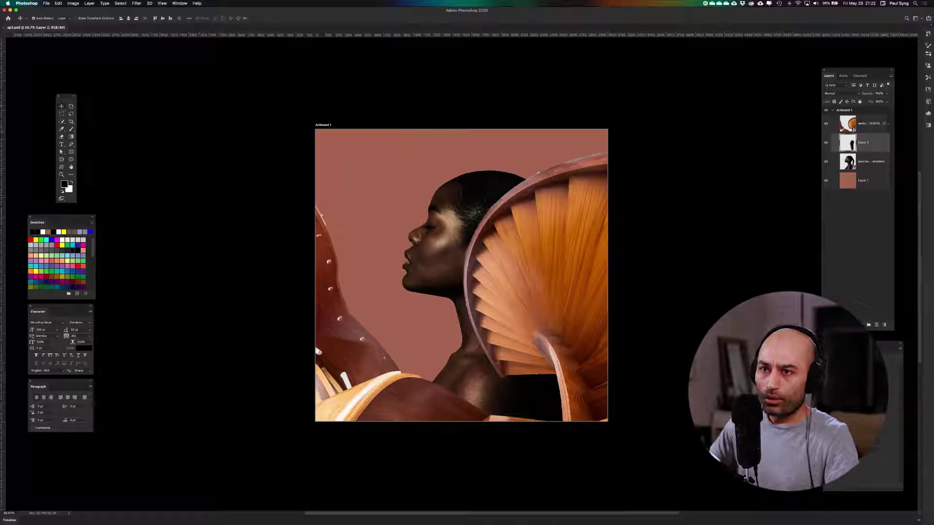
left_click(183, 182)
key("super+s")
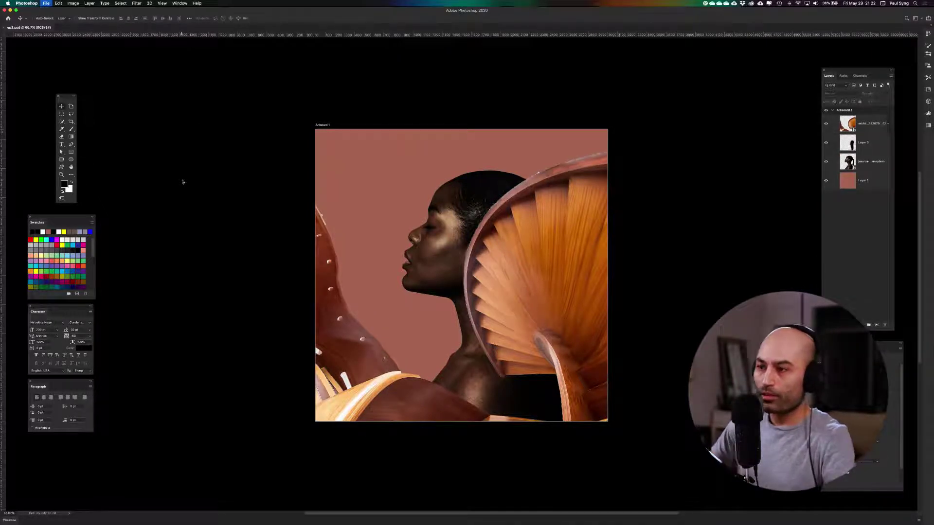
Preview the image files in the Resources folder for another collage element, without placing any of them.
left_click(323, 110)
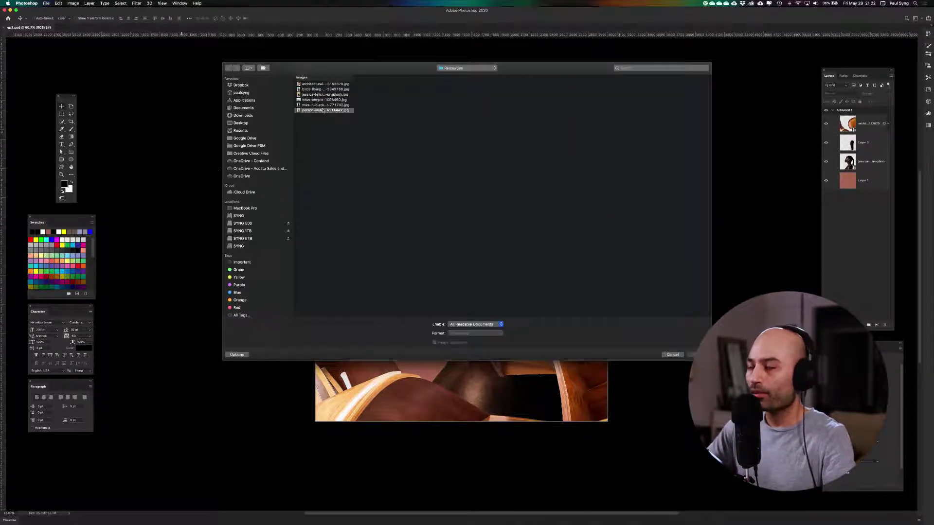
key("Up")
key("Up")
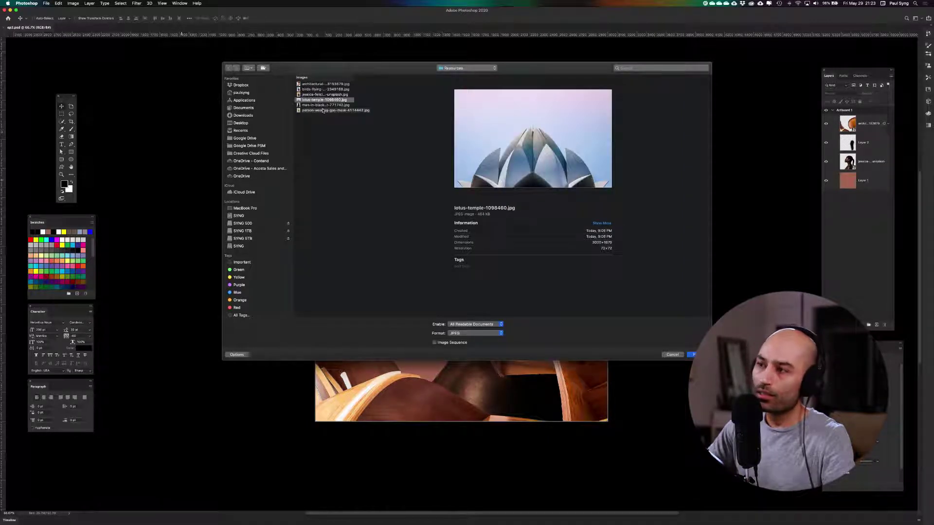
key("Up")
key("Up")
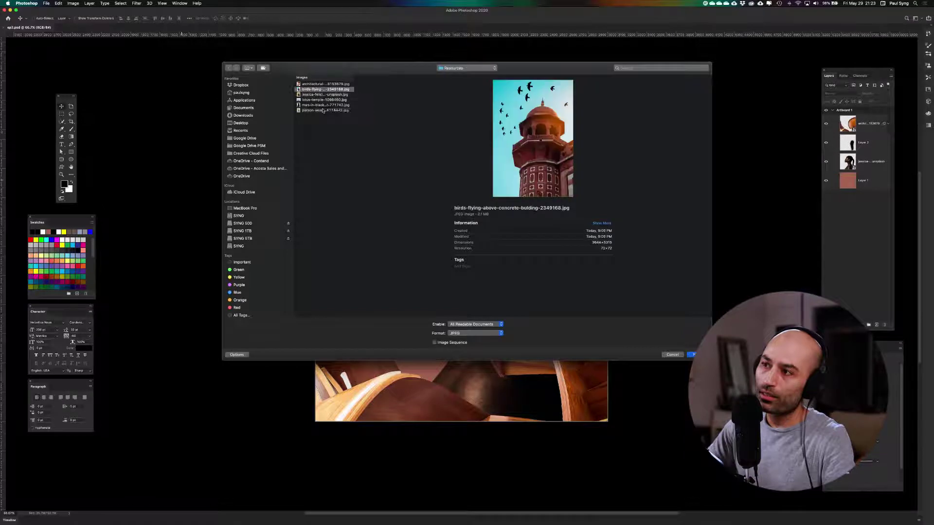
key("Up")
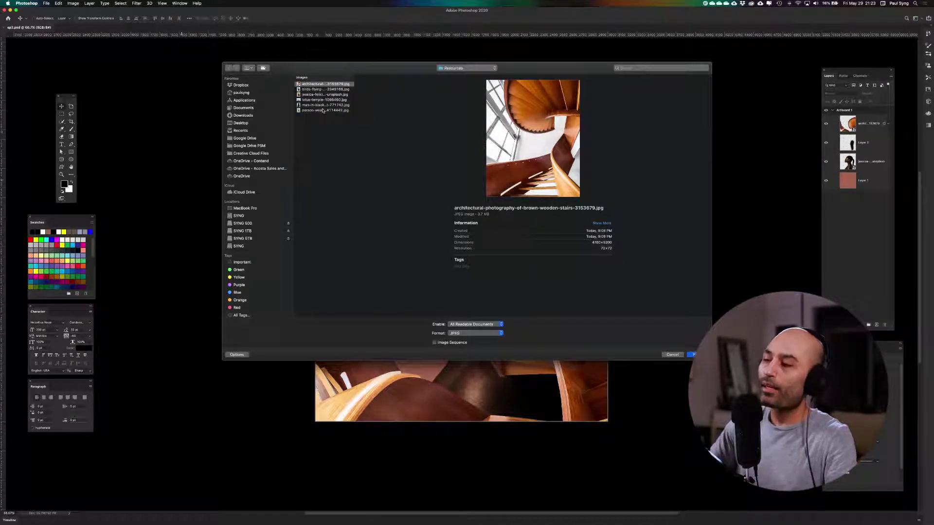
left_click(673, 355)
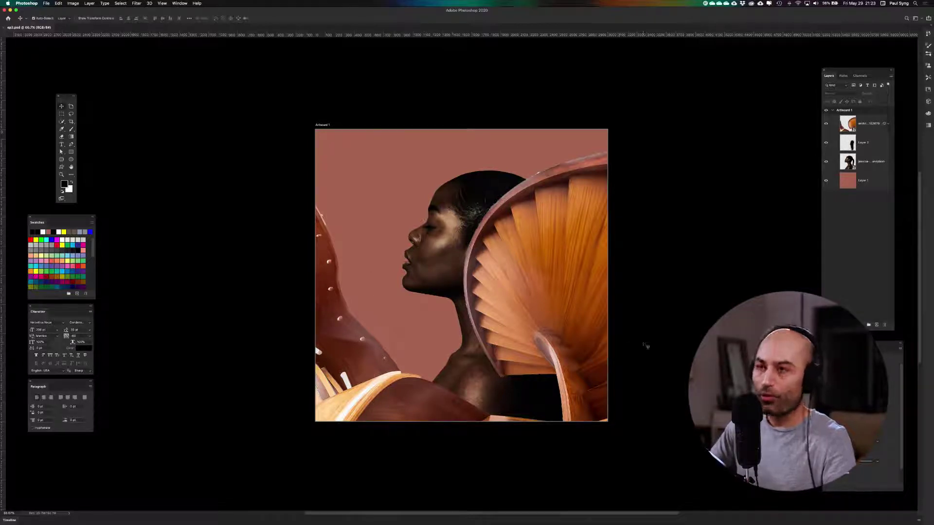
left_click(46, 3)
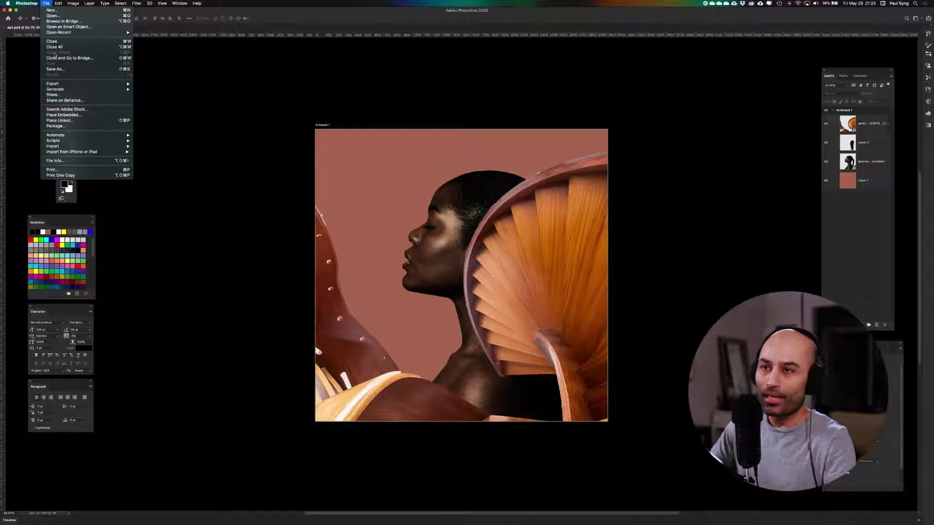
left_click(186, 63)
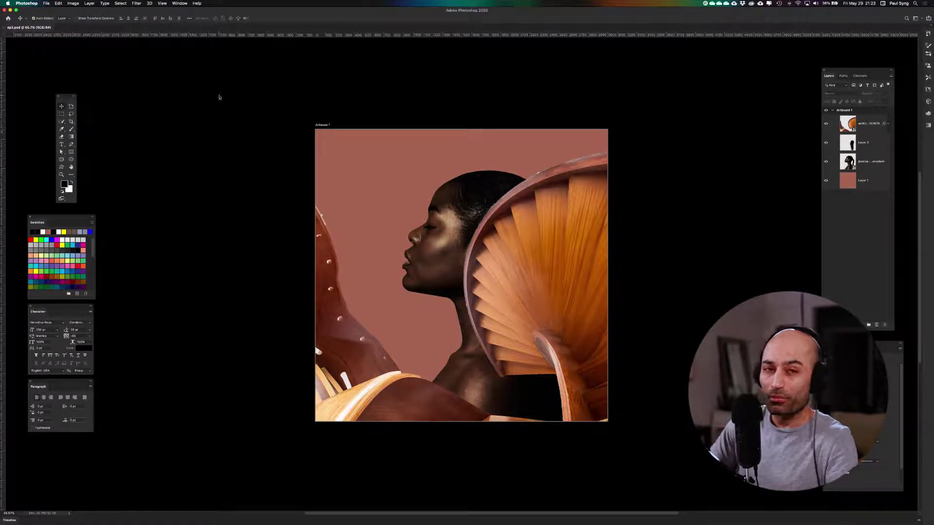
Switch to Chrome, search Unsplash for "sea shore" and look through the photos for a suitable collage element.
key("ctrl+Up")
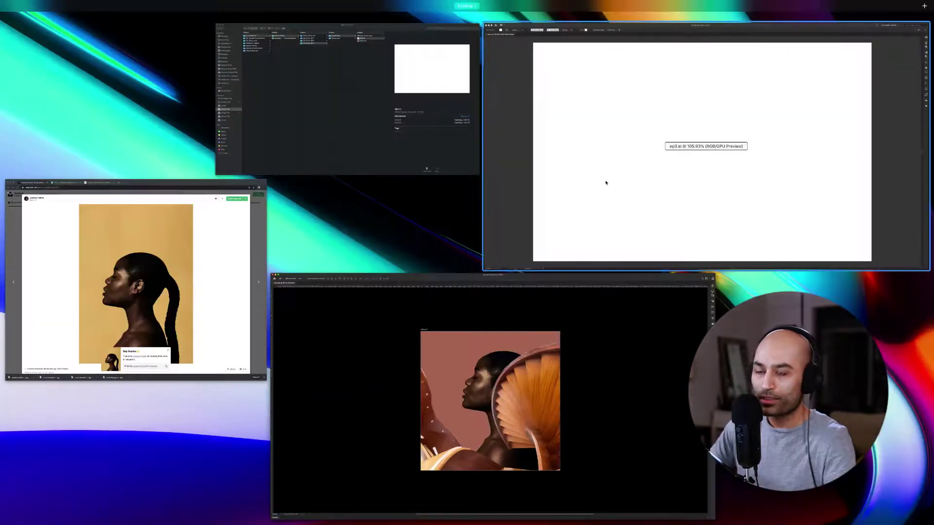
left_click(244, 294)
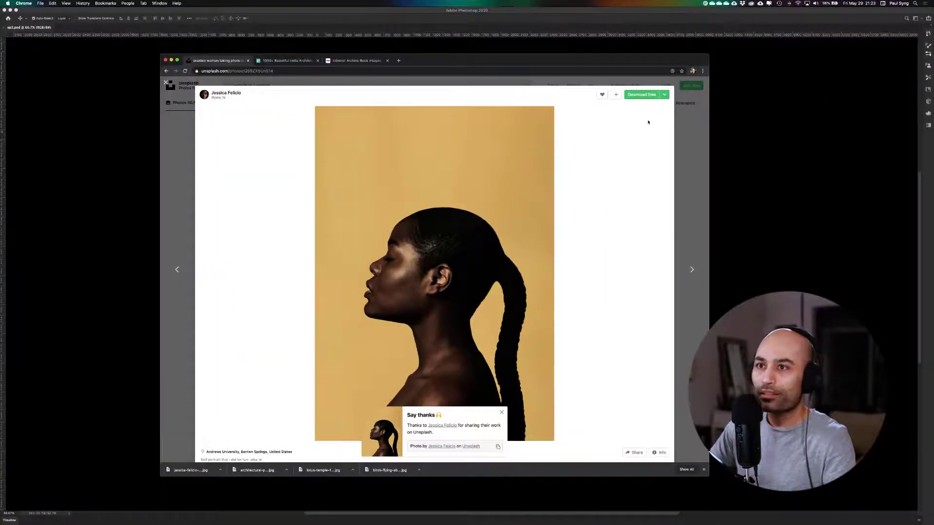
left_click(181, 84)
left_click(277, 85)
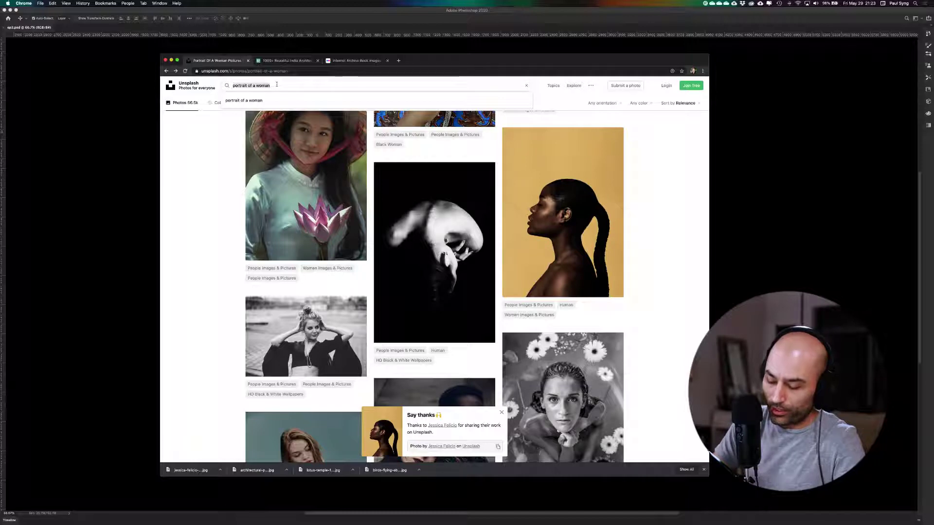
type("sea shor")
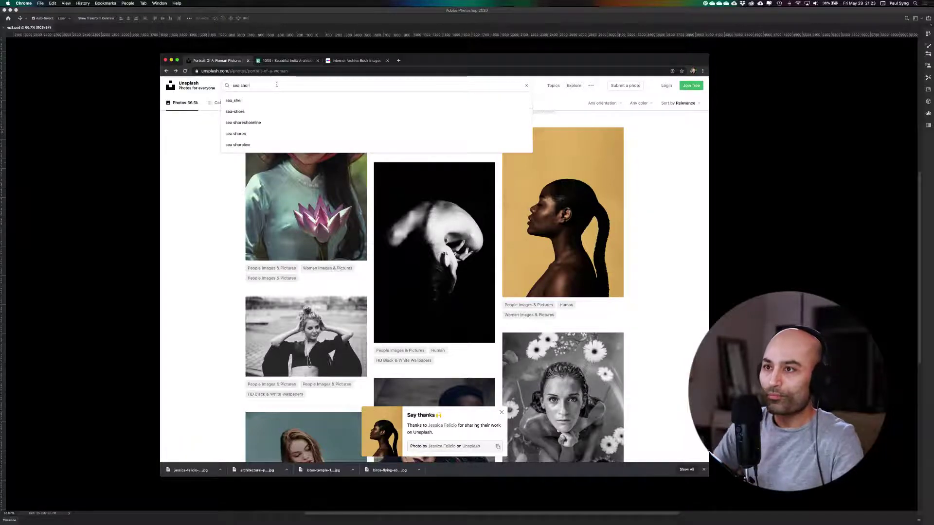
type("e")
key("Return")
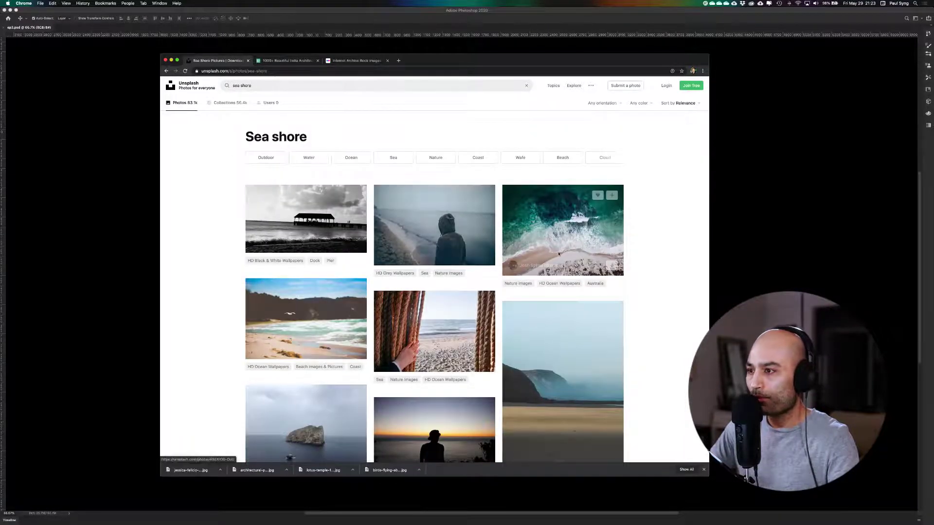
scroll(558, 254, "down", 3)
scroll(577, 259, "up", 2)
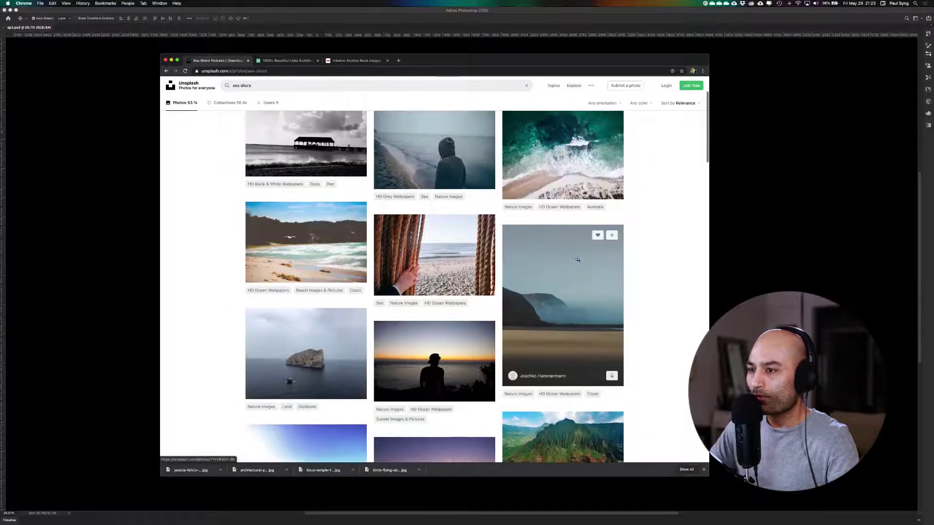
scroll(577, 259, "up", 3)
scroll(577, 259, "down", 10)
scroll(577, 259, "up", 8)
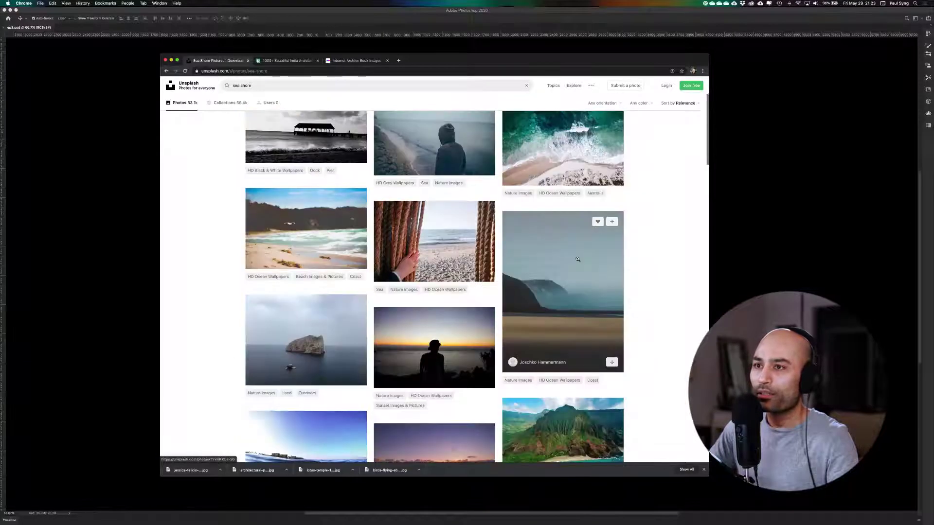
scroll(577, 259, "up", 3)
Search Unsplash for "birds flying".
left_click(280, 88)
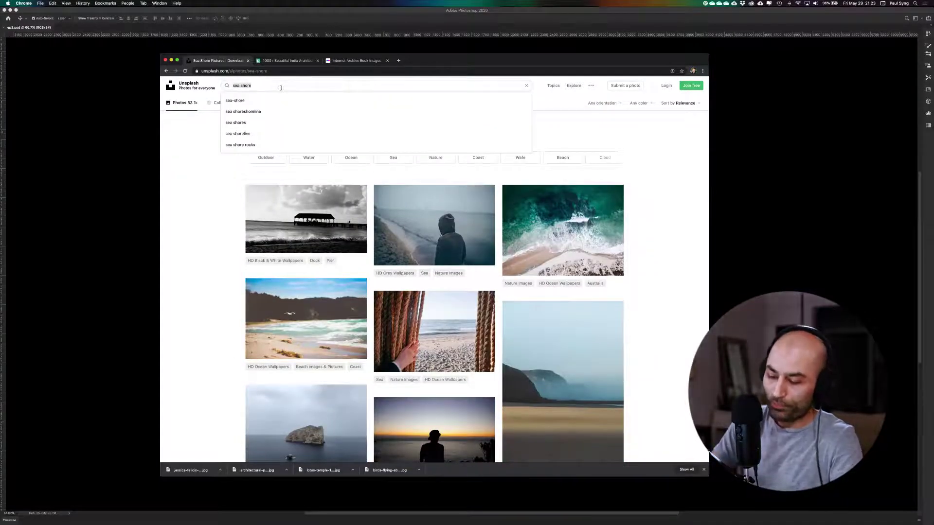
key("super+a")
key("BackSpace")
type("birds")
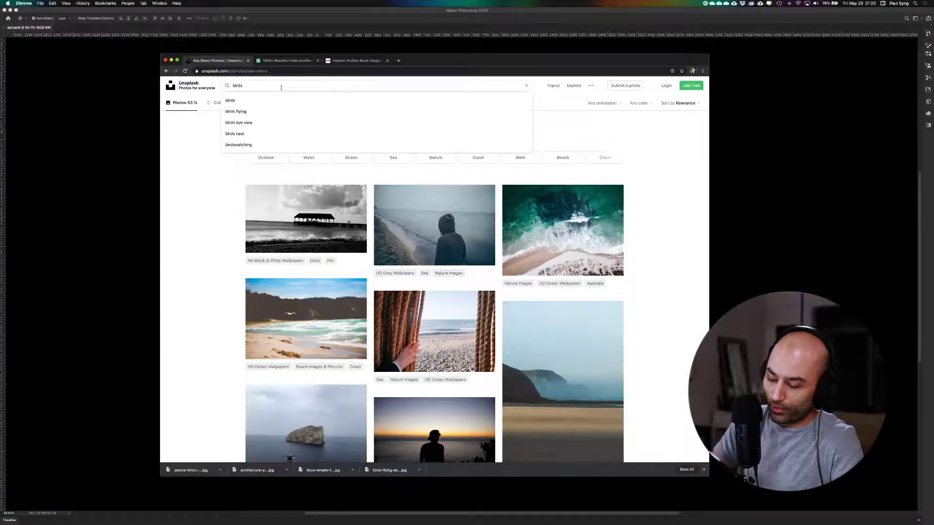
type(" flying")
key("Return")
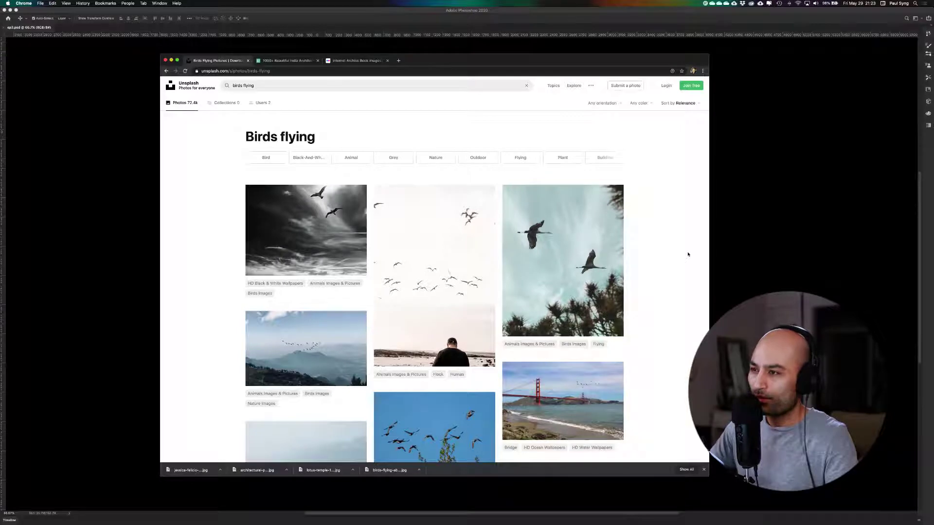
Download the black-and-white photo of two birds against dark clouds into the Resources folder and dismiss the thank-you notice.
scroll(687, 254, "down", 3)
scroll(688, 254, "up", 3)
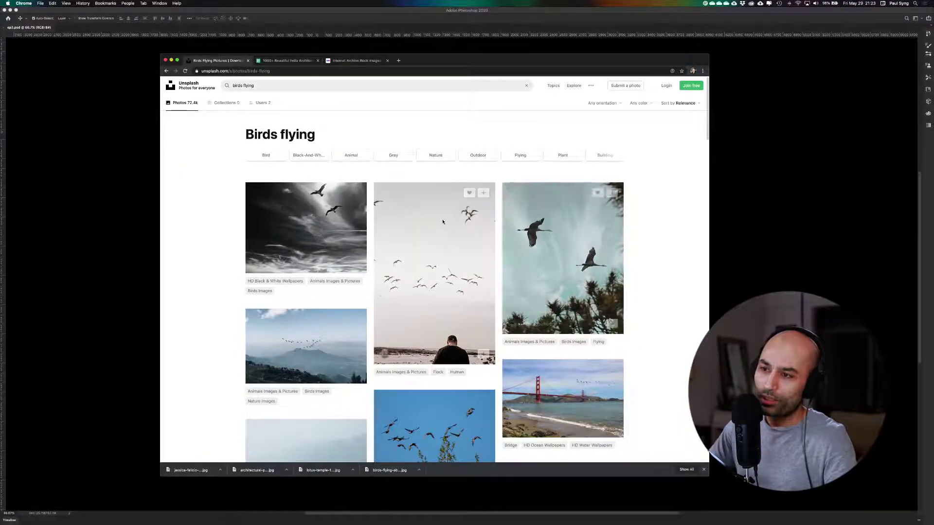
left_click(355, 263)
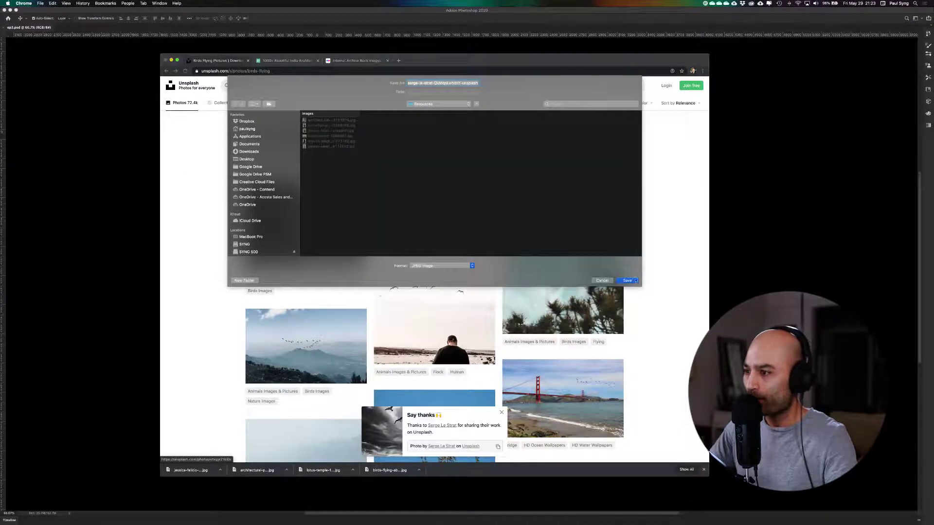
left_click(626, 281)
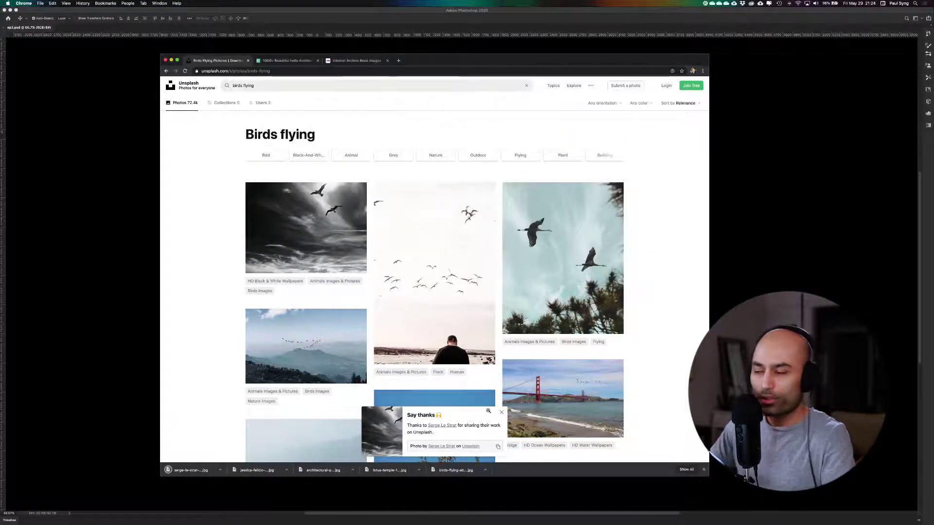
left_click(501, 412)
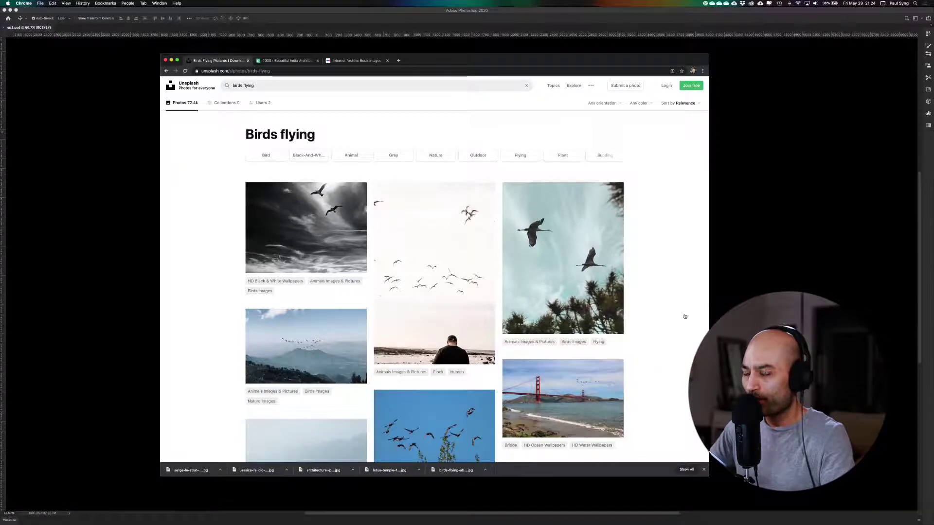
Download the pink sunset lake photo with birds and the white-sky photo of a scattered flock into the Resources folder.
scroll(685, 317, "down", 10)
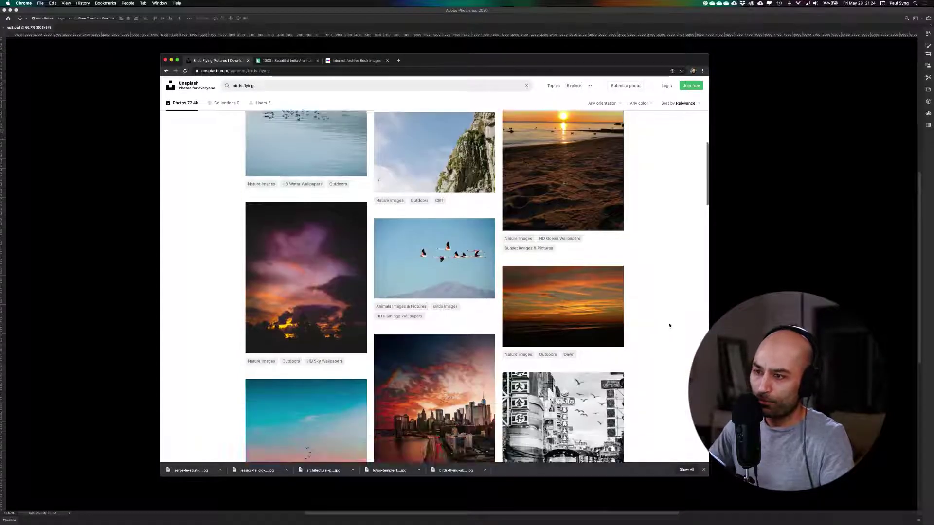
scroll(669, 325, "down", 5)
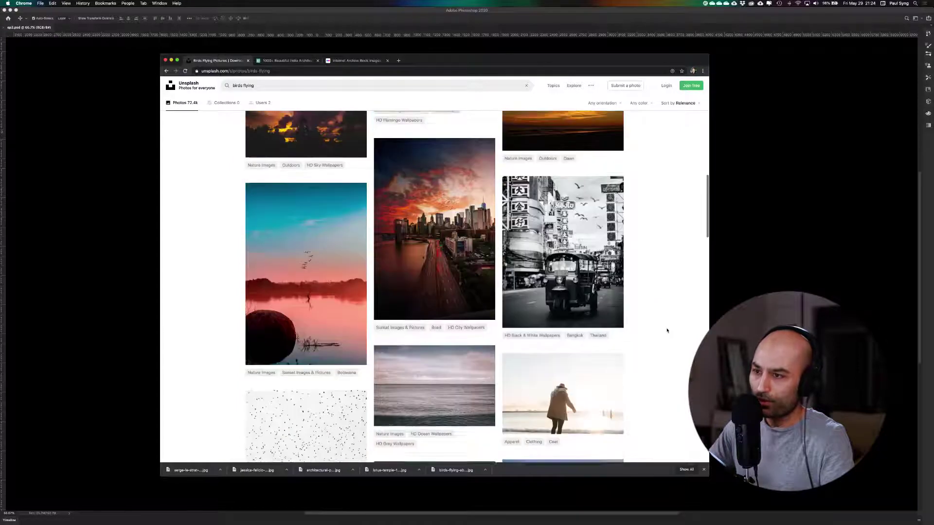
scroll(666, 330, "down", 3)
scroll(667, 330, "up", 1)
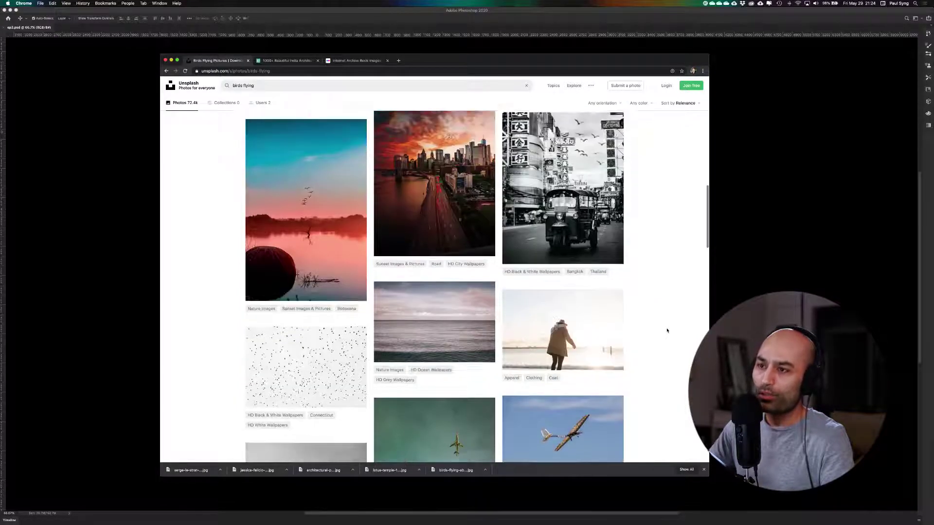
left_click(351, 297)
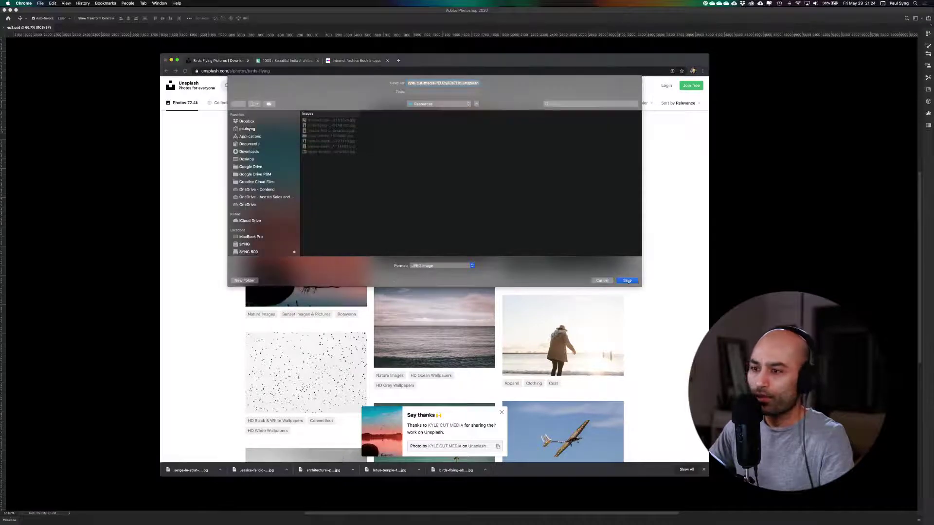
left_click(626, 280)
left_click(354, 402)
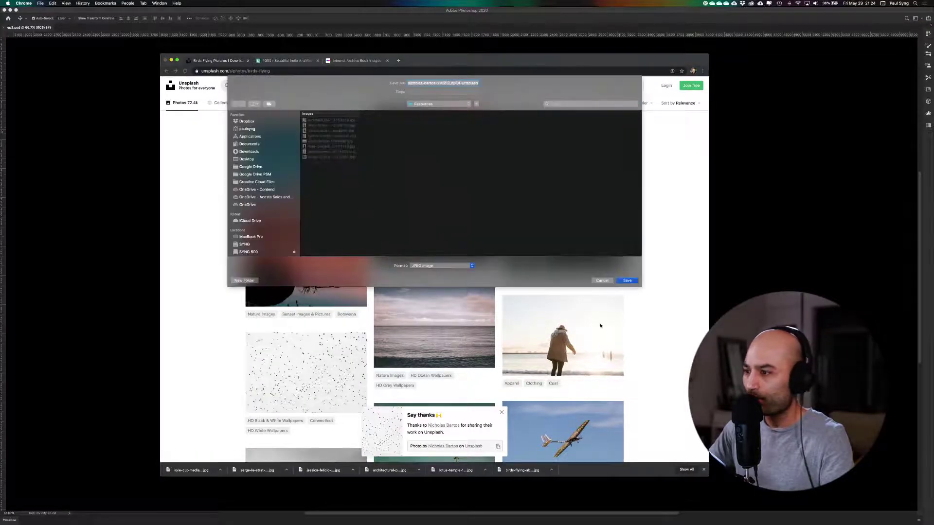
left_click(635, 280)
Look through more of the flying-bird photos on Unsplash for another suitable collage element.
scroll(663, 387, "down", 10)
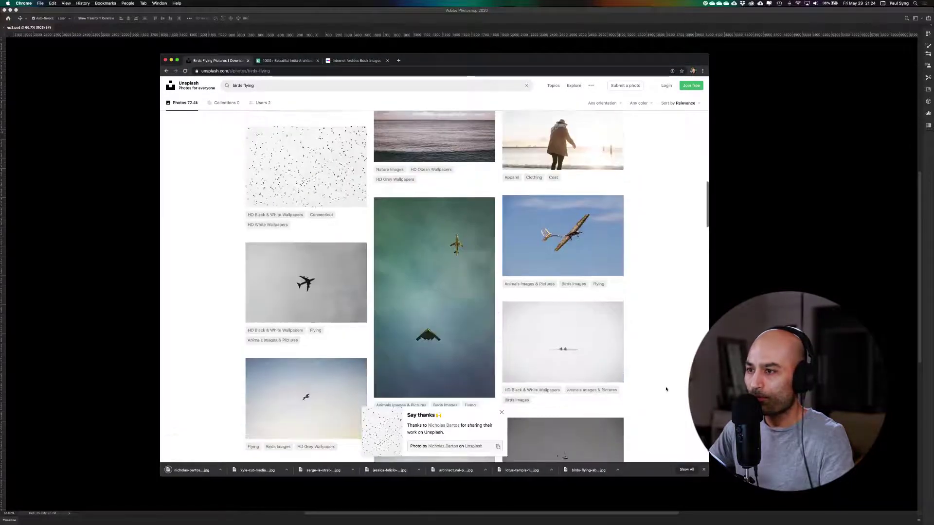
scroll(666, 390, "down", 15)
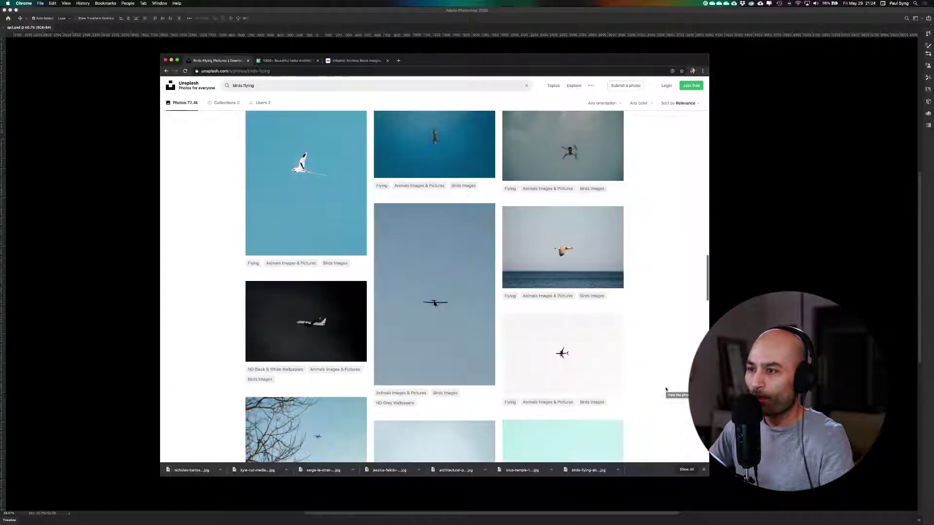
scroll(666, 389, "down", 3)
scroll(666, 389, "down", 8)
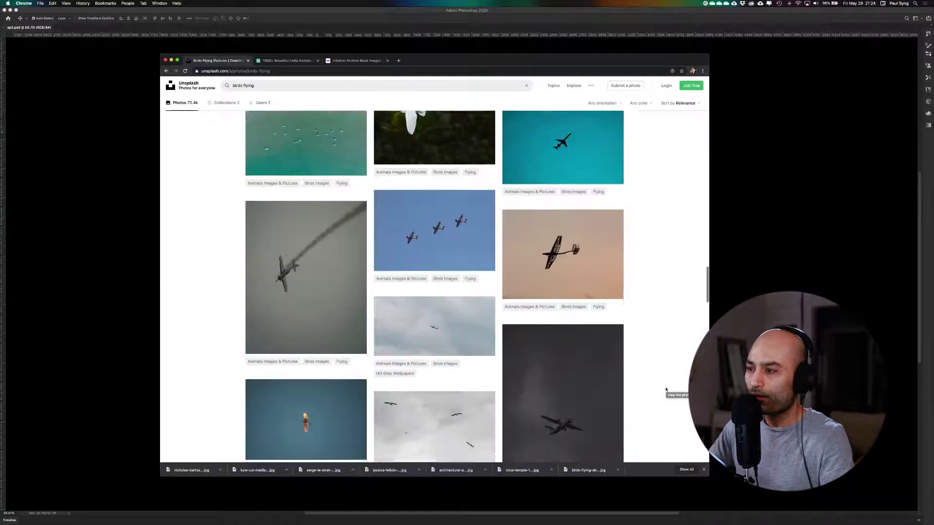
scroll(665, 390, "down", 4)
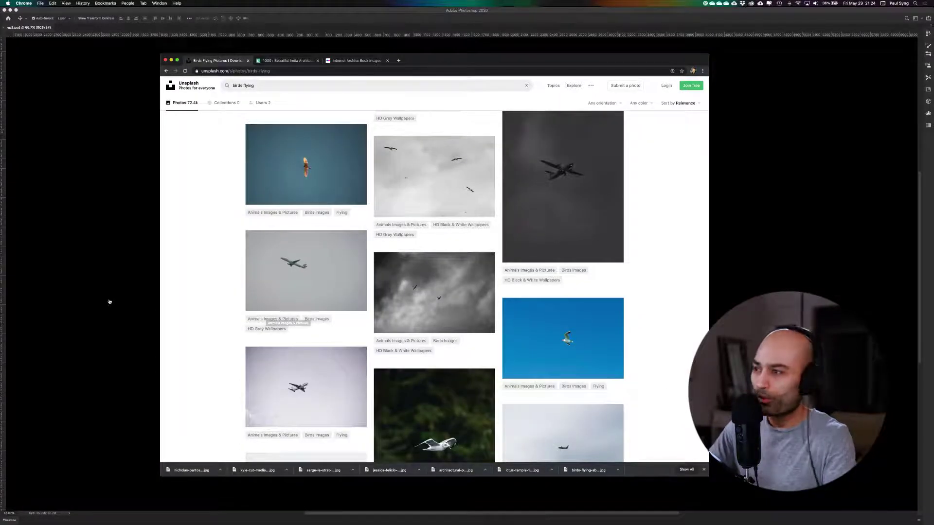
Switch to Photoshop, preview the downloaded bird photos in the Resources folder and place the sunset lake image in the document.
left_click(125, 302)
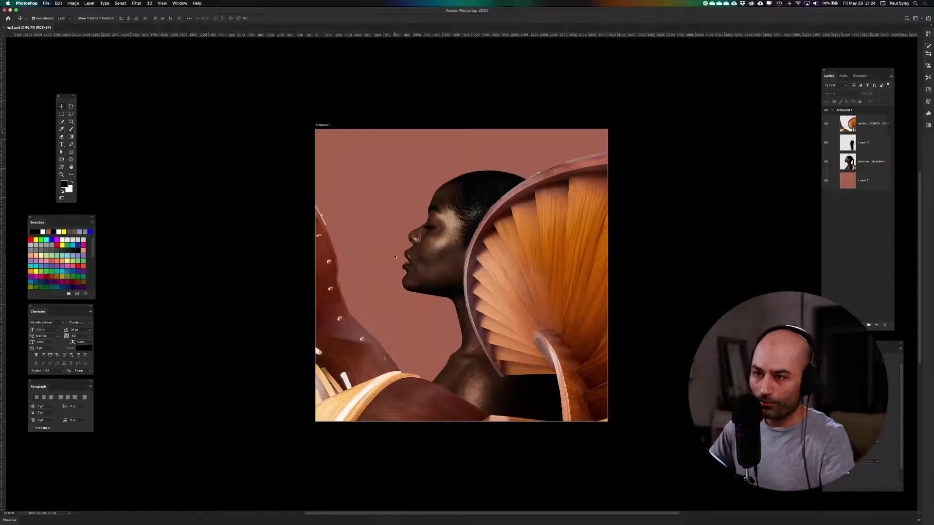
key("super+o")
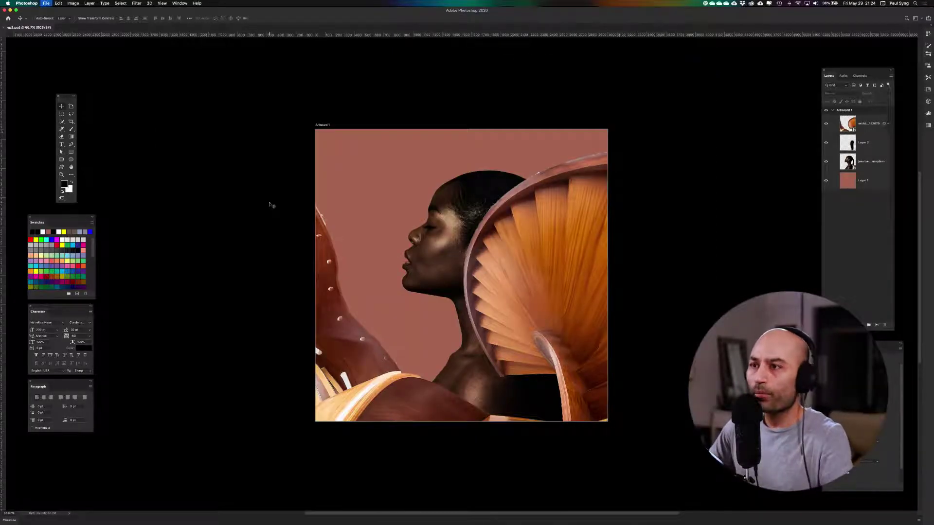
left_click(310, 127)
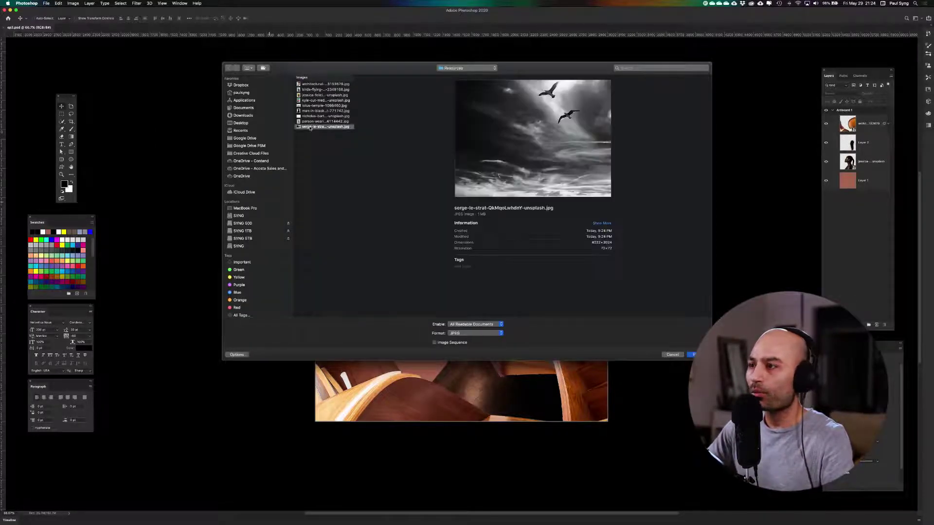
key("Up")
key("Up")
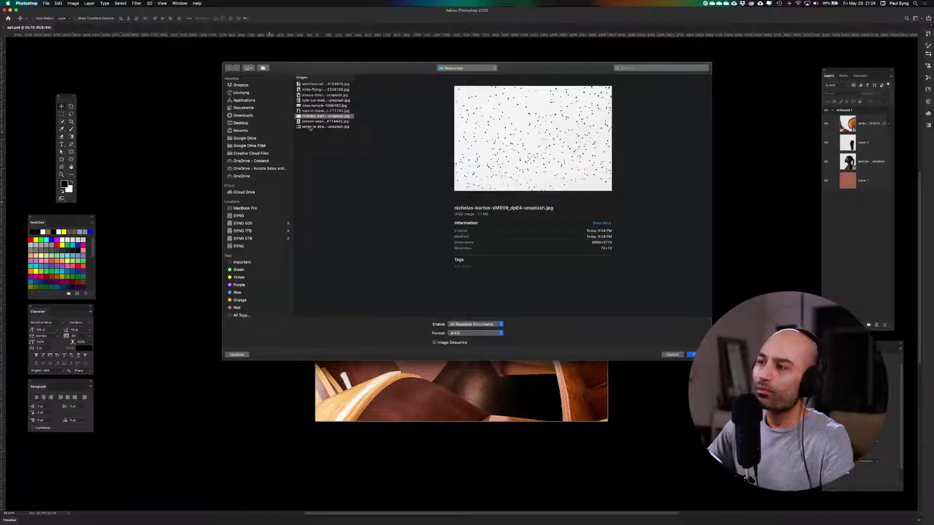
key("Down")
key("Down")
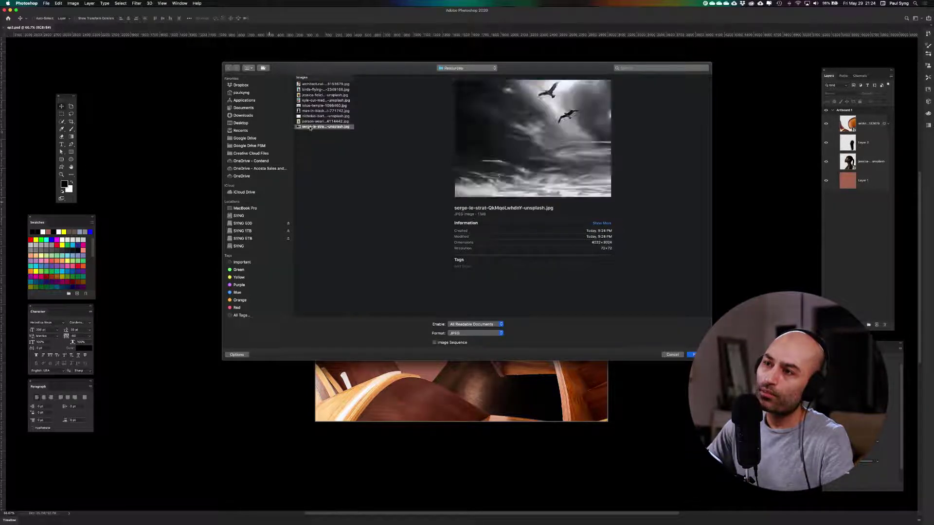
key("Up")
key("Up")
key("Up")
key("Up")
key("Up")
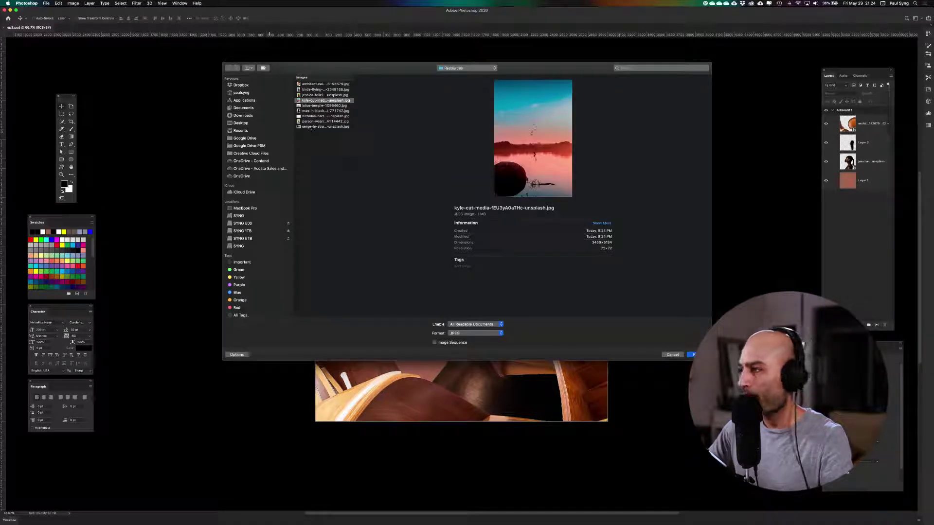
key("Return")
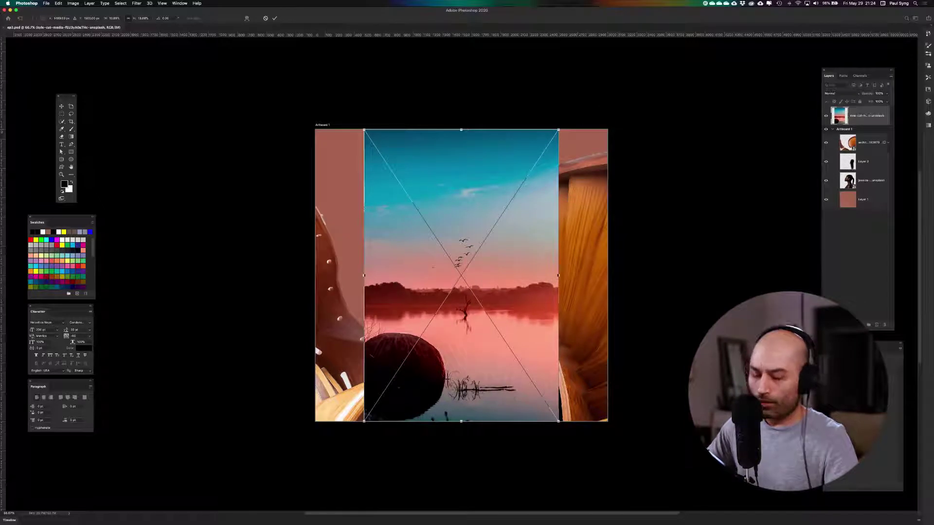
Enlarge the placed lake photo to cover the artboard and position it behind the woman, with the birds in front of her face.
left_click_drag(558, 129, 797, 38)
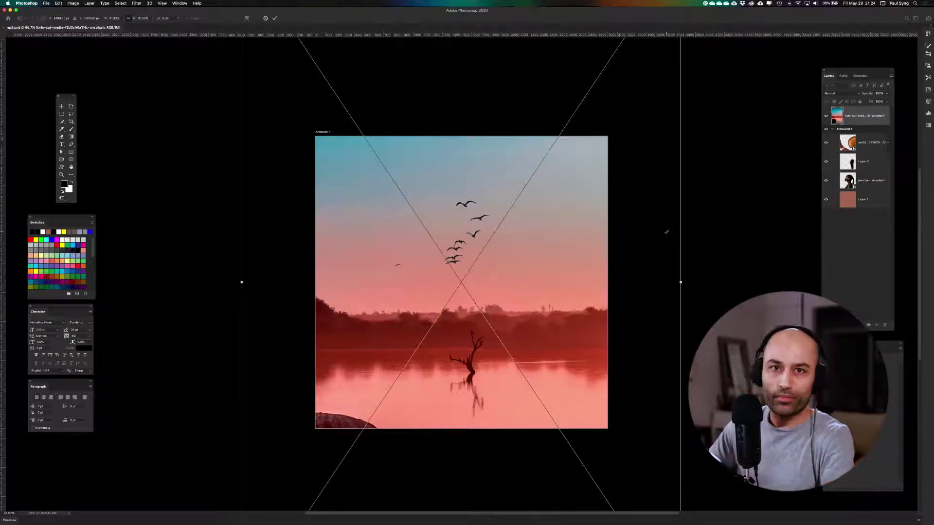
key("Return")
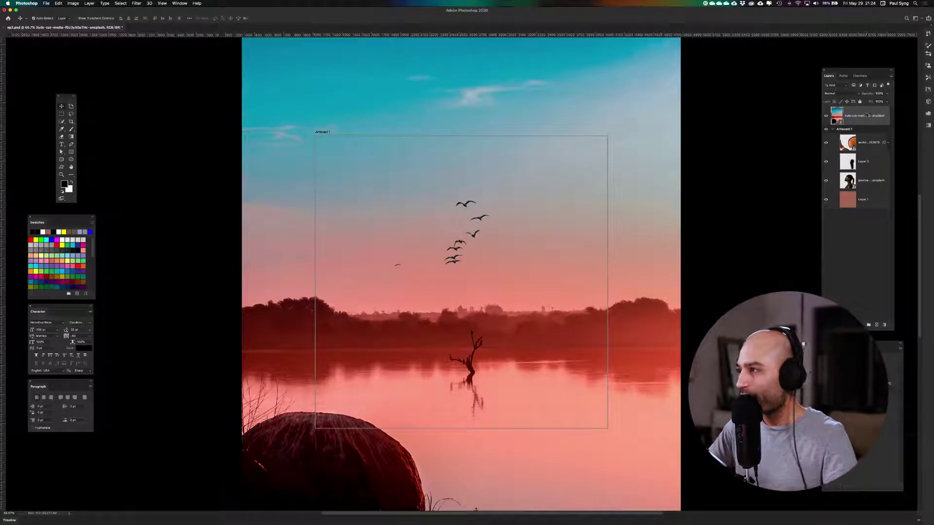
left_click_drag(868, 115, 870, 169)
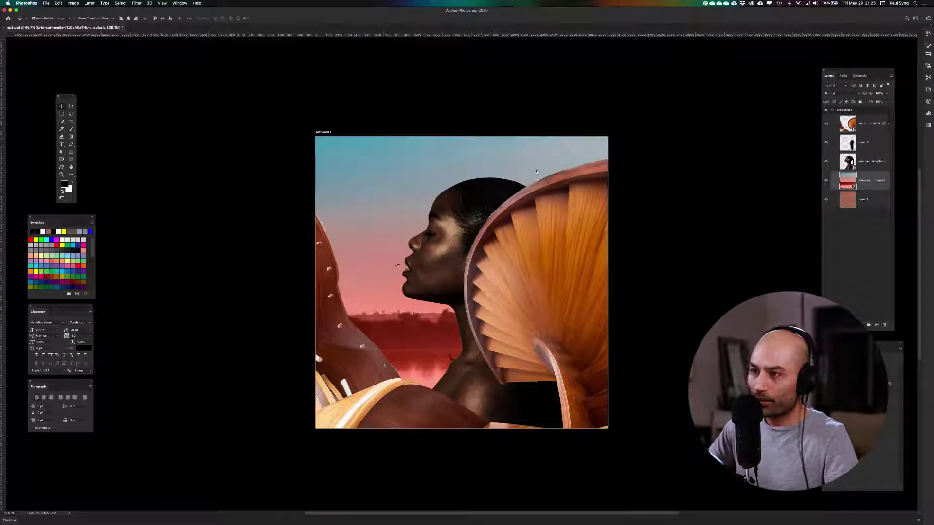
left_click_drag(542, 170, 474, 151)
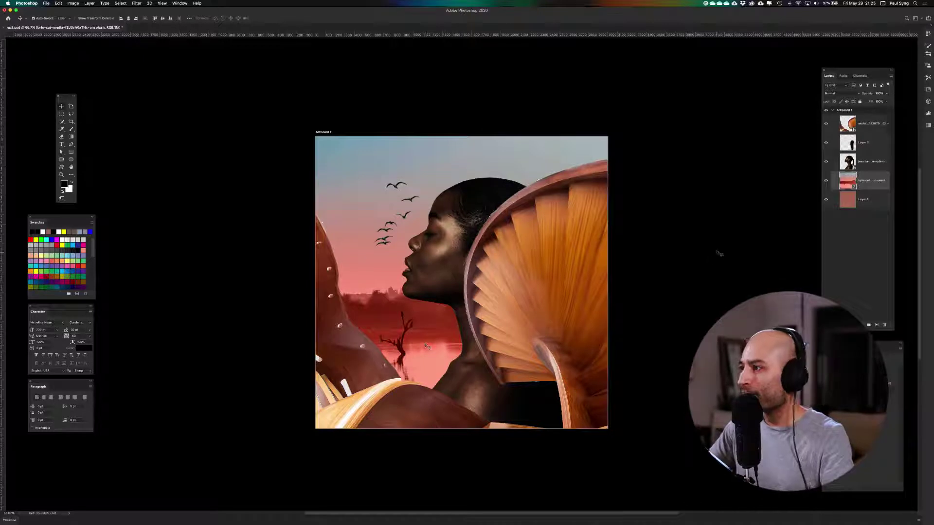
Hide the three layers above the lake photo to examine the background alone, and show them again.
left_click_drag(826, 124, 828, 164)
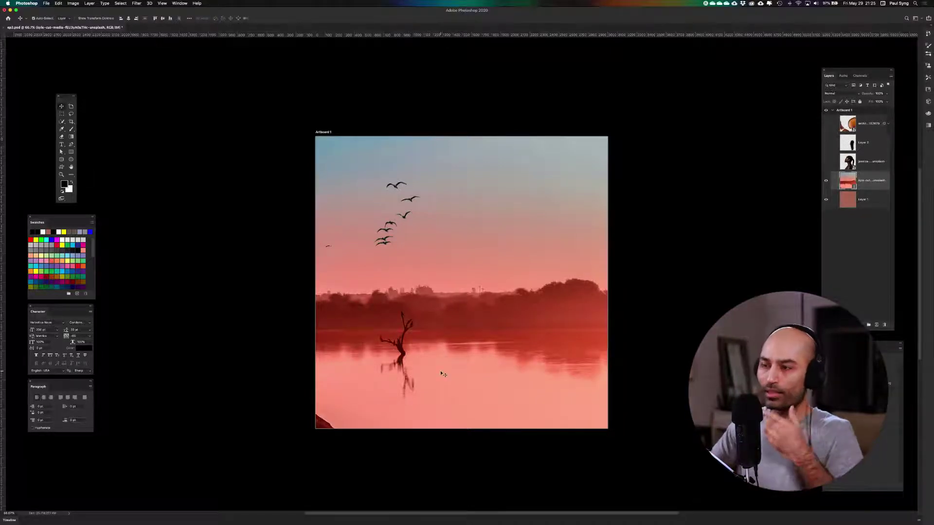
left_click(825, 161)
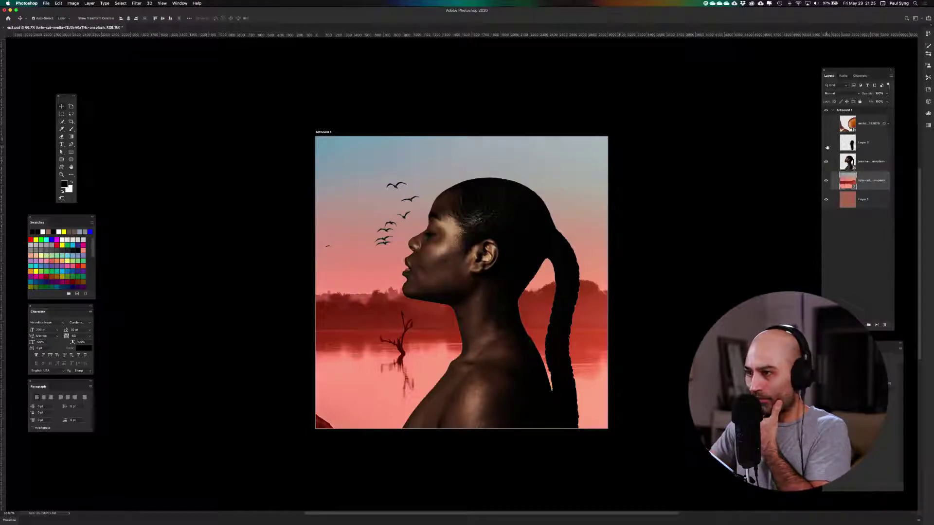
left_click(826, 142)
left_click(826, 124)
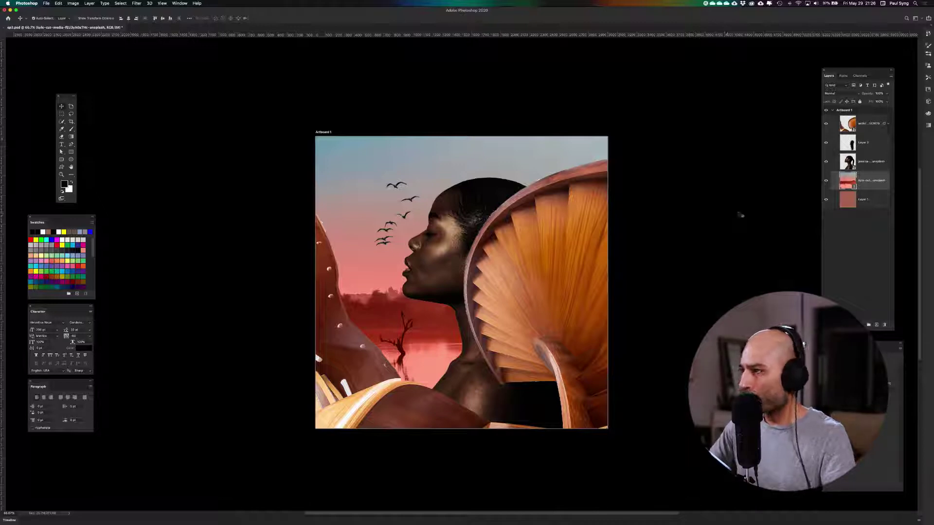
Hide the three layers above the lake photo and activate the Clone Stamp tool for retouching its layer.
left_click_drag(826, 124, 827, 162)
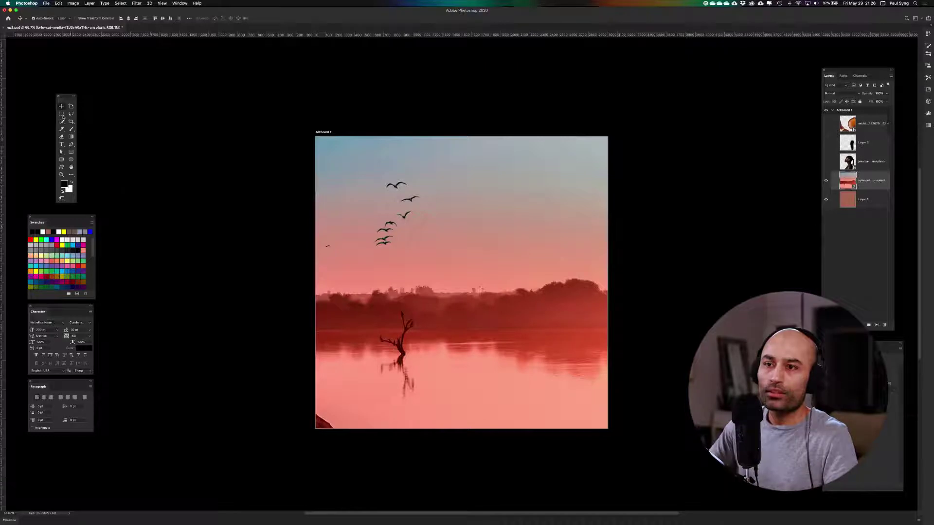
left_click(59, 3)
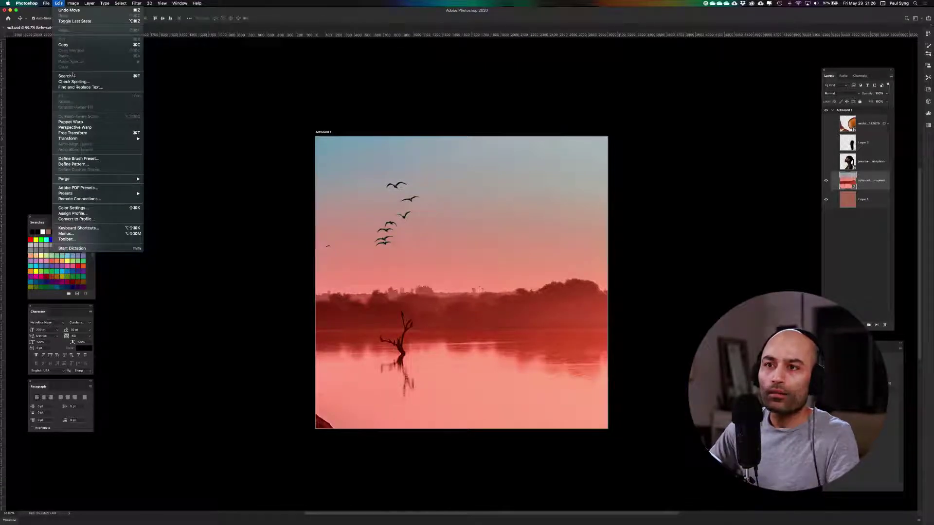
left_click(165, 148)
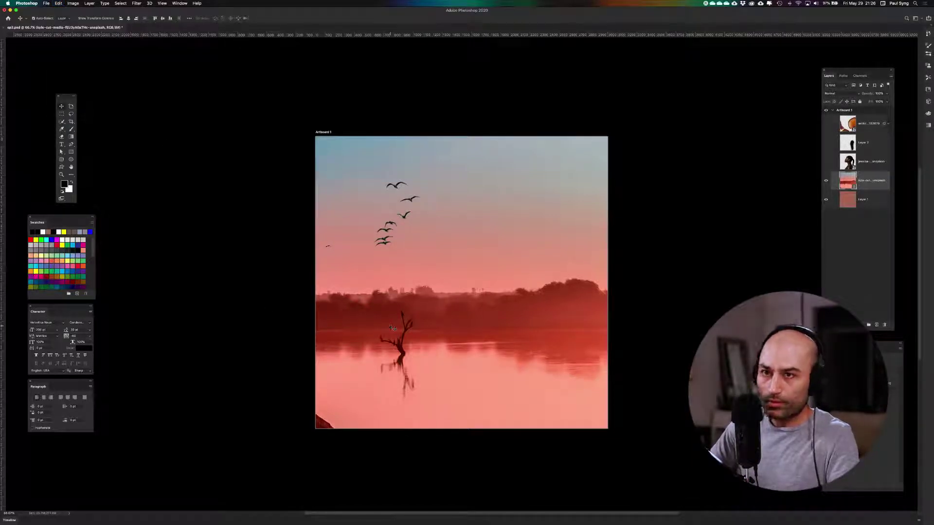
left_click(72, 175)
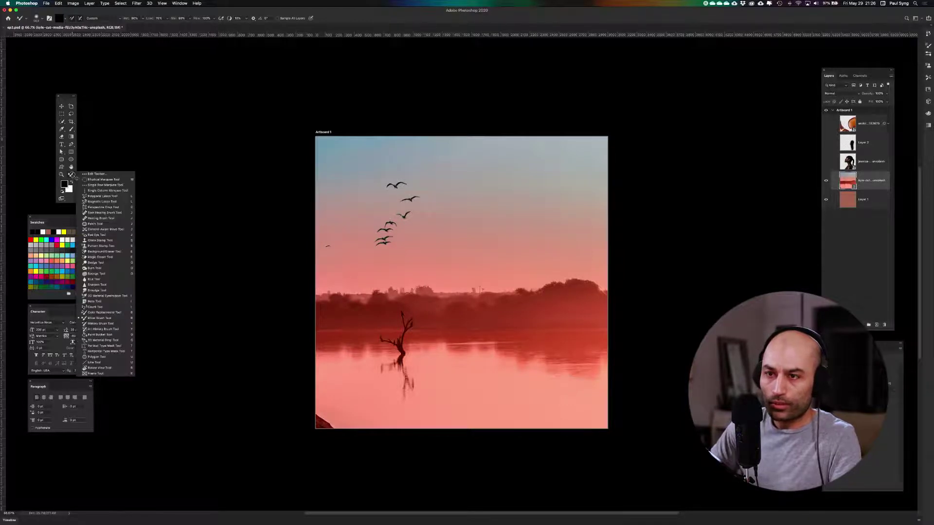
scroll(76, 179, "up", 1)
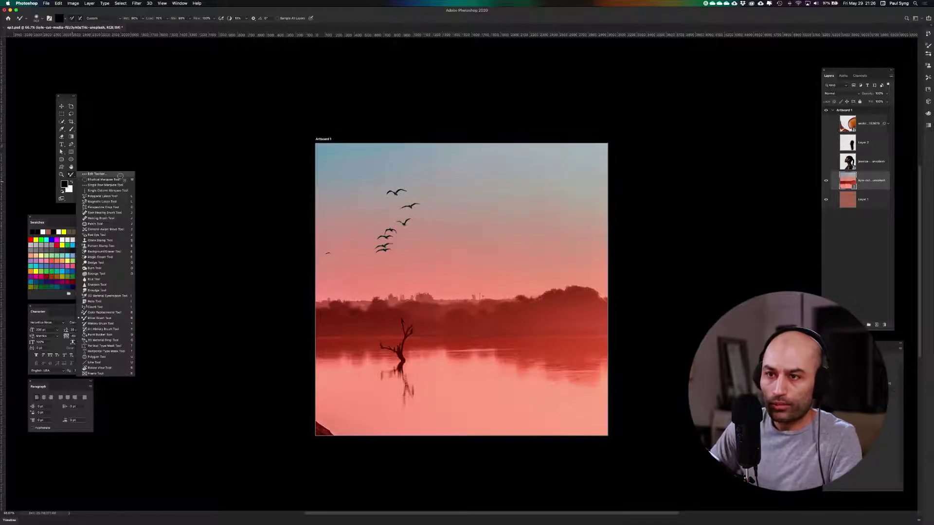
left_click(112, 242)
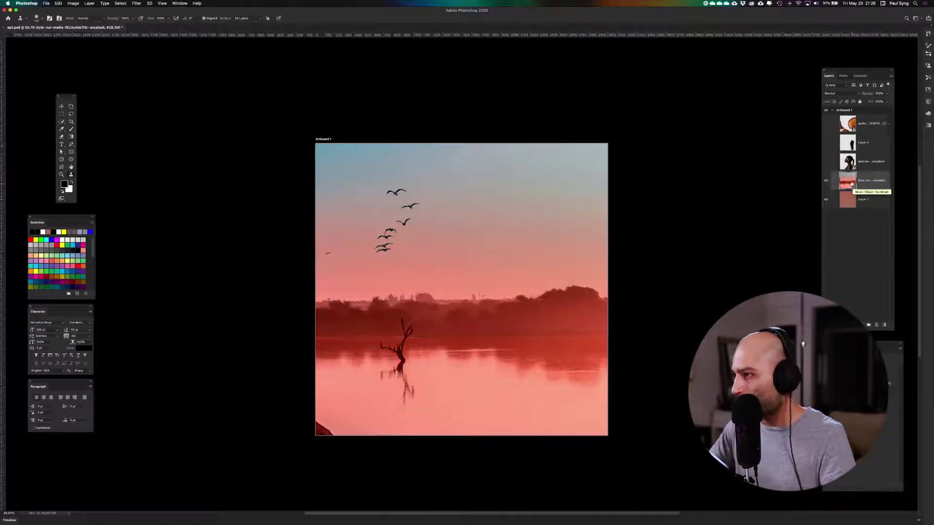
right_click(851, 181)
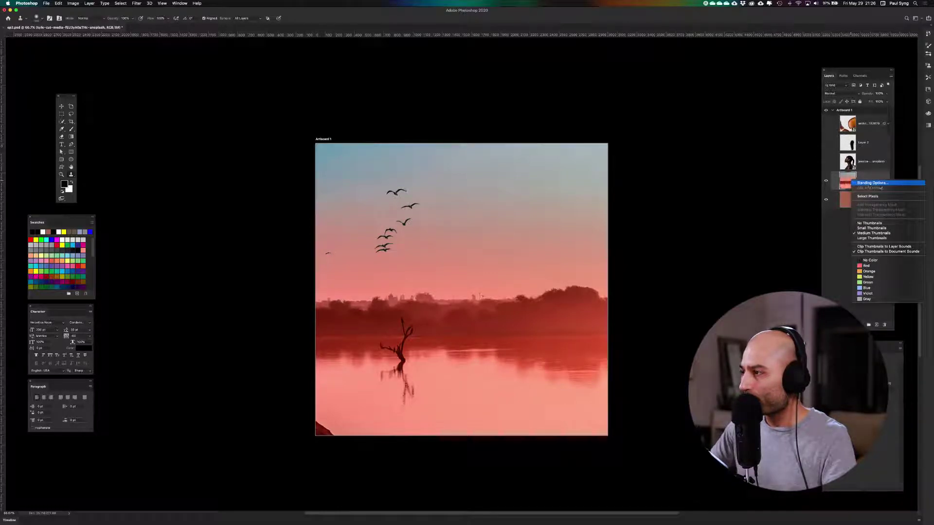
key("Escape")
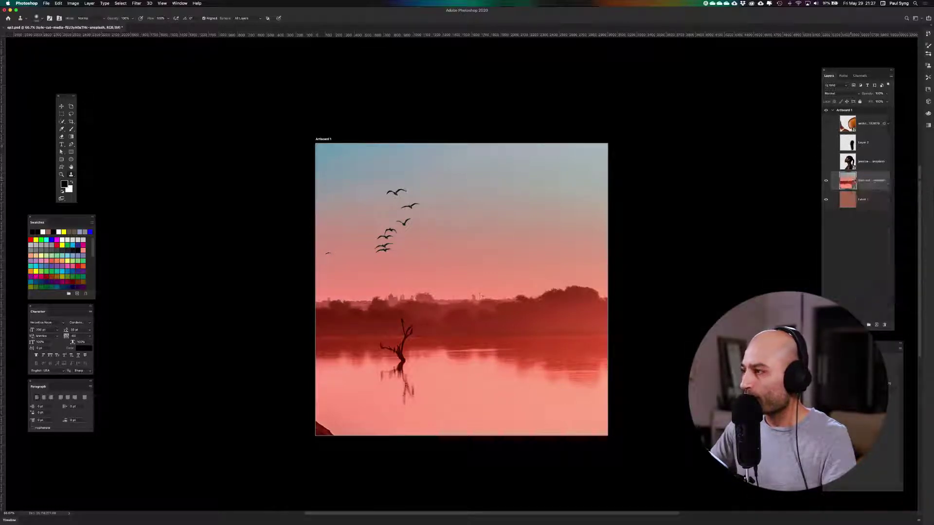
Rasterize the lake photo layer and clone clear water over the dead tree's reflection.
right_click(854, 181)
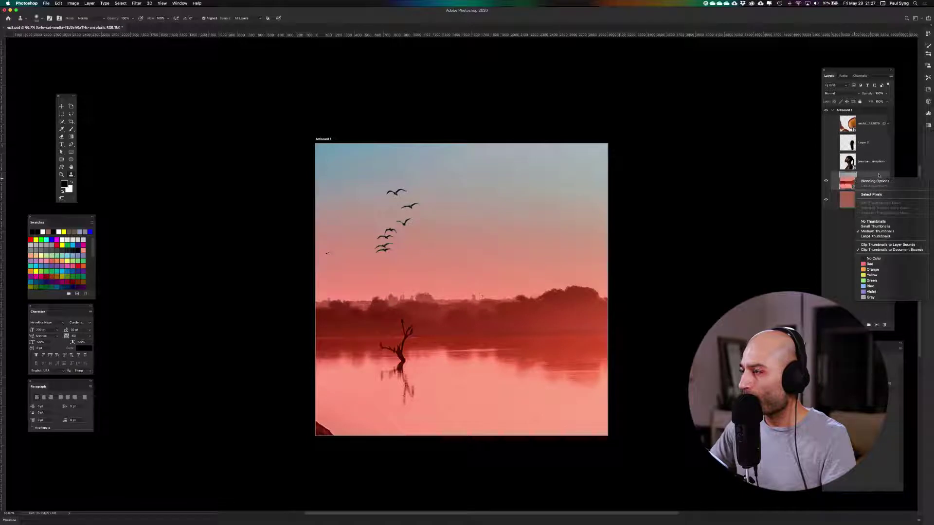
key("Escape")
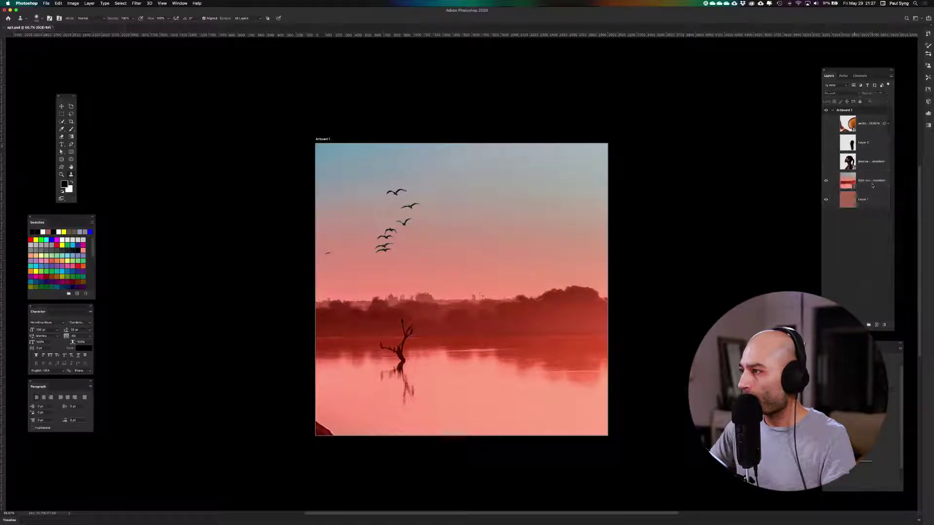
right_click(855, 180)
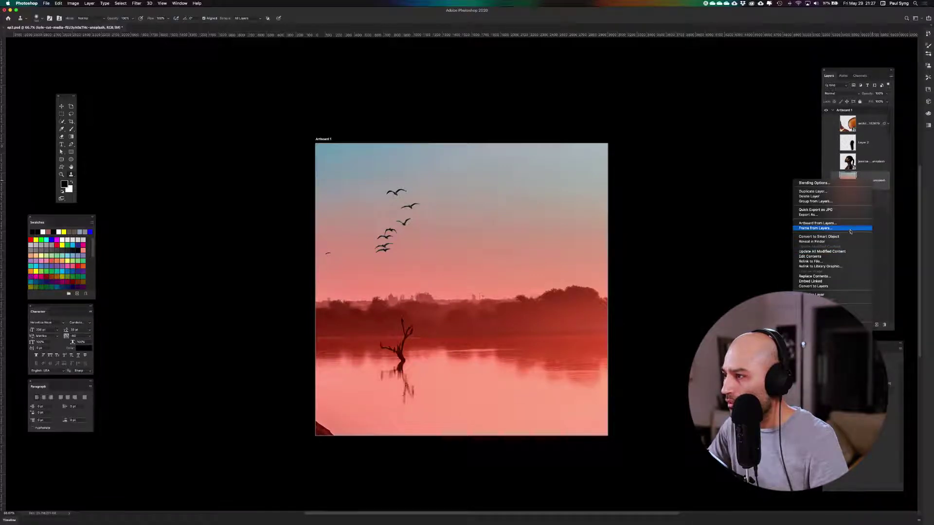
left_click(840, 295)
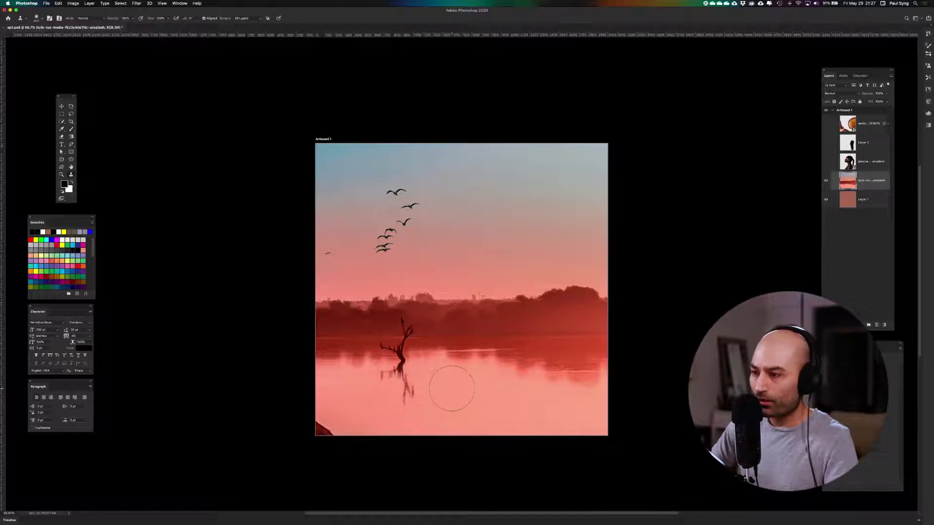
left_click(467, 389, "alt")
mouse_move(413, 392)
left_mouse_down()
mouse_move(396, 374)
mouse_move(395, 388)
left_mouse_up()
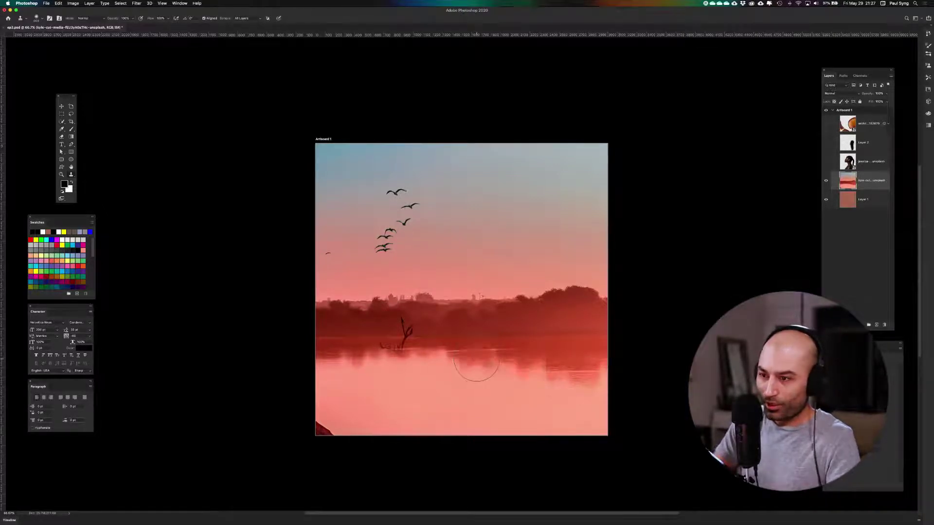
Try to clone over the upper branches of the dead tree with the large brush.
key("super+equal")
key("super+equal")
key("super+equal")
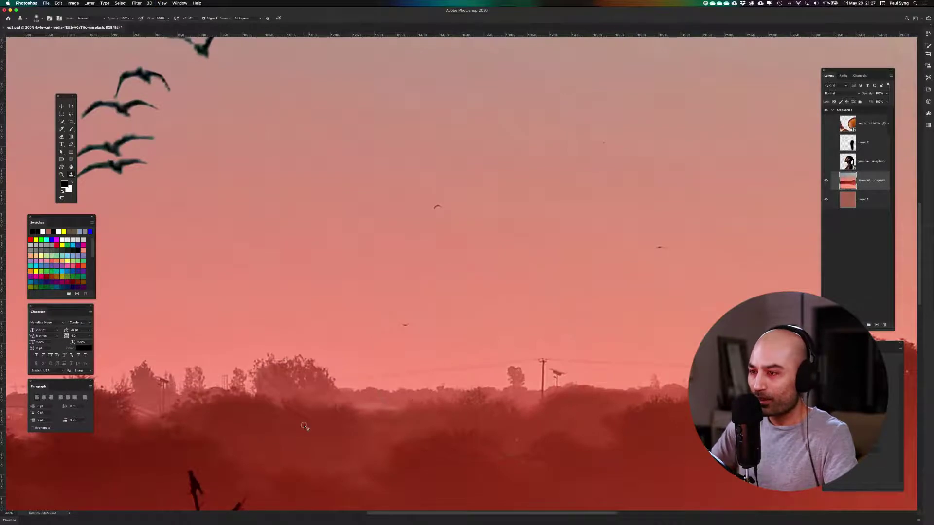
left_click_drag(304, 425, 535, 183)
left_click_drag(427, 321, 492, 266)
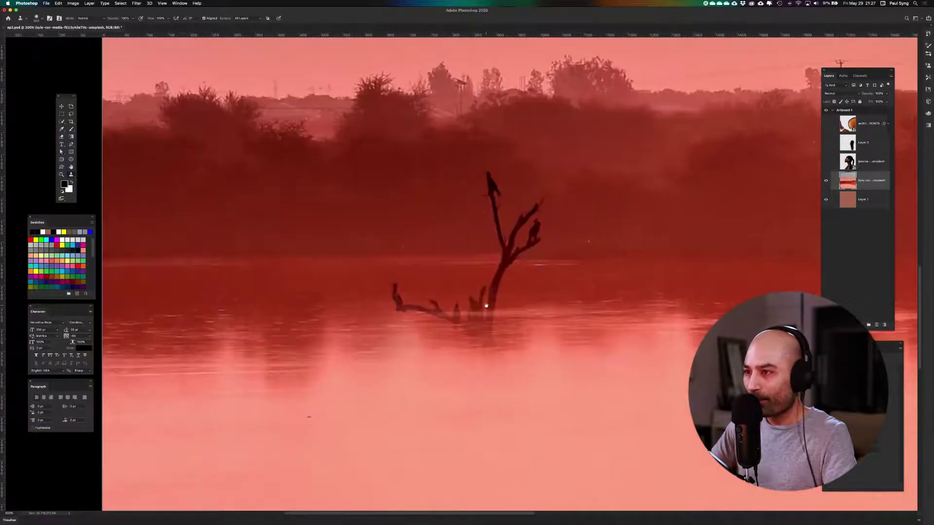
left_click_drag(486, 306, 457, 291)
left_click_drag(482, 163, 483, 174)
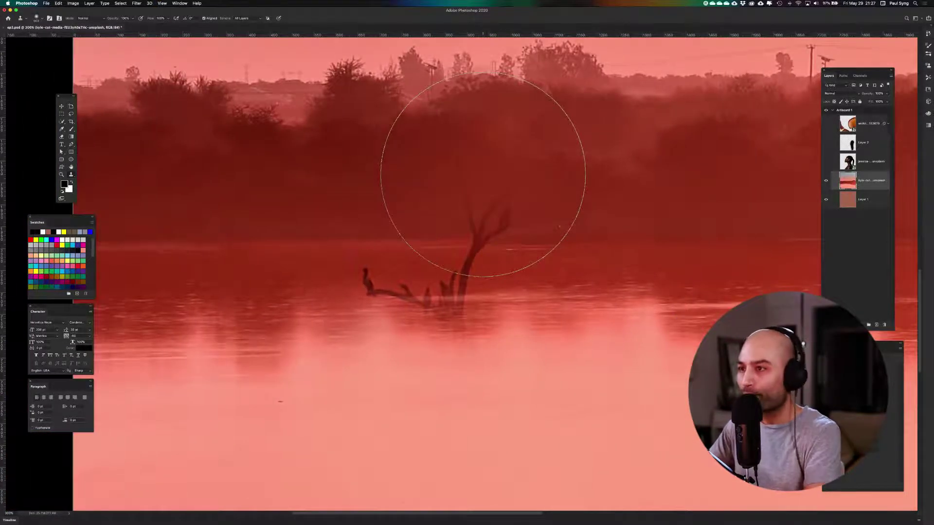
key("super+z")
Paint out the dead tree and its low branches with a smaller Clone Stamp brush, sampling the dark shoreline beside it.
key("bracketleft")
key("bracketleft")
key("bracketleft")
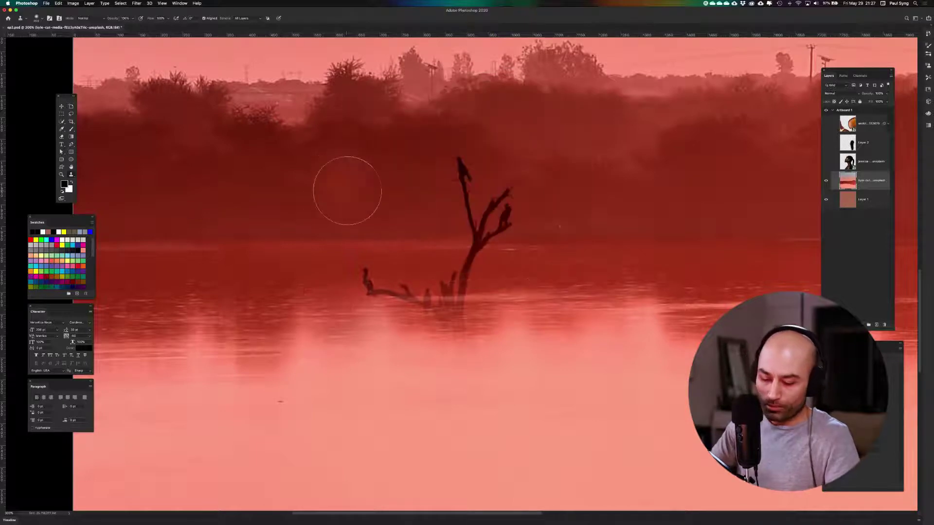
key("alt")
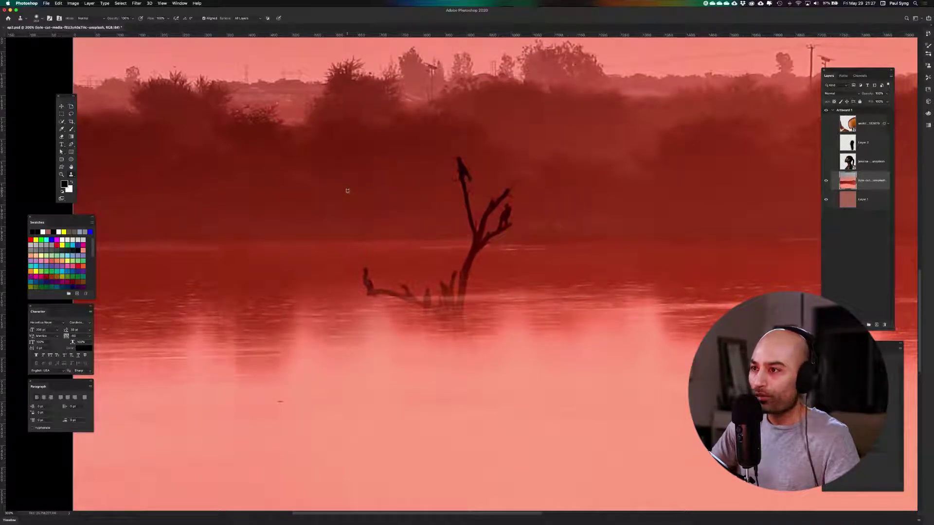
left_click(347, 190, "alt")
mouse_move(462, 183)
left_mouse_down()
mouse_move(513, 193)
mouse_move(499, 210)
mouse_move(482, 209)
mouse_move(535, 218)
left_mouse_up()
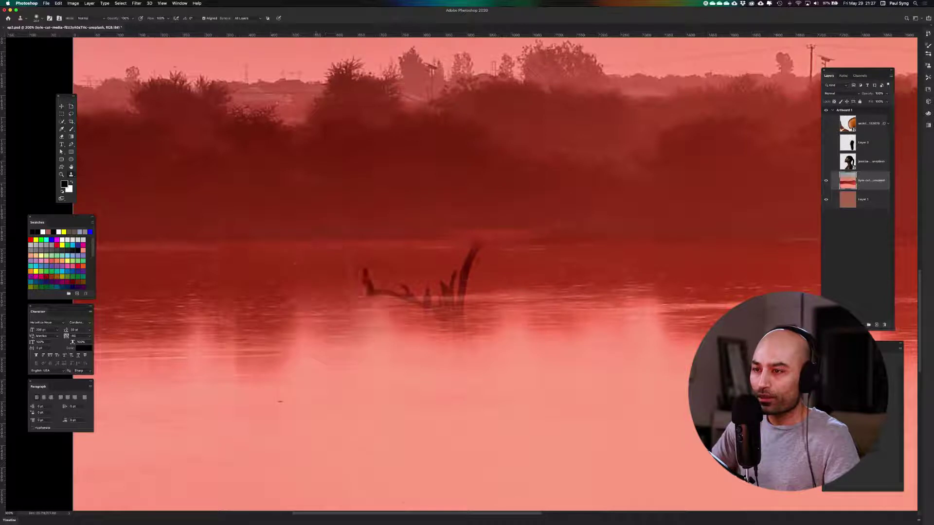
mouse_move(316, 275)
left_mouse_down()
mouse_move(396, 267)
mouse_move(379, 283)
mouse_move(423, 281)
mouse_move(396, 271)
mouse_move(410, 279)
left_mouse_up()
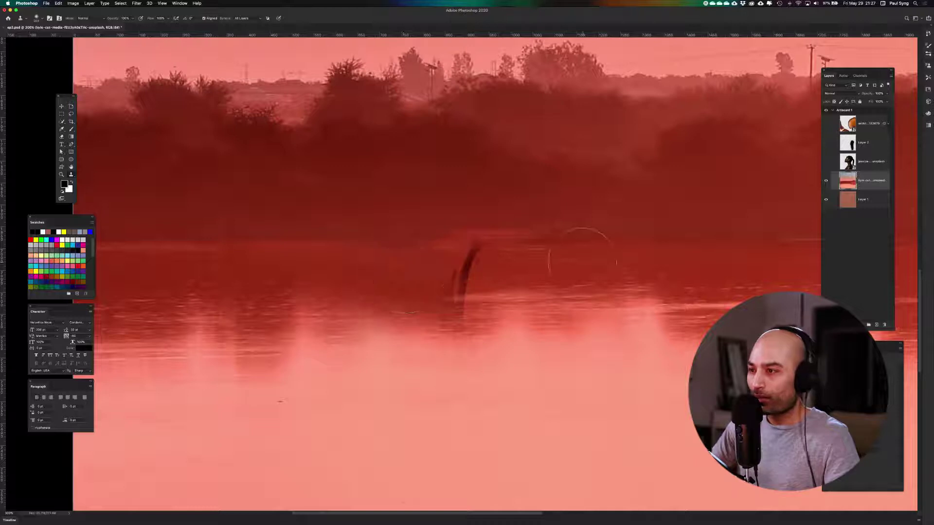
mouse_move(494, 260)
left_mouse_down()
mouse_move(472, 262)
mouse_move(463, 277)
mouse_move(454, 339)
left_mouse_up()
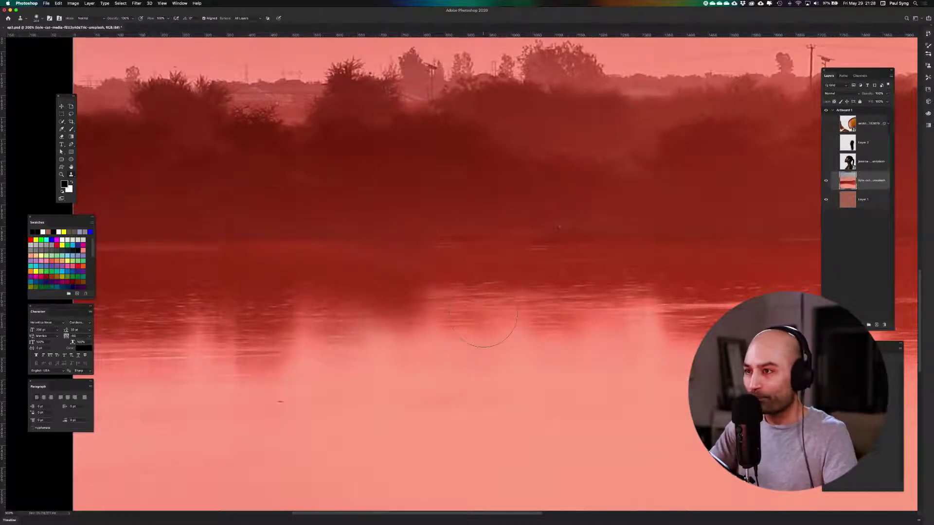
Show the three hidden layers with the woman and the staircase above the retouched lake photo.
key("super+0")
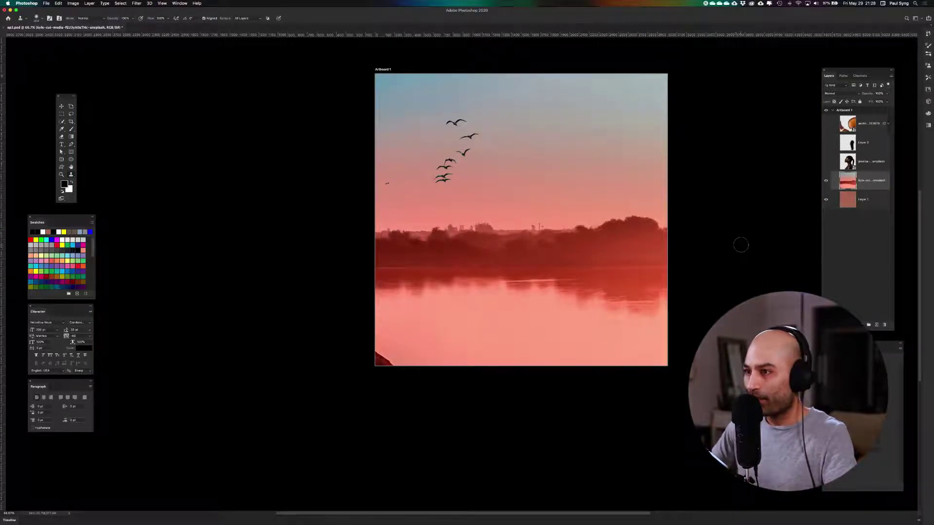
left_click_drag(715, 250, 694, 285)
scroll(694, 285, "right", 1)
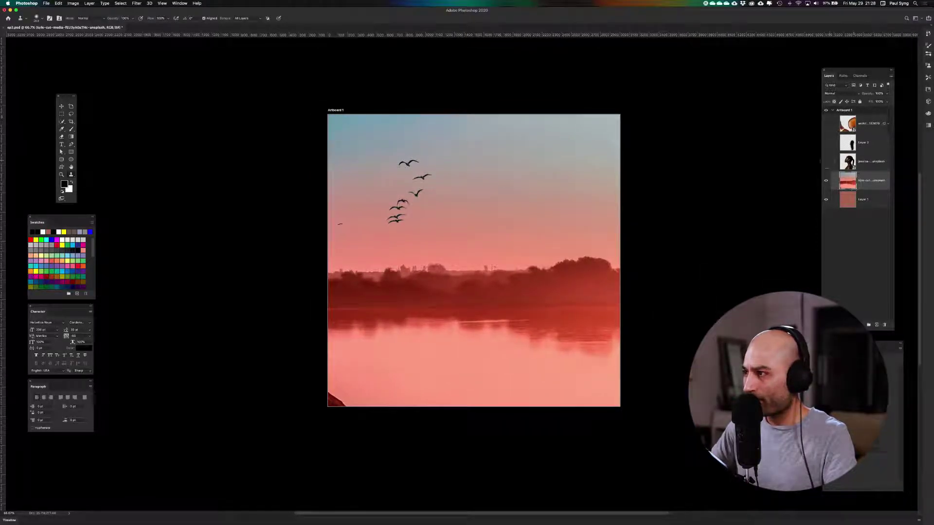
left_click(825, 161)
left_click(825, 142)
left_click(826, 123)
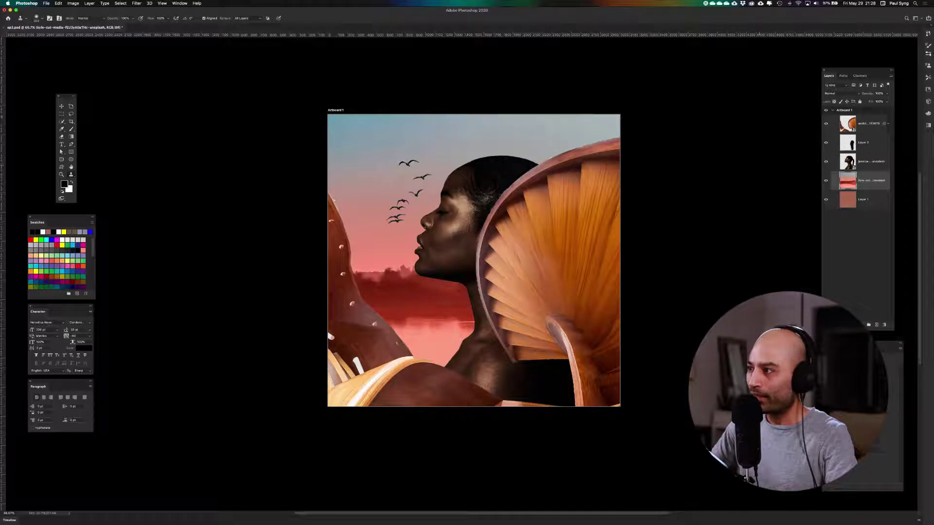
Add a Gradient Map adjustment layer above the staircase layer with the blue, red and yellow gradient preset.
left_click(873, 124)
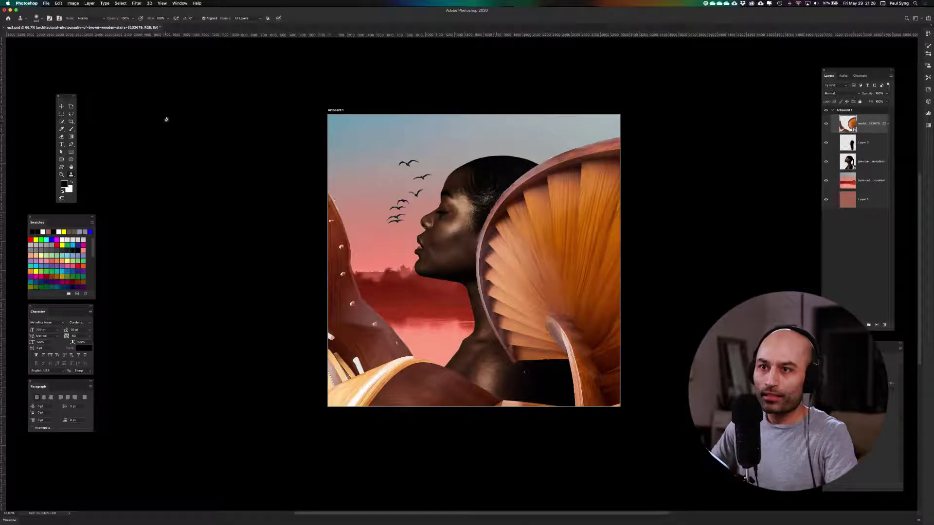
left_click(62, 107)
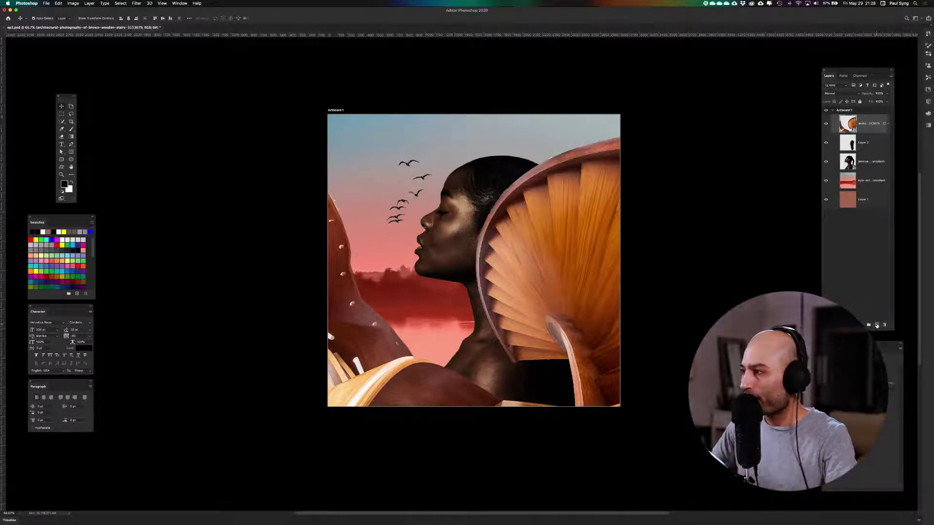
left_click(877, 324)
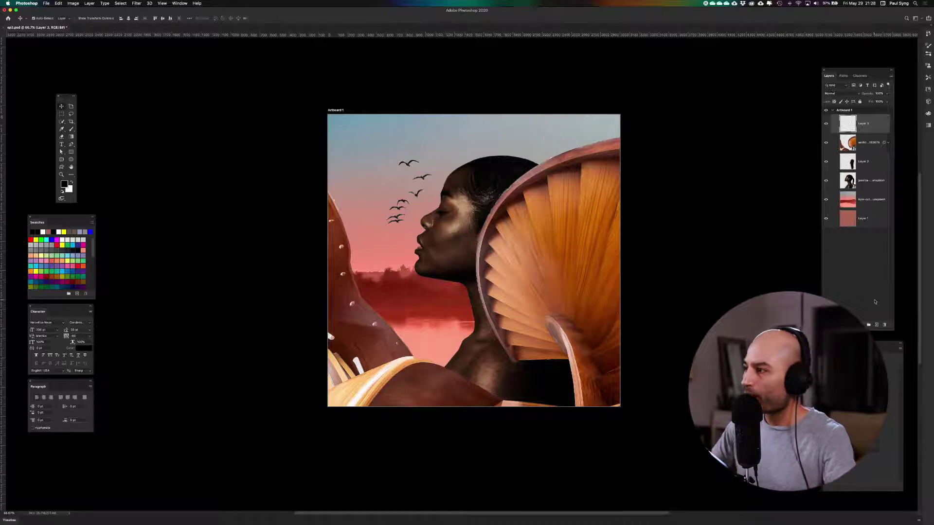
key("super+z")
left_click(860, 325)
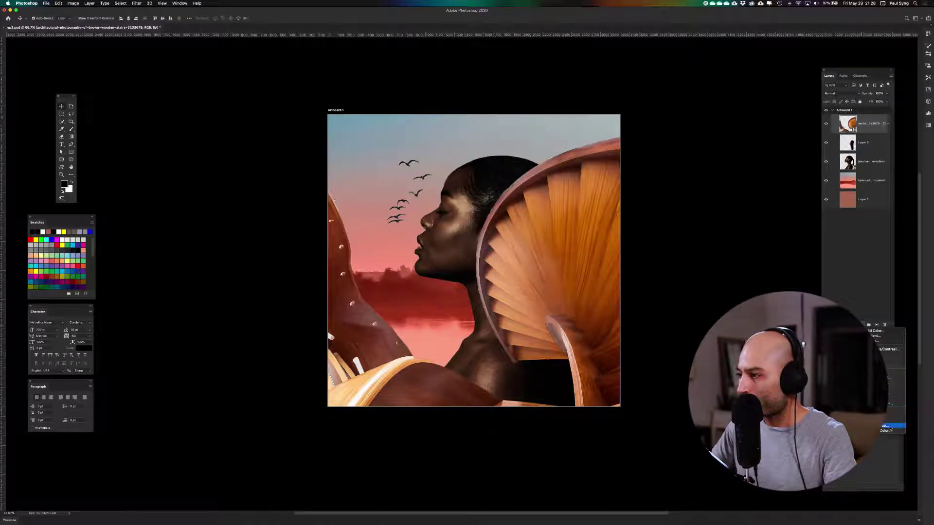
left_click(886, 427)
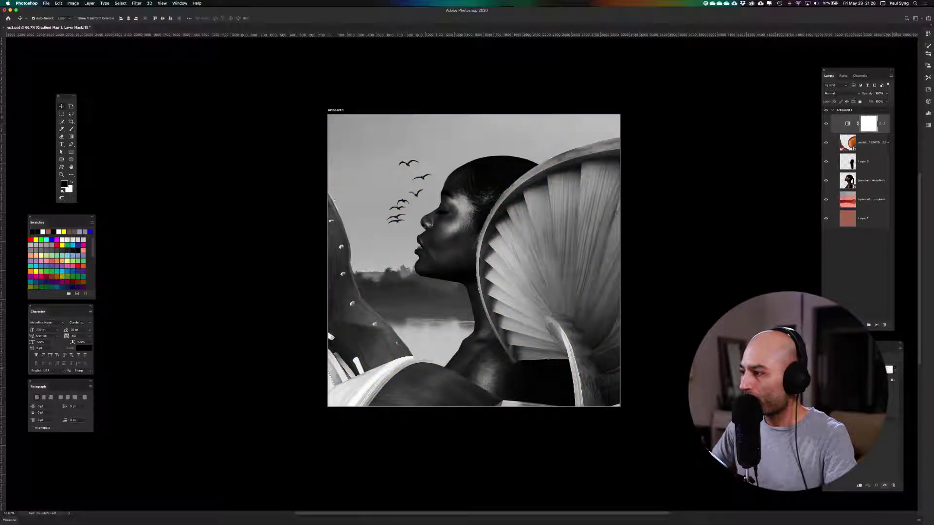
left_click(842, 394)
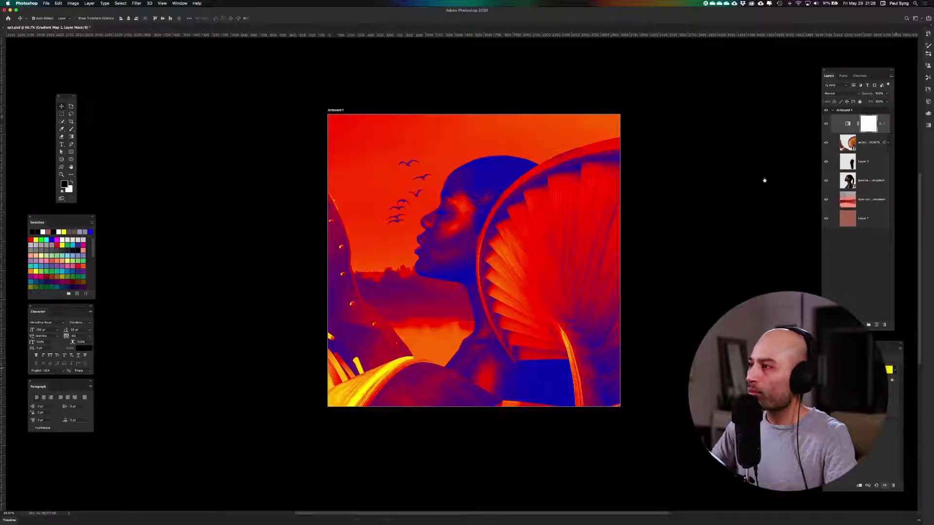
Set the gradient map layer's blend mode to Screen and its opacity to 60%.
left_click(850, 94)
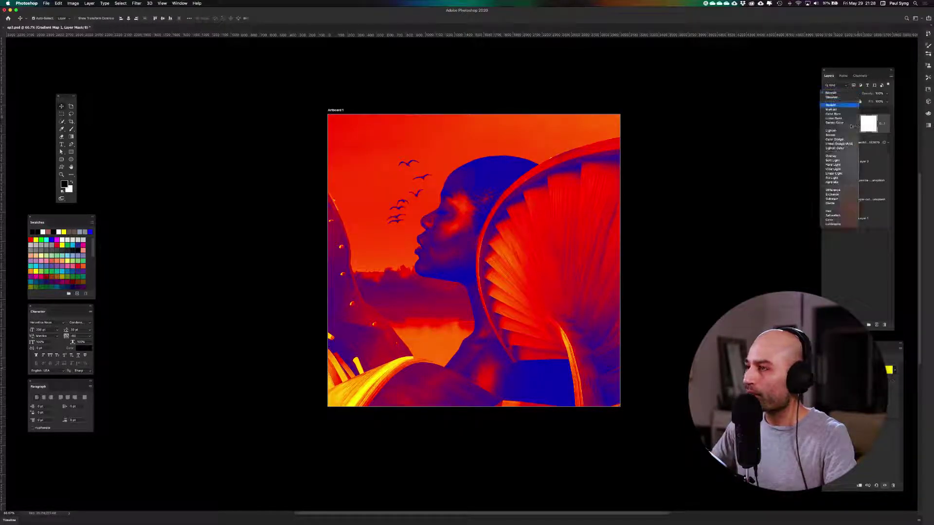
left_click(849, 134)
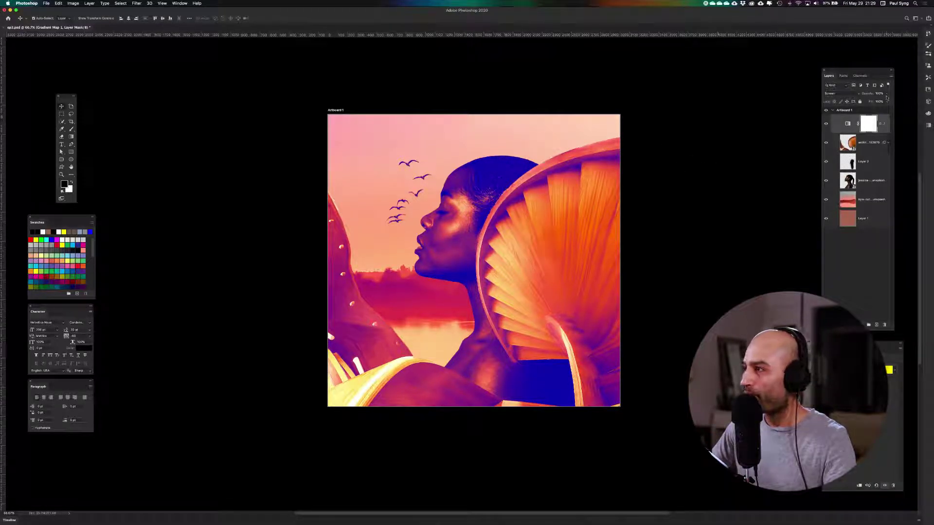
left_click(879, 93)
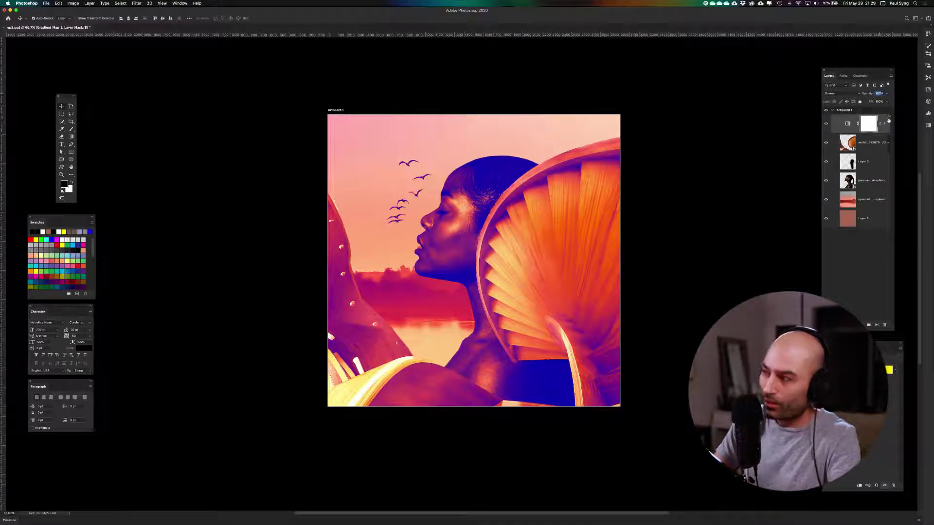
type("60")
key("Return")
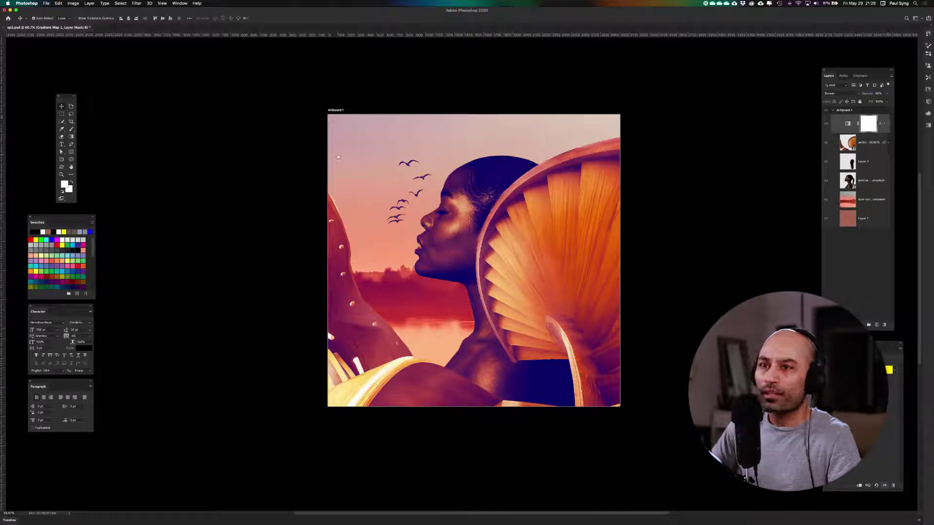
Deselect the gradient map layer and save the document.
left_click(222, 240)
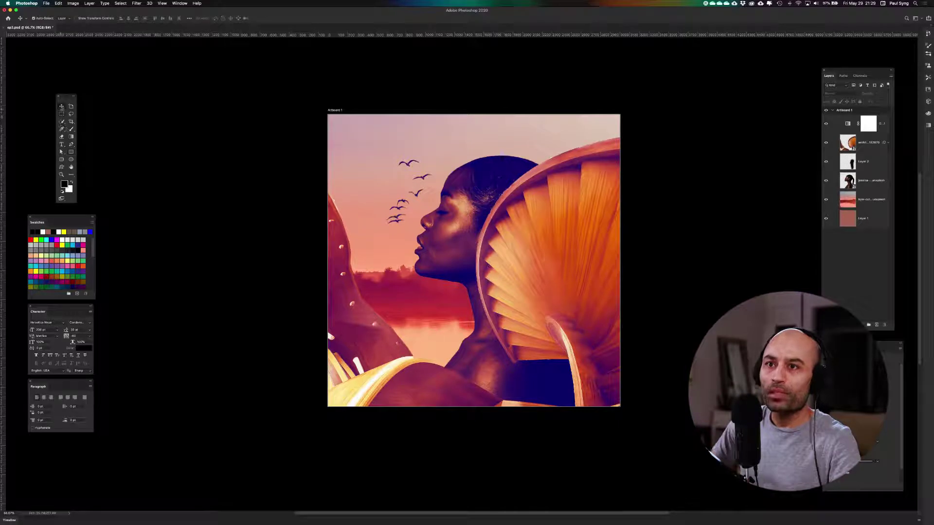
left_click(46, 3)
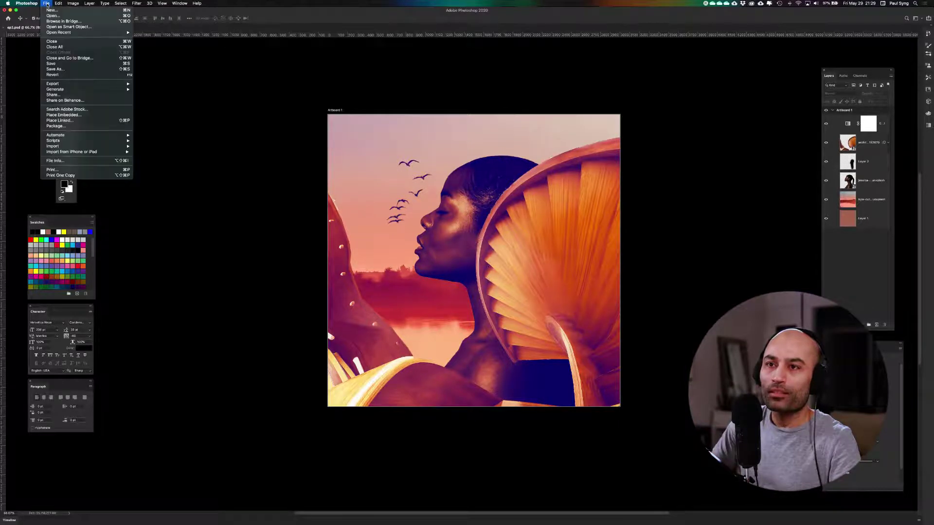
left_click(51, 64)
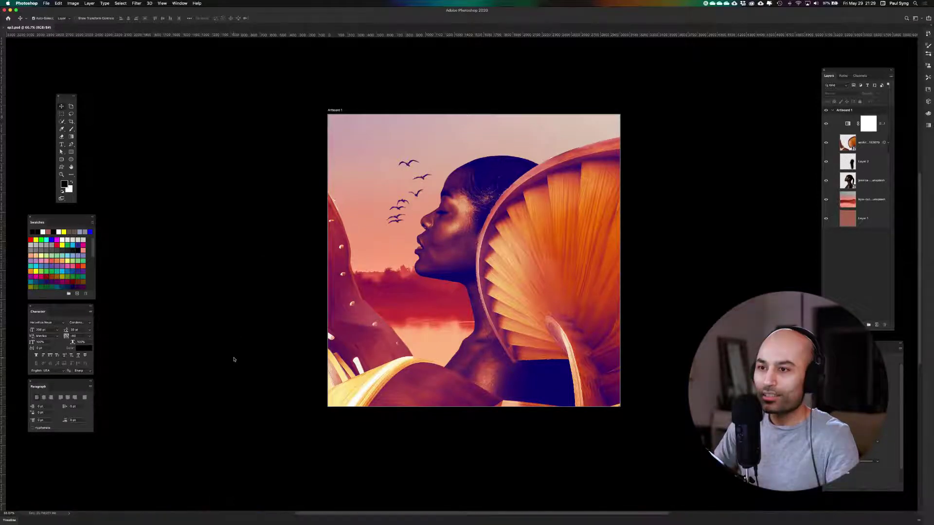
Switch to Chrome, search Google for "zen quotes" and open the page "430 Zen Quotes That Will Make You Feel Peaceful".
key("ctrl+Up")
left_click(214, 319)
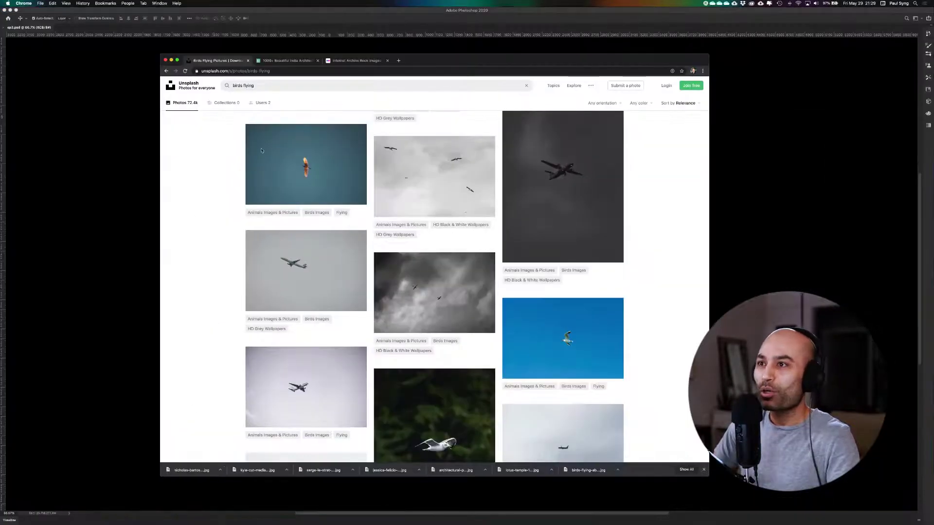
left_click(367, 60)
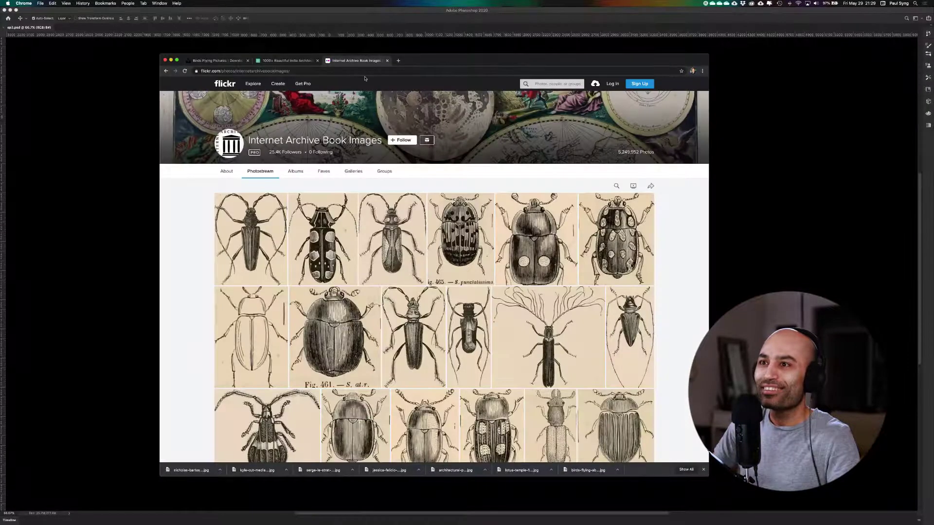
left_click(358, 71)
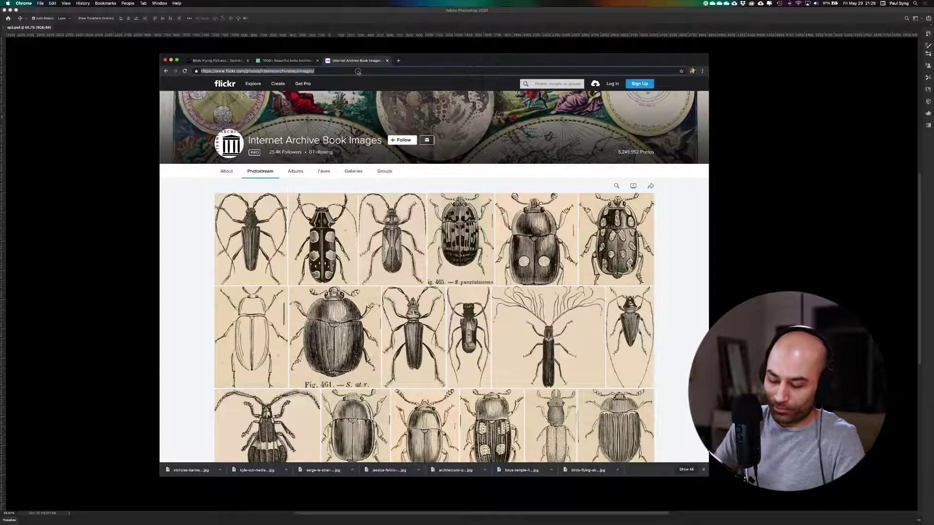
type("zen ")
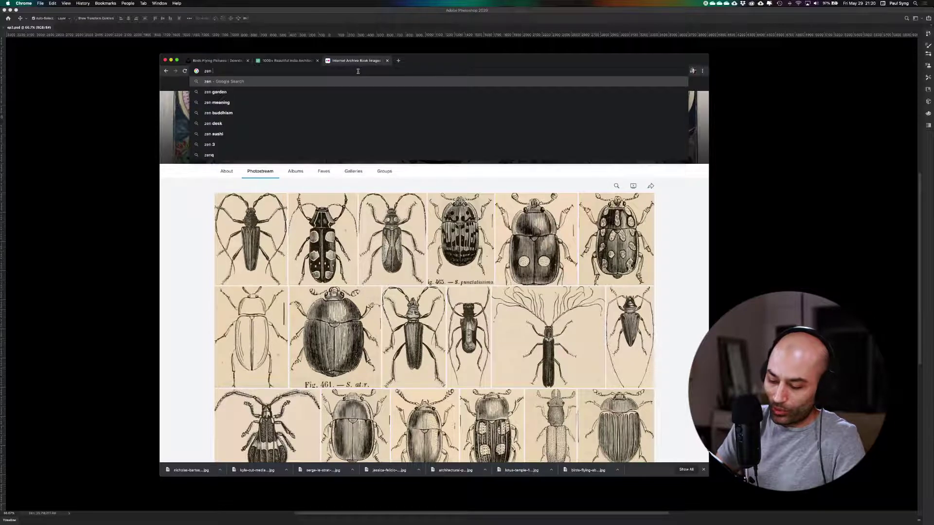
type("quotes")
key("Return")
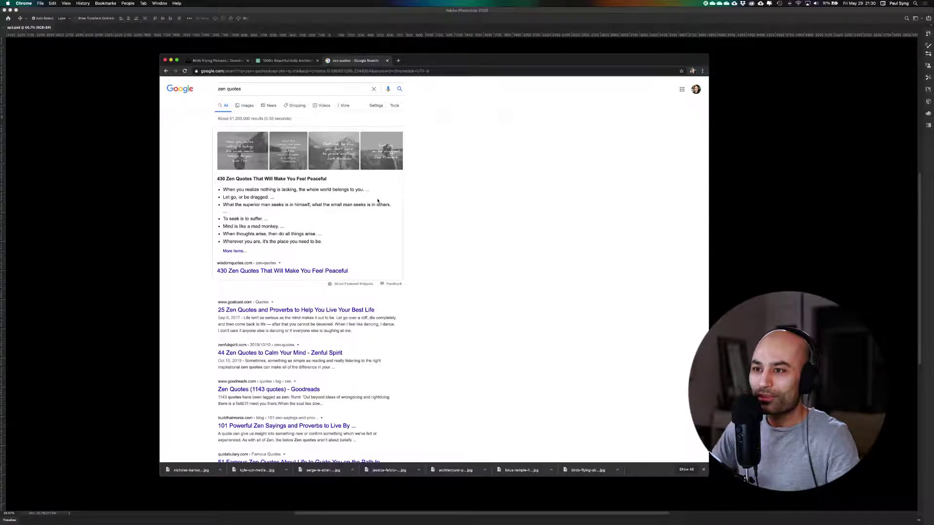
left_click(315, 272)
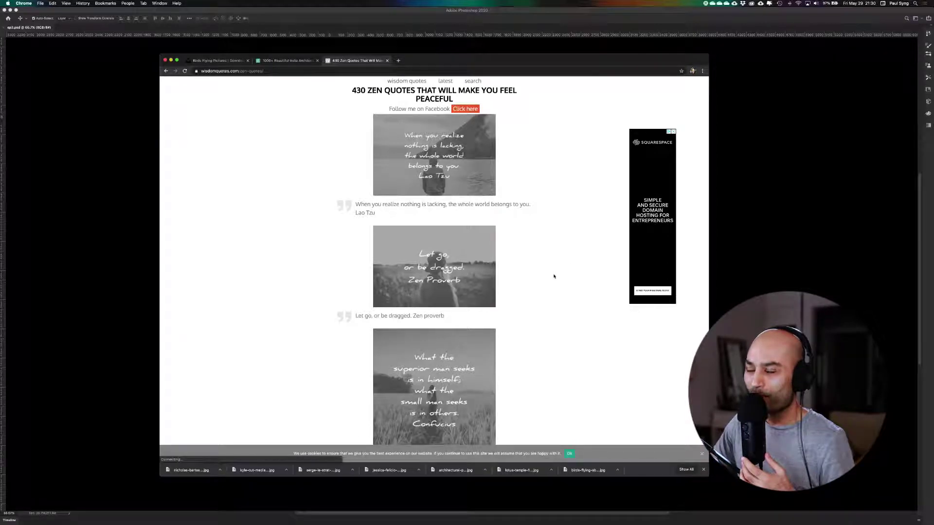
Copy the quote "To seek is to suffer. To seek nothing is bliss. Bodhidharma" from the zen quotes page.
scroll(553, 276, "down", 4)
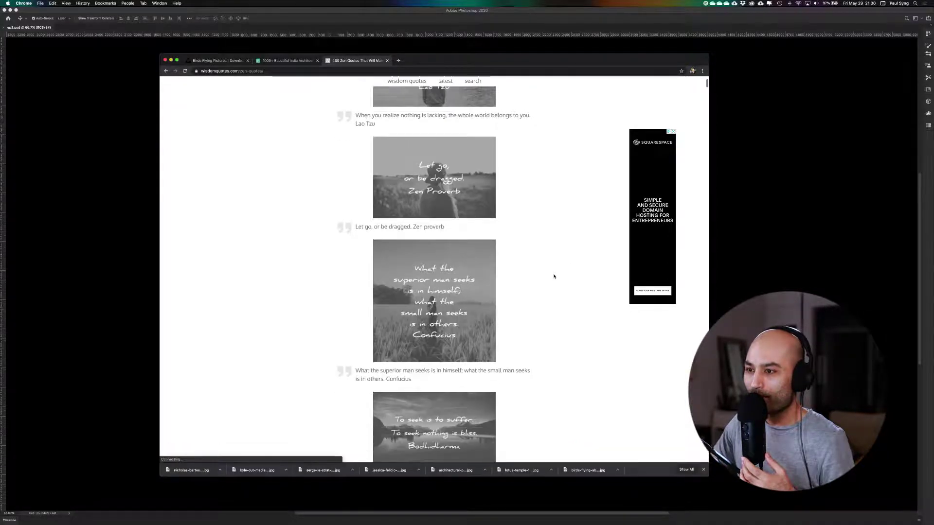
scroll(554, 276, "down", 5)
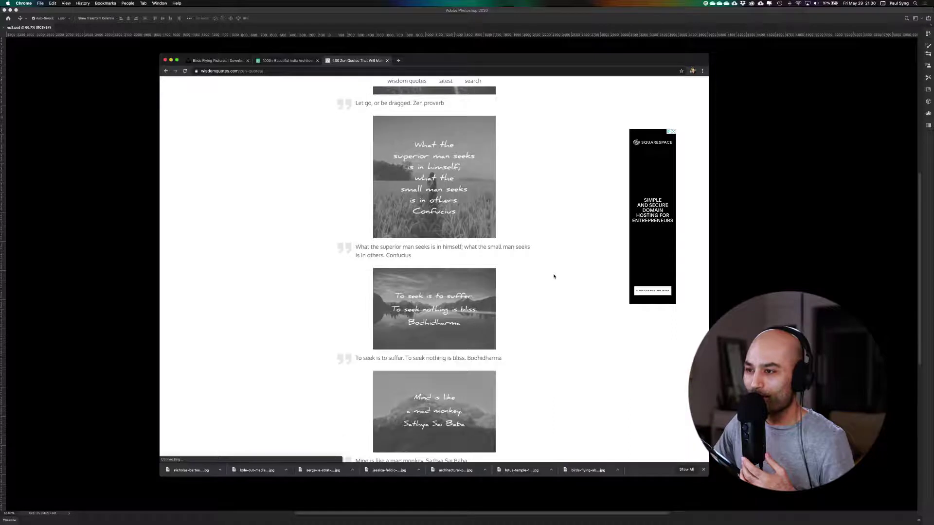
scroll(553, 276, "down", 2)
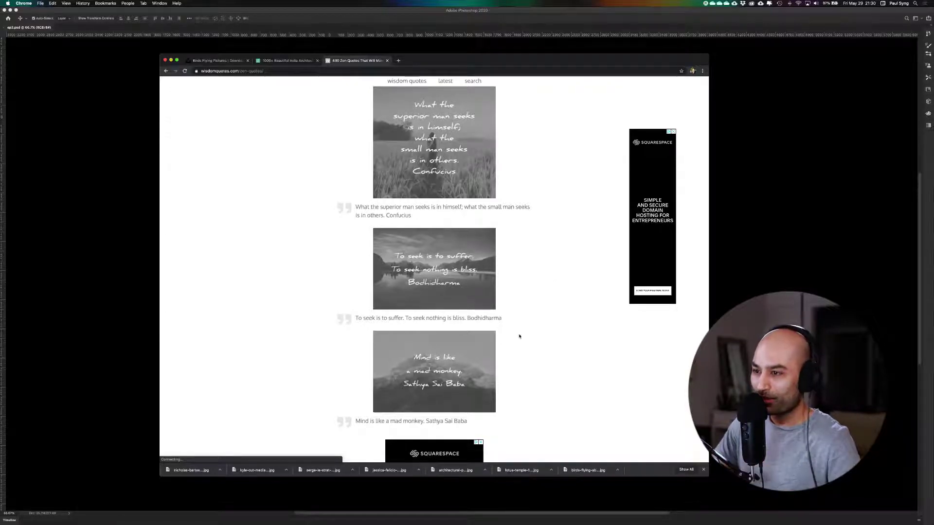
left_click_drag(505, 318, 356, 319)
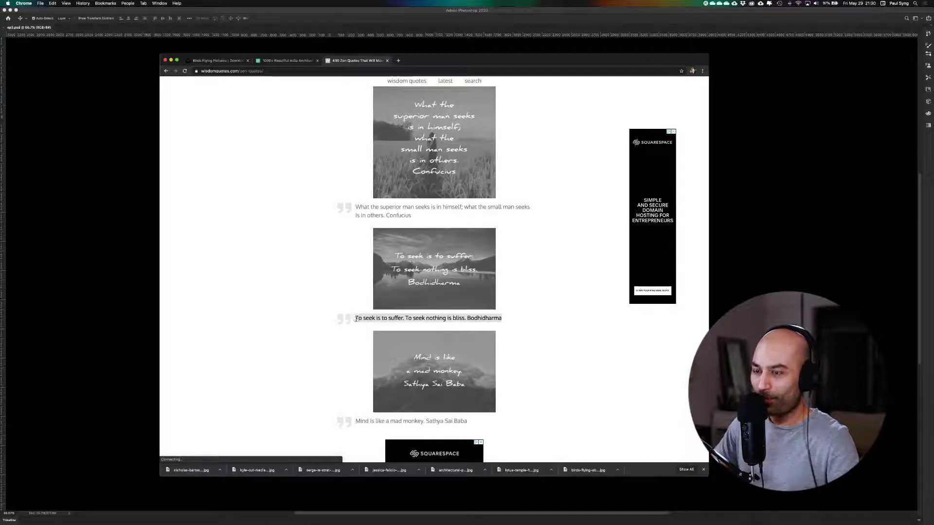
key("super+c")
left_click(540, 320)
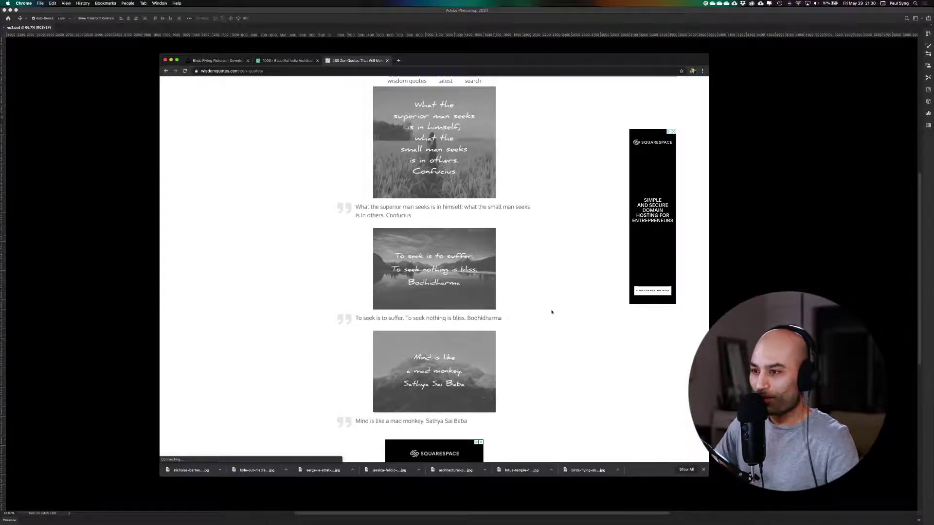
Read through the further zen quotes on the page down to the section "The Best Zen Quotes".
scroll(541, 323, "down", 6)
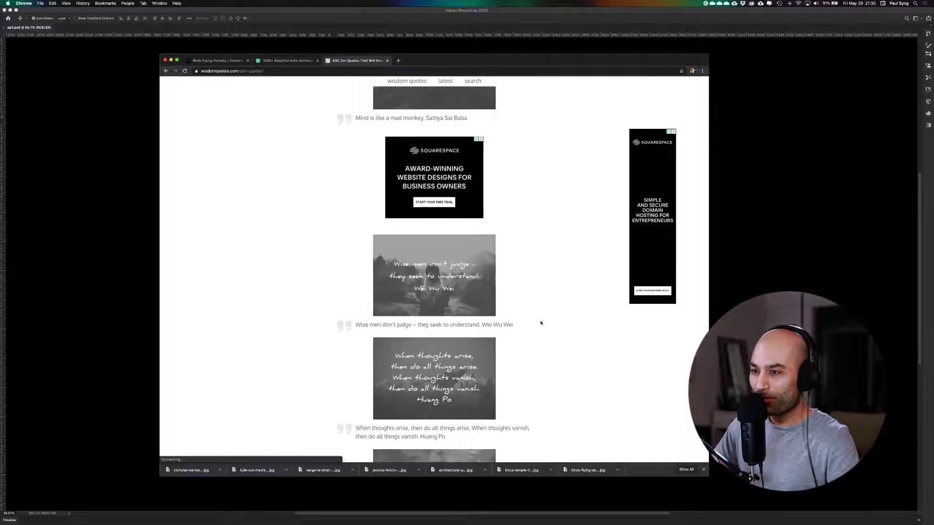
scroll(541, 323, "down", 5)
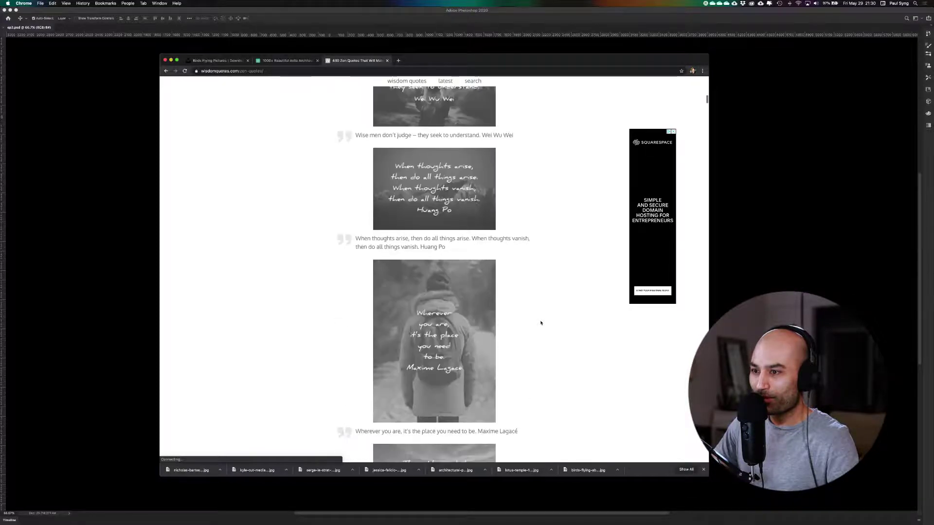
scroll(541, 323, "down", 8)
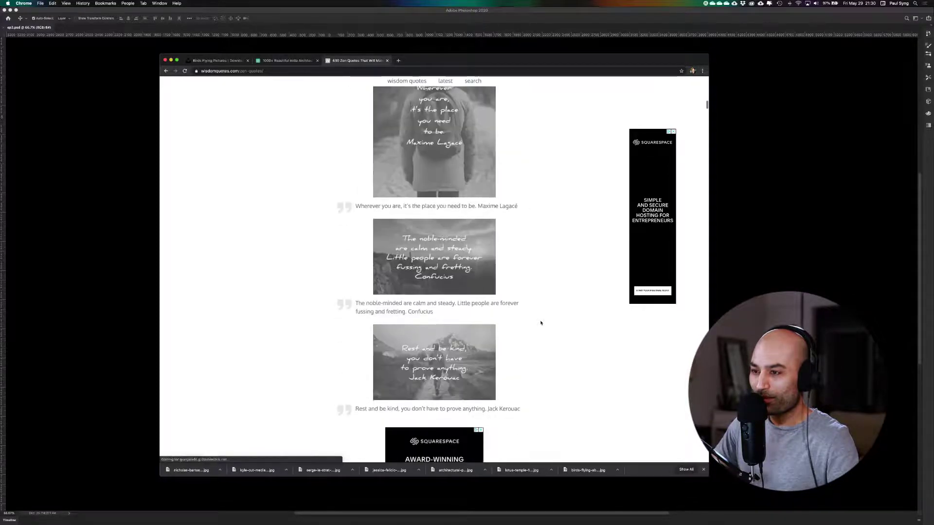
scroll(541, 323, "down", 7)
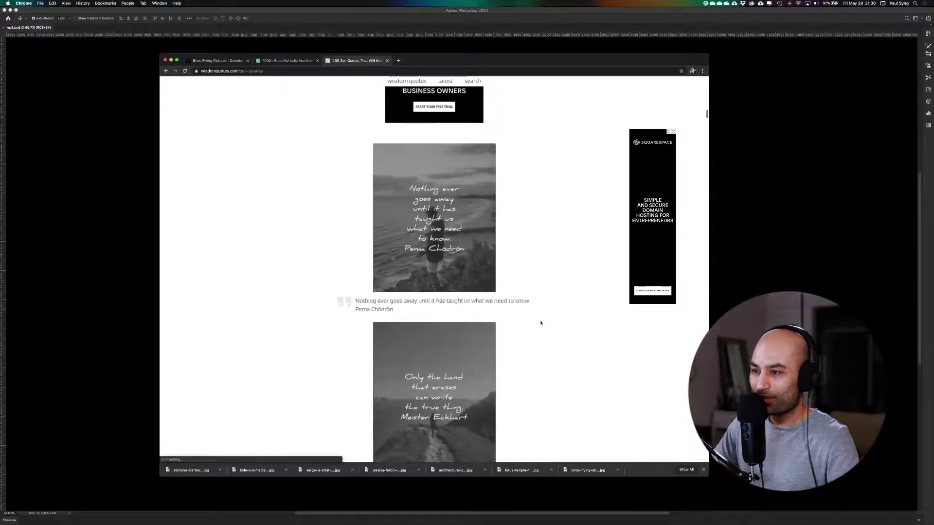
scroll(541, 323, "down", 8)
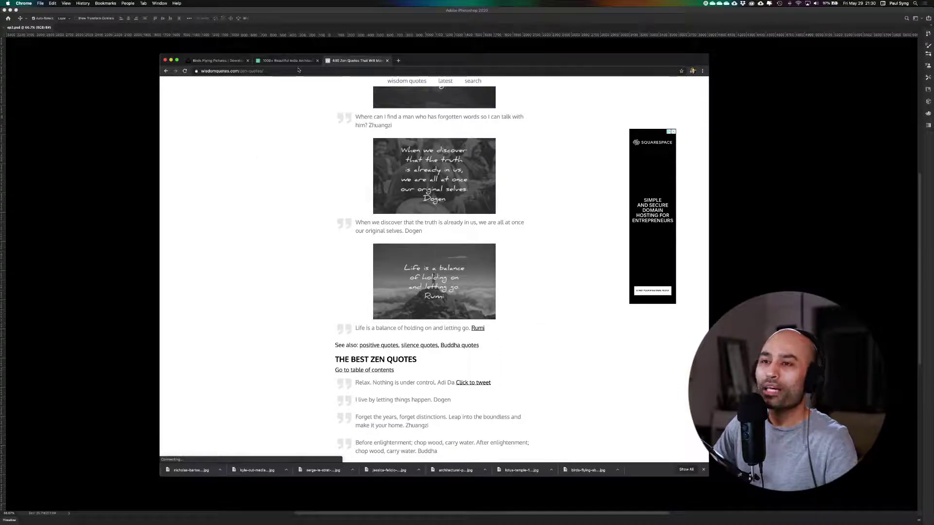
Switch to Photoshop and add a new empty layer above the gradient map layer.
left_click(145, 125)
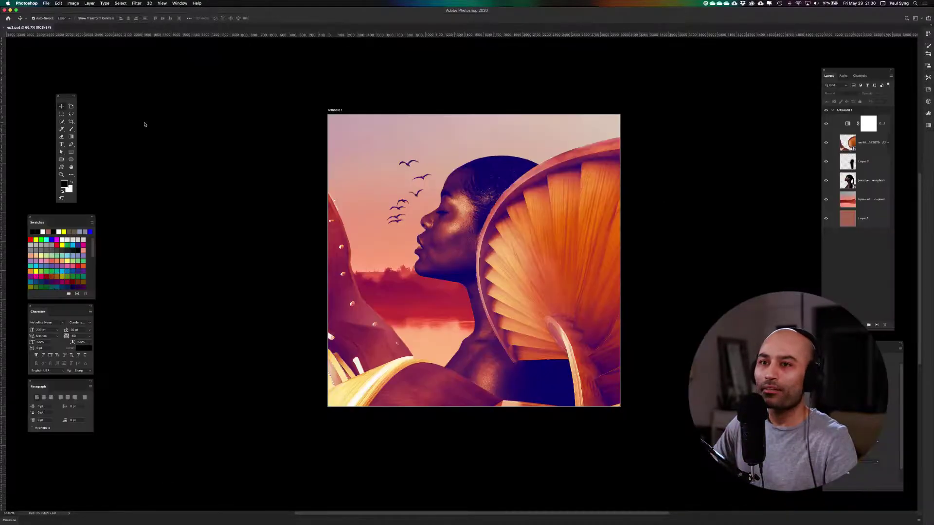
left_click(61, 144)
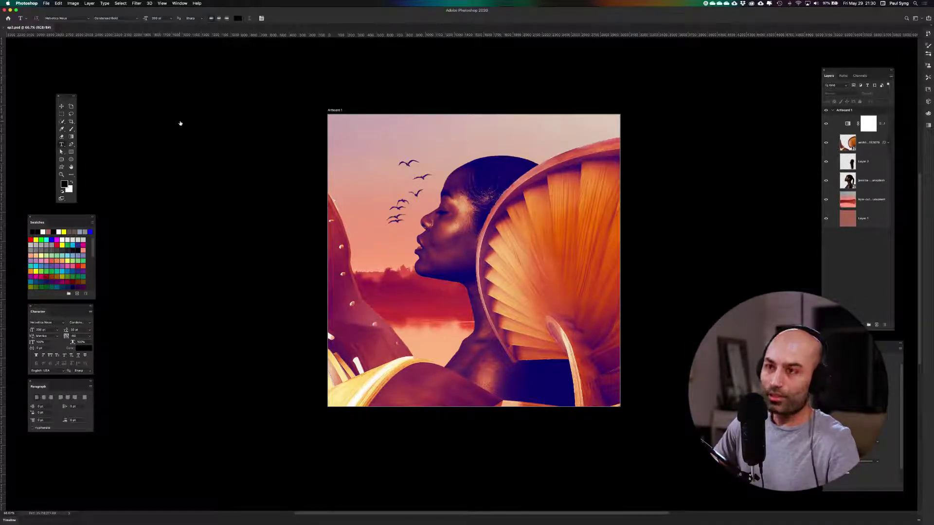
key("v")
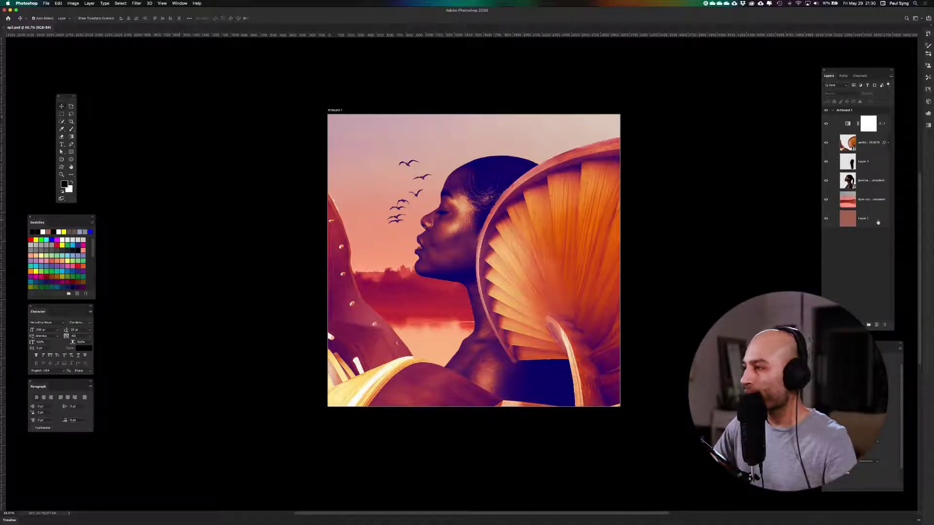
left_click(878, 222)
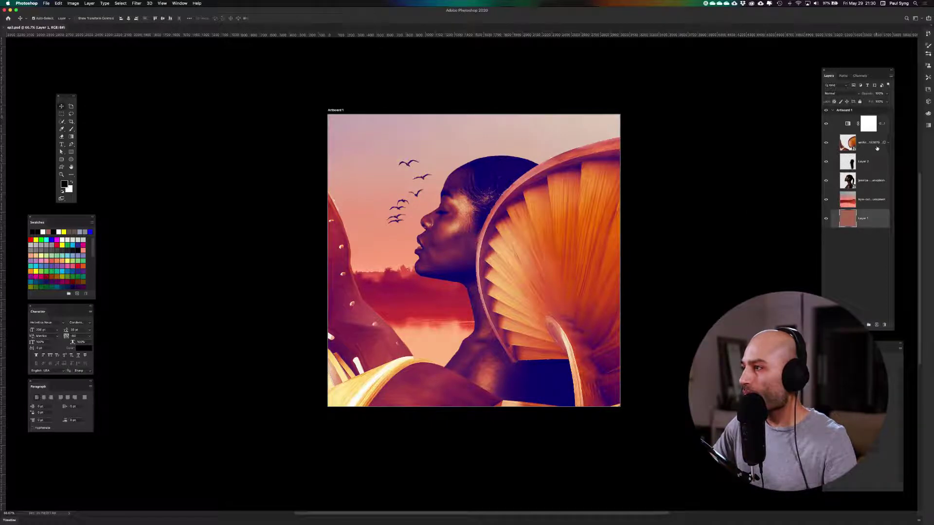
left_click(876, 147)
left_click(838, 128)
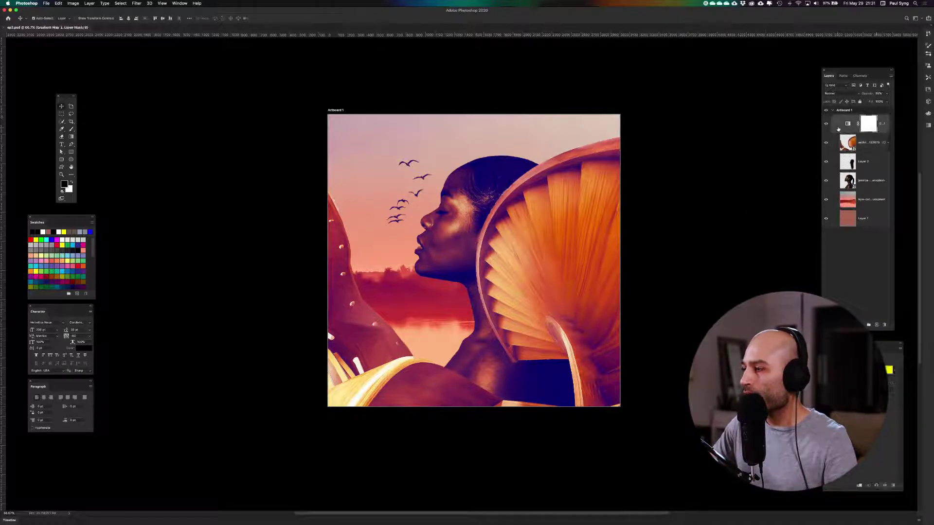
left_click(876, 325)
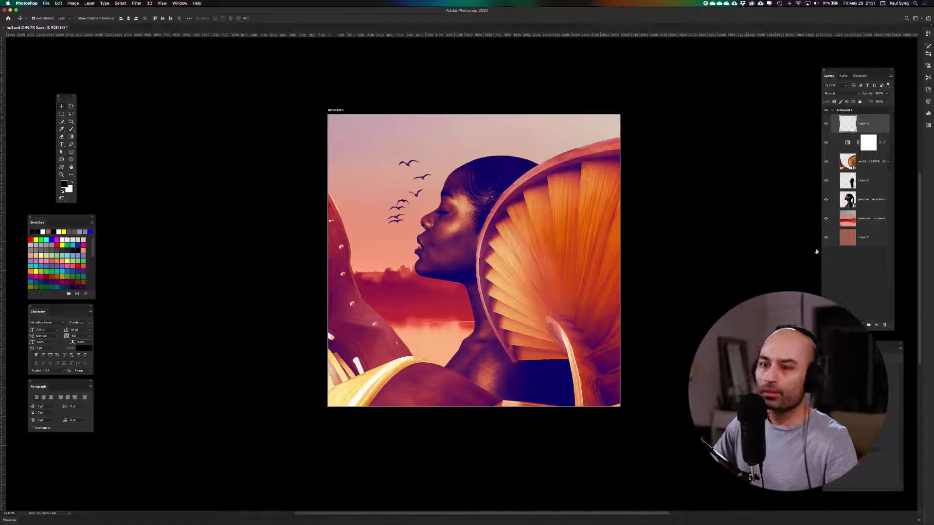
Paste the copied quote as point text over the lake and set its font size to 100 pt.
key("t")
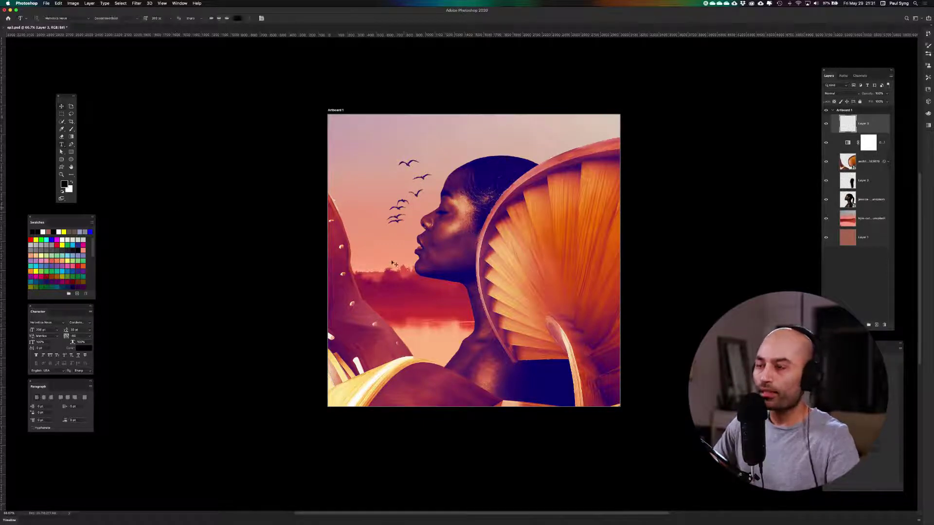
left_click(380, 289)
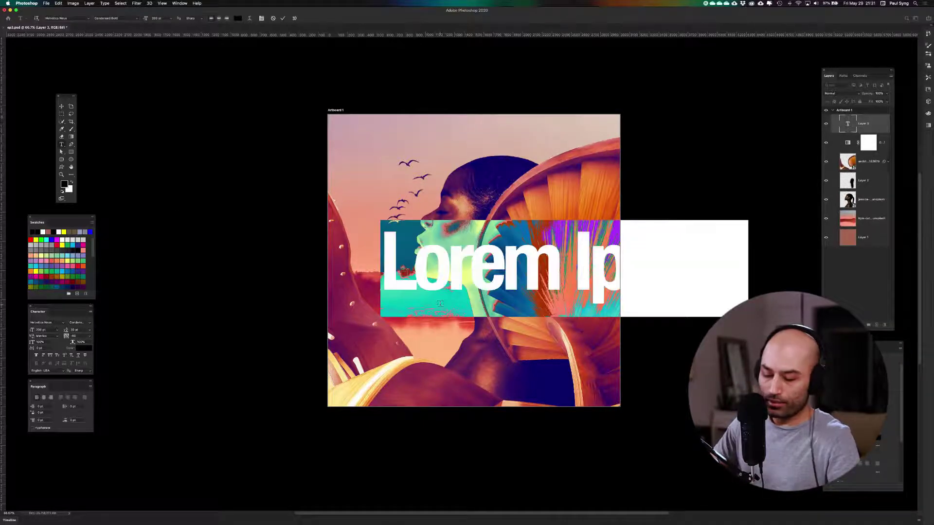
key("super+v")
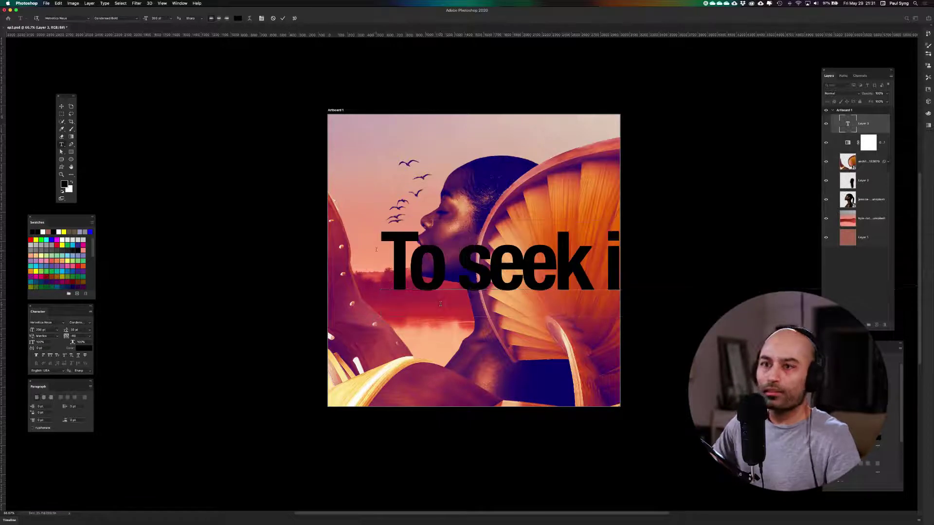
left_click(62, 106)
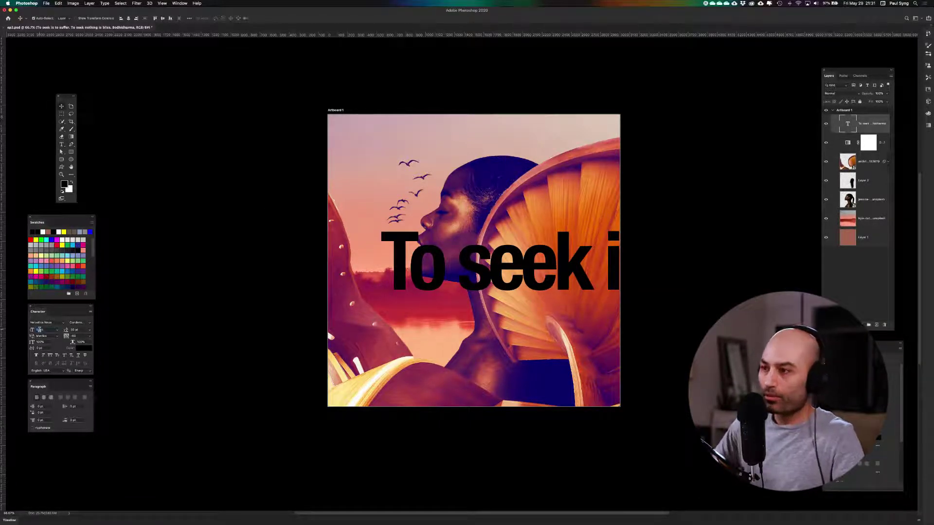
key("Return")
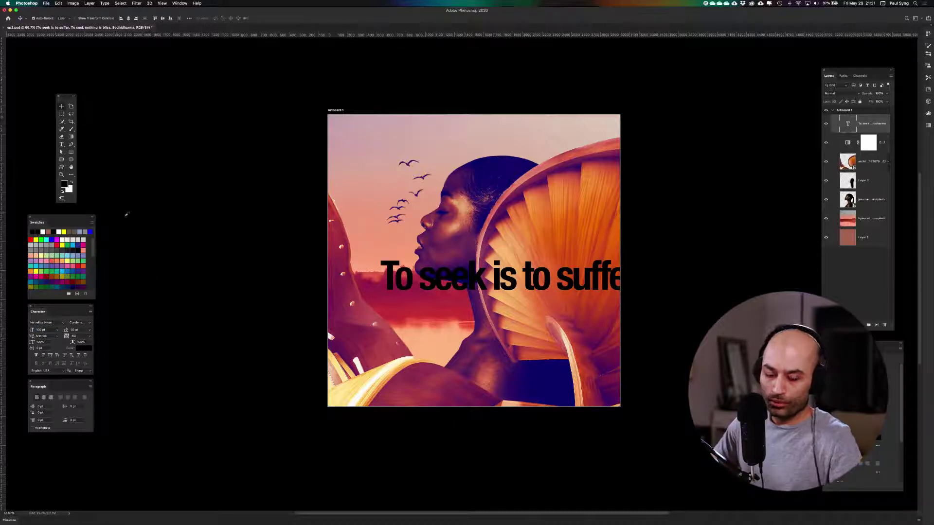
Fill the quote text with white and move it down so it starts near the artboard's left edge.
key("x")
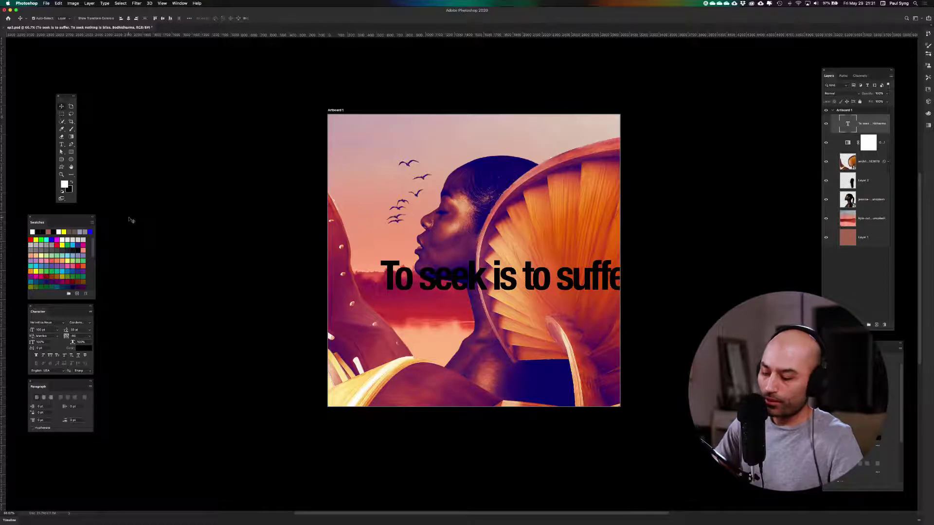
key("alt+BackSpace")
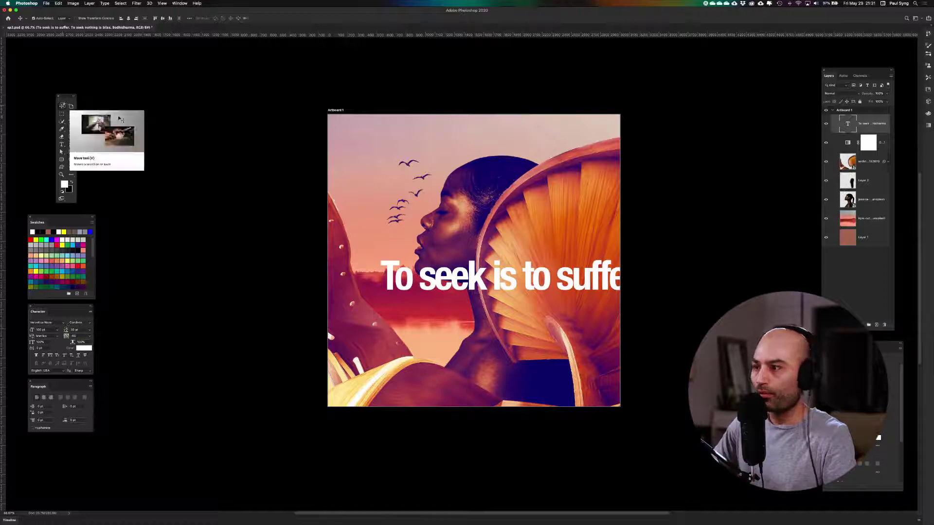
left_click_drag(496, 275, 456, 301)
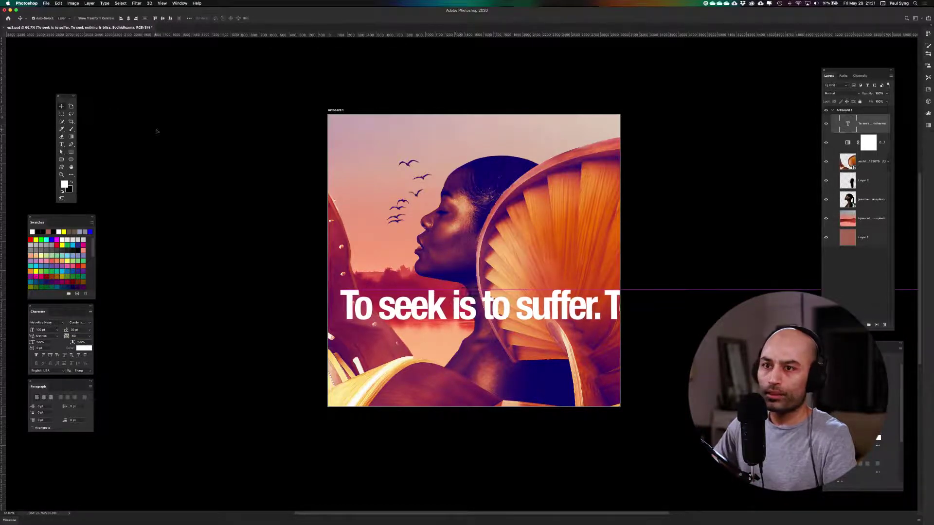
Break the quote into two lines before the second "To seek".
left_click(62, 145)
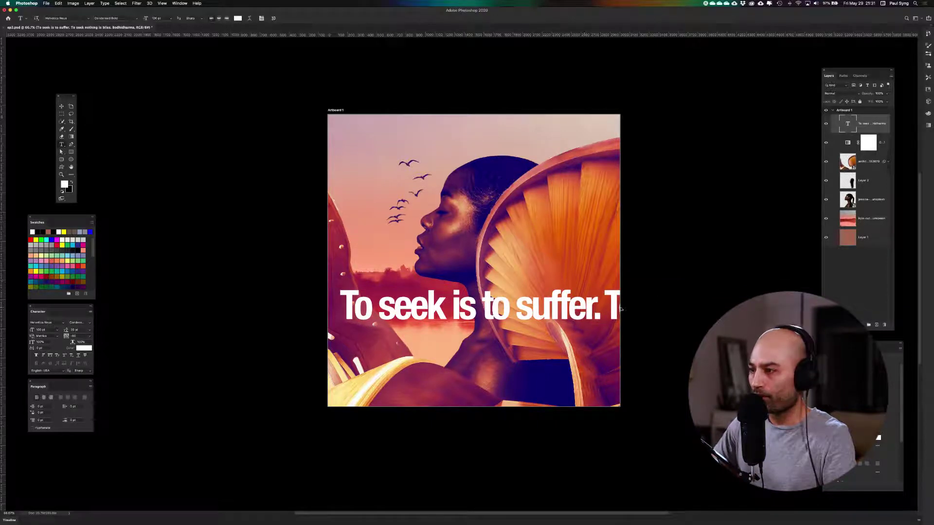
left_click(612, 306)
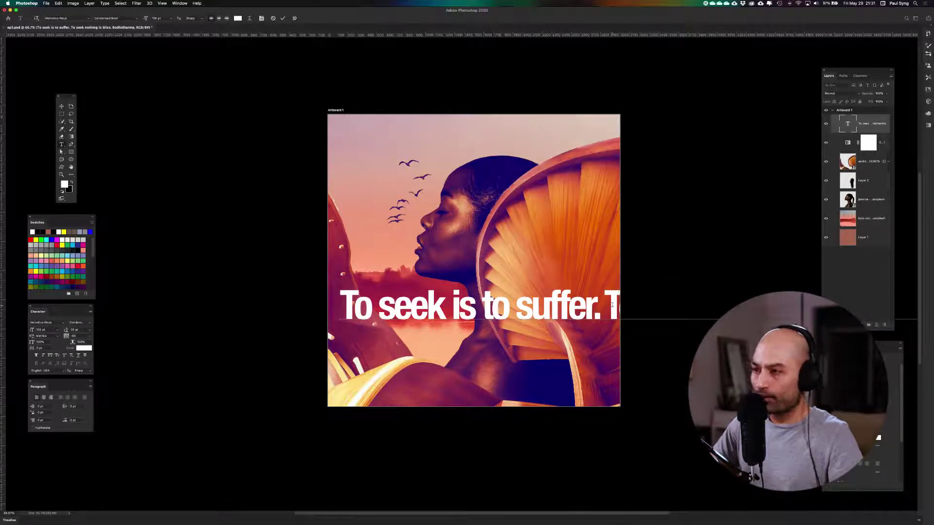
key("Return")
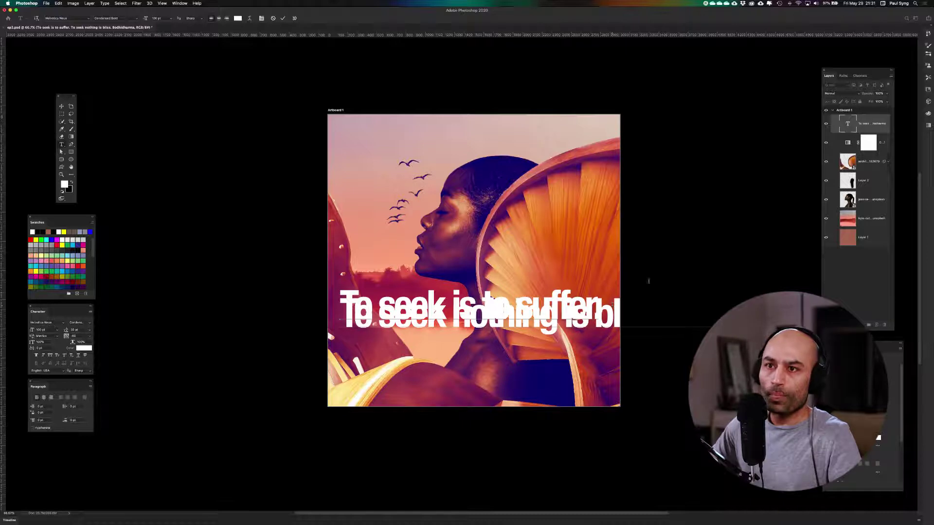
left_click(62, 106)
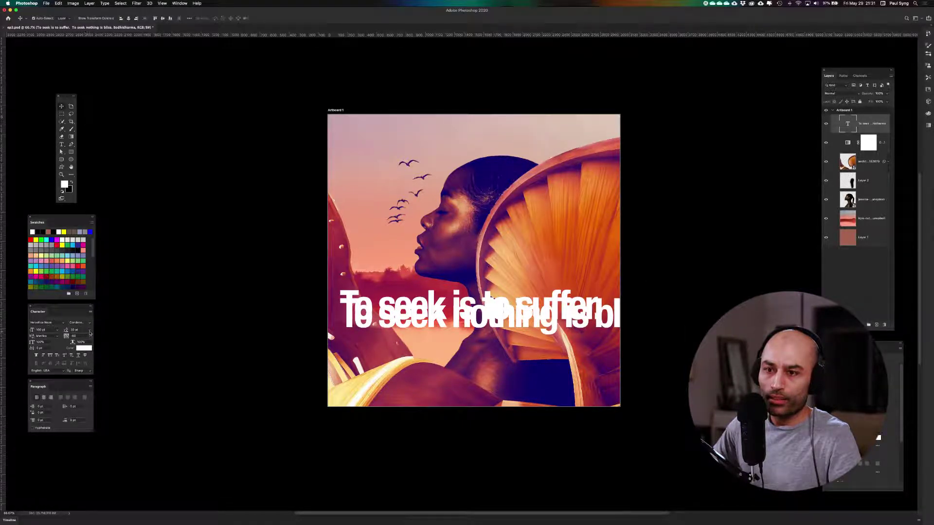
Increase the quote's leading in large increments until its two lines no longer overlap.
double_click(74, 330)
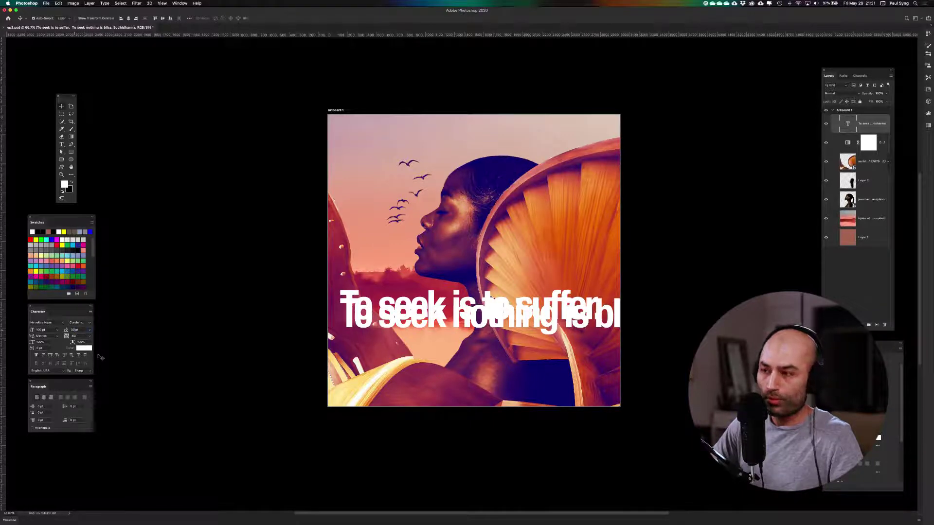
key("shift+Up")
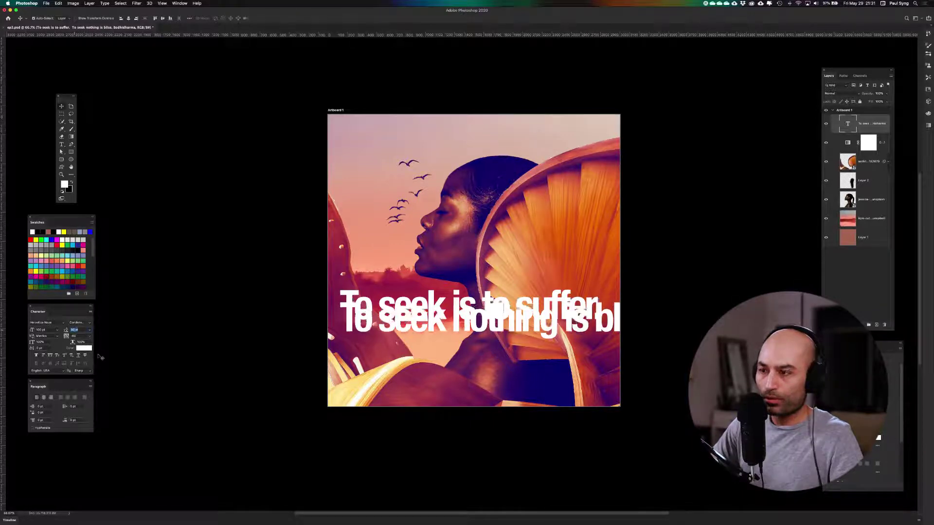
key("shift+Up")
key("shift+Up")
key("shift+Up")
key("shift+Up")
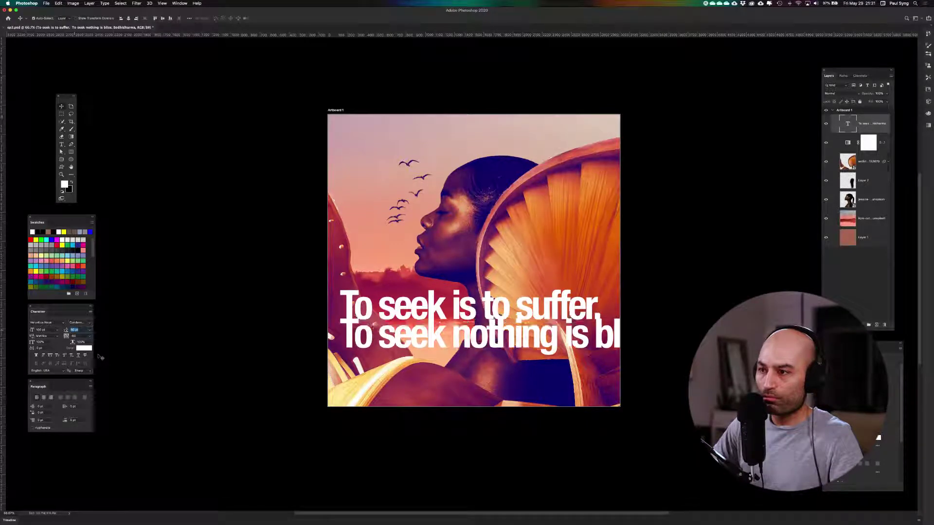
key("shift+Up")
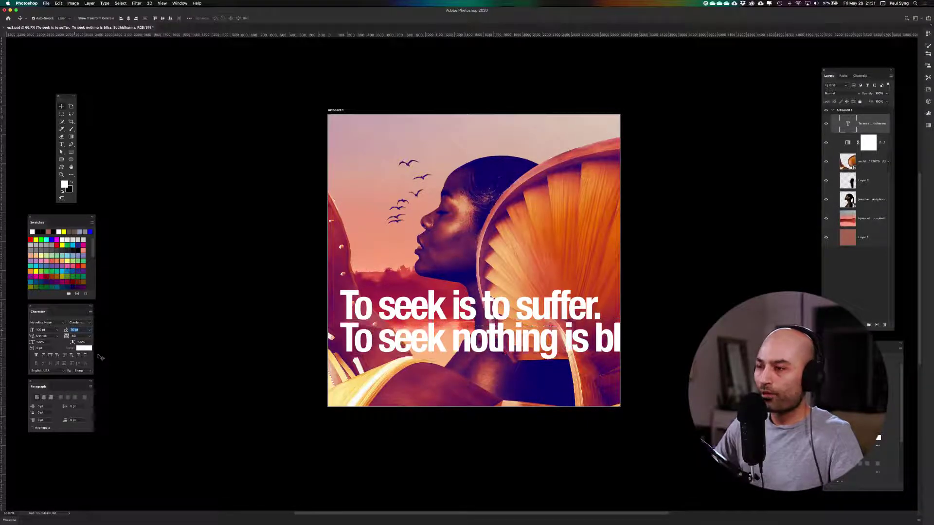
left_click(61, 106)
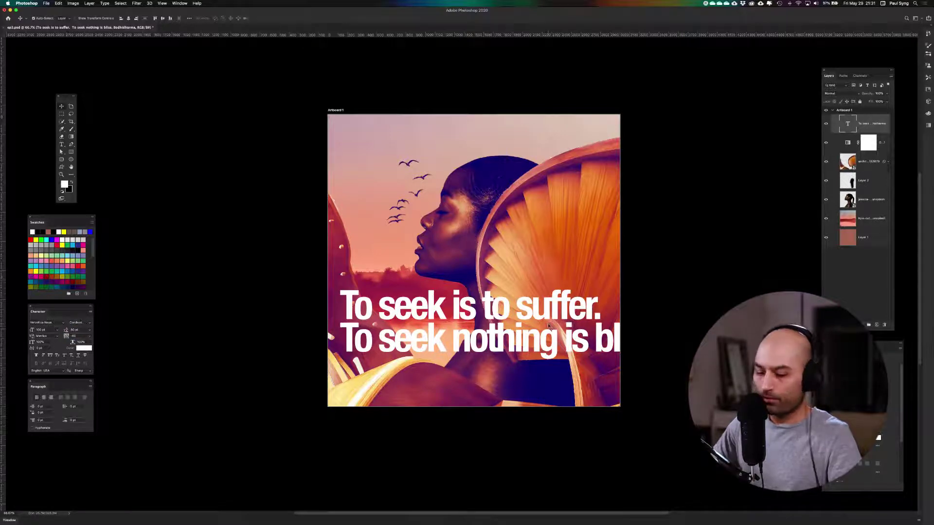
Scale the two-line quote down proportionally so "To seek nothing is bliss." fits within the artboard's width.
key("ctrl+t")
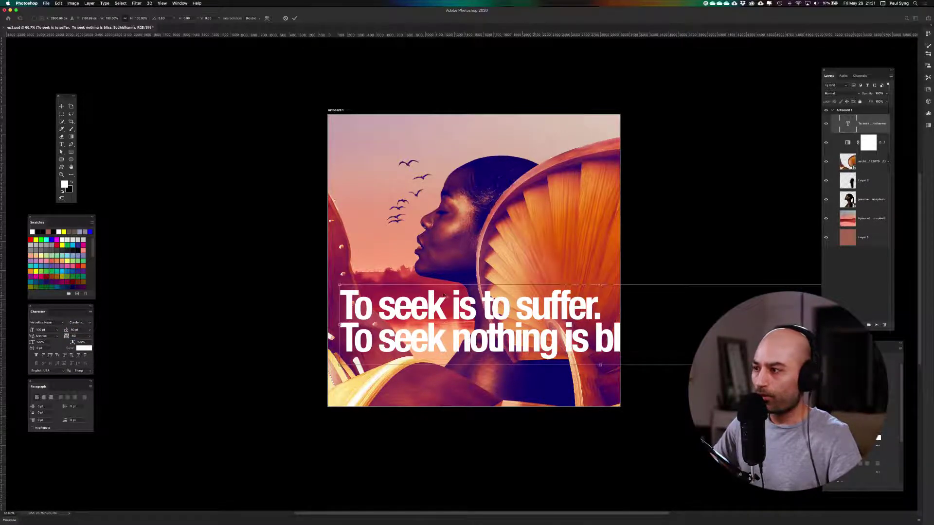
scroll(598, 315, "right", 5)
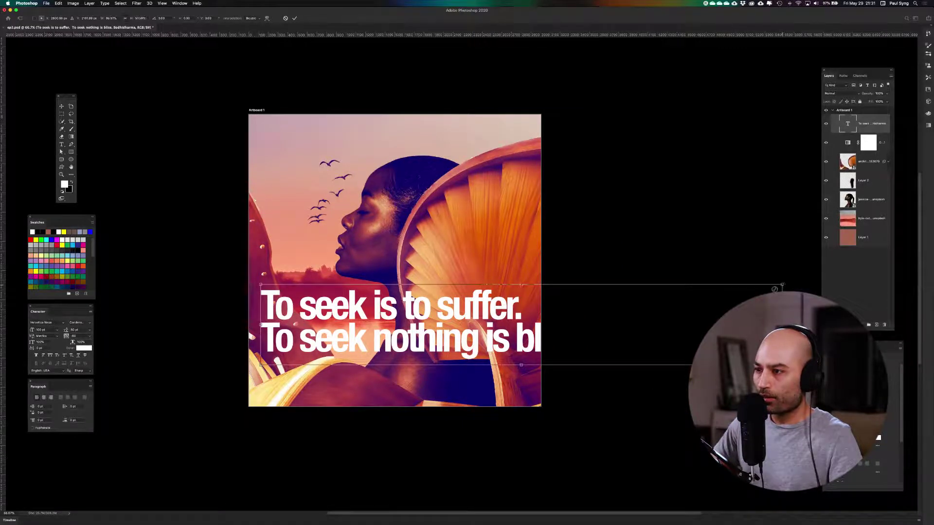
left_click_drag(774, 290, 677, 326)
key("Return")
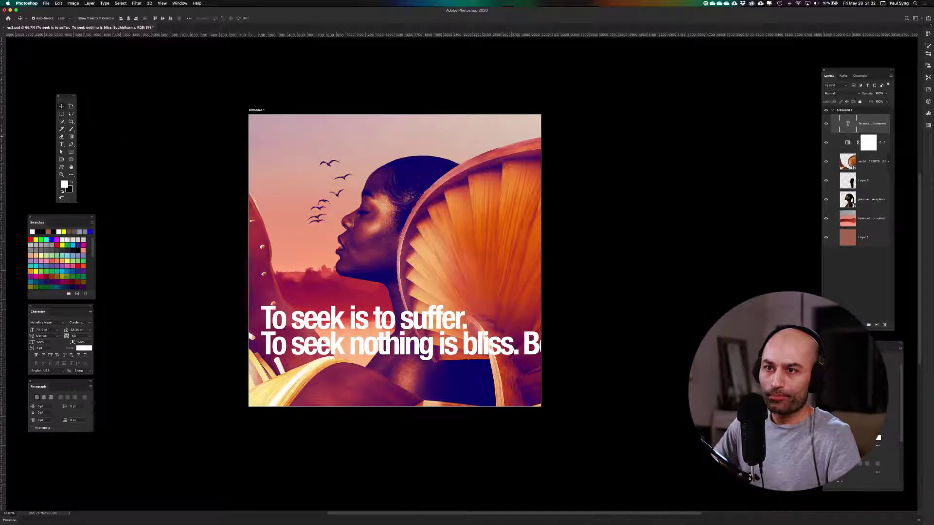
Break the quote before "Bodhidharma" so the name sits on its own third line, and deselect the text.
key("t")
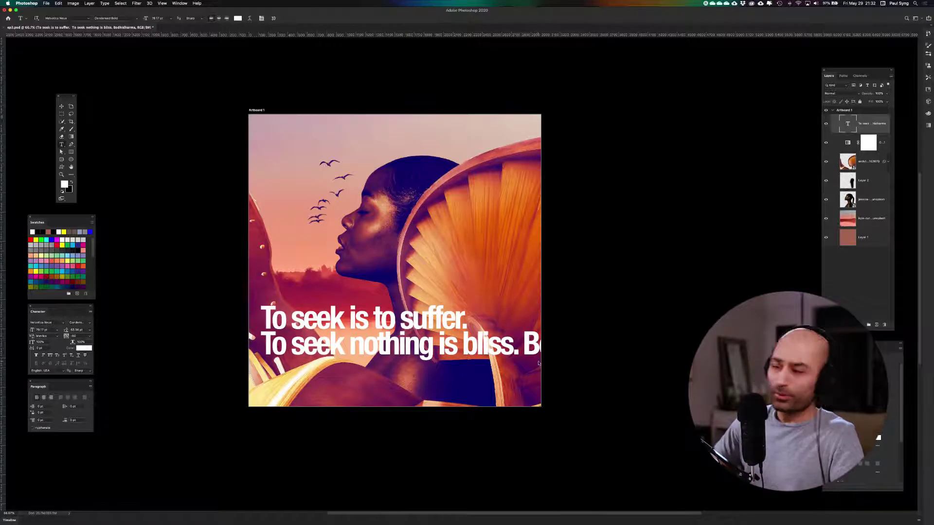
left_click(527, 341)
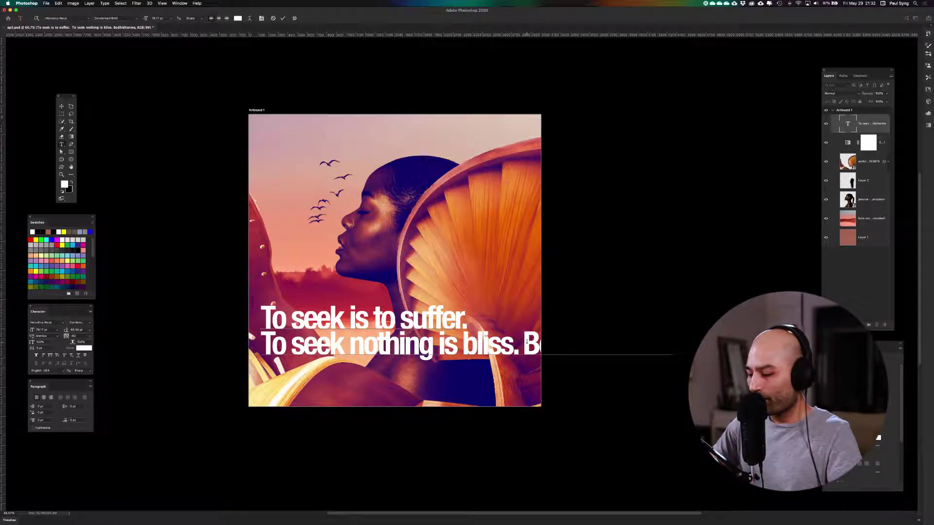
key("Return")
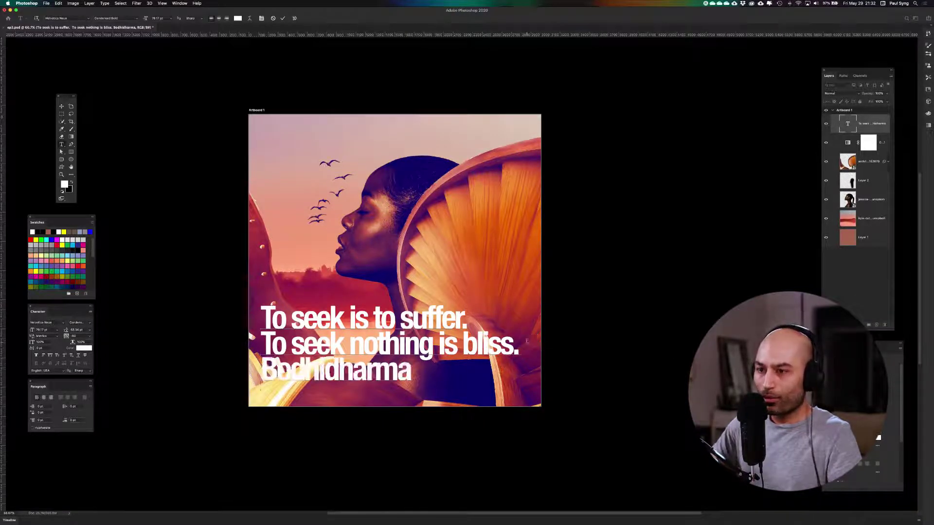
key("super+Return")
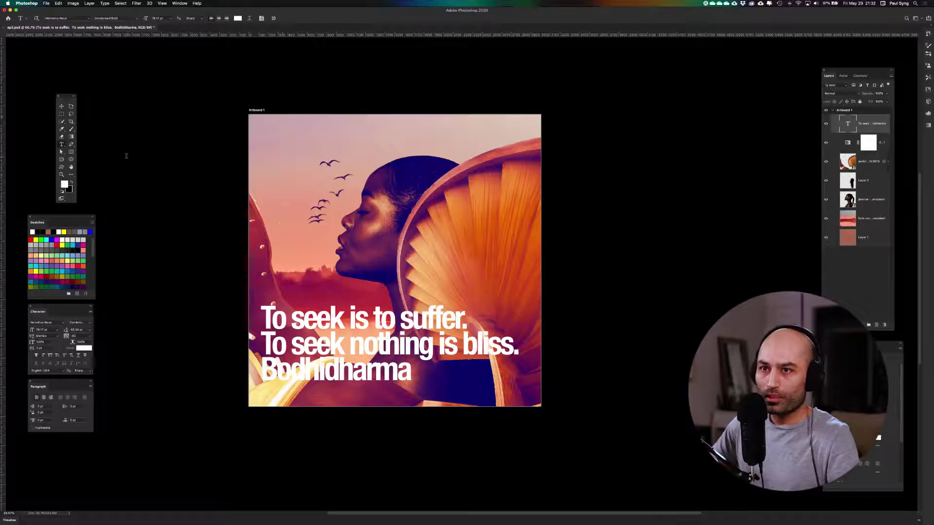
left_click(62, 107)
left_click(151, 205)
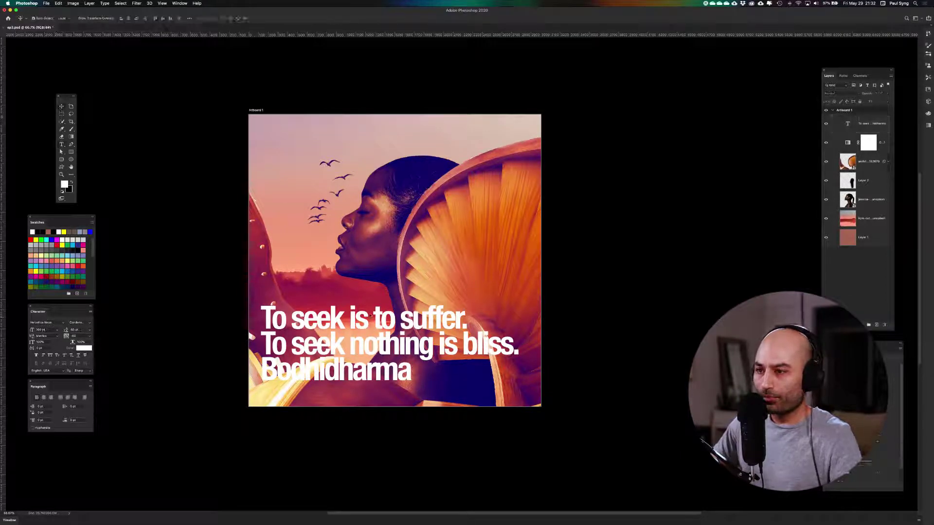
Set the whole quote's font style to UltraLight and its tracking to 0, keeping it near the artboard's lower left.
left_click_drag(372, 325, 501, 335)
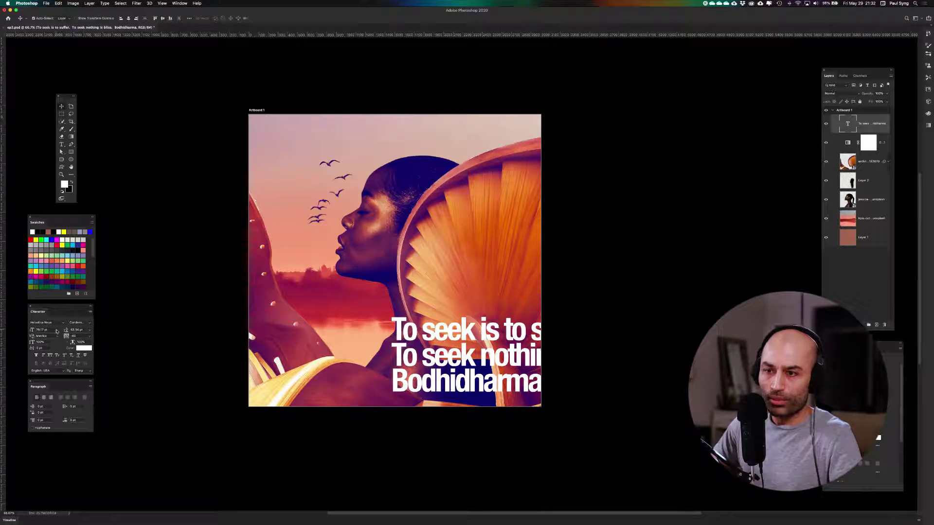
left_click(89, 322)
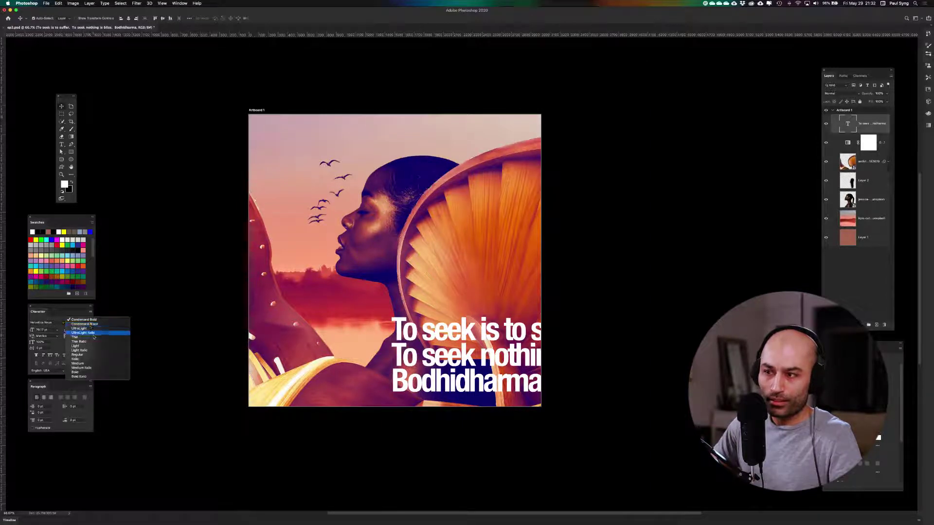
left_click(93, 329)
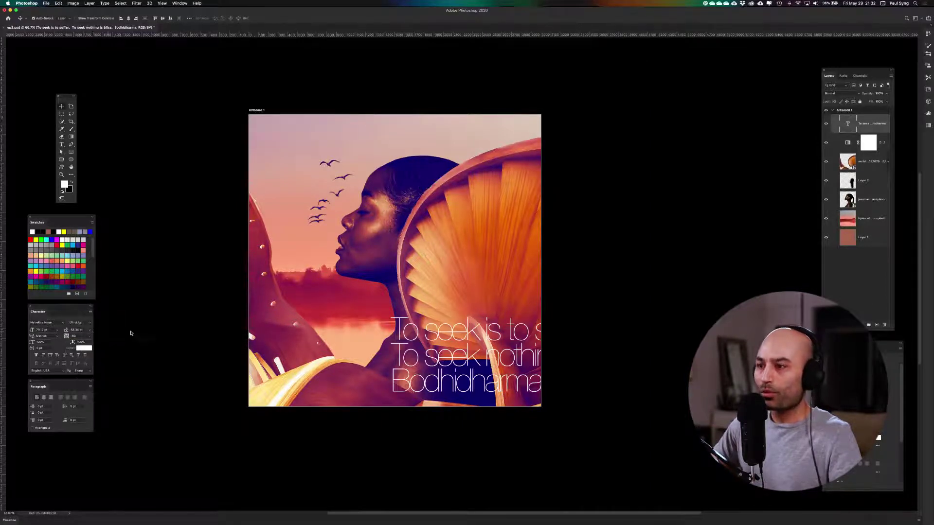
left_click_drag(483, 356, 356, 357)
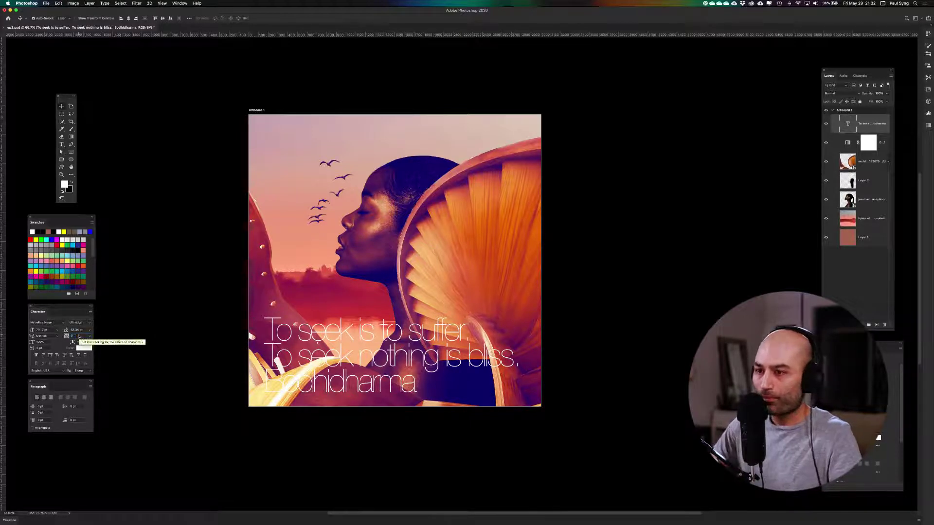
type("0")
key("Return")
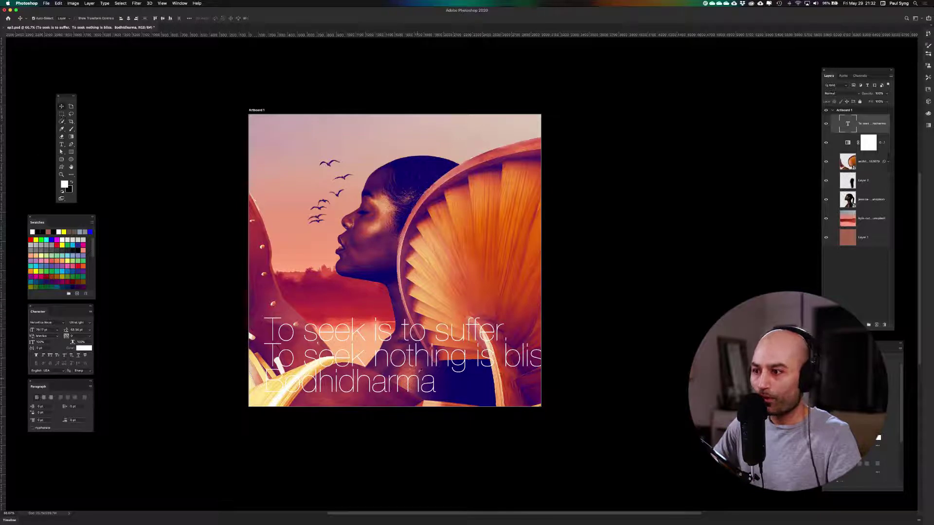
Try rotating the quote a quarter turn counterclockwise and placing it vertically over the spiral staircase.
left_click_drag(422, 366, 465, 349)
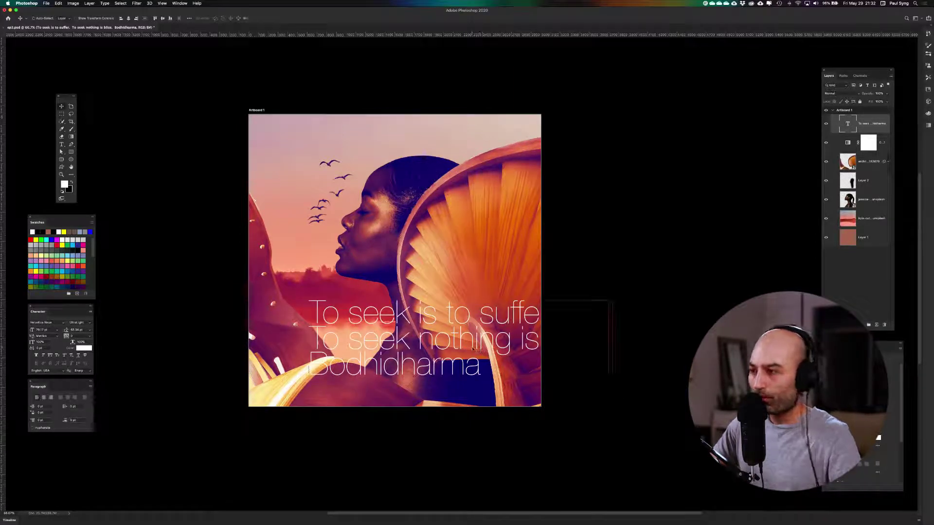
key("super+t")
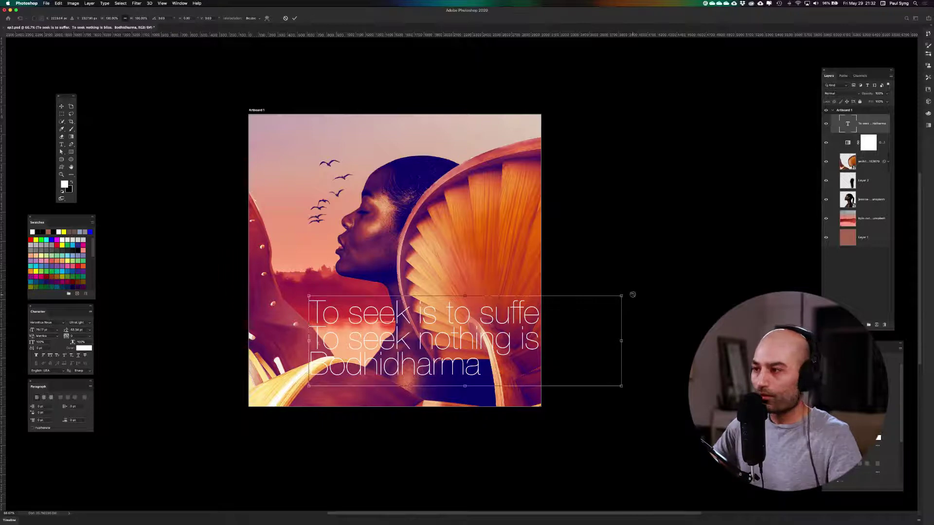
left_click_drag(632, 294, 429, 213)
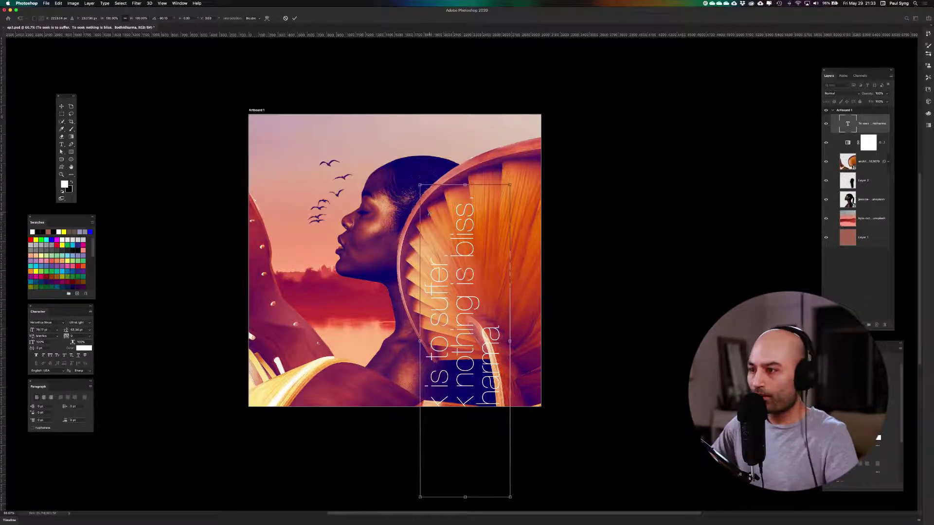
key("Return")
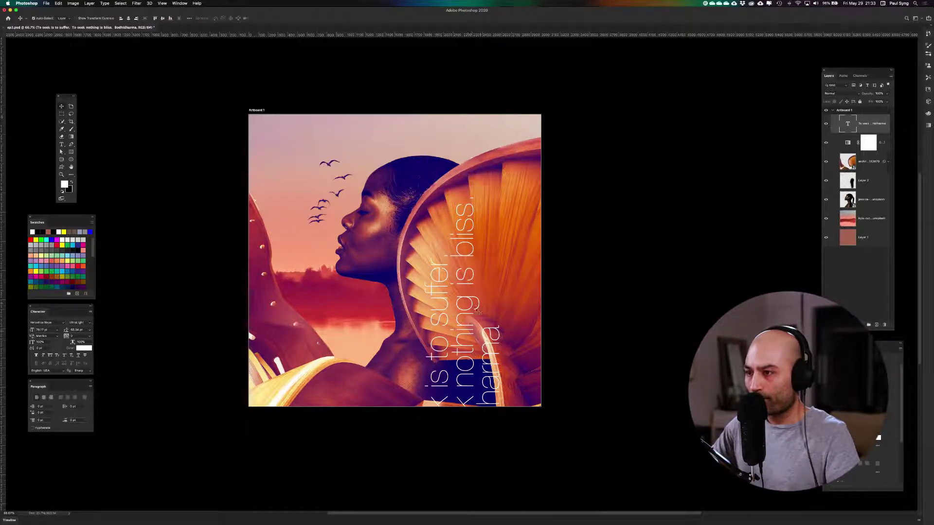
left_click_drag(479, 311, 492, 249)
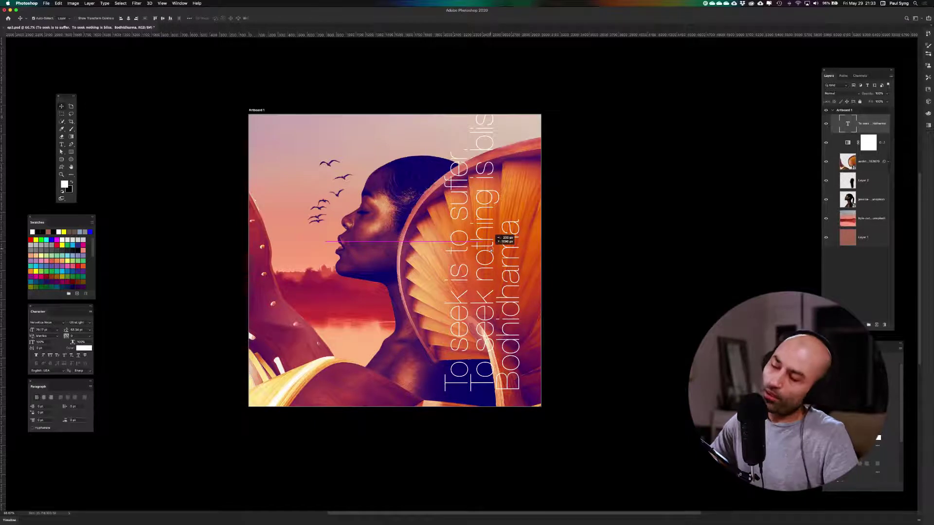
left_click_drag(491, 250, 491, 250)
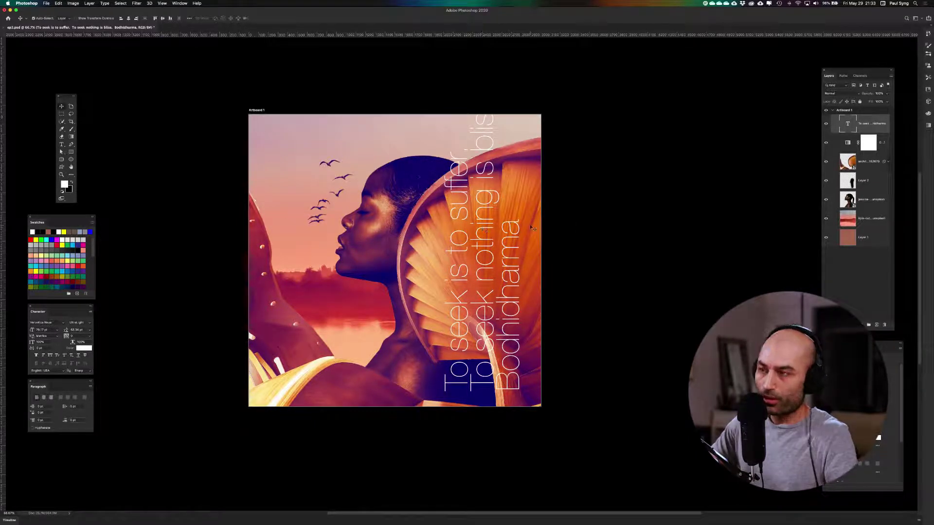
Scale the vertical quote down proportionally to fit within the artboard's height, and shift it slightly left over the staircase.
key("super+t")
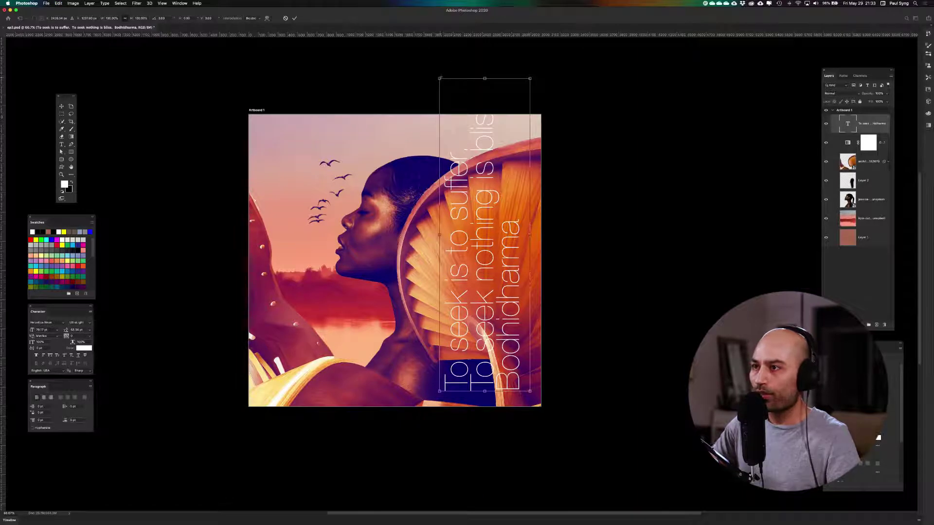
left_click_drag(440, 79, 472, 169)
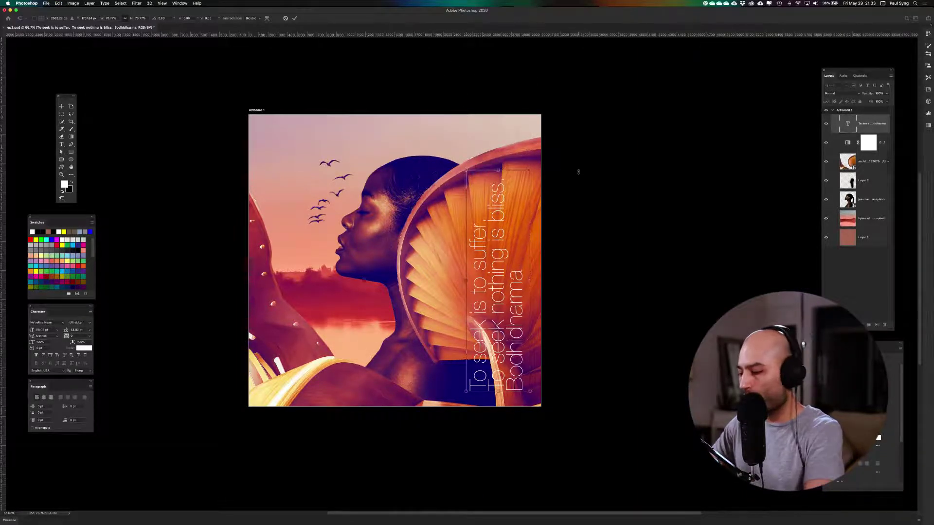
key("Return")
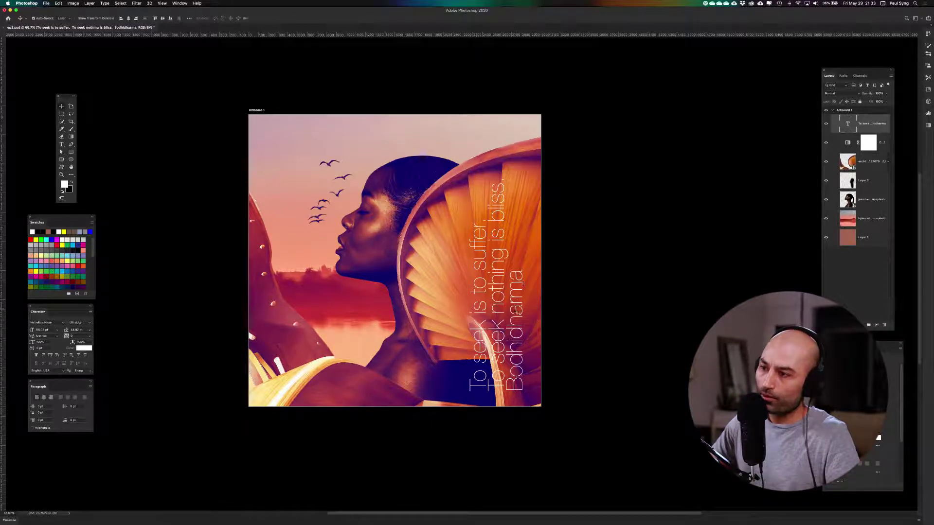
left_click_drag(513, 310, 495, 310)
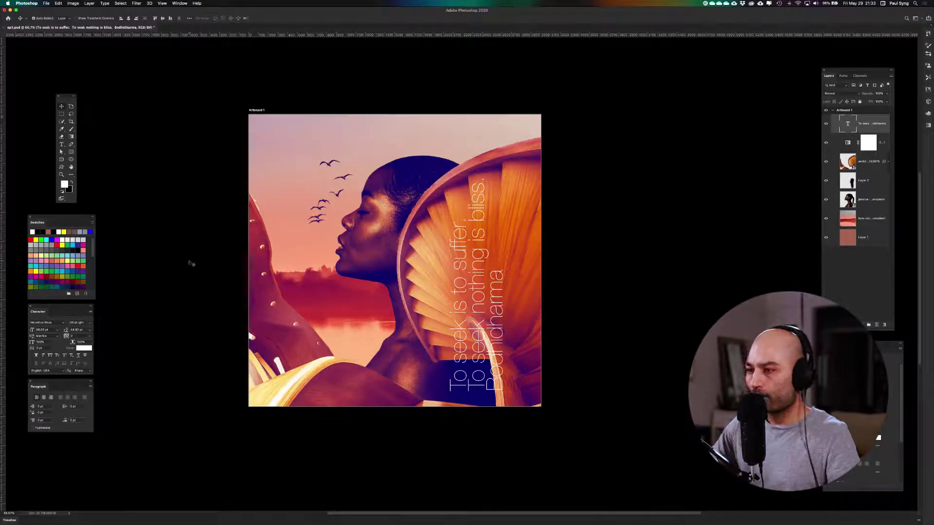
Show the guides, try the vertical quote higher and further left against the grid, and hide the guides.
key("super+semicolon")
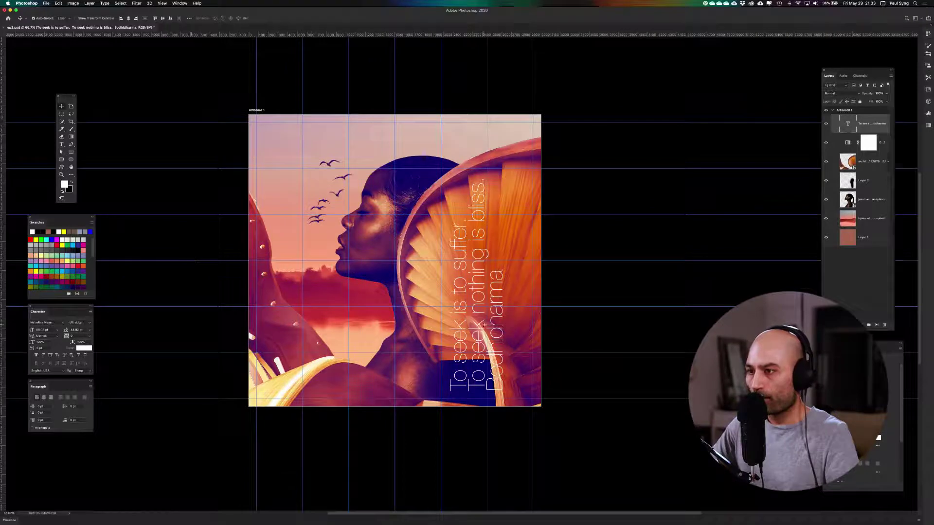
left_click_drag(493, 322, 477, 293)
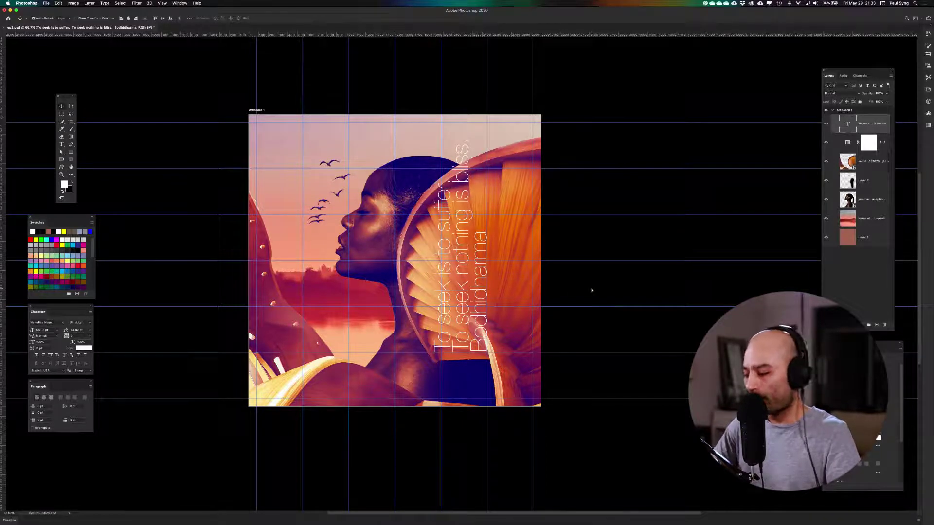
key("super+semicolon")
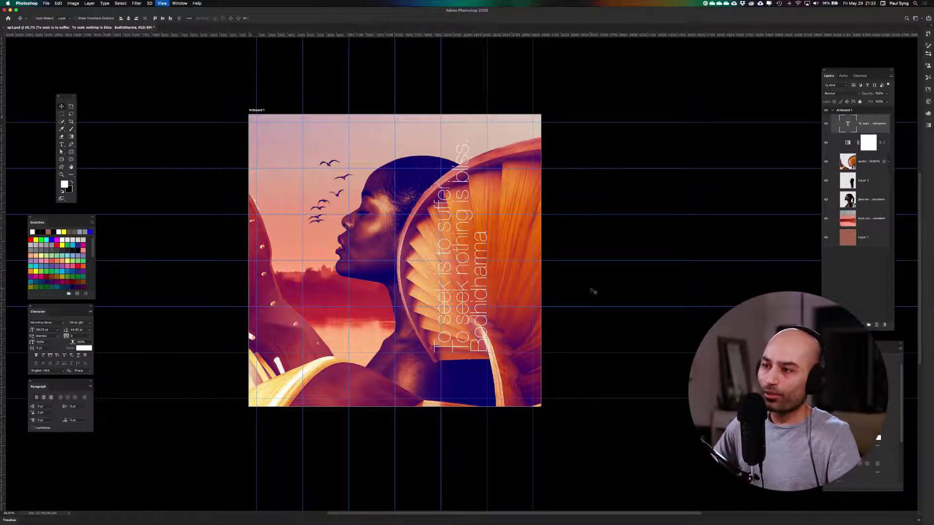
left_click_drag(573, 298, 706, 294)
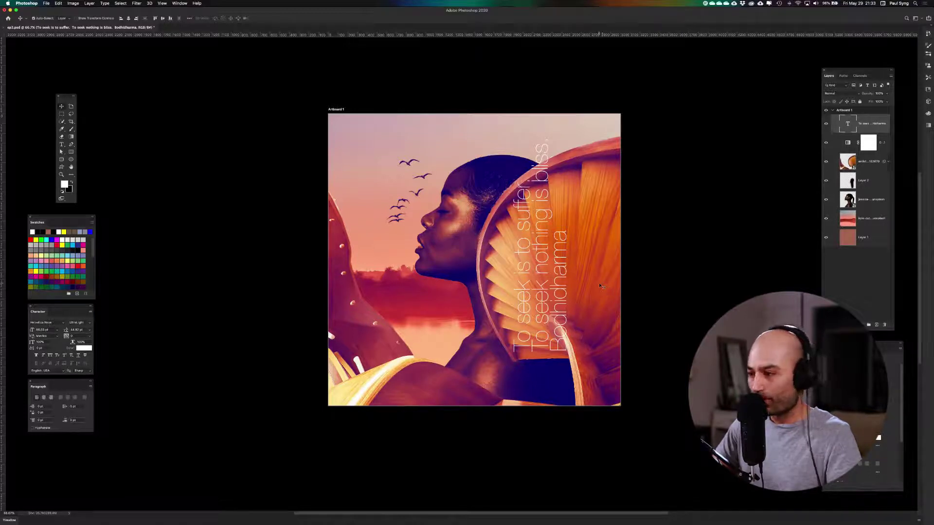
Rotate the quote a quarter turn clockwise back to horizontal and move it right over the spiral staircase.
key("super+t")
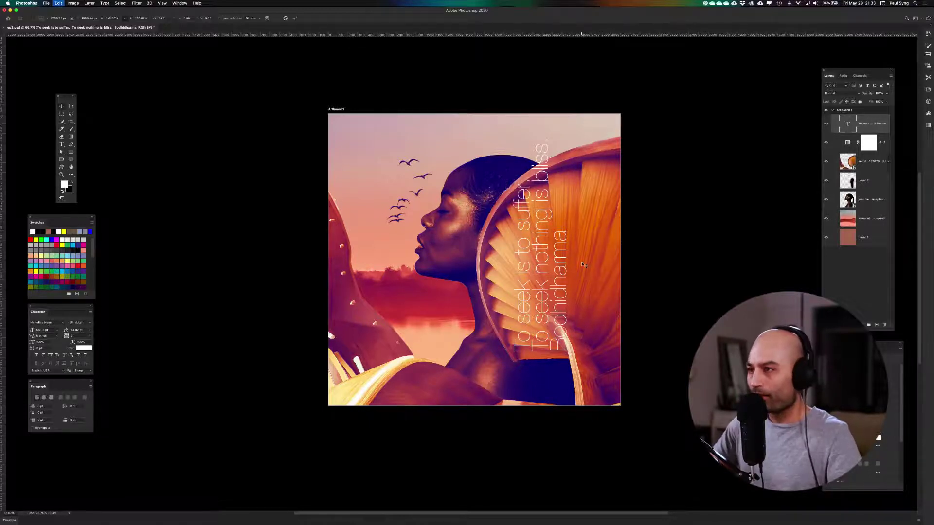
left_click_drag(580, 125, 707, 296)
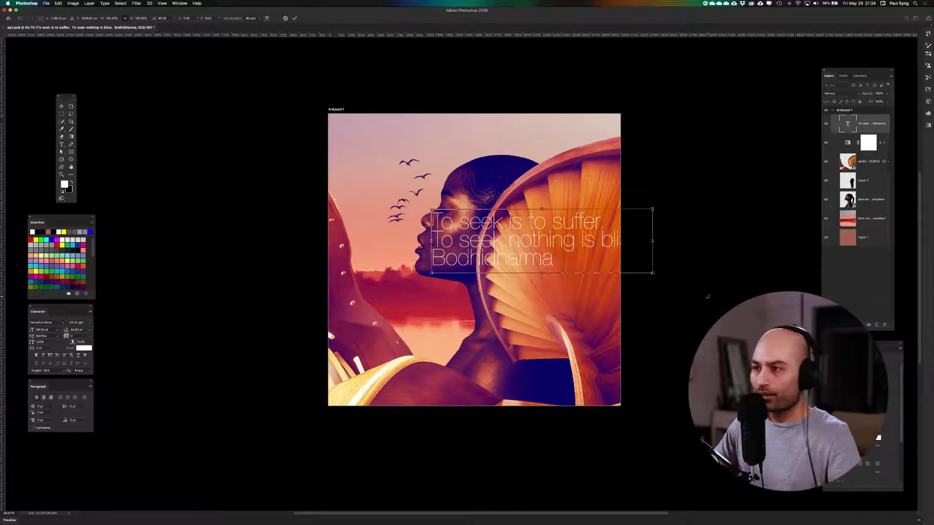
key("Return")
left_click_drag(503, 237, 564, 255)
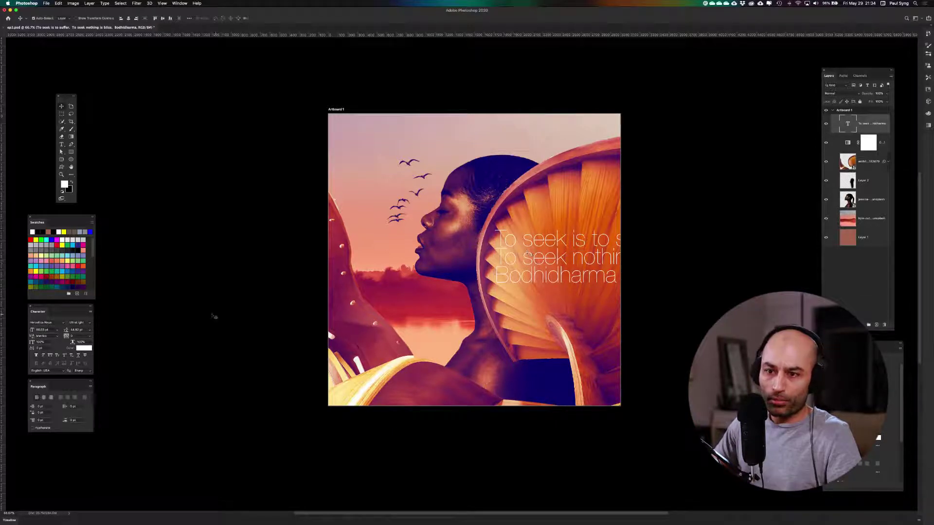
Set the quote's font style to Light and its font size to 30 pt.
left_click(90, 324)
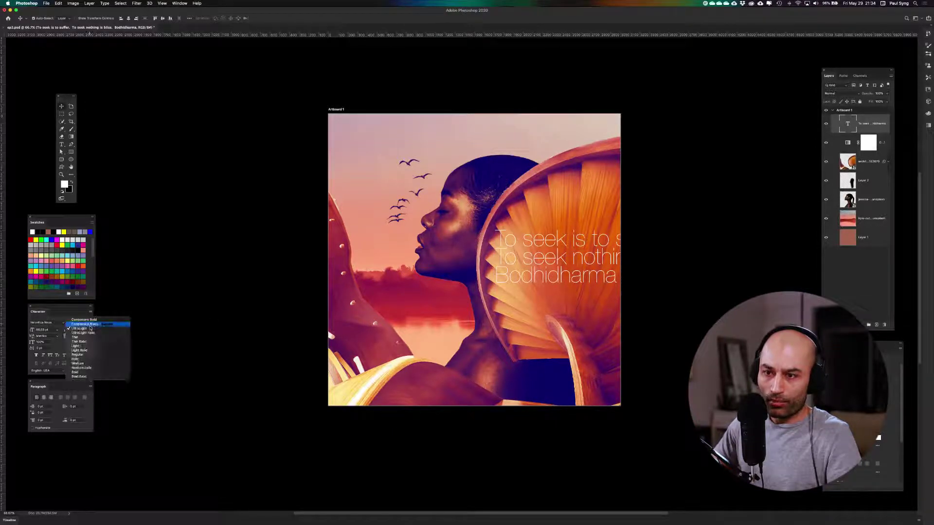
left_click(91, 346)
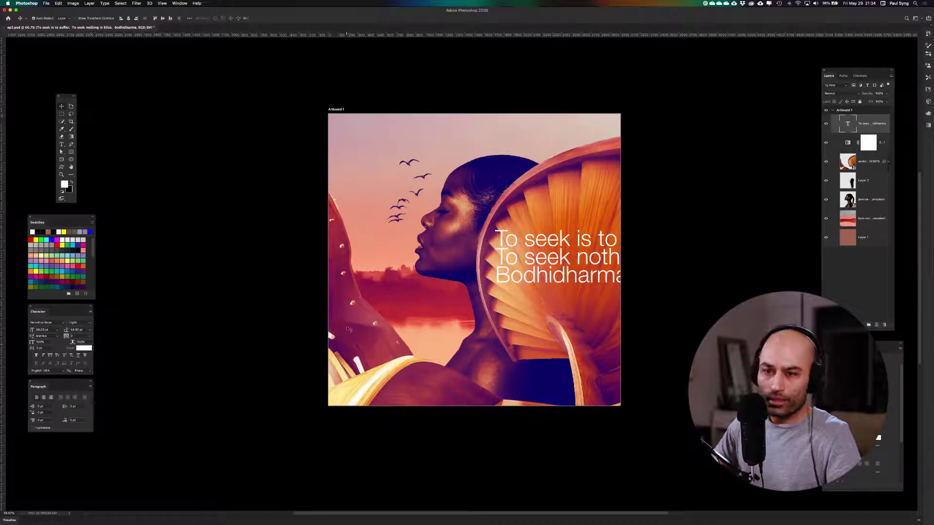
left_click(90, 324)
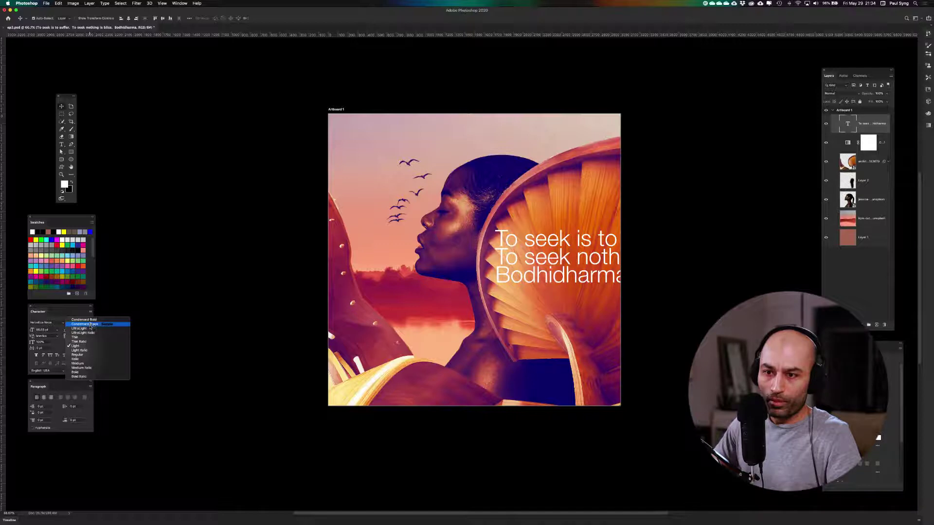
left_click(90, 346)
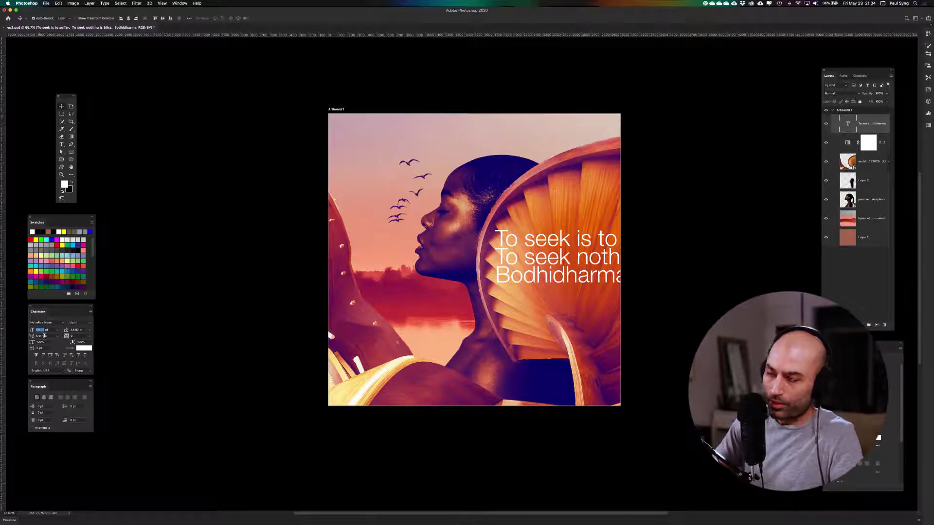
type("30")
key("Return")
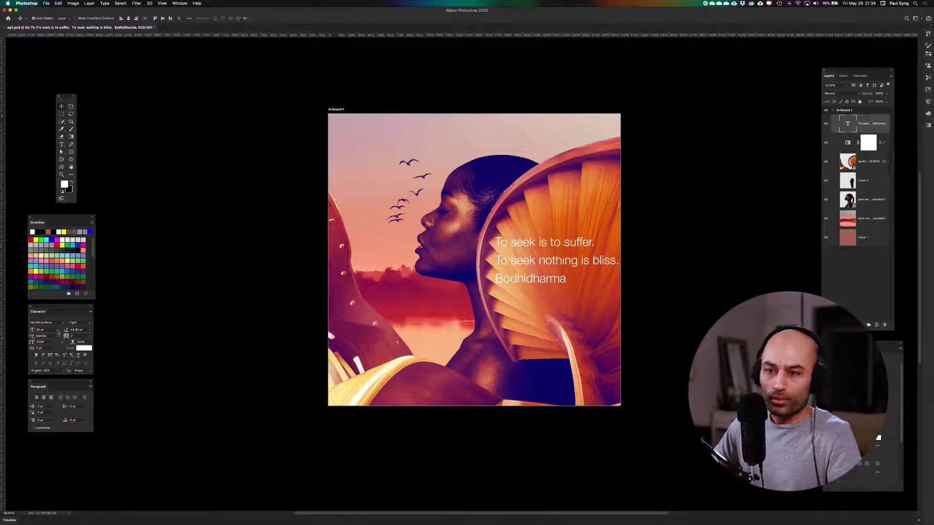
Set the quote's leading to 30 pt and deselect the text layer.
left_click(75, 329)
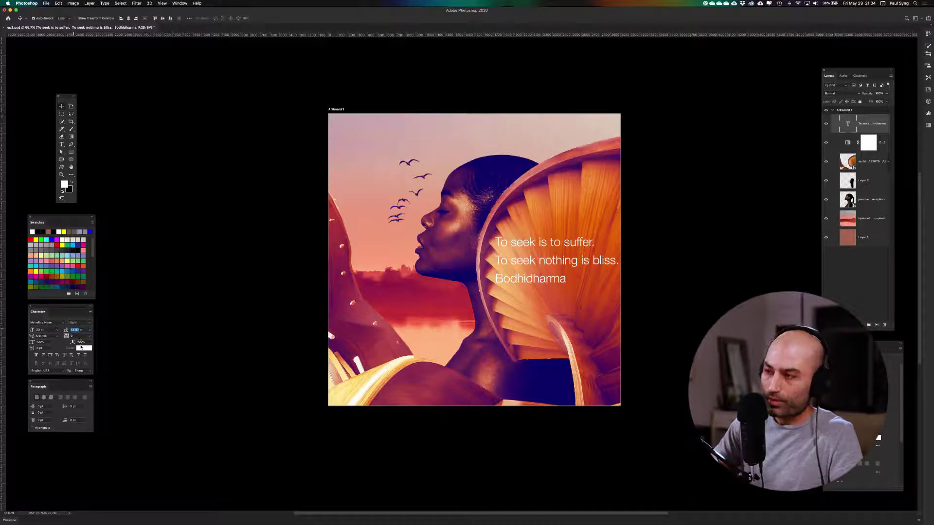
type("30")
key("Return")
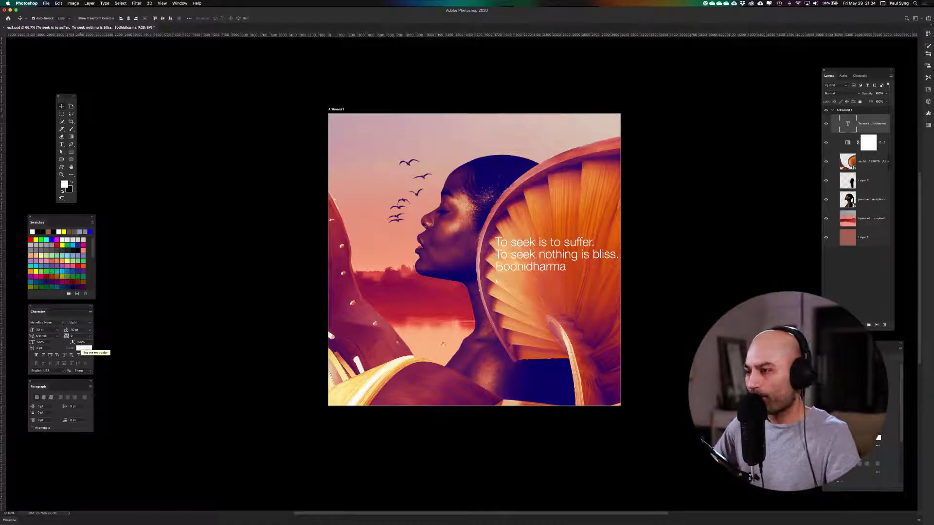
left_click(646, 236)
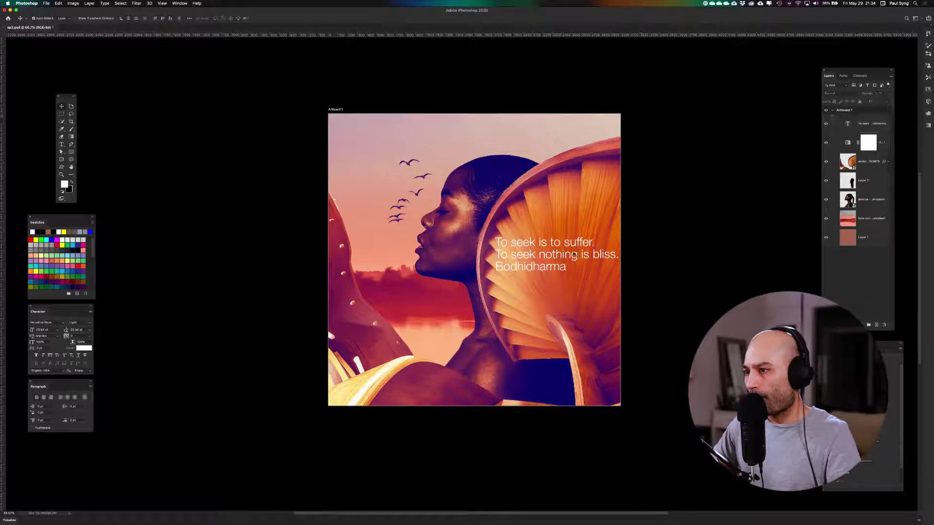
Move the quote down to the dark area below the staircase and right-align its text.
left_click_drag(575, 256, 535, 374)
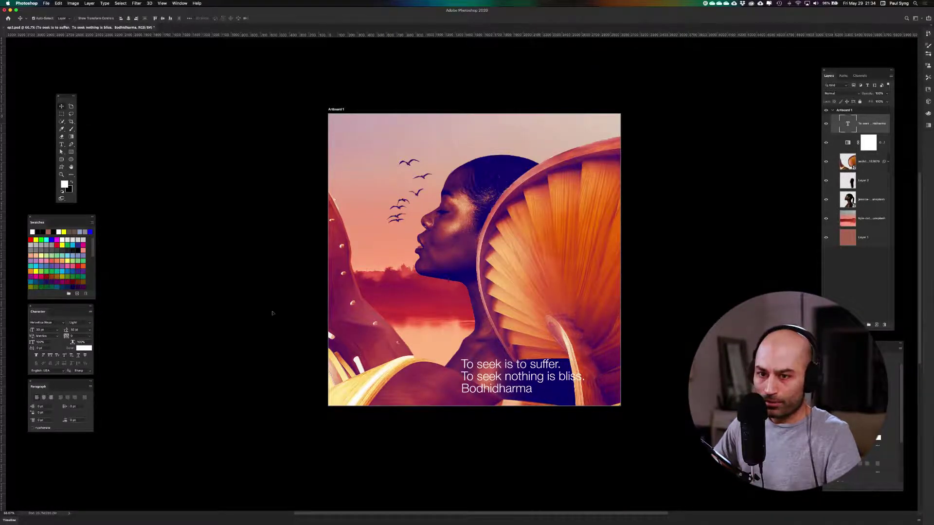
left_click(52, 399)
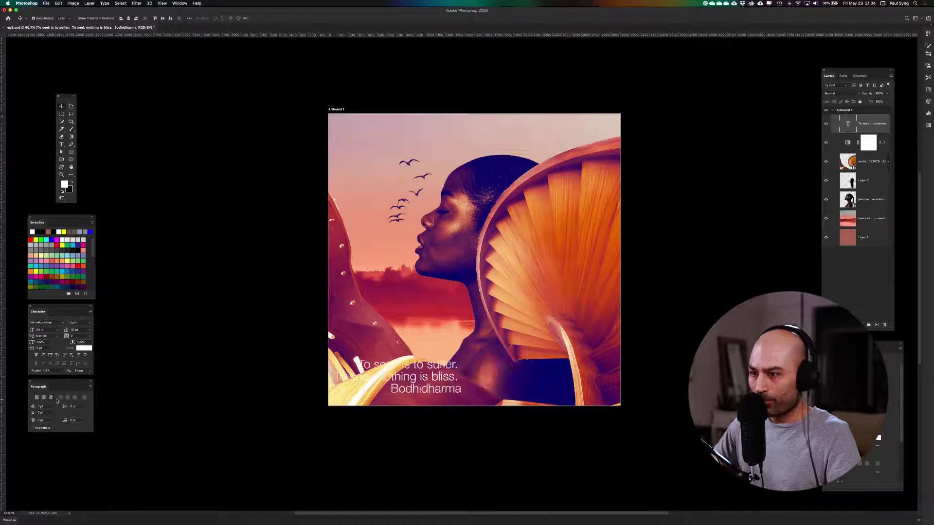
left_click_drag(439, 383, 563, 384)
Delete the trailing spaces at the ends of the quote's lines so the right edges line up.
double_click(576, 386)
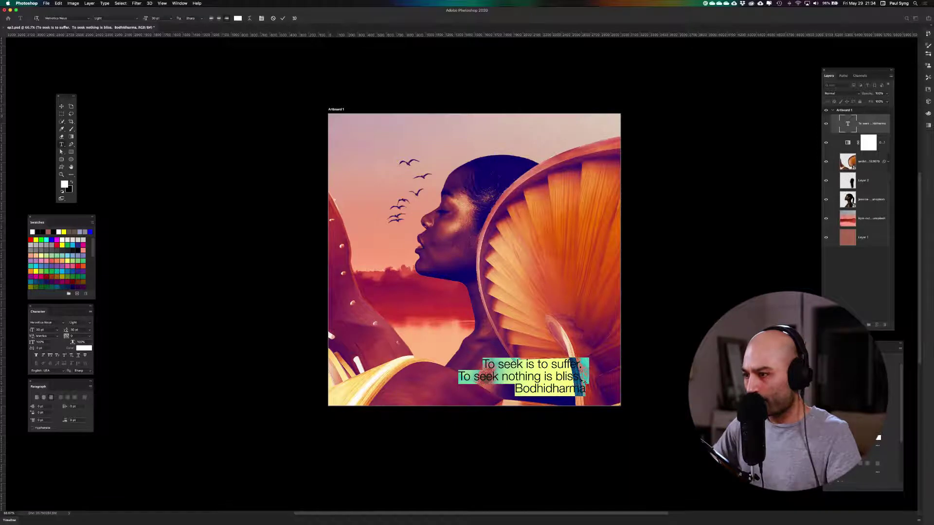
left_click(583, 392)
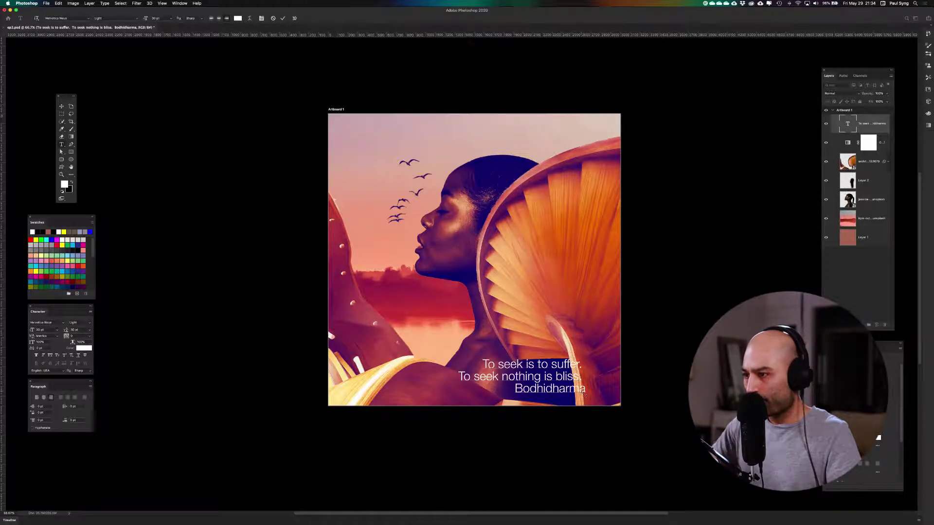
key("BackSpace")
key("BackSpace")
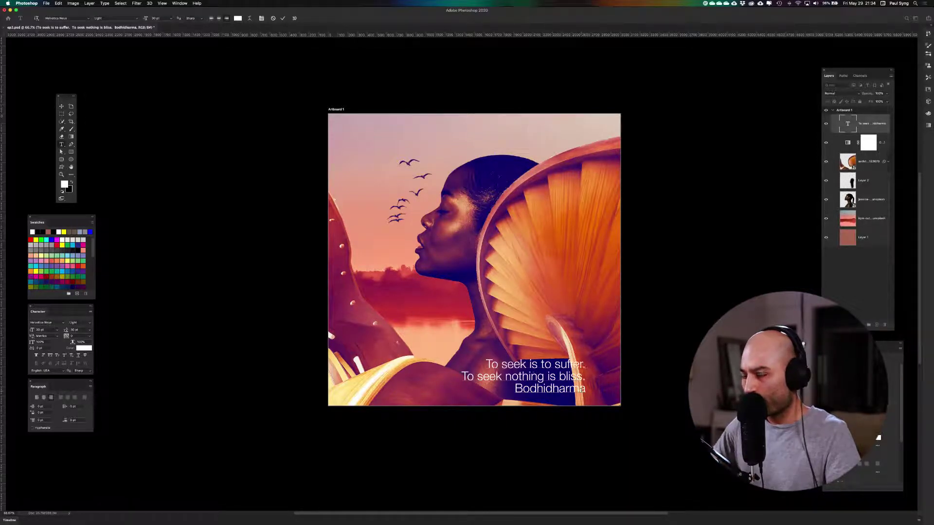
key("super+Return")
key("v")
left_click(659, 346)
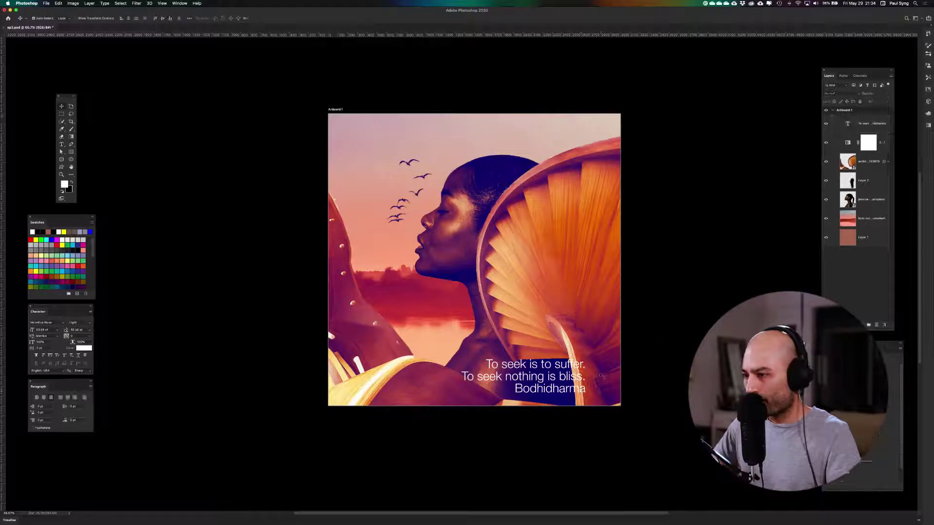
Scale the quote down proportionally to about half its size and position it inside the dark blue area below the staircase.
left_click_drag(583, 381, 564, 382)
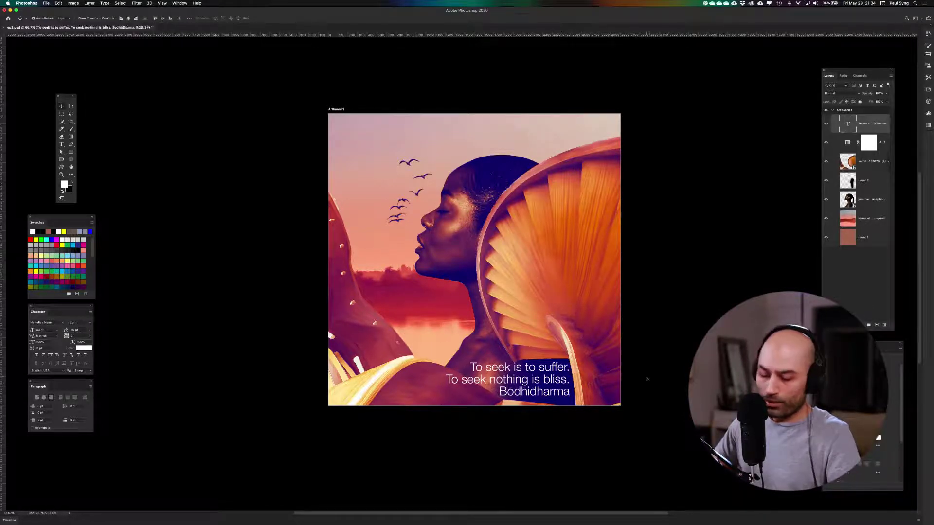
key("super+t")
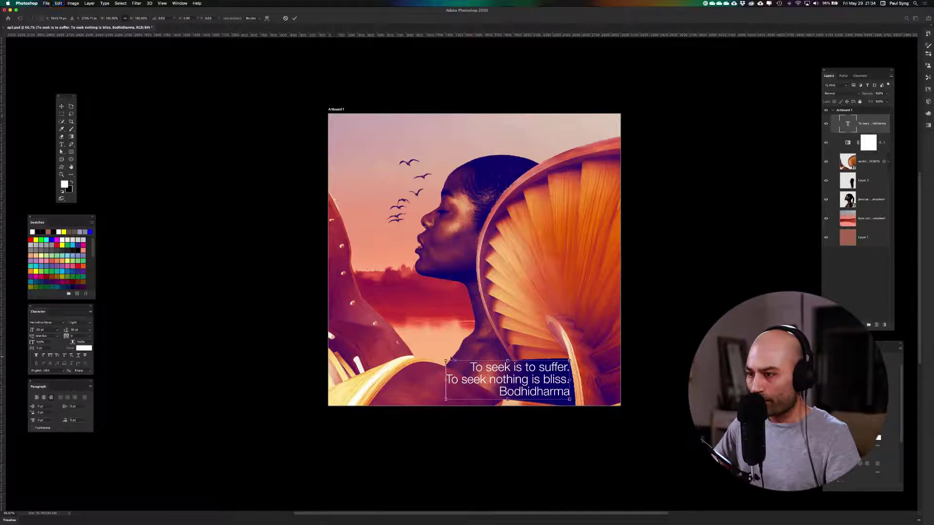
left_click_drag(445, 361, 501, 372)
left_click(654, 375)
left_click_drag(561, 390, 558, 383)
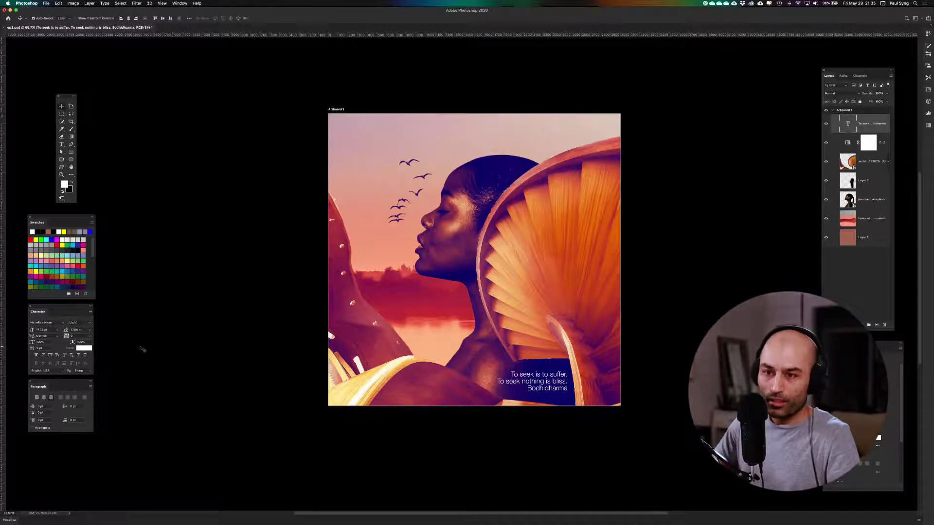
Set the quote's tracking to 50.
left_click(77, 336)
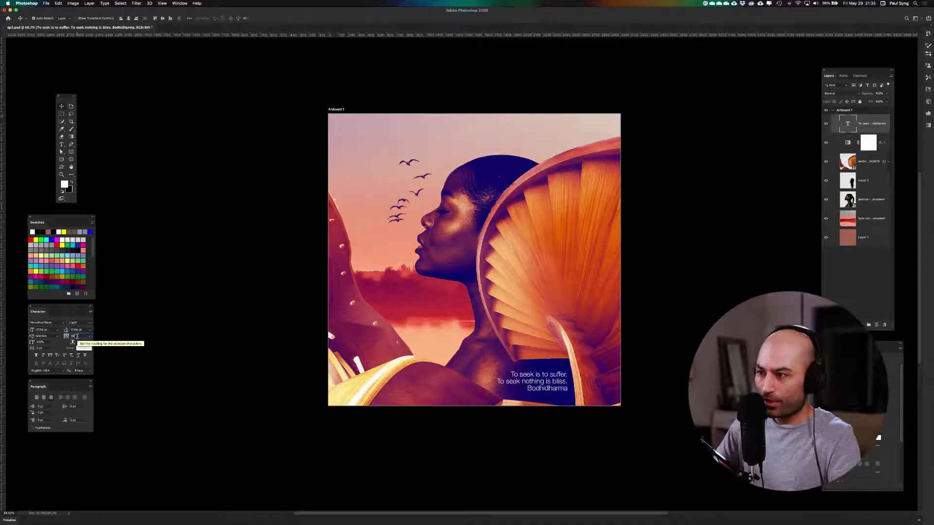
type("50")
key("Return")
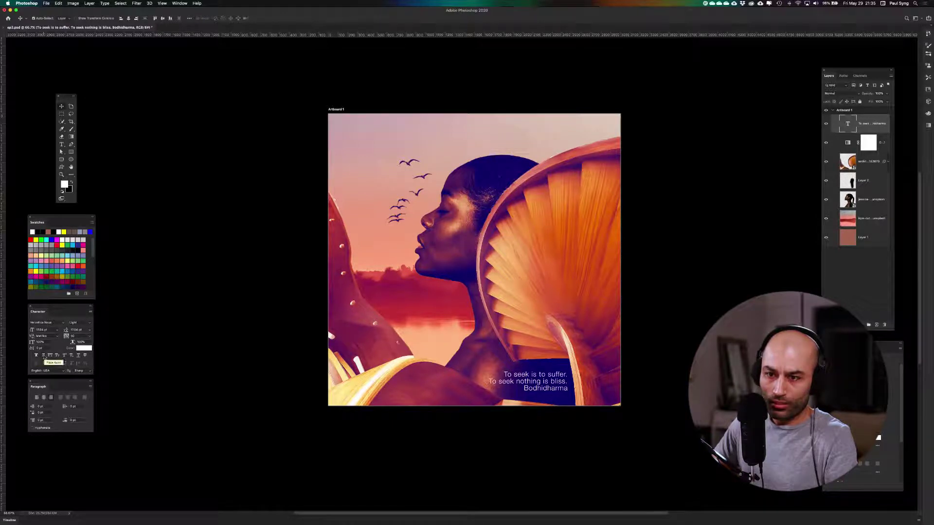
Try All Caps on the quote and undo it.
left_click(51, 356)
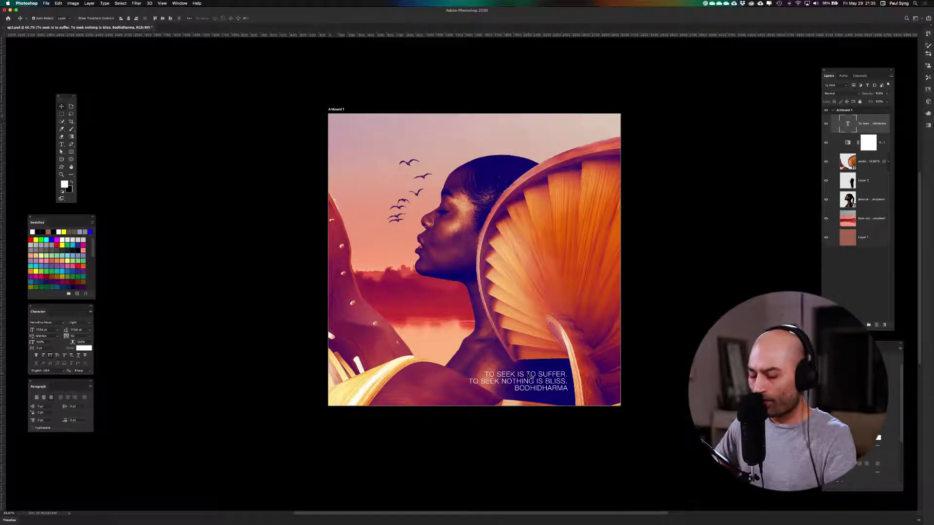
key("super+z")
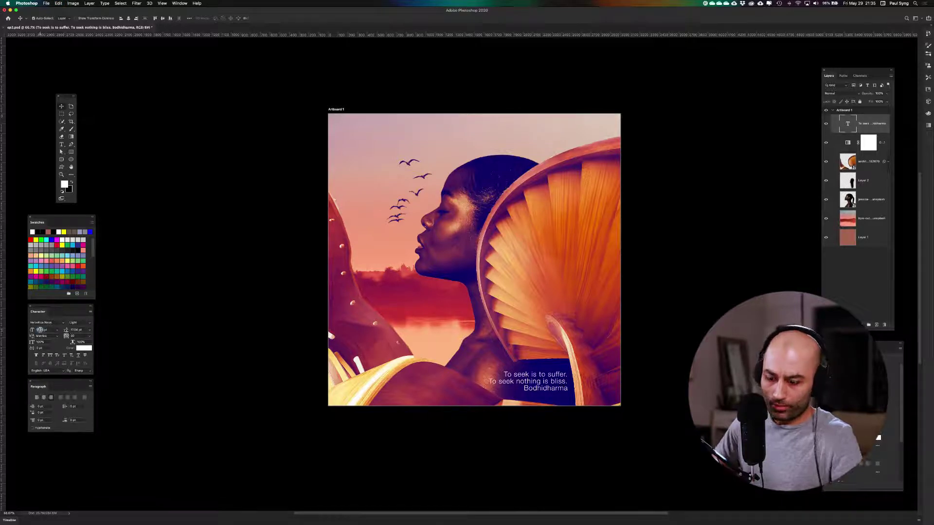
Set the quote's font size to 16 pt and its leading to 20 pt.
type("16")
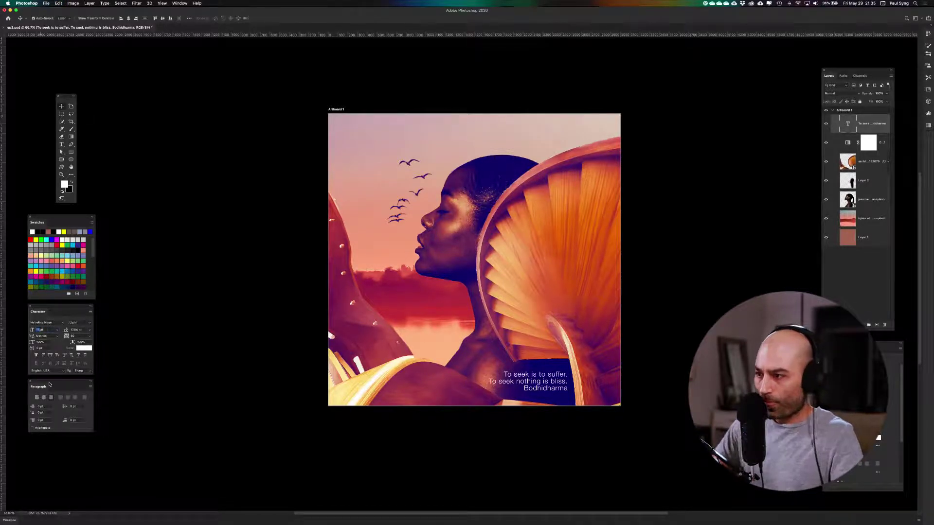
key("Return")
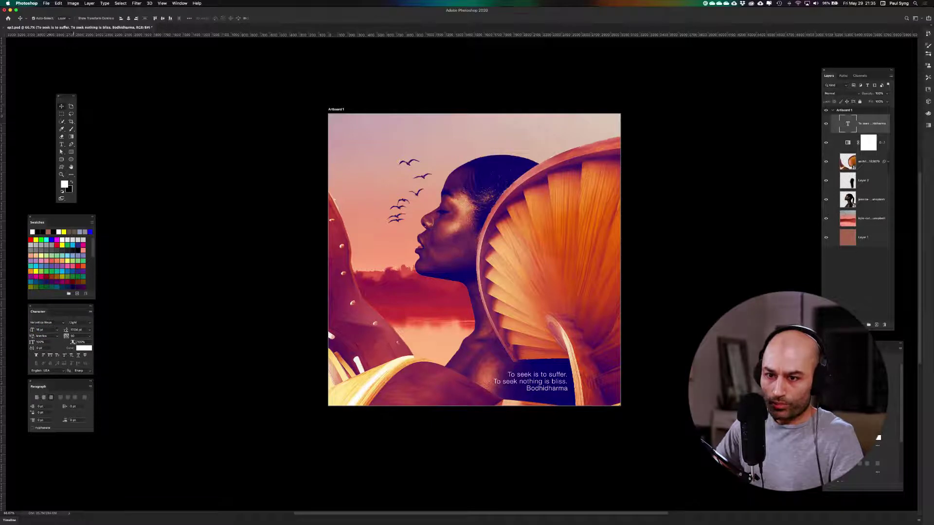
left_click(75, 331)
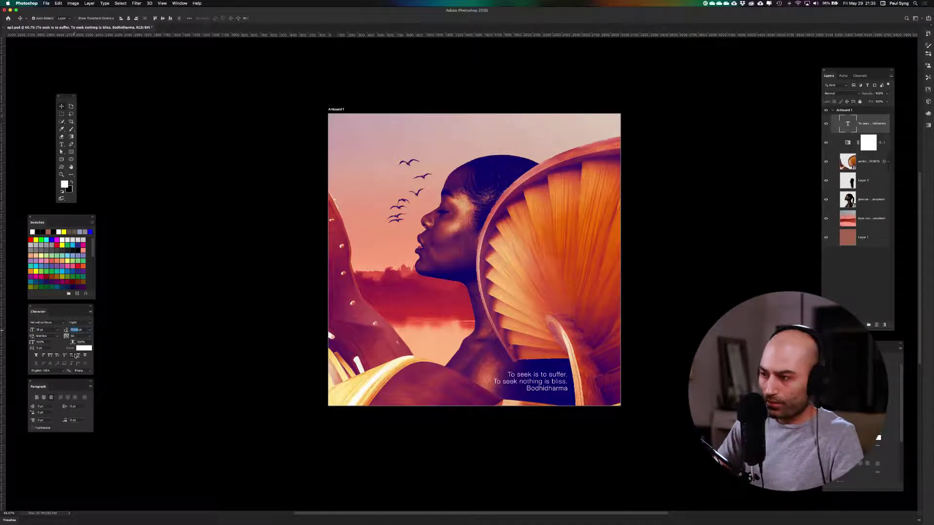
type("20")
key("Return")
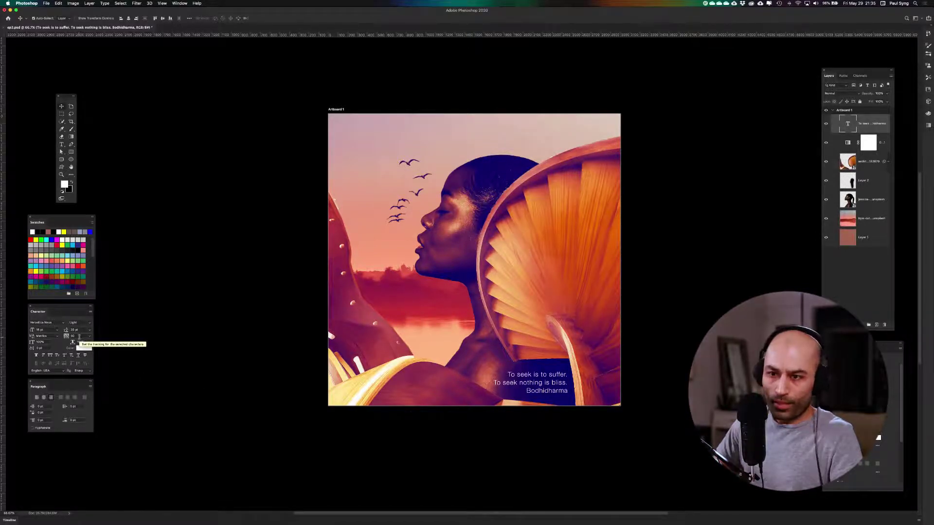
Set the quote's font style to Bold and nudge the text slightly up within the dark area.
left_click(89, 323)
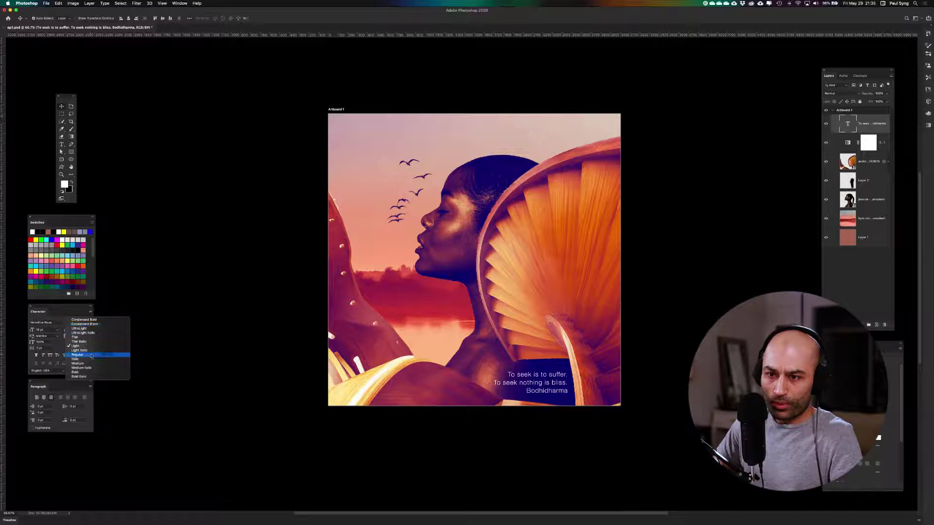
left_click(91, 373)
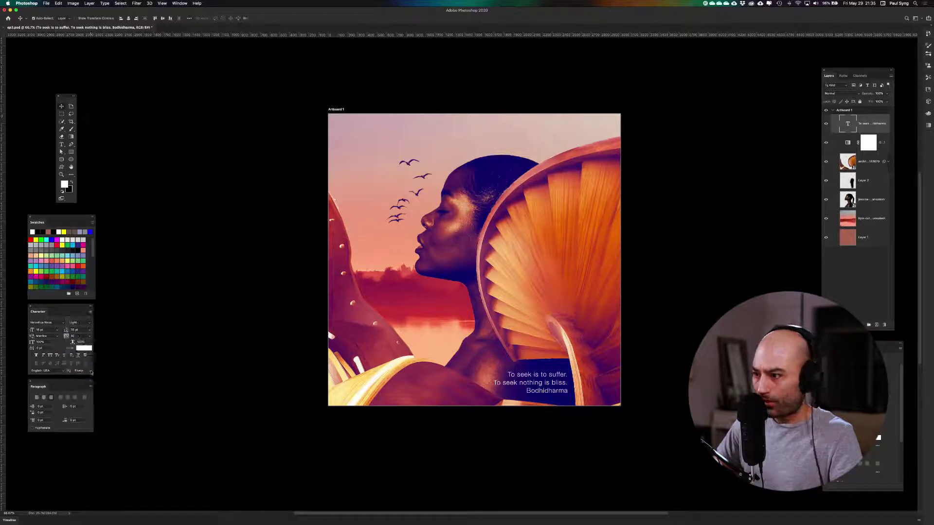
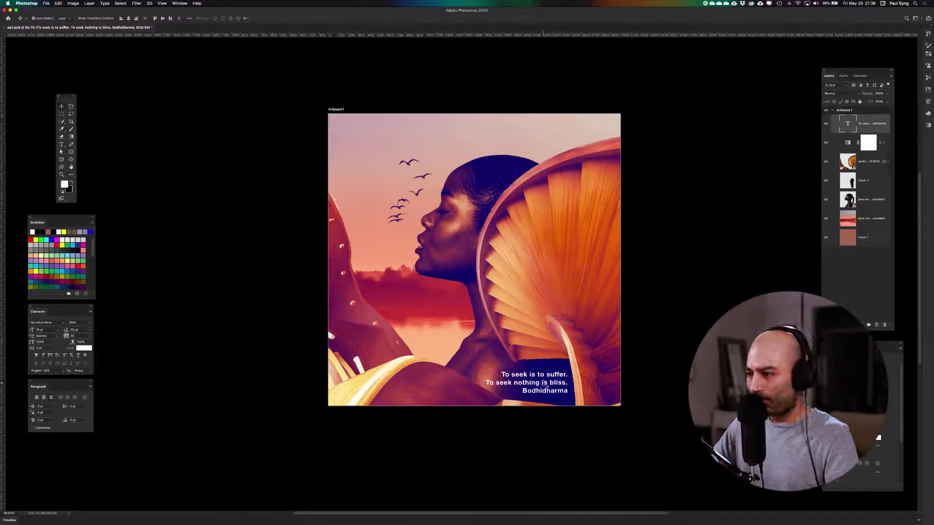
left_click_drag(546, 386, 545, 383)
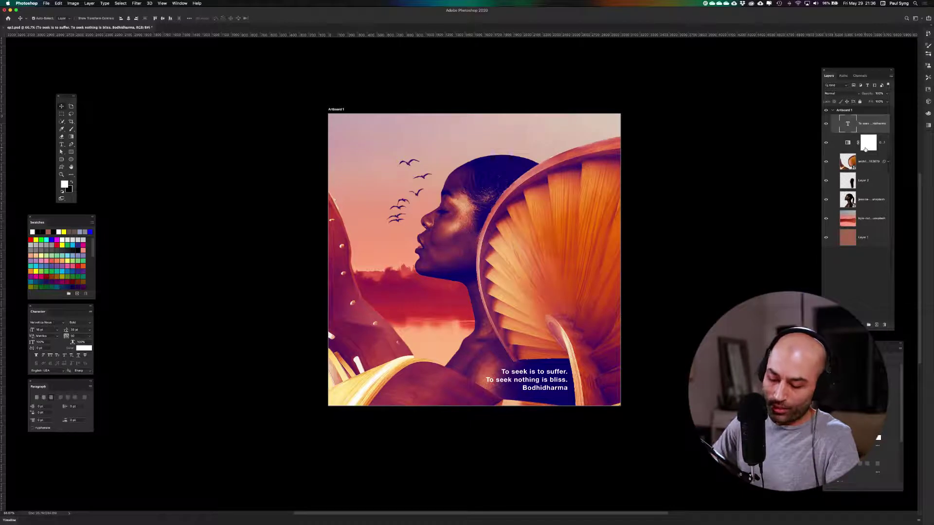
Duplicate the quote's text layer, keeping the original hidden, and replace the copy's text with "Seek".
key("super+j")
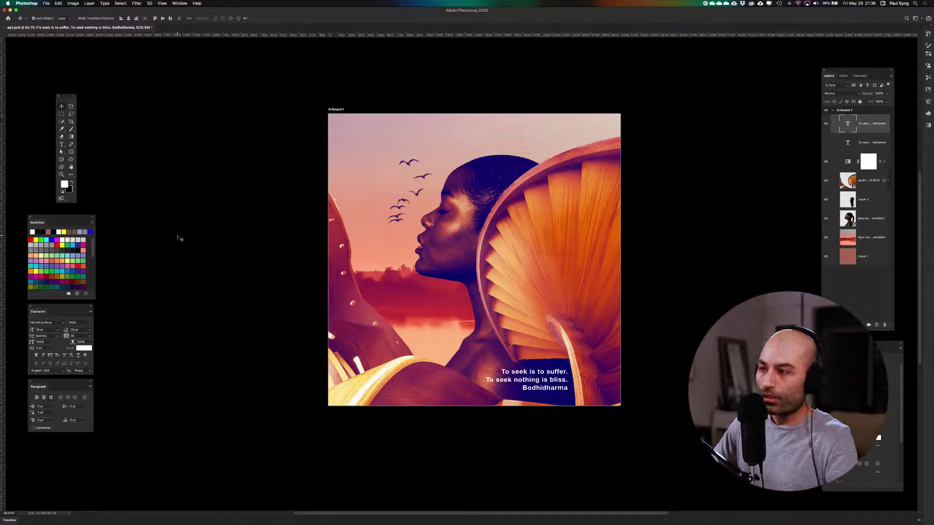
key("t")
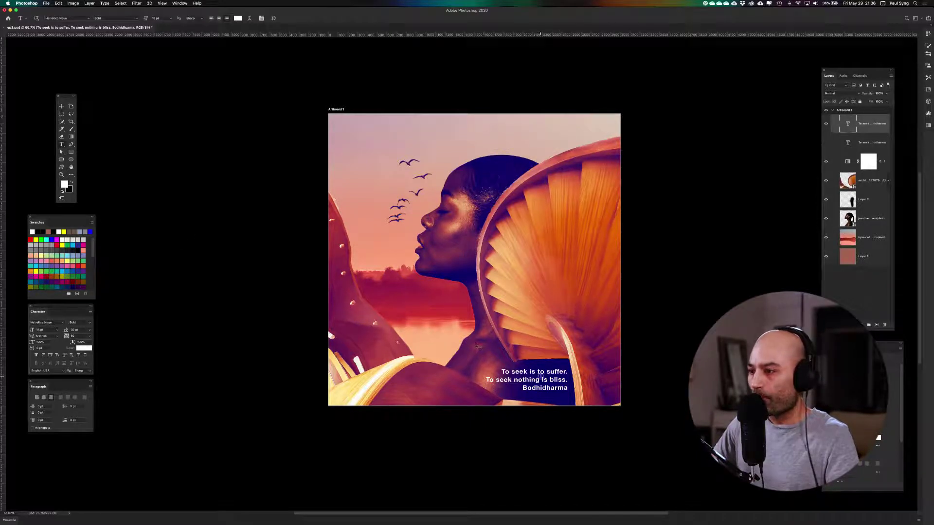
left_click_drag(568, 389, 492, 369)
type("S")
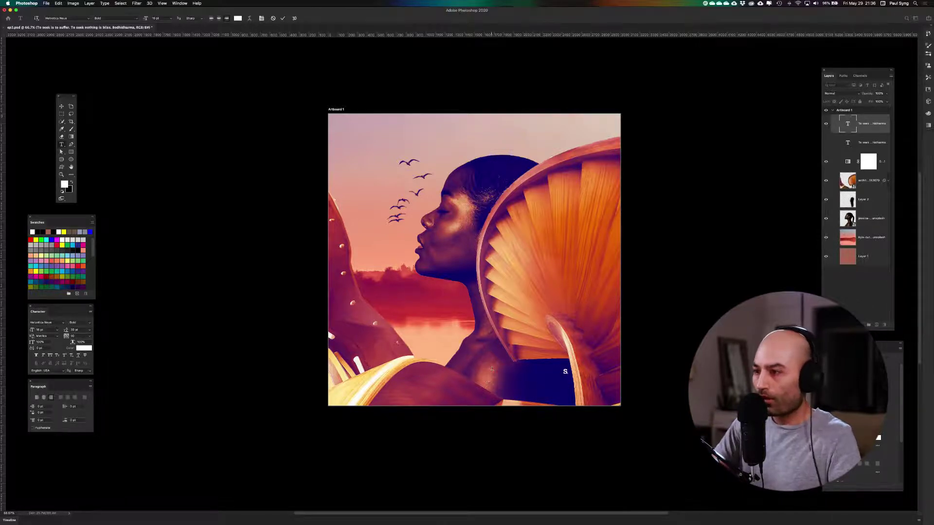
type("eek")
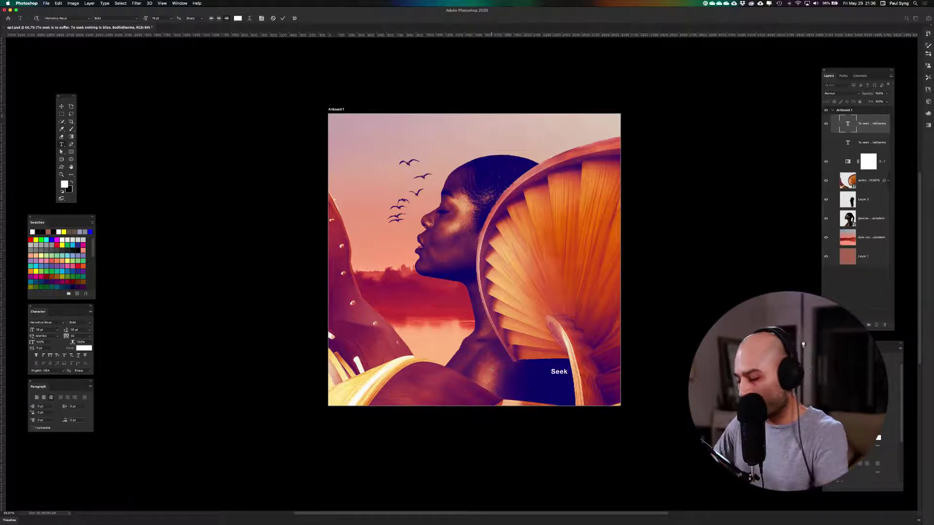
key("Escape")
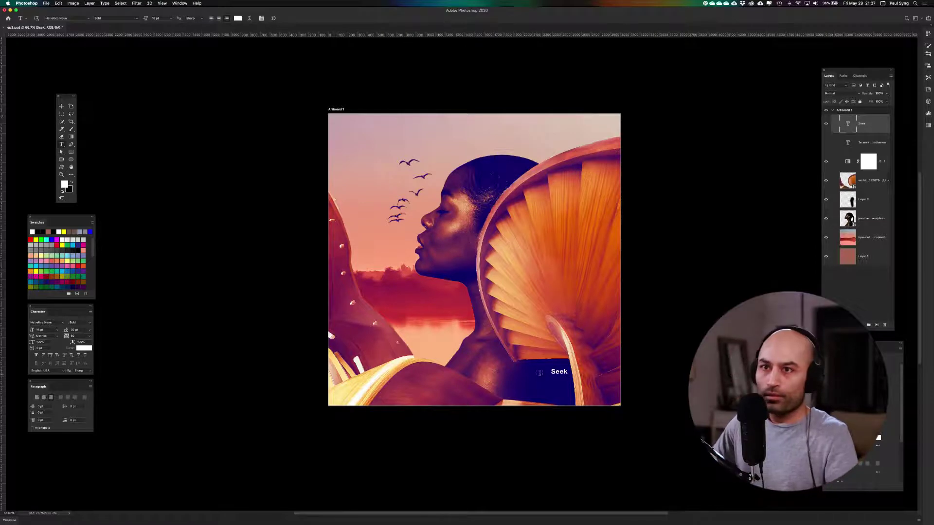
Set the font size of "Seek" to 100 pt and move the word slightly down toward the artboard's lower edge.
left_click(62, 105)
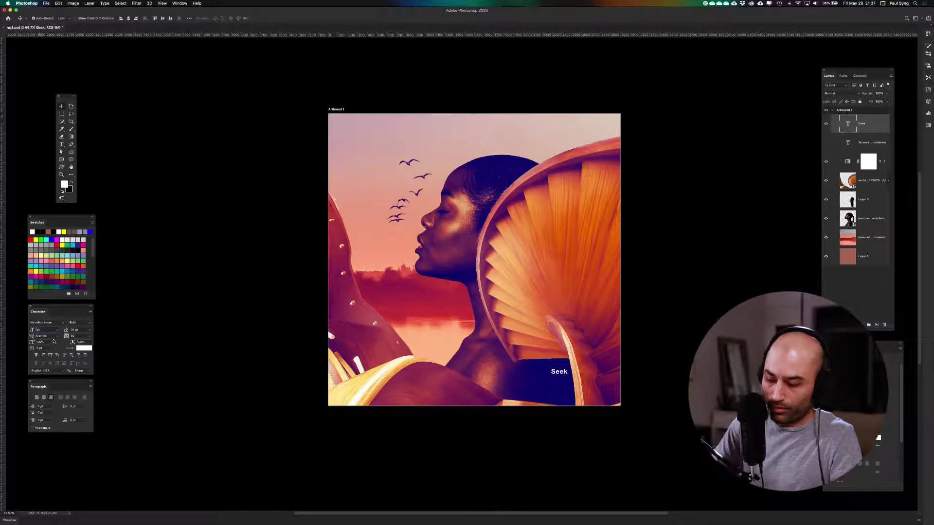
type("100")
key("Return")
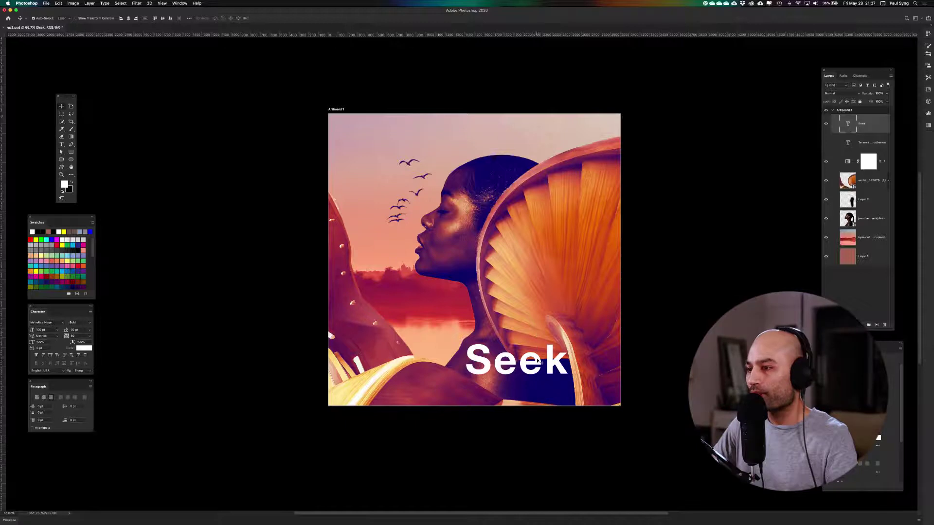
left_click_drag(538, 360, 539, 374)
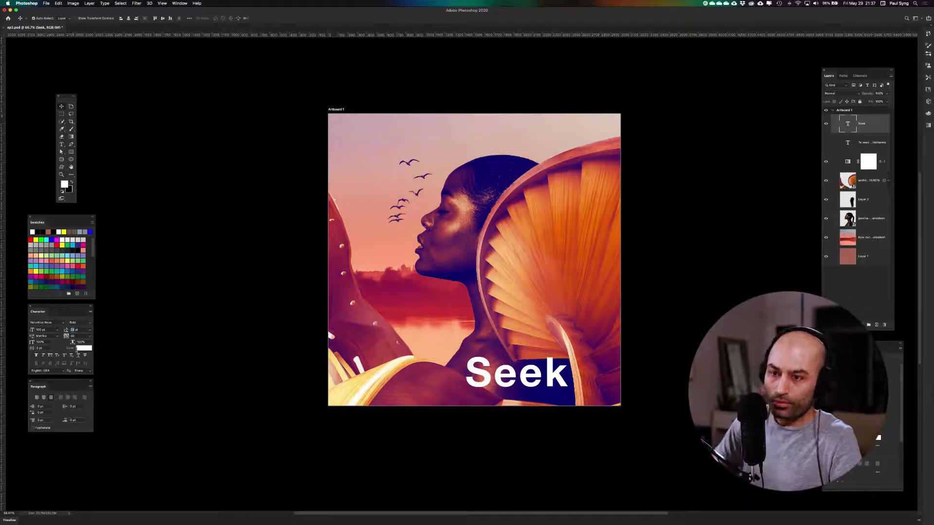
Set the leading of "Seek" to 0 pt, accepting the closest allowed value.
type("0")
key("Return")
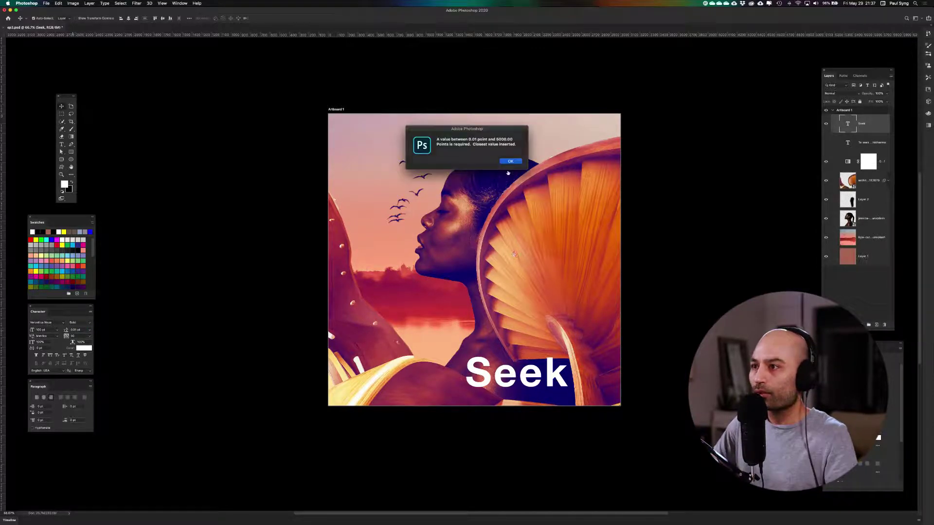
key("Return")
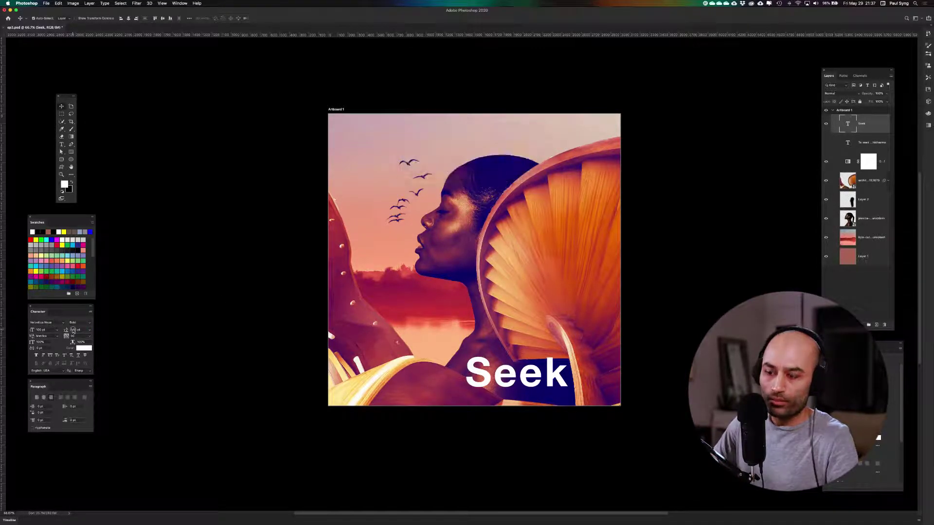
double_click(73, 330)
type("0")
key("Return")
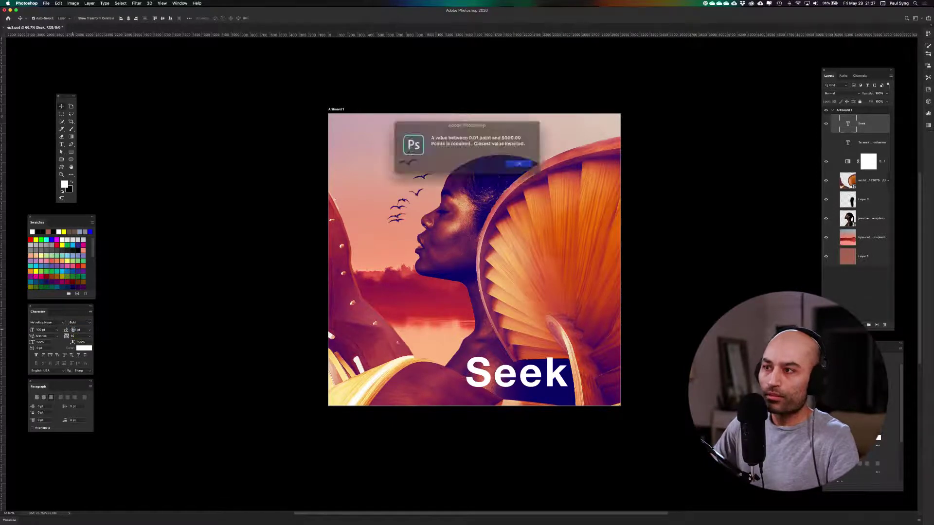
left_click(509, 161)
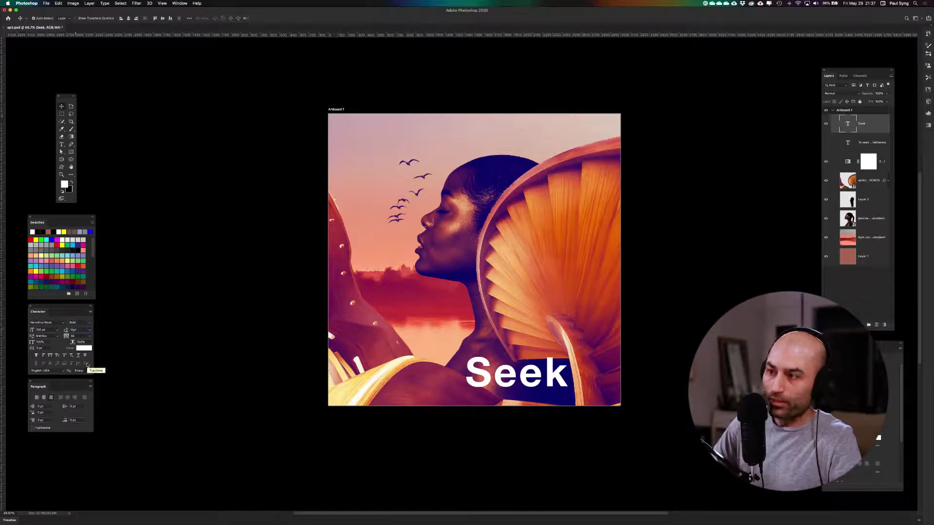
key("Return")
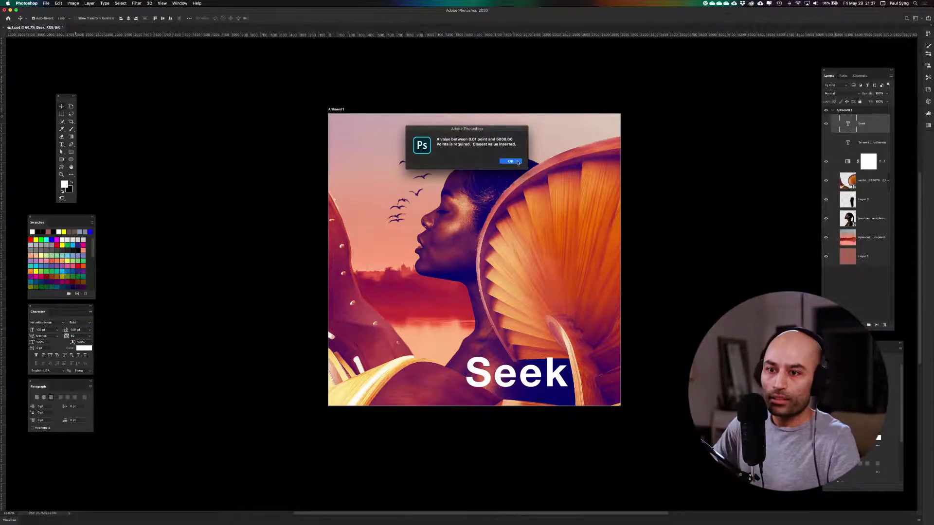
left_click(510, 162)
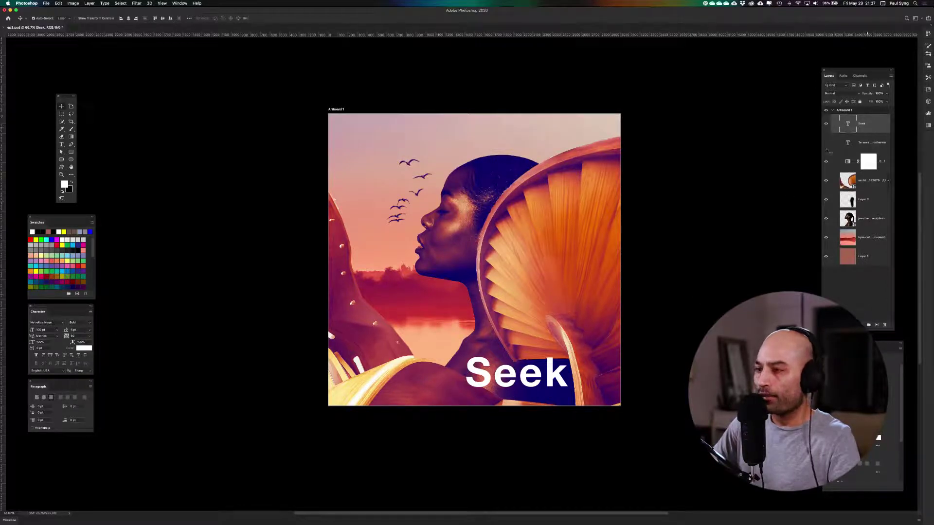
Nudge "Seek" slightly up and to the left, and set its tracking to 0.
left_click_drag(515, 376, 509, 370)
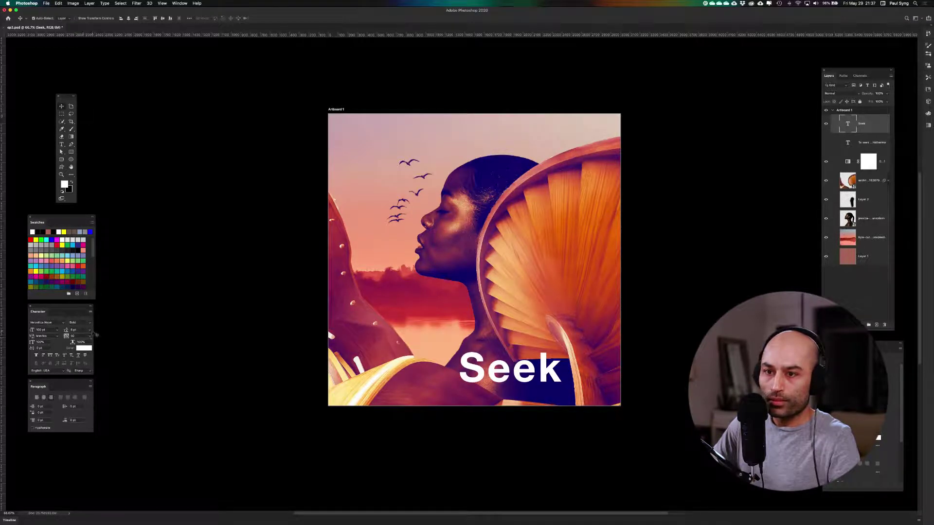
left_click(90, 336)
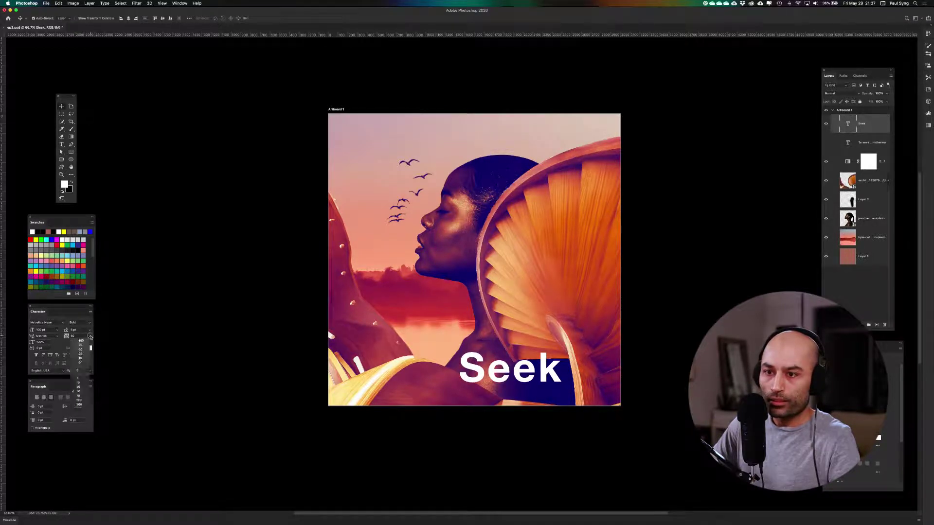
left_click(85, 370)
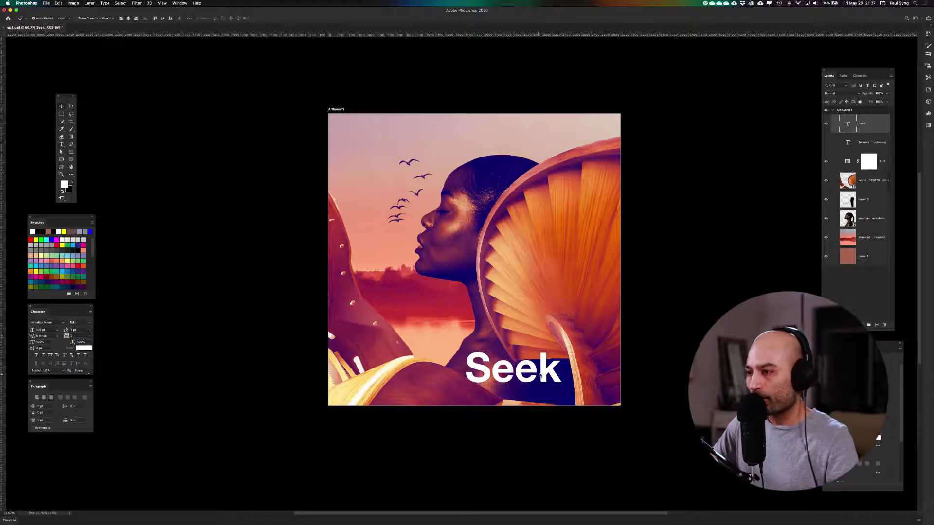
Using the guides, move "Seek" toward the artboard's lower-right corner and enlarge it with Free Transform to nearly double its size.
left_click_drag(541, 375, 586, 390)
key("super+semicolon")
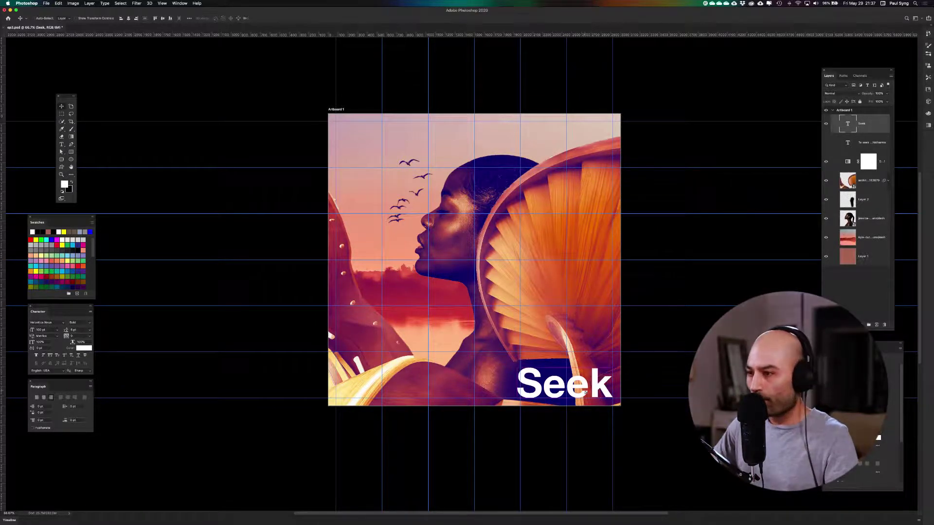
key("super+t")
left_click_drag(516, 362, 421, 340)
key("Return")
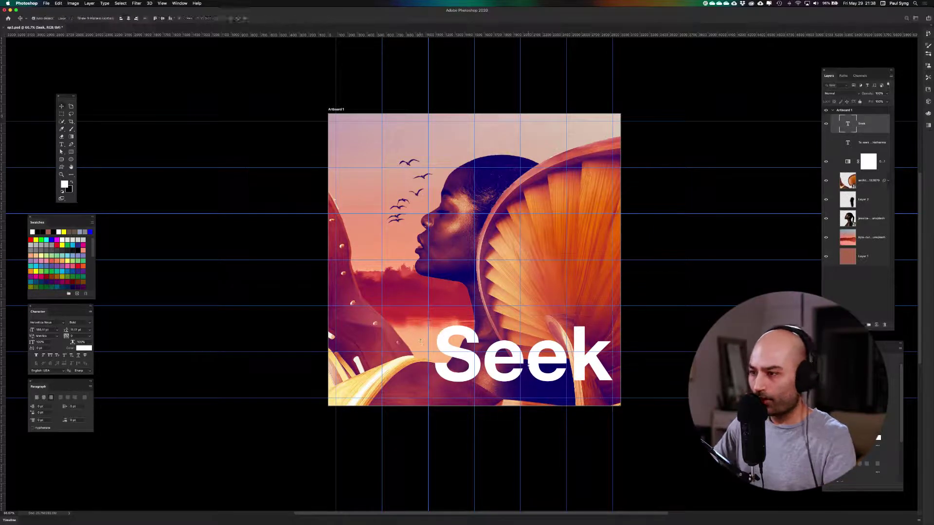
left_click_drag(527, 365, 520, 374)
key("super+semicolon")
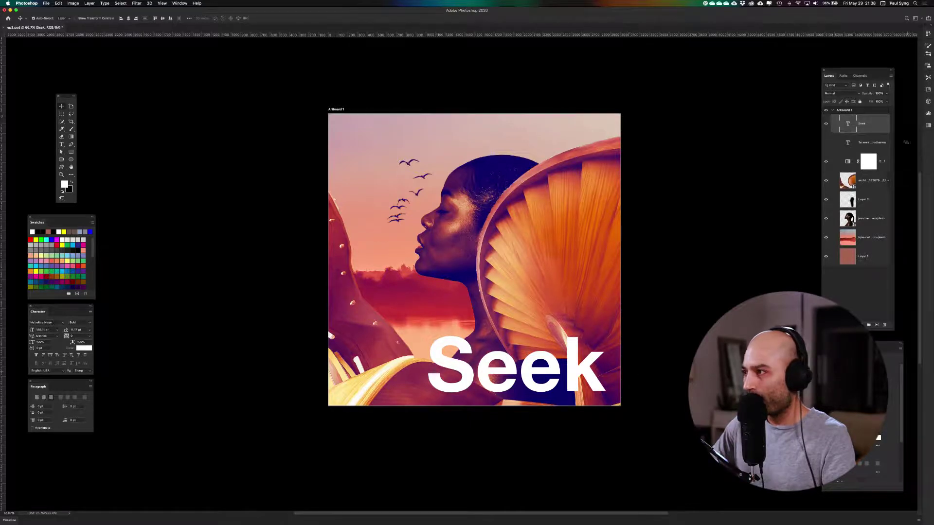
Show the hidden quote layer, turn off Auto-Select, and move the quote onto the upper part of the spiral staircase.
left_click(826, 143)
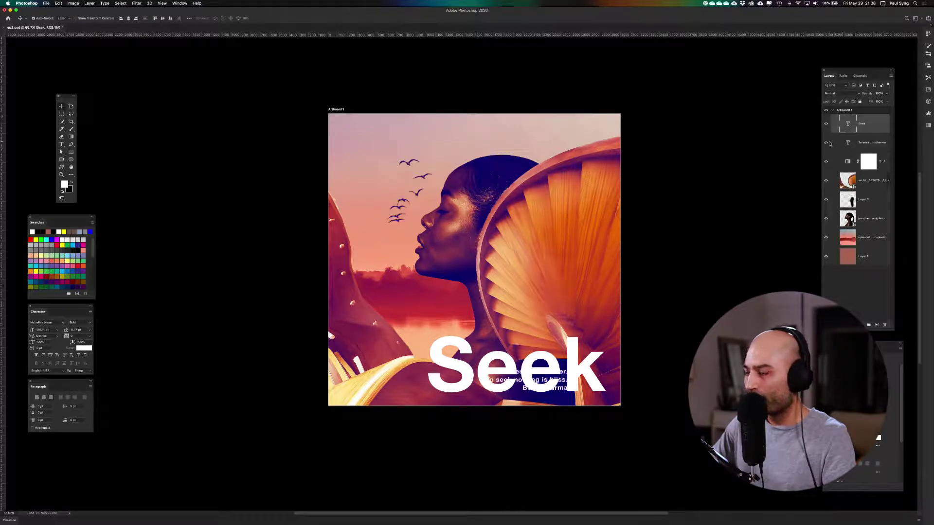
left_click(868, 146)
left_click_drag(562, 388, 565, 350)
key("super+z")
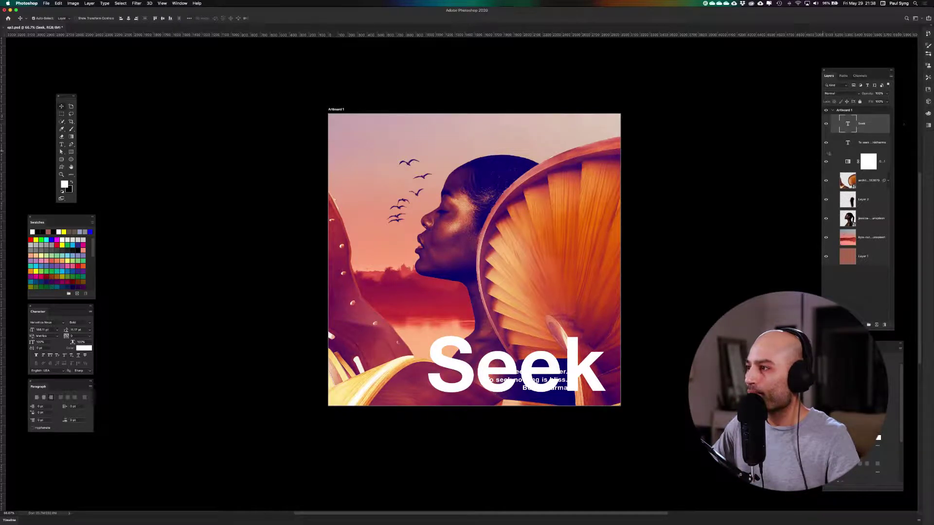
left_click(833, 144)
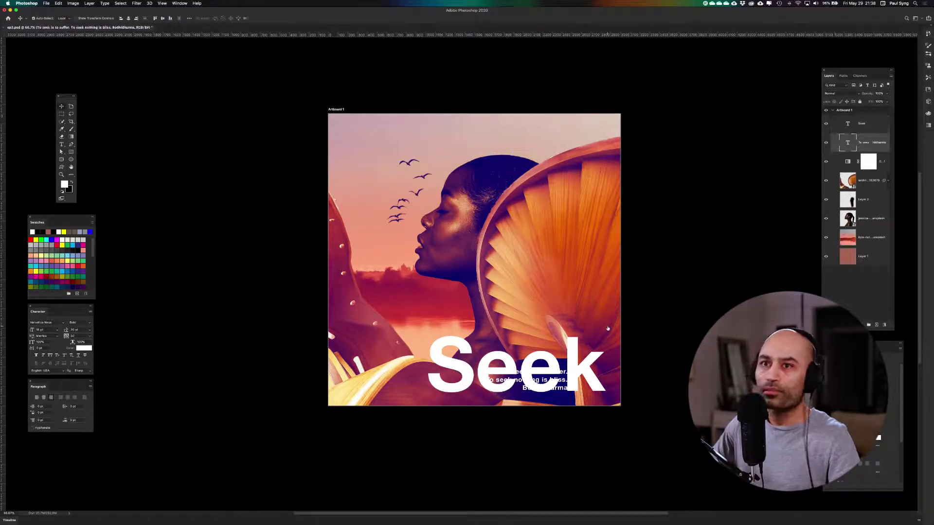
left_click(34, 19)
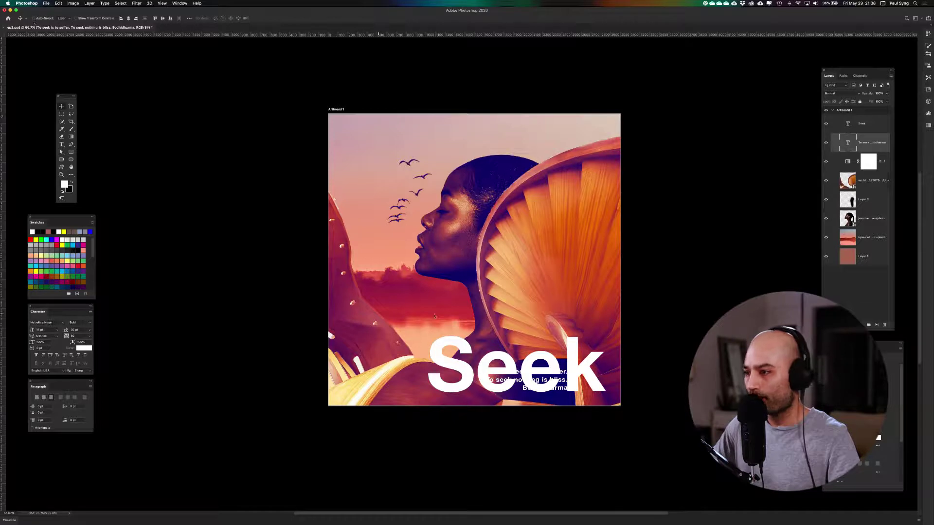
left_click_drag(563, 378, 600, 210)
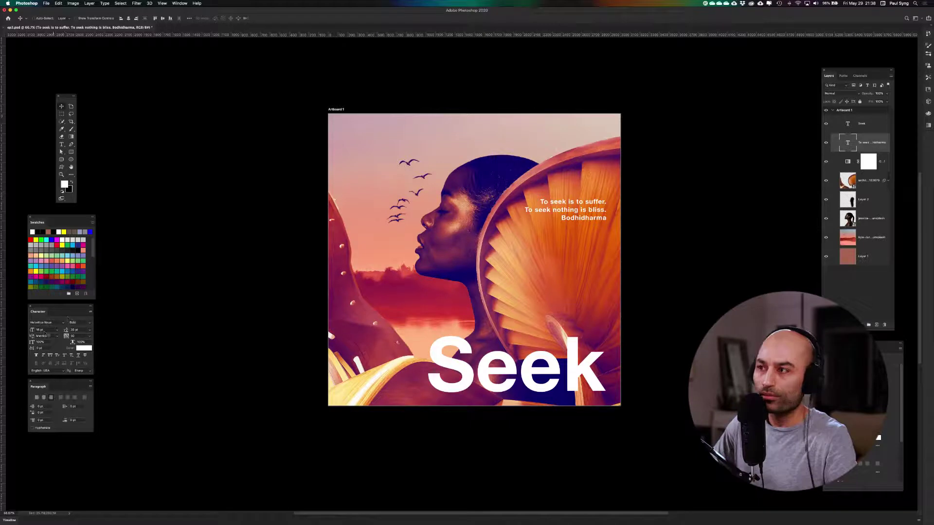
Set the quote's font size to 12 pt and its leading to 16 pt.
left_click(38, 331)
type("1")
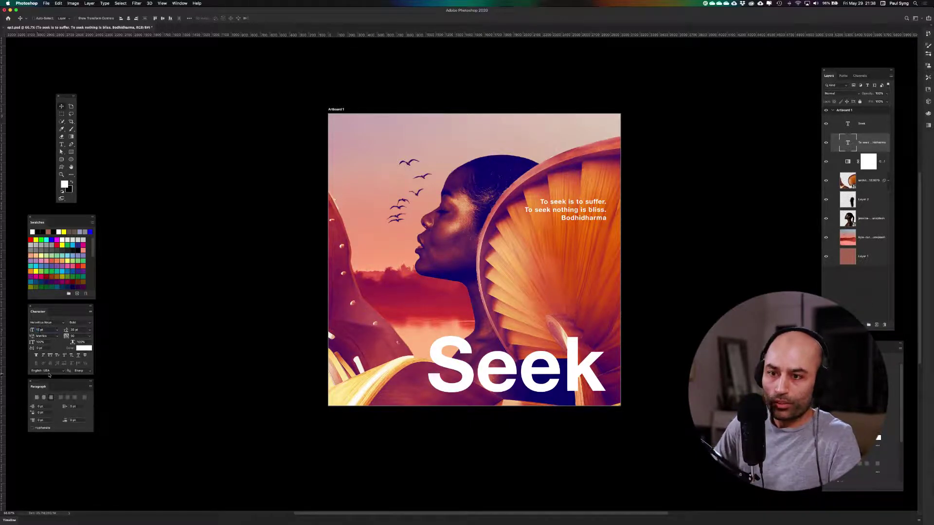
type("2")
key("Return")
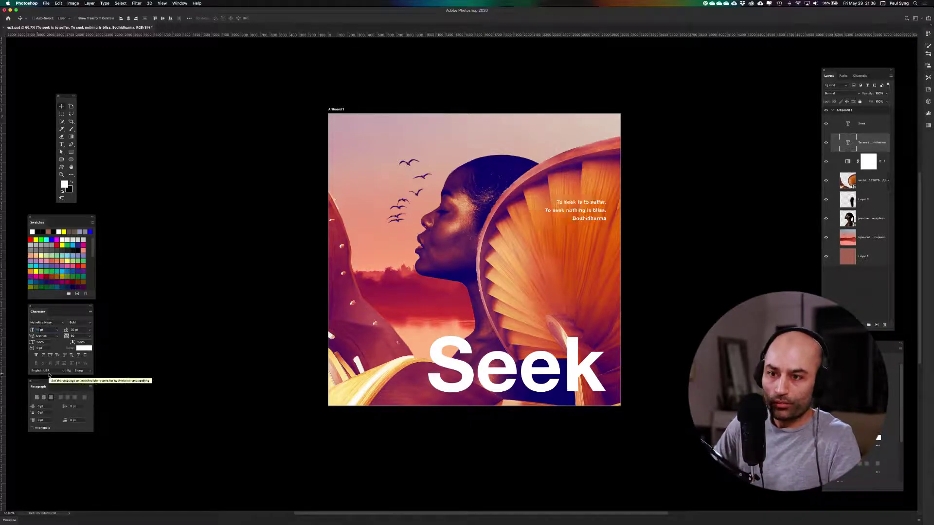
left_click(73, 331)
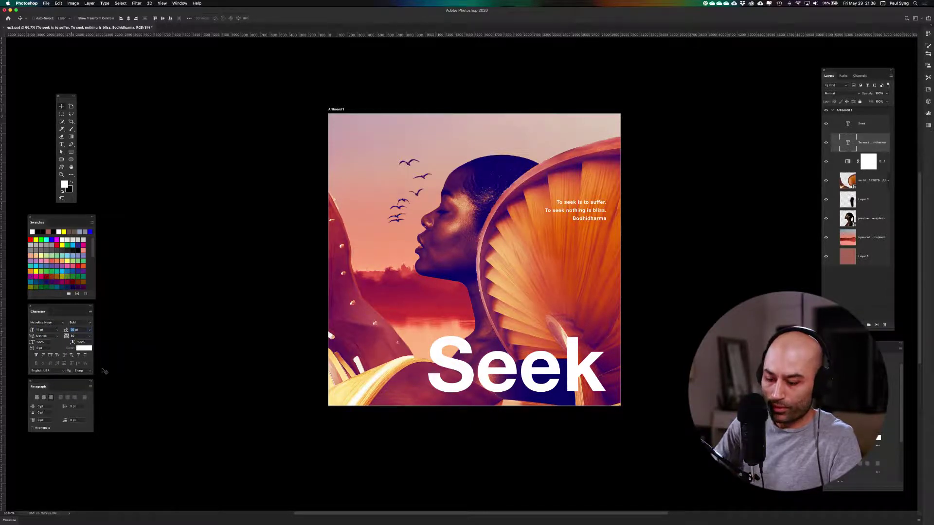
type("16")
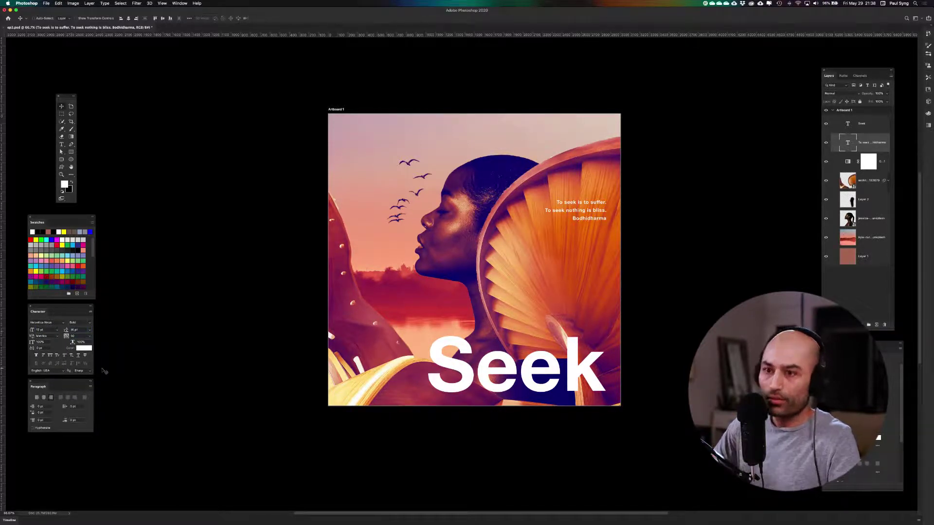
key("Return")
Set the quote's tracking to 600, after trying 100, and its font style to Light.
left_click(75, 336)
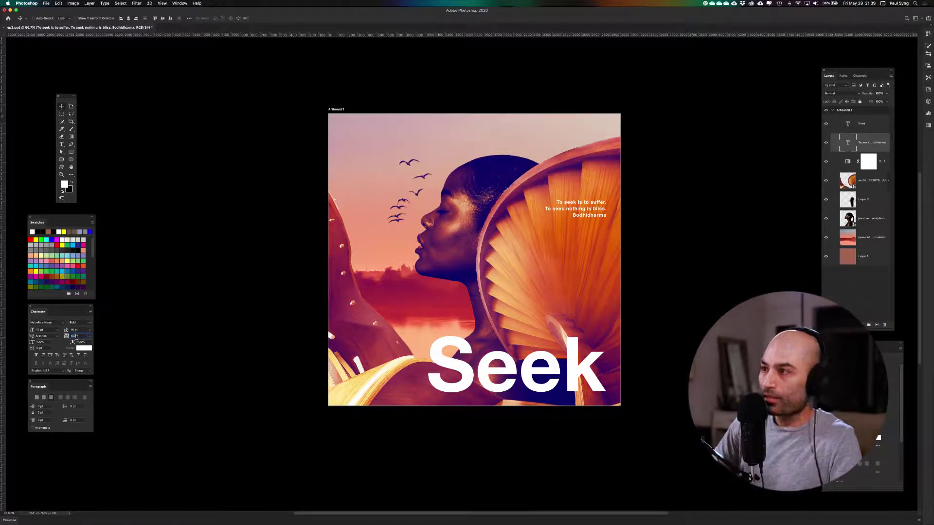
type("100")
key("Return")
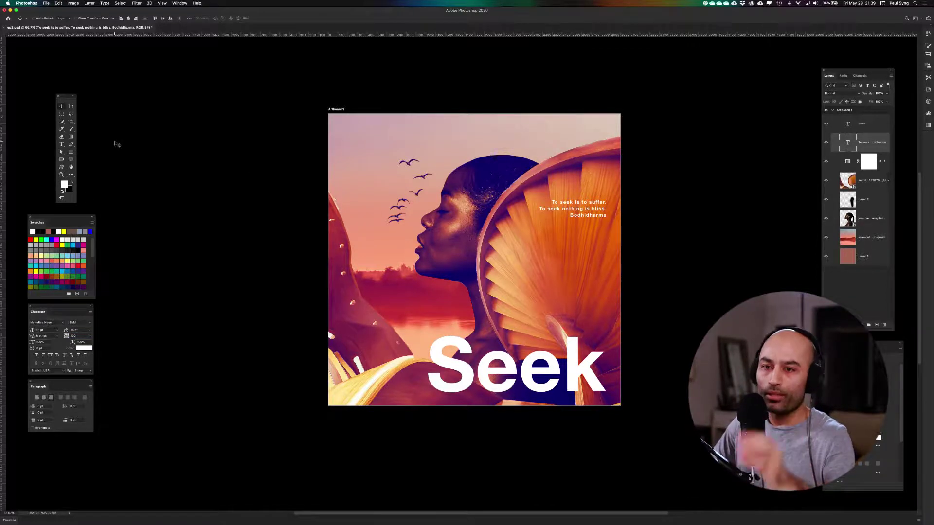
left_click(79, 337)
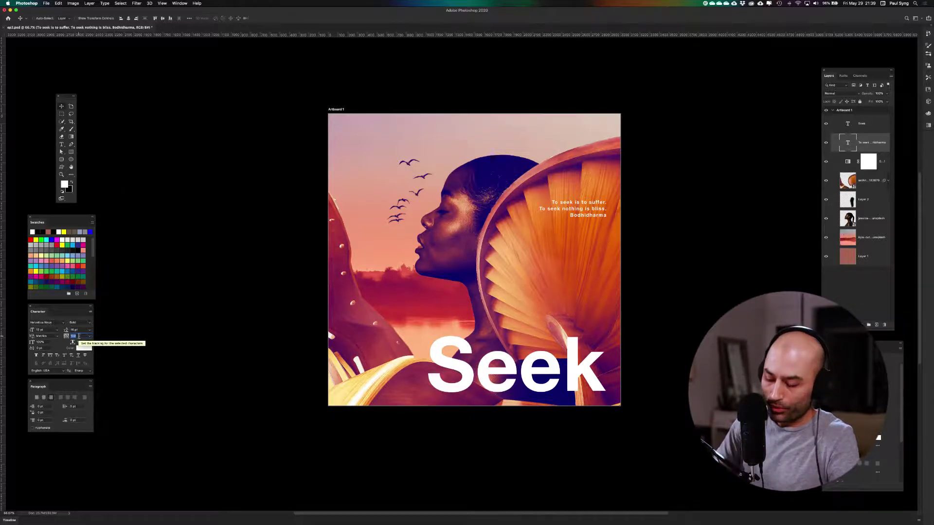
type("500")
key("Return")
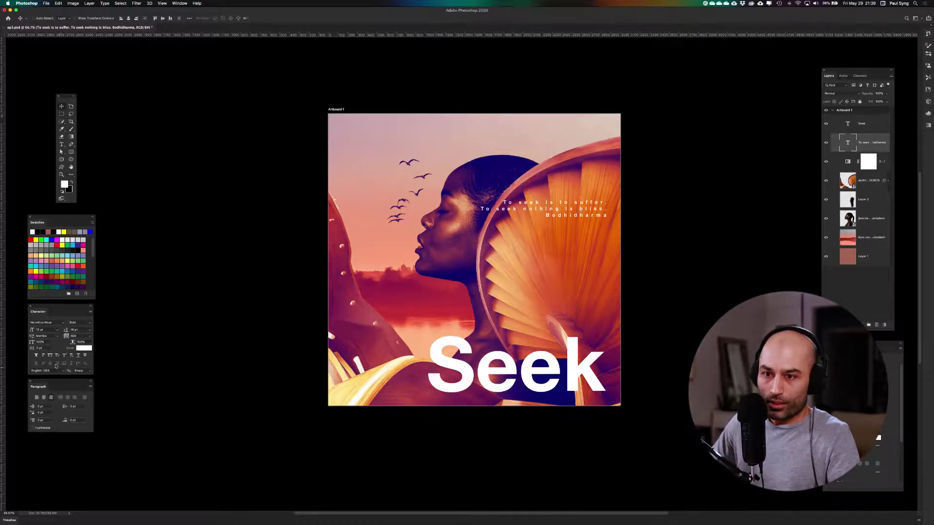
left_click(90, 323)
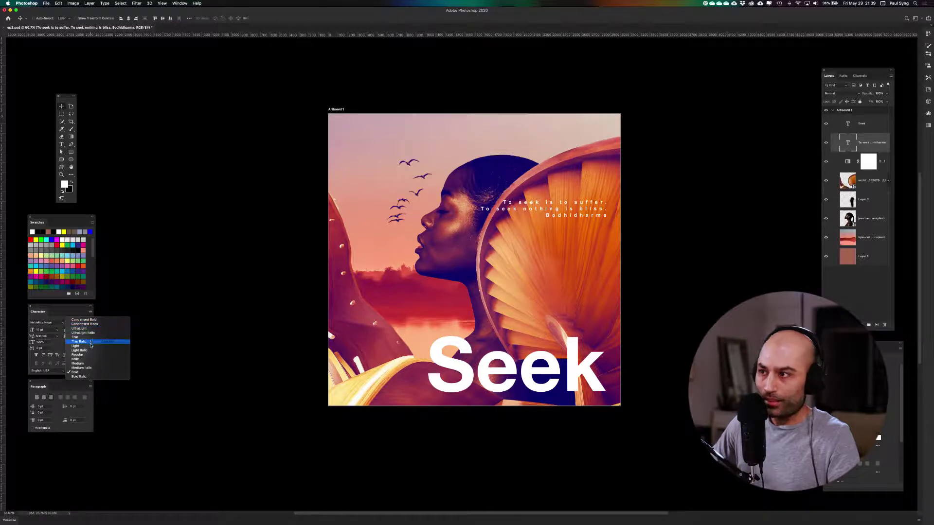
left_click(90, 346)
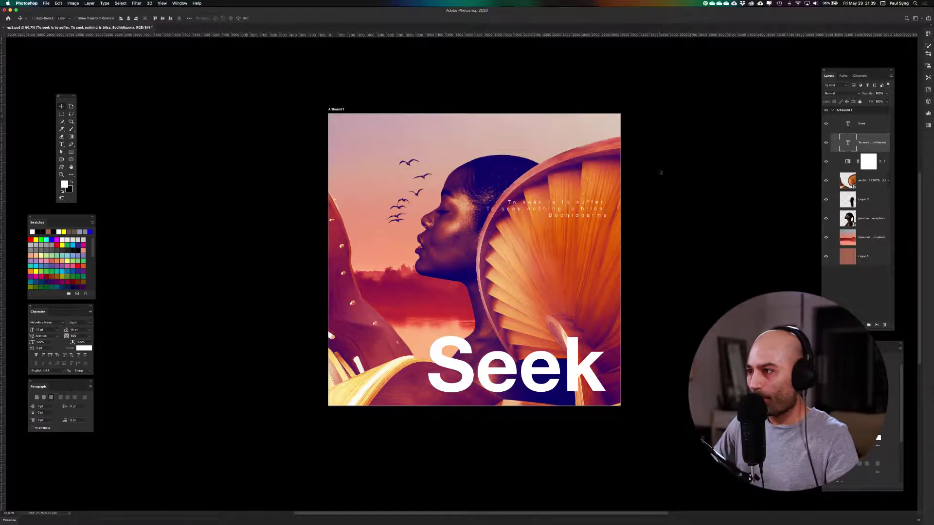
Remove the periods after "suffer" and "bliss" in the quote, keeping its three-line layout.
double_click(605, 209)
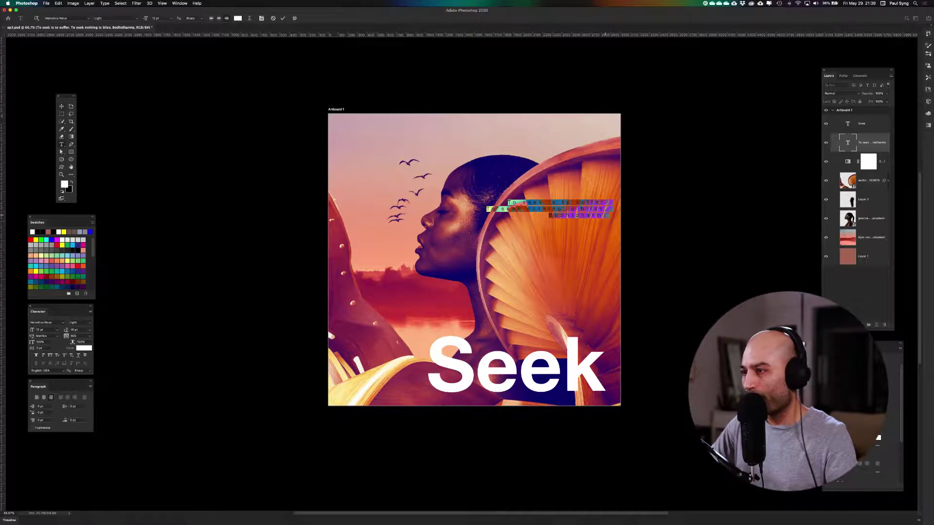
left_click(605, 215)
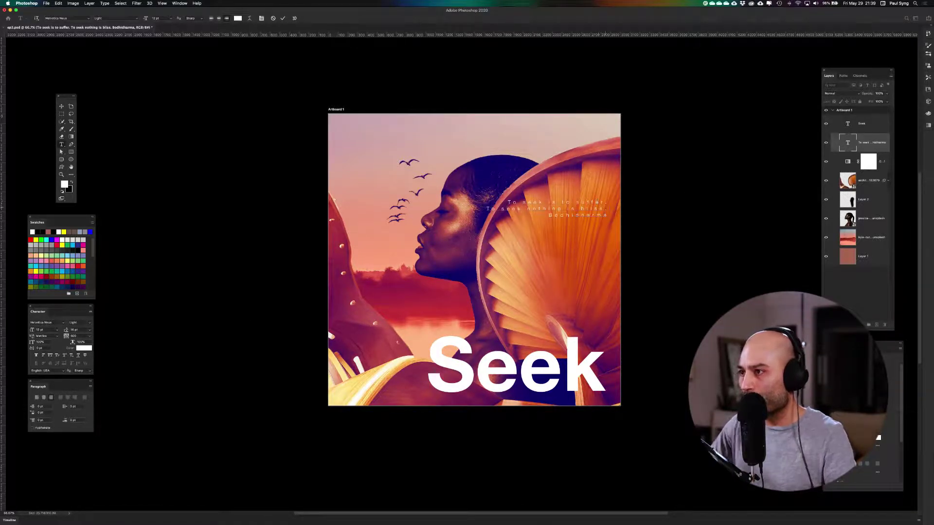
key("BackSpace")
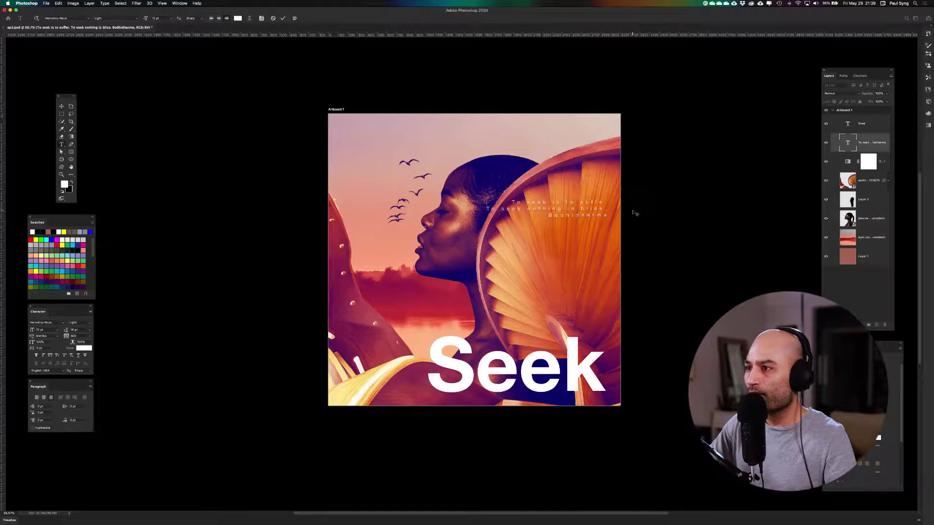
key("Delete")
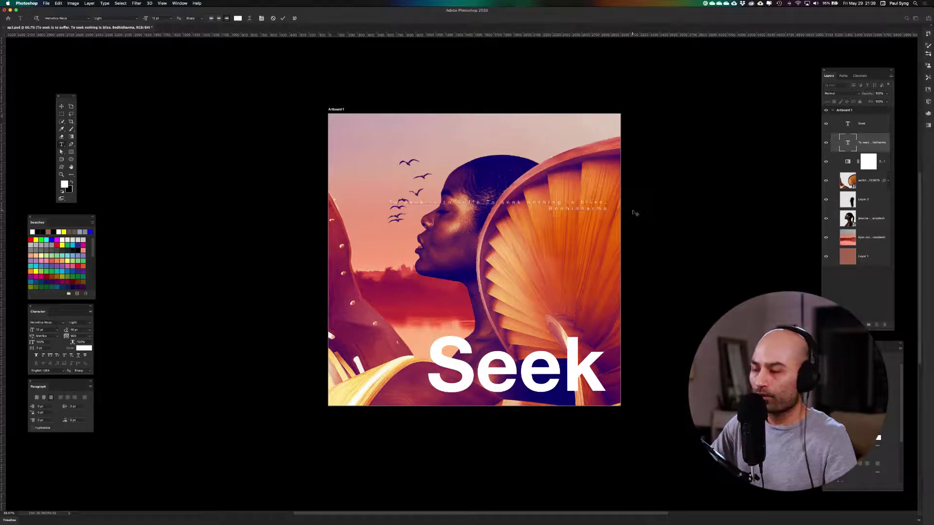
type("r")
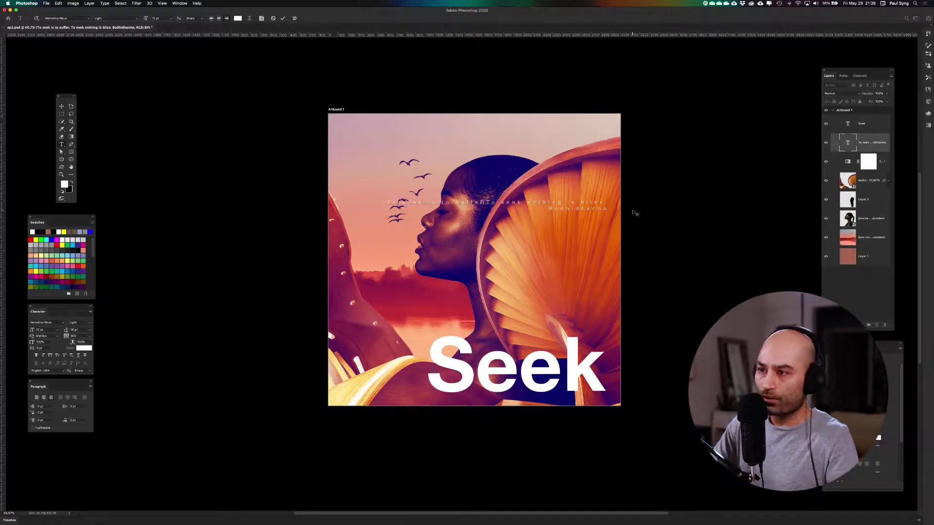
key("BackSpace")
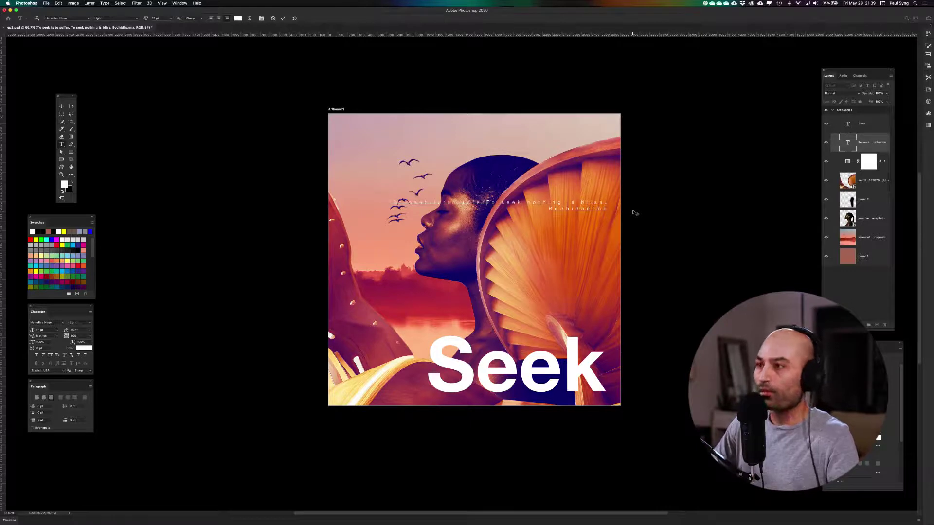
key("Return")
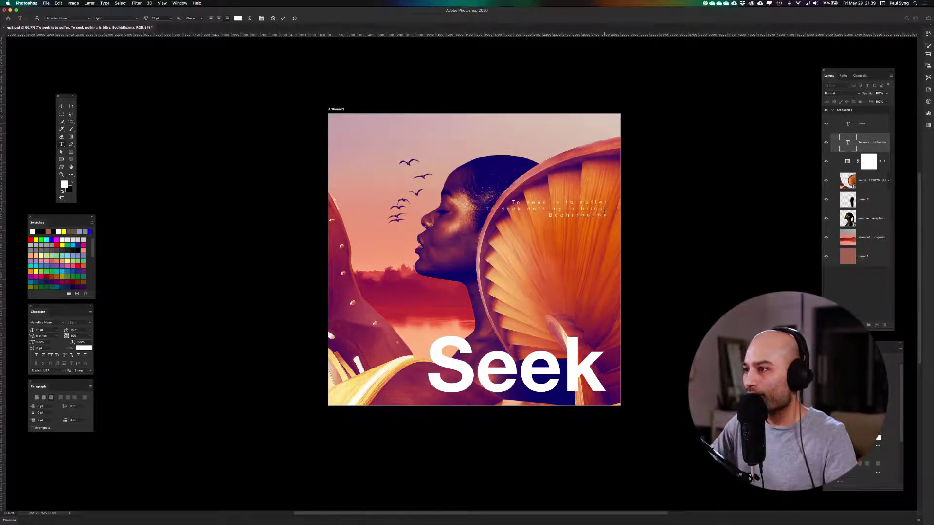
key("Delete")
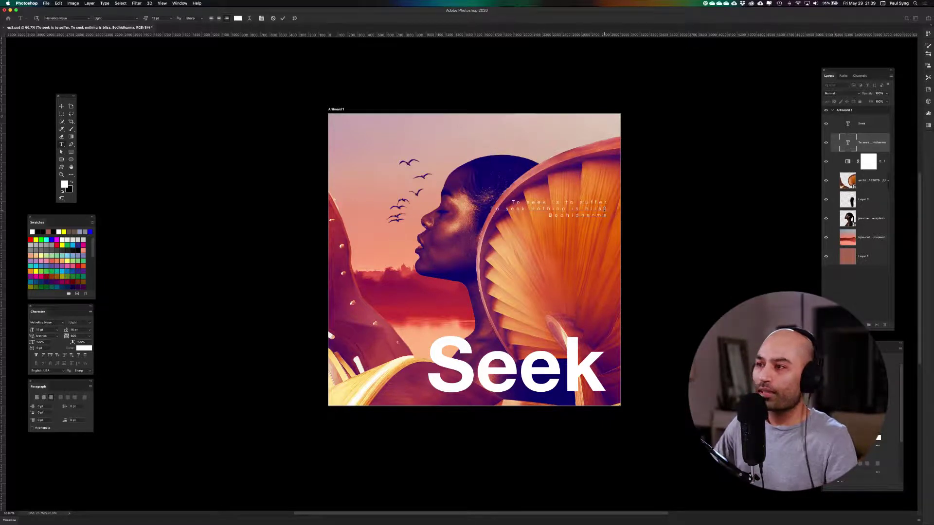
Finish the quote's text edit, set it in all caps, and move it lower across the spiral staircase.
key("Escape")
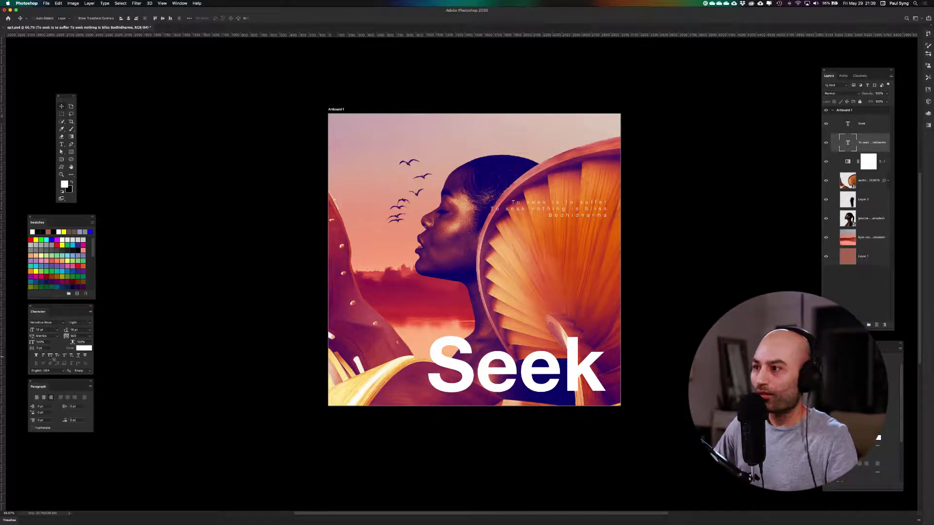
left_click(50, 355)
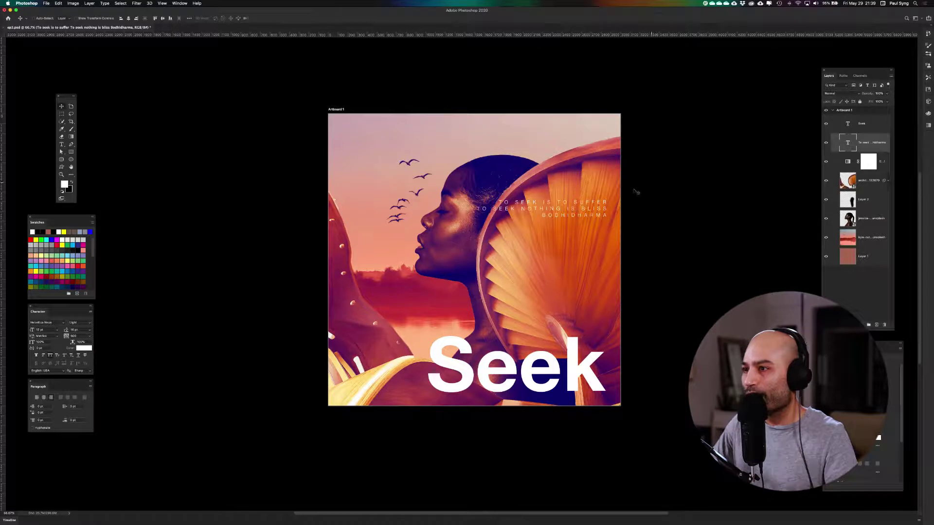
left_click_drag(627, 198, 613, 251)
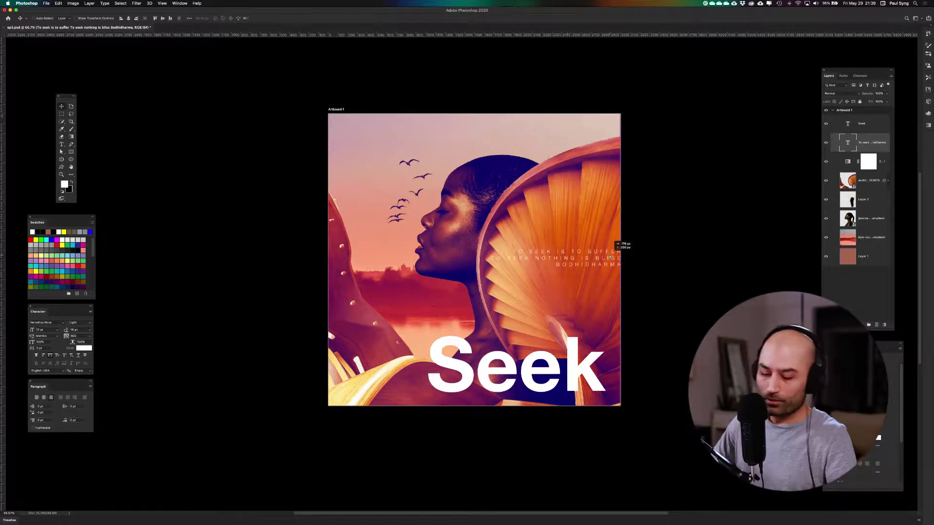
Rotate the quote 90° clockwise so it reads vertically down the staircase above the "Seek" title.
key("super+t")
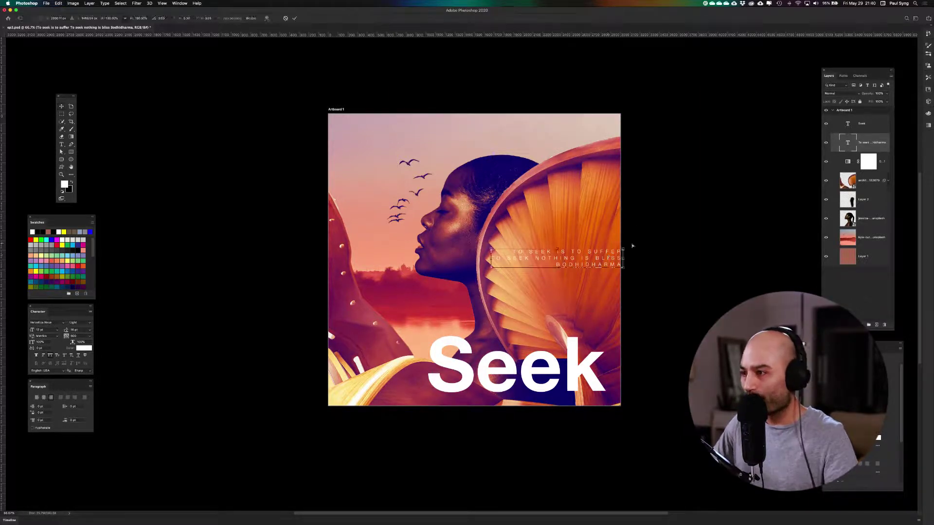
left_click_drag(631, 245, 567, 326)
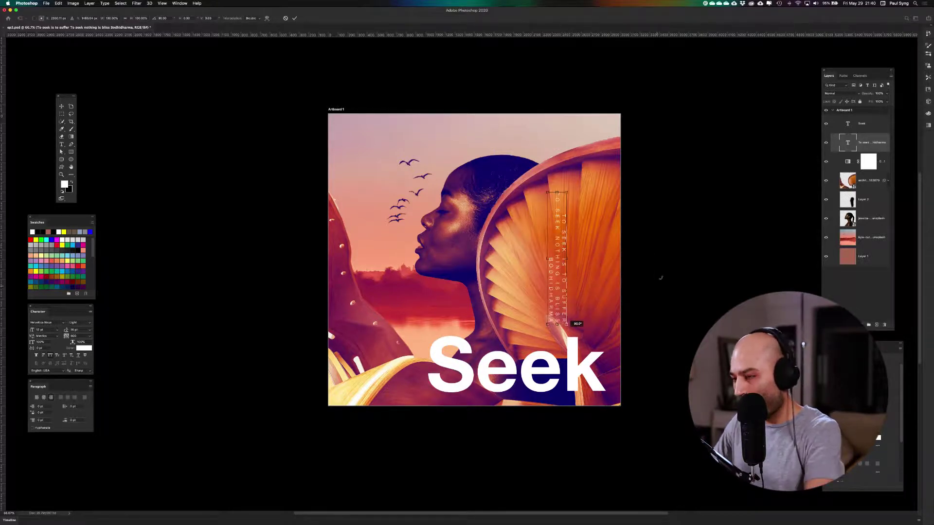
key("Return")
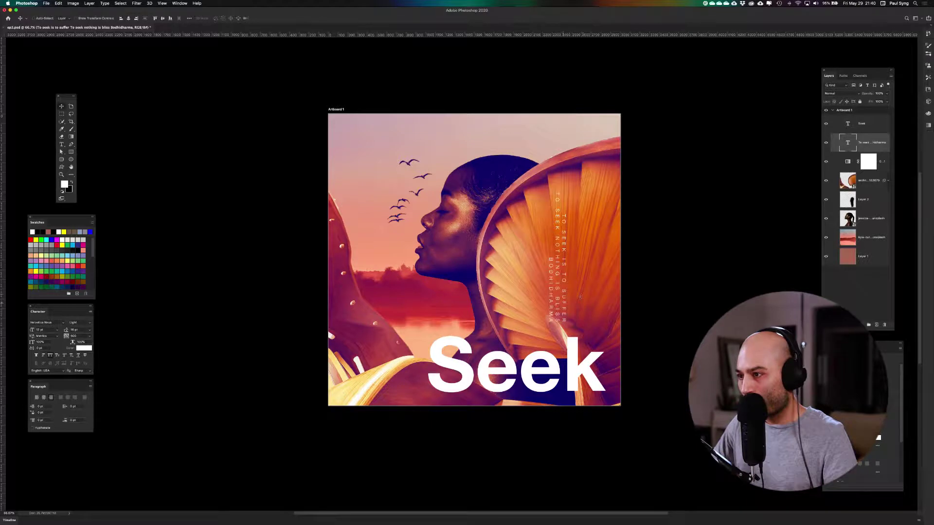
Duplicate the vertical quote over the back of the woman's neck and delete the "Bodhidharma" line from the staircase copy.
left_click_drag(564, 303, 488, 296)
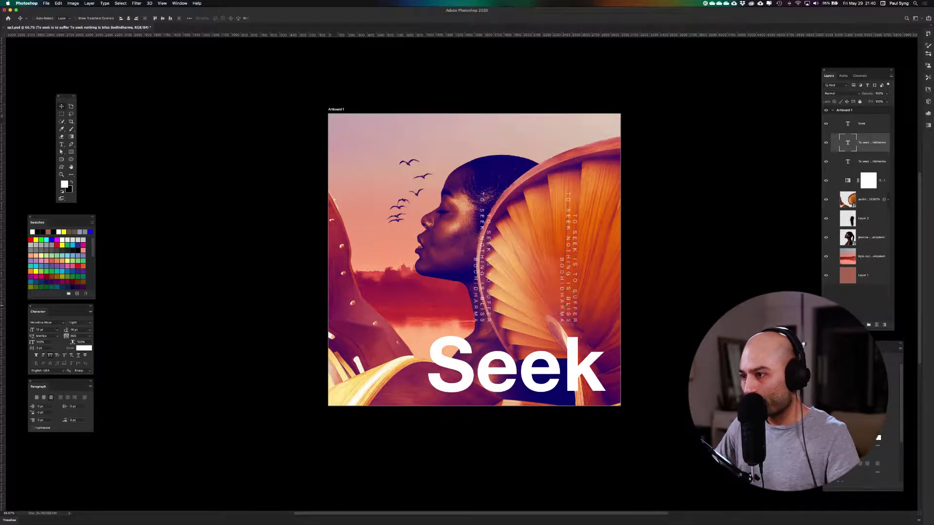
double_click(564, 262)
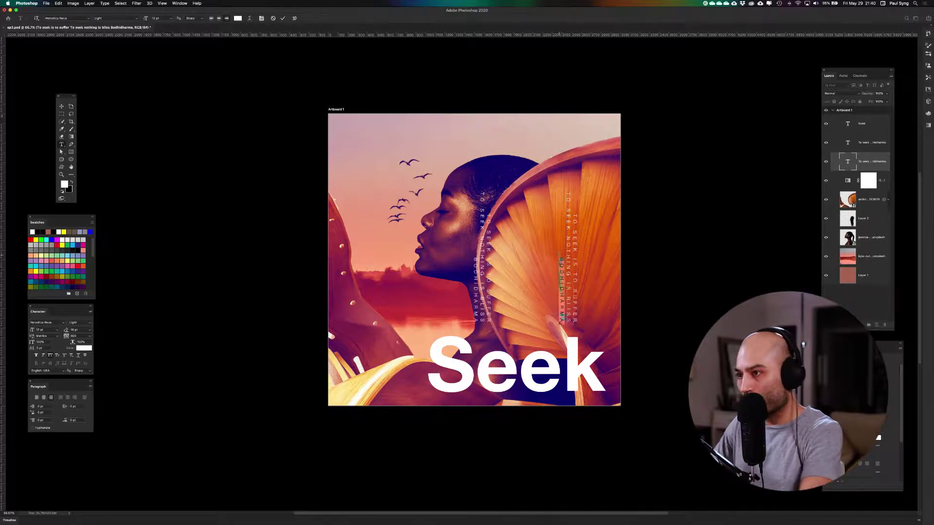
key("BackSpace")
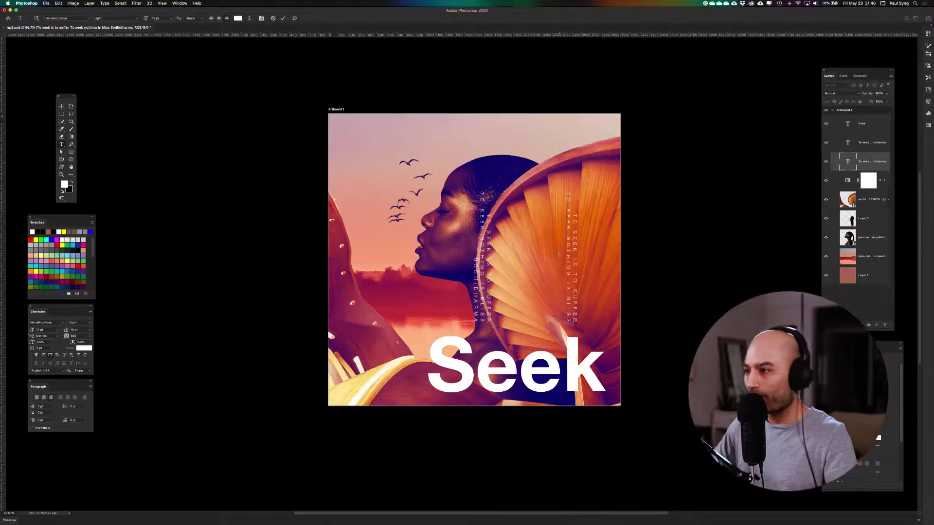
key("super+Return")
key("v")
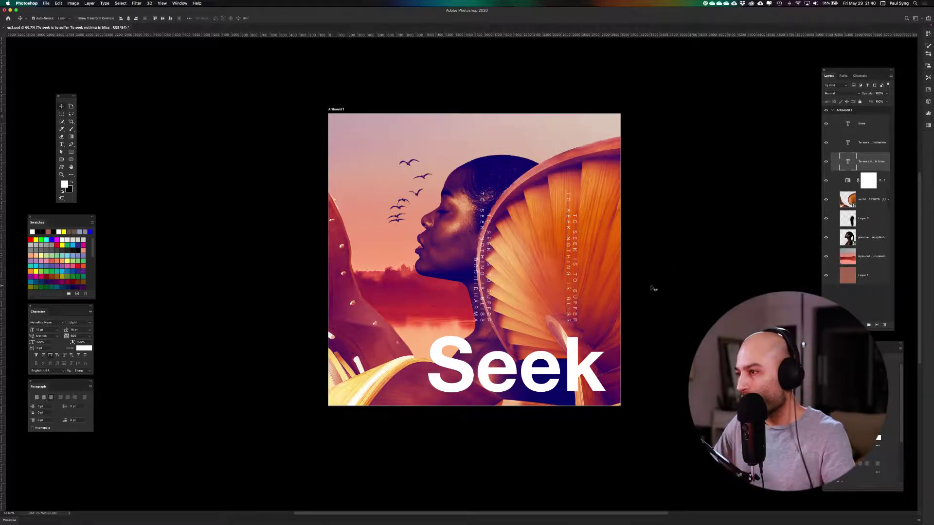
Move the two-line vertical quote down so it lines up with the stem of the "k" in "Seek", and show the guides.
key("super+1")
key("super+plus")
key("super+plus")
left_click_drag(652, 288, 250, 180)
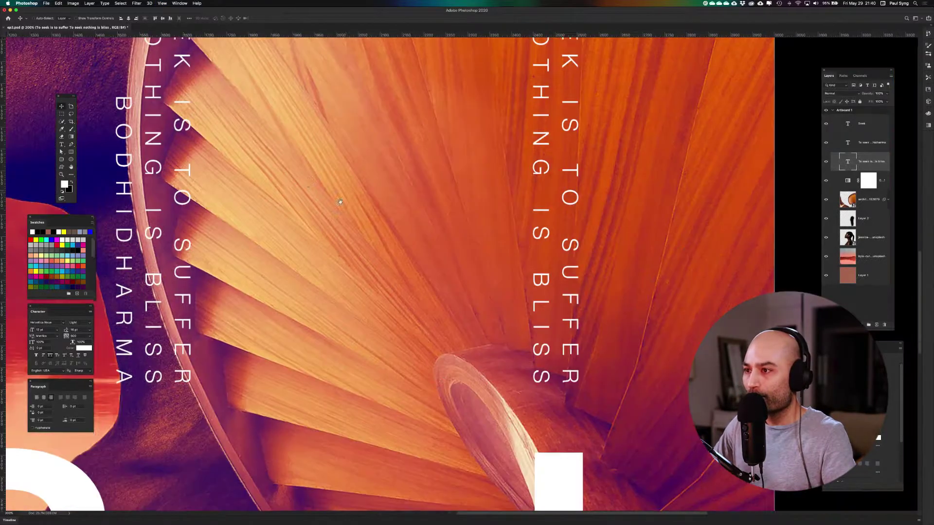
left_click_drag(478, 295, 423, 249)
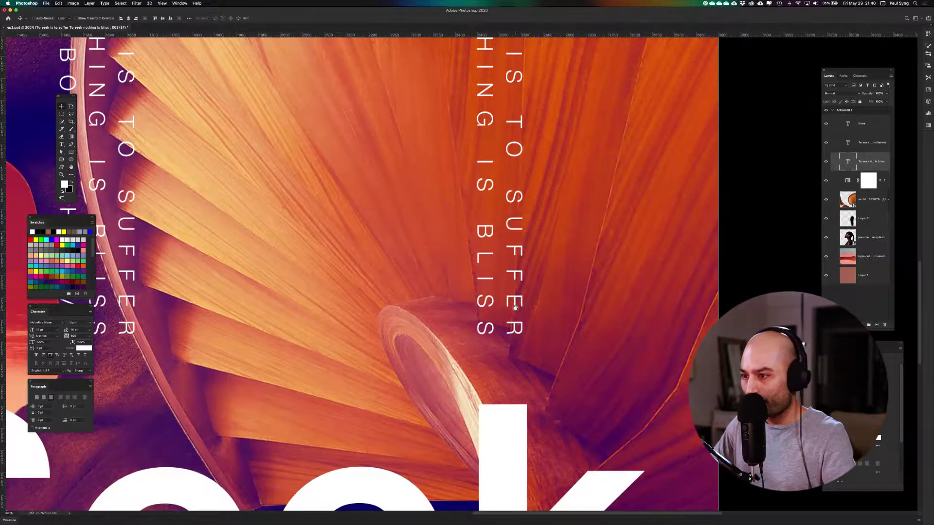
left_click_drag(514, 301, 521, 324)
key("super+;")
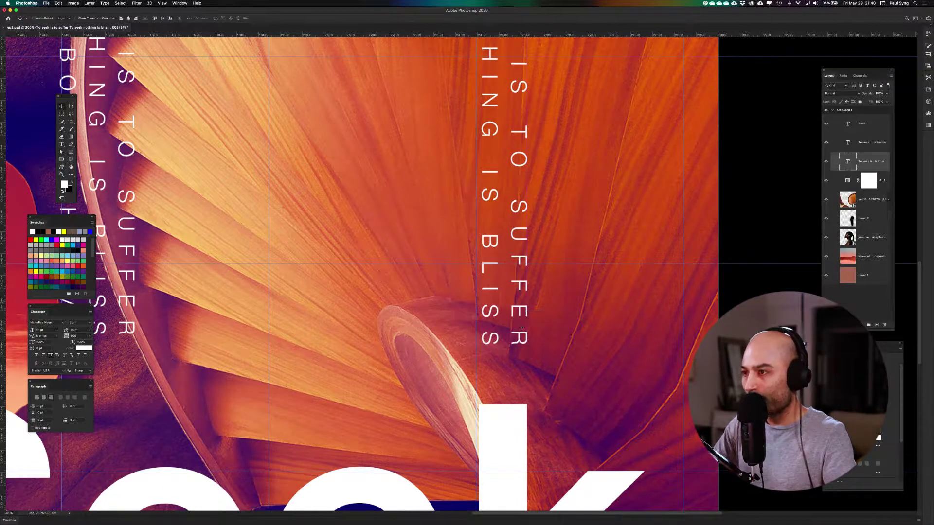
key("super+0")
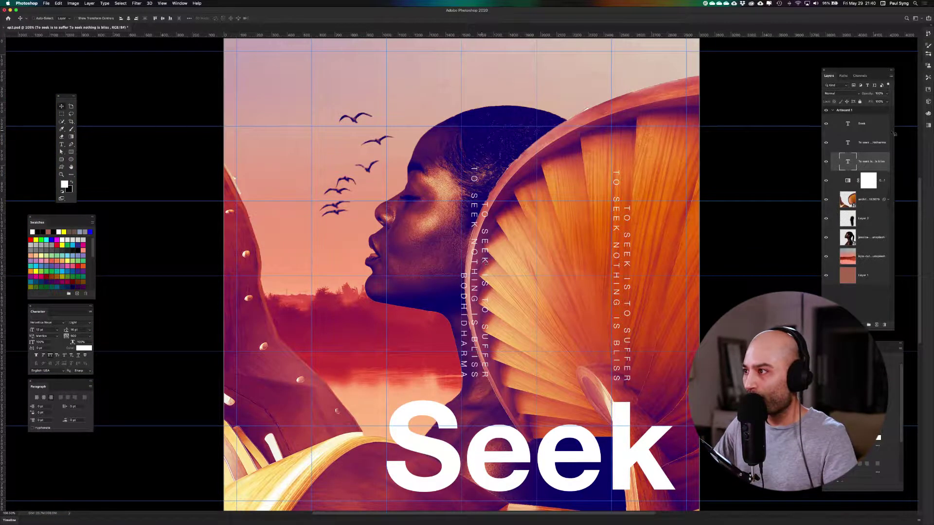
Rotate the three-line quote copy 90° counterclockwise back to horizontal.
left_click(877, 144)
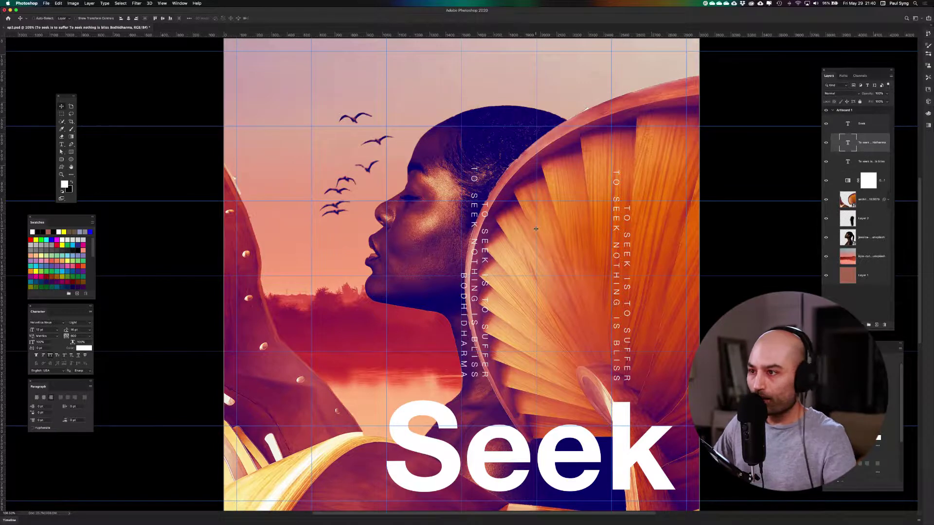
key("super+t")
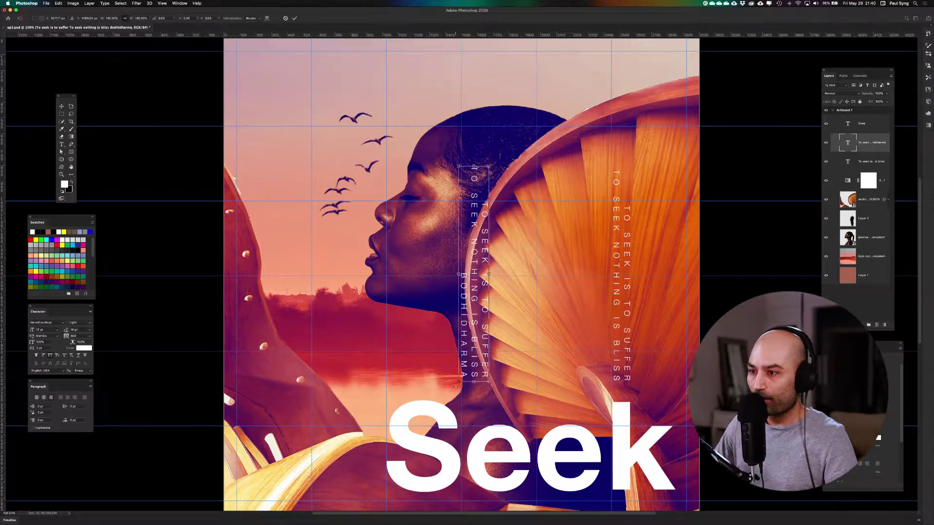
left_click_drag(455, 387, 571, 296)
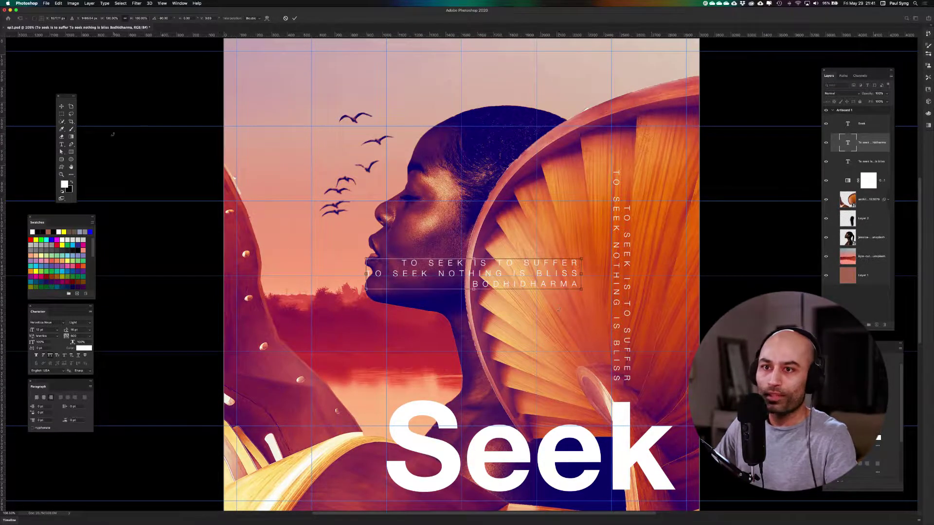
left_click(295, 19)
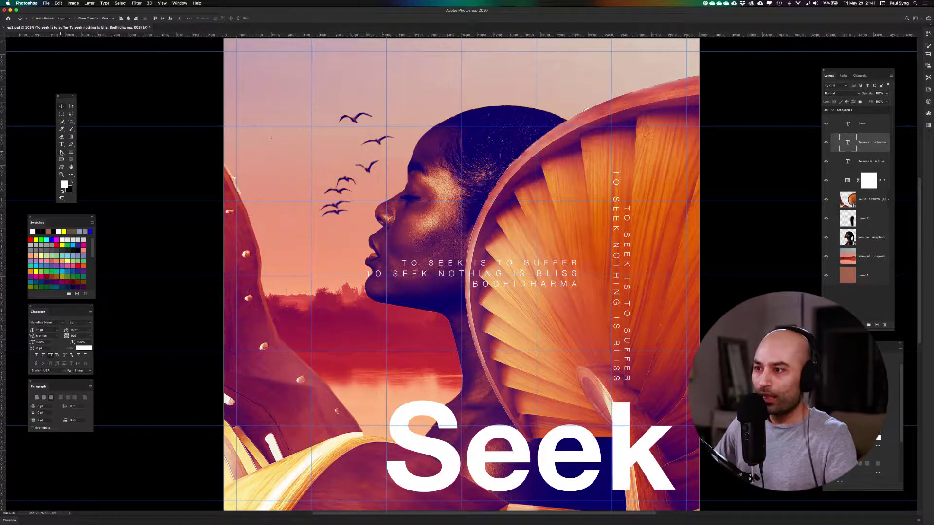
Delete the first two lines of the horizontal quote copy, keeping only "Bodhidharma".
key("t")
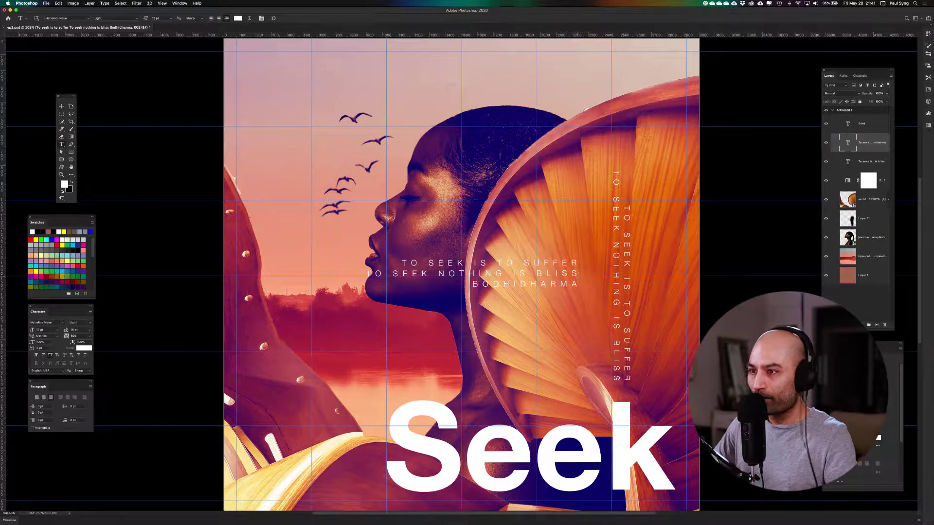
left_click_drag(577, 274, 329, 260)
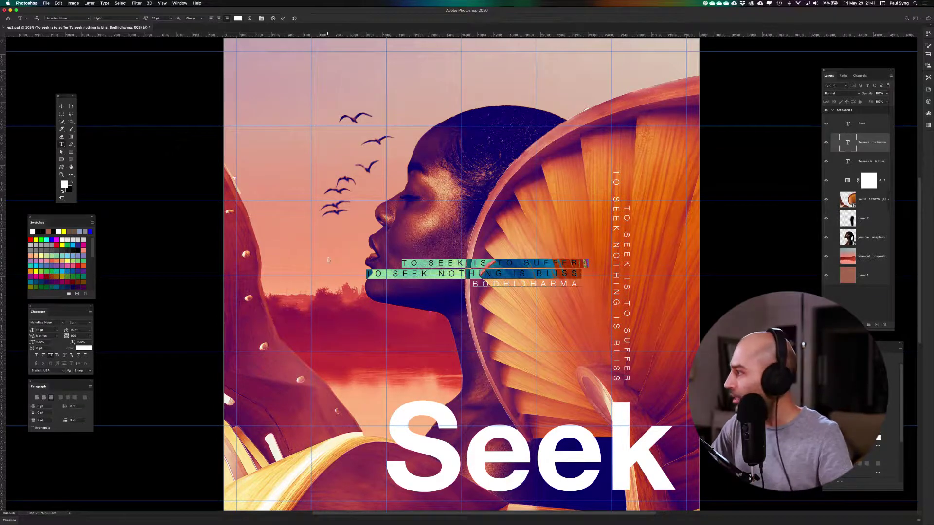
key("BackSpace")
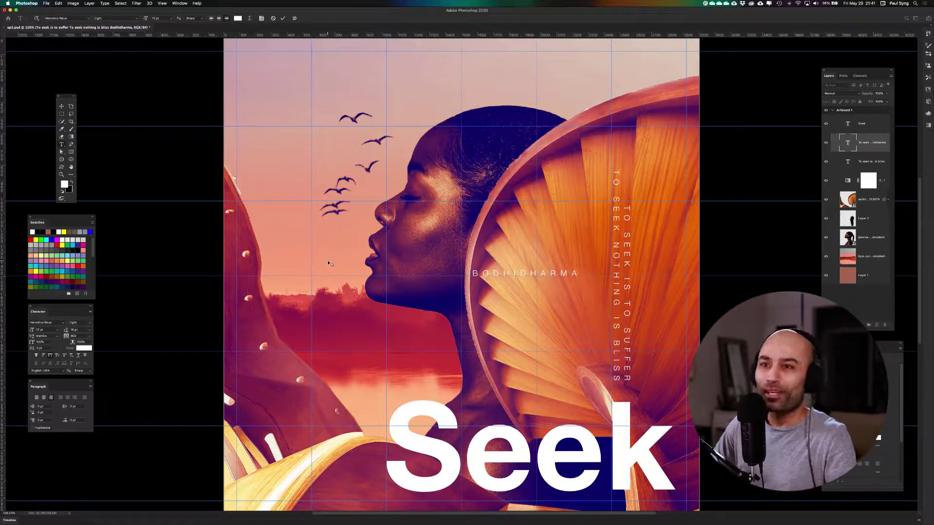
left_click(61, 106)
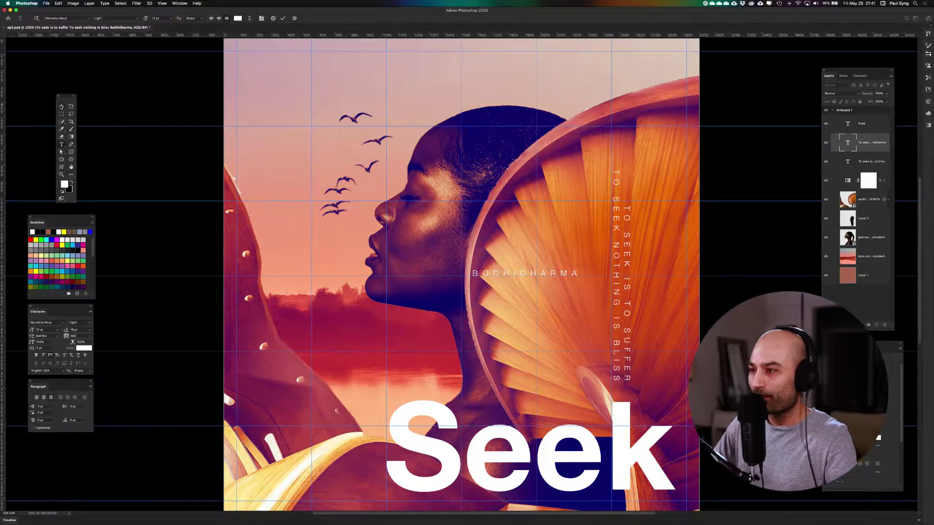
Move the "Bodhidharma" attribution to the artwork's lower-left area beside the "Seek" title, and hide the guides.
key("super+1")
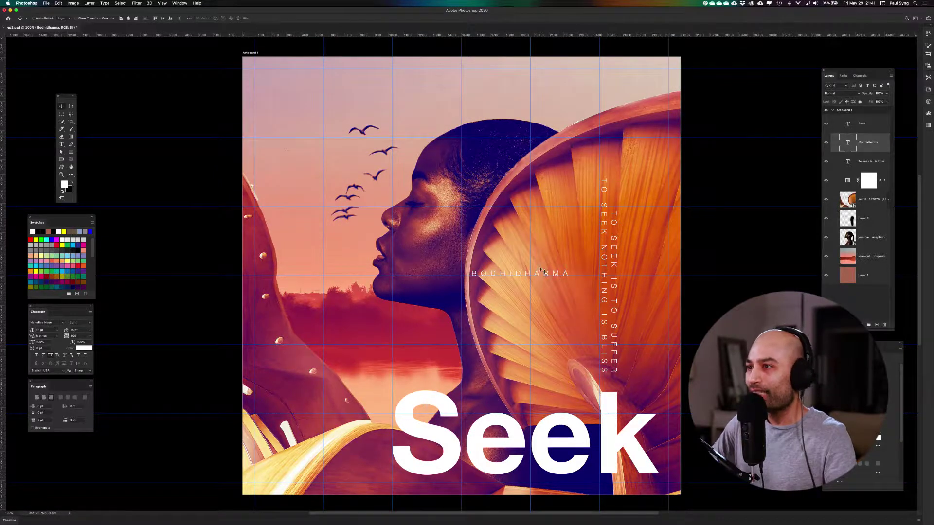
left_click_drag(543, 274, 324, 417)
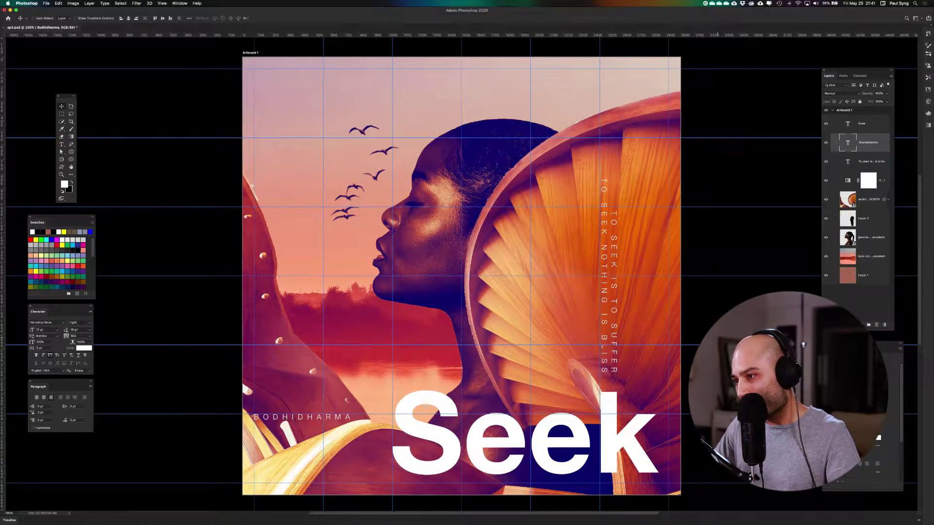
key("super+minus")
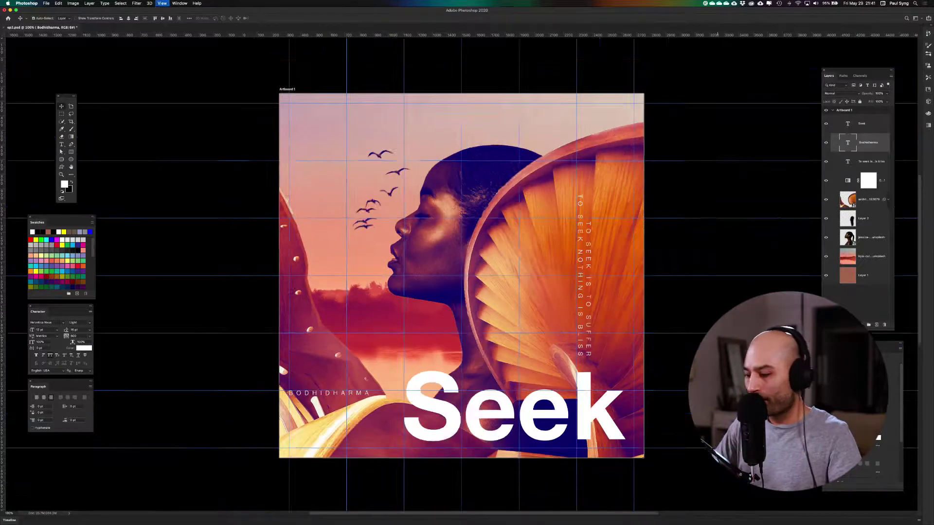
key("super+semicolon")
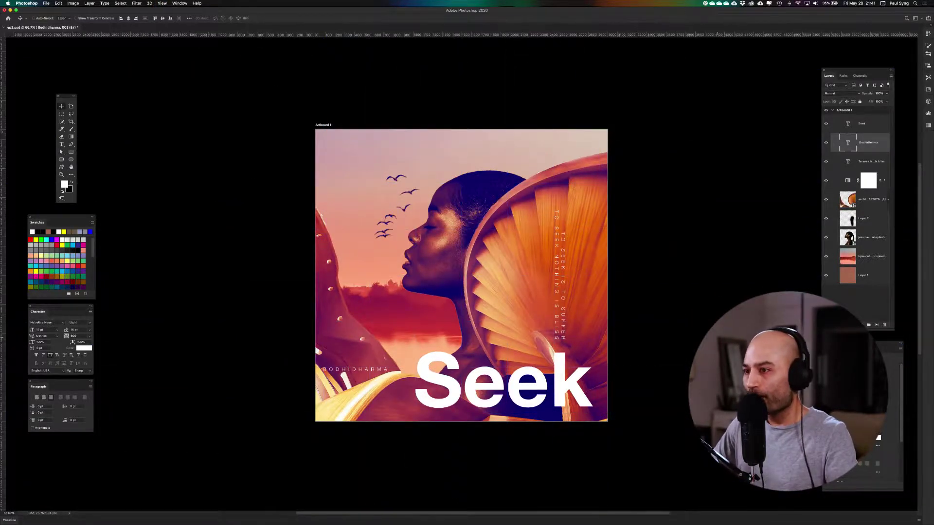
left_click_drag(645, 278, 677, 316)
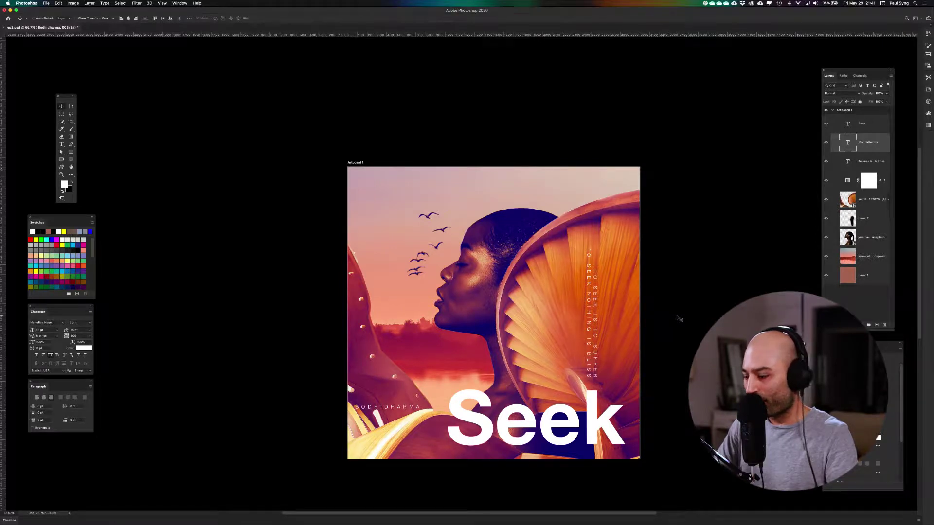
Shift the "Bodhidharma" attribution slightly right toward the "S" of "Seek" with the guides shown, and hide the guides to review the composition.
key("super+plus")
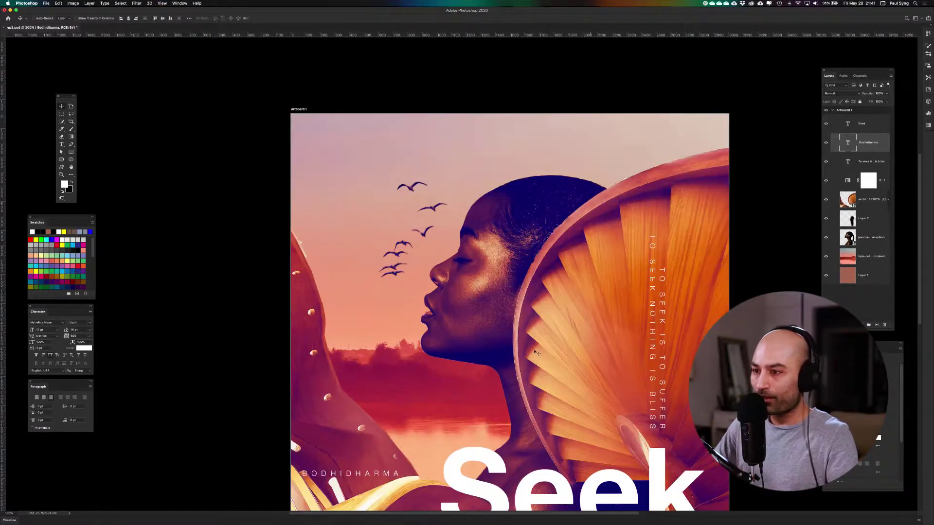
scroll(537, 352, "down", 4)
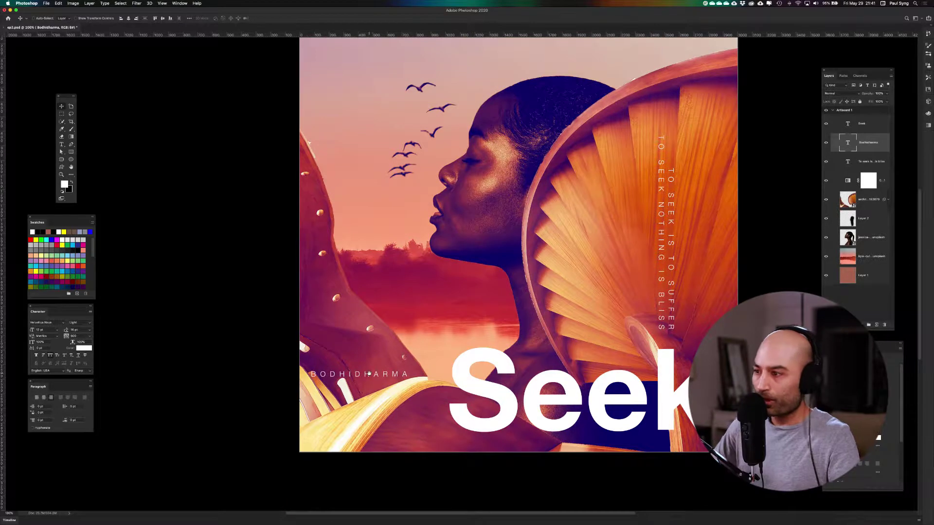
key("super+semicolon")
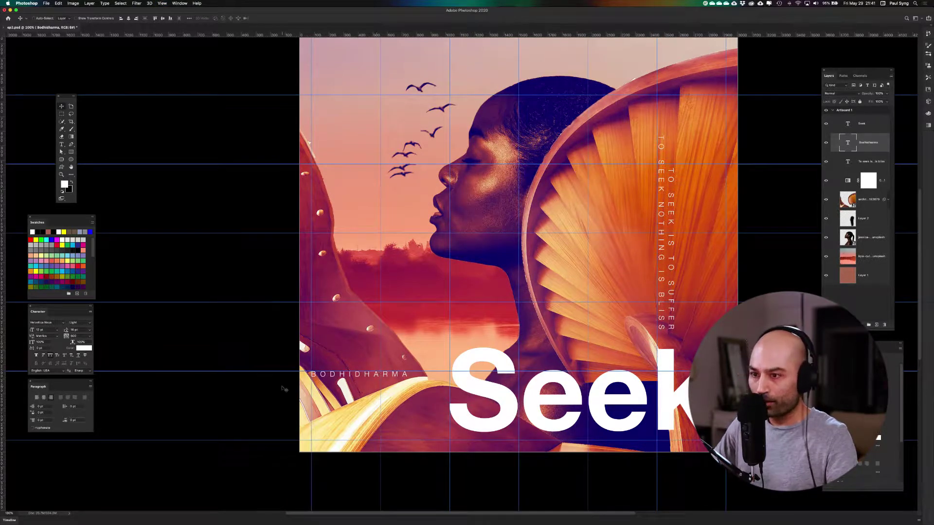
left_click_drag(336, 377, 350, 377)
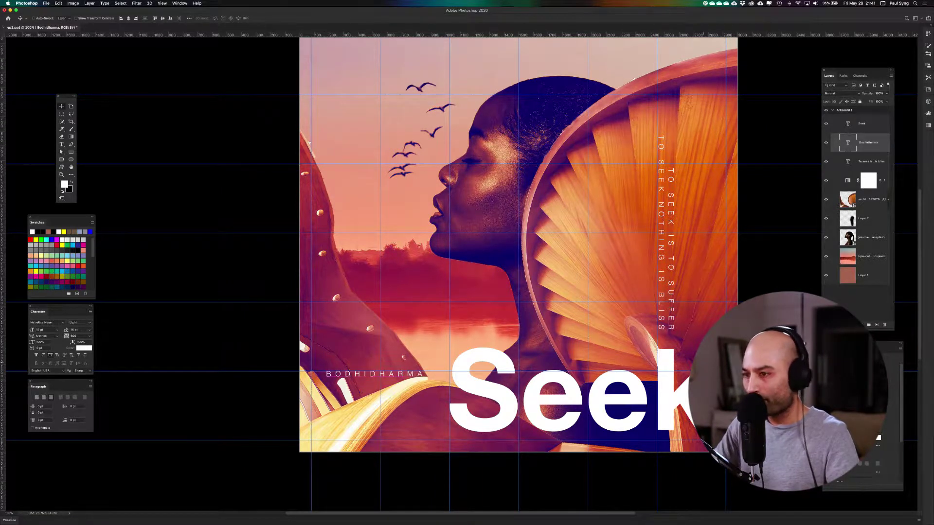
key("super+minus")
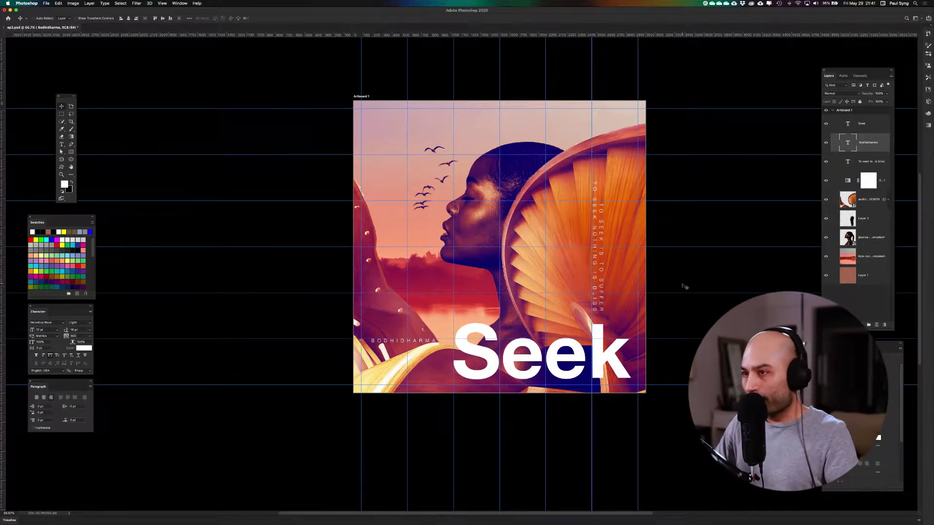
key("super+semicolon")
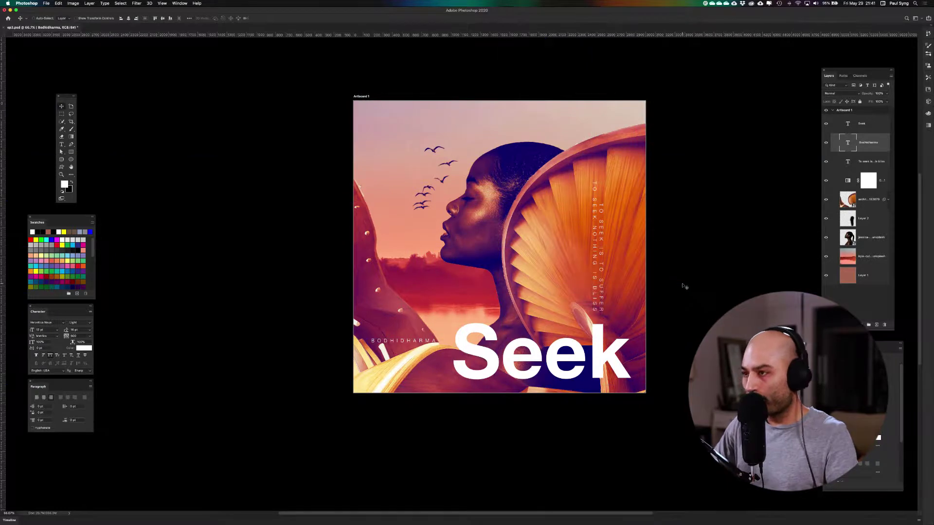
key("super+semicolon")
key("super+semicolon")
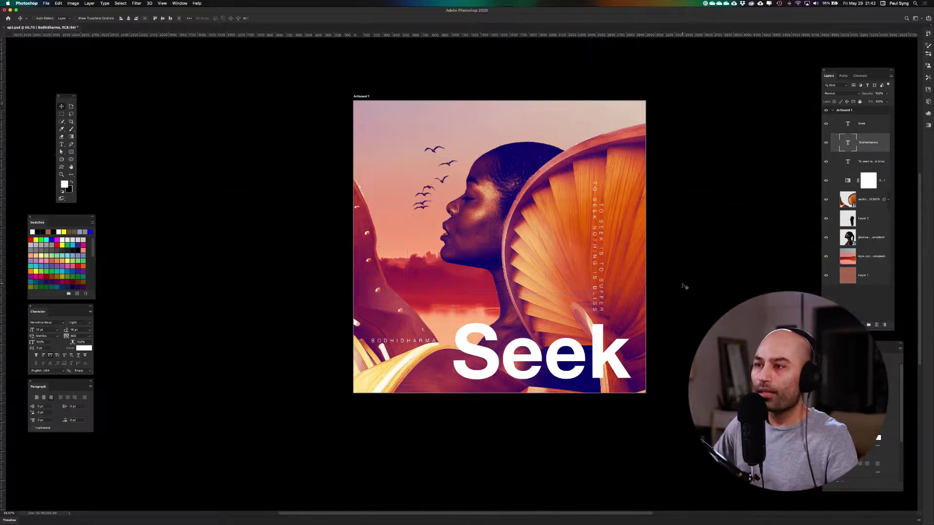
left_click_drag(294, 165, 237, 191)
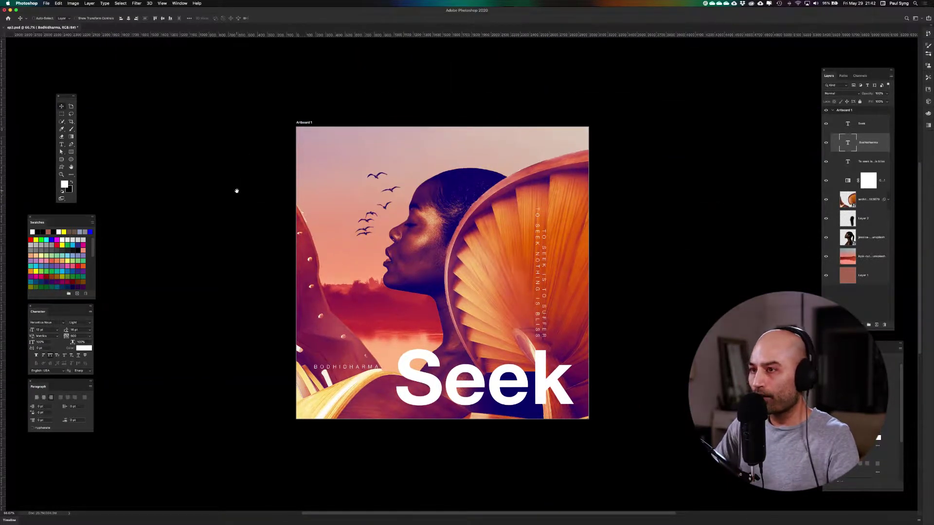
key("super+1")
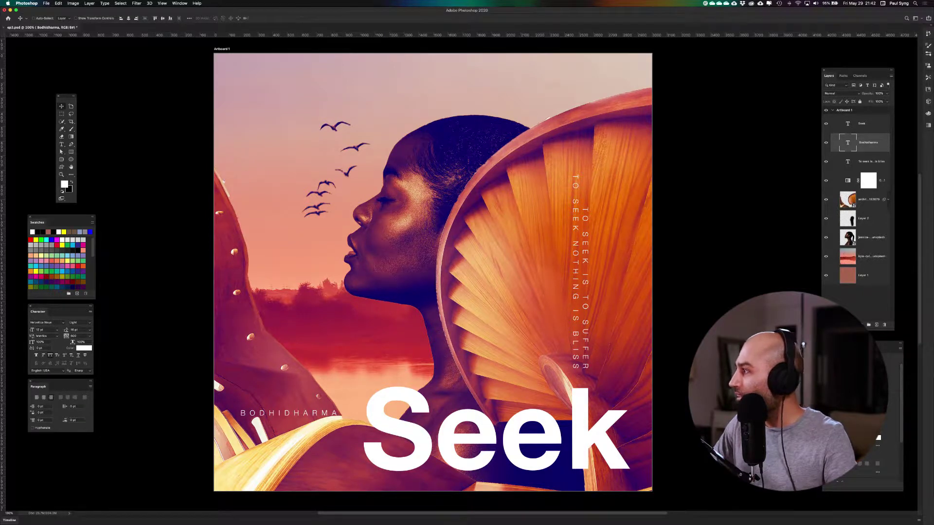
key("Tab")
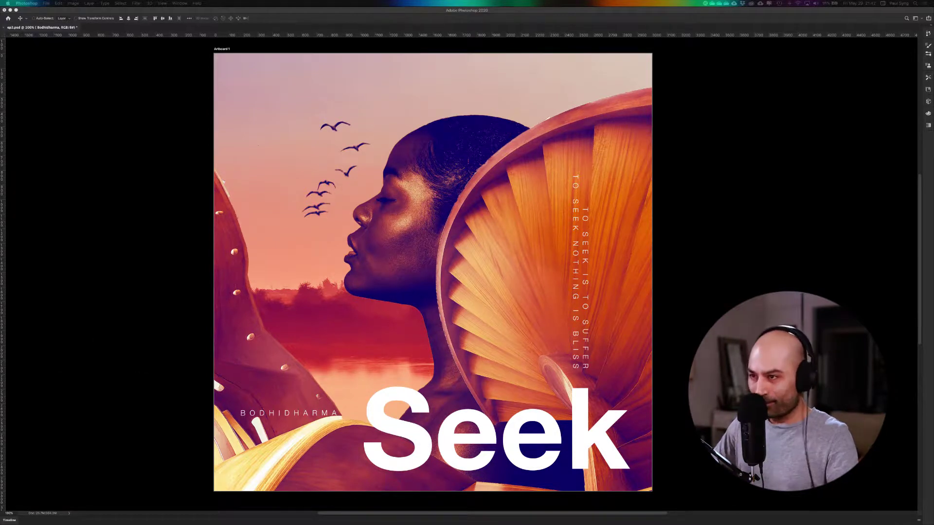
key("Tab")
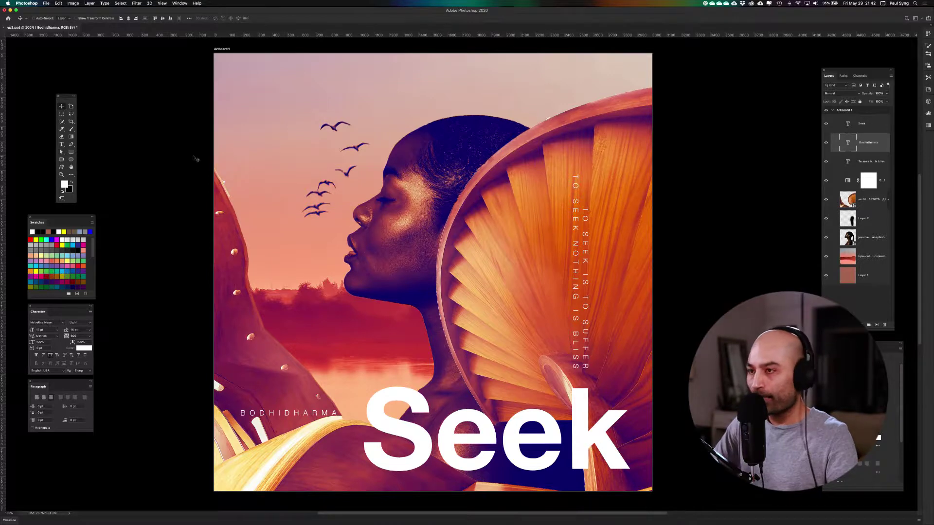
key("super+minus")
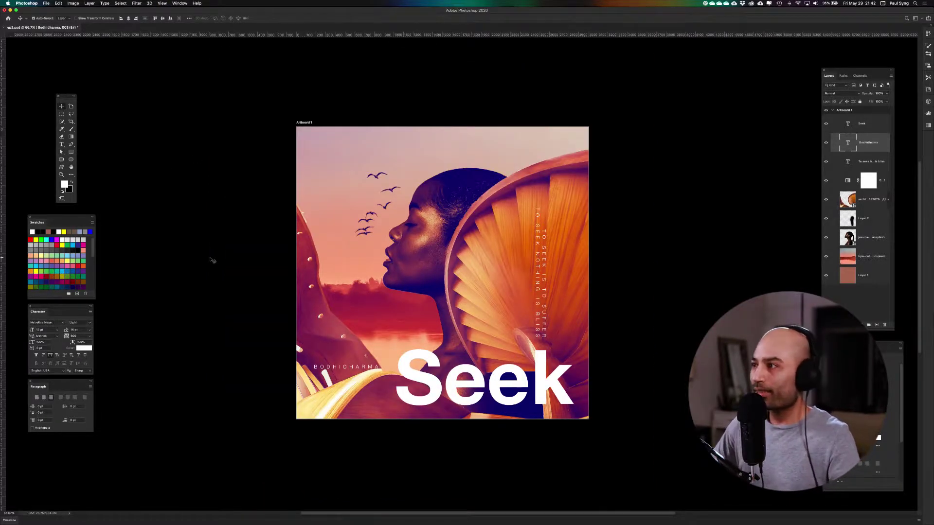
Place the image 1.jpg from the Plastic Wrap Textures folder in Dropbox into the artwork.
key("super+o")
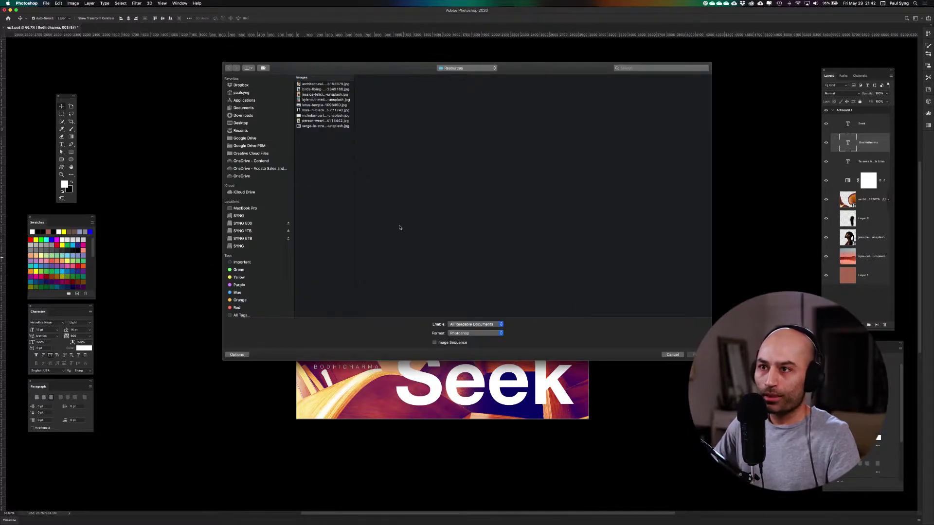
left_click(240, 84)
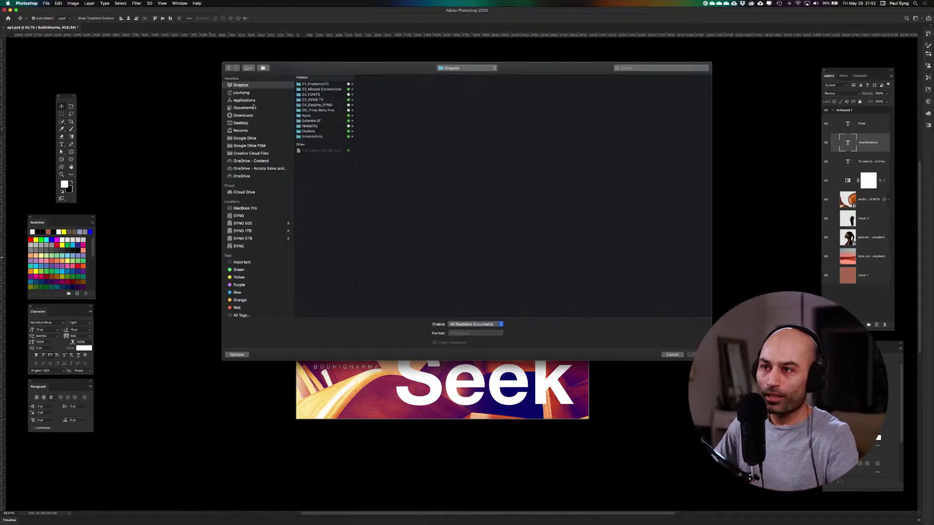
left_click(321, 110)
left_click(372, 84)
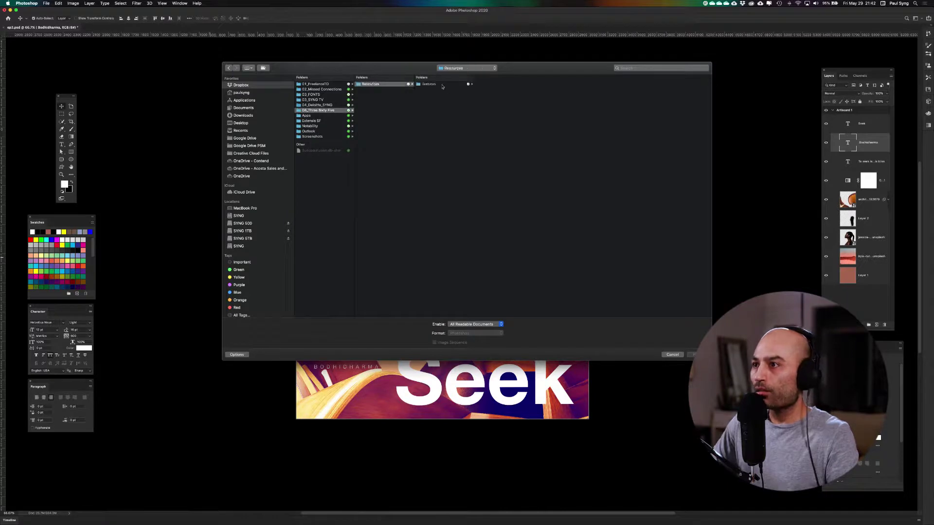
left_click(442, 85)
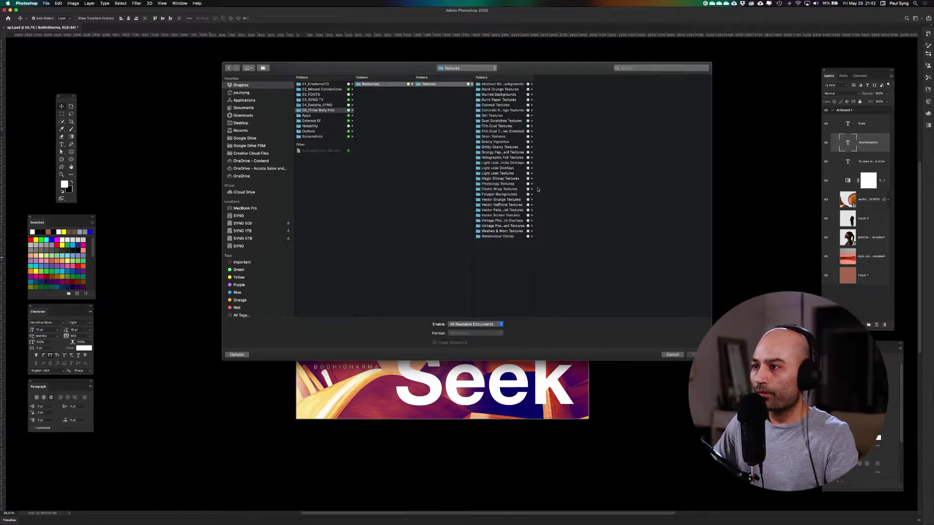
left_click(520, 186)
left_click(497, 189)
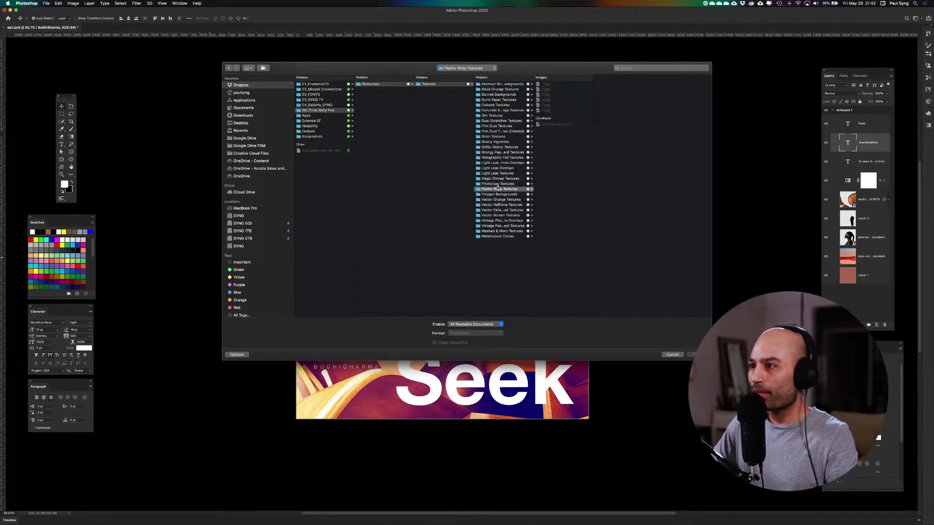
left_click(545, 84)
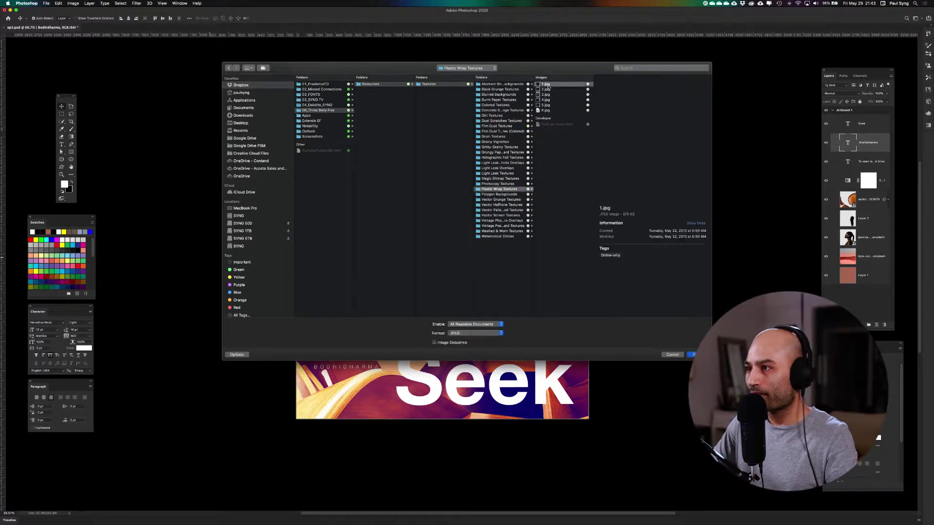
left_click(693, 354)
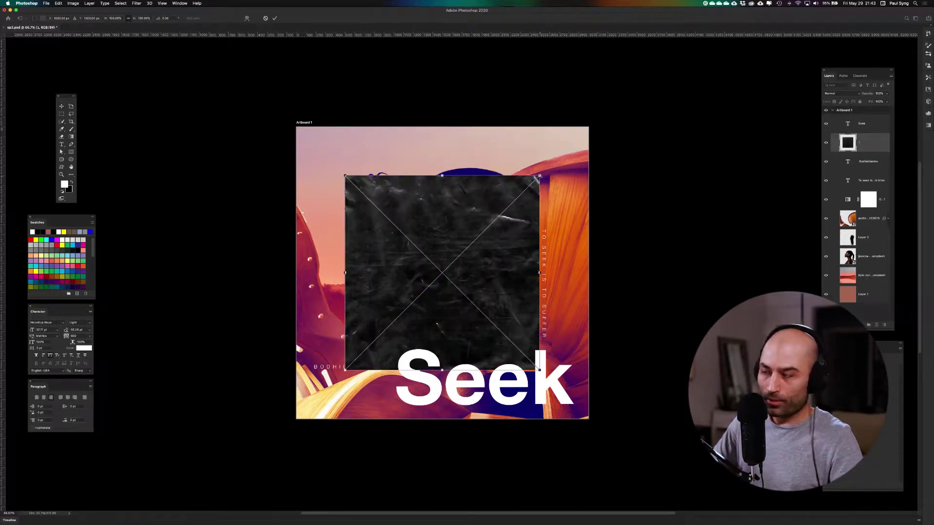
Scale the plastic wrap texture to cover the whole artboard and move its layer above the "Seek" title.
left_click_drag(541, 175, 603, 130)
key("Return")
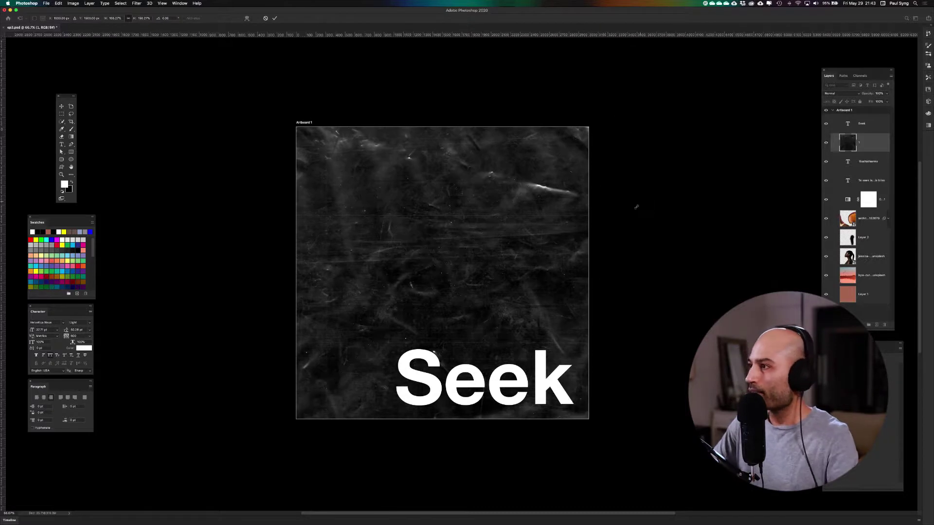
left_click_drag(869, 111, 870, 117)
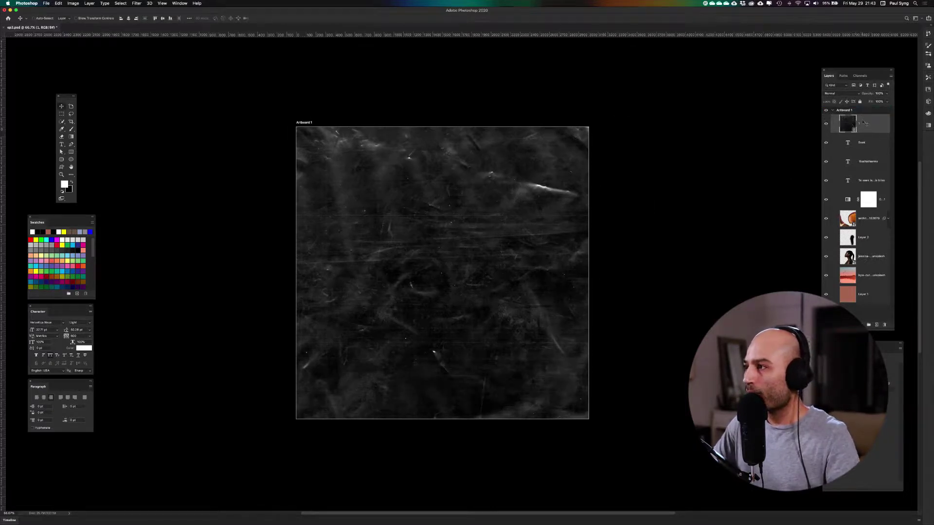
Set the plastic wrap texture's blend mode to Screen and review the artwork at several magnifications.
left_click(844, 93)
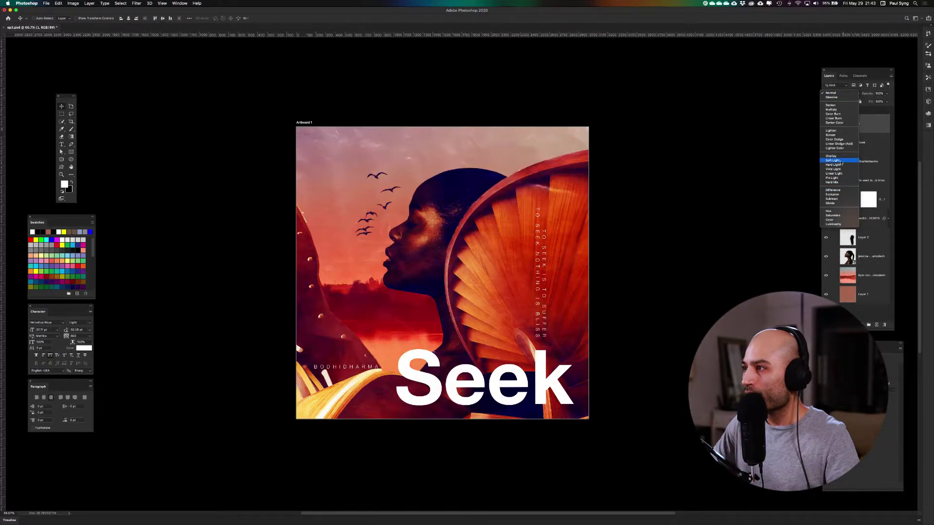
left_click(841, 136)
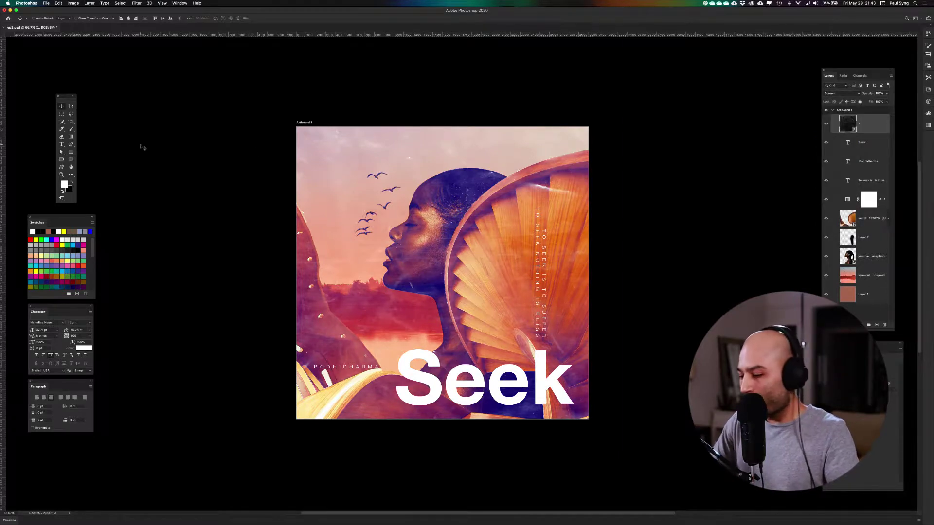
key("super+minus")
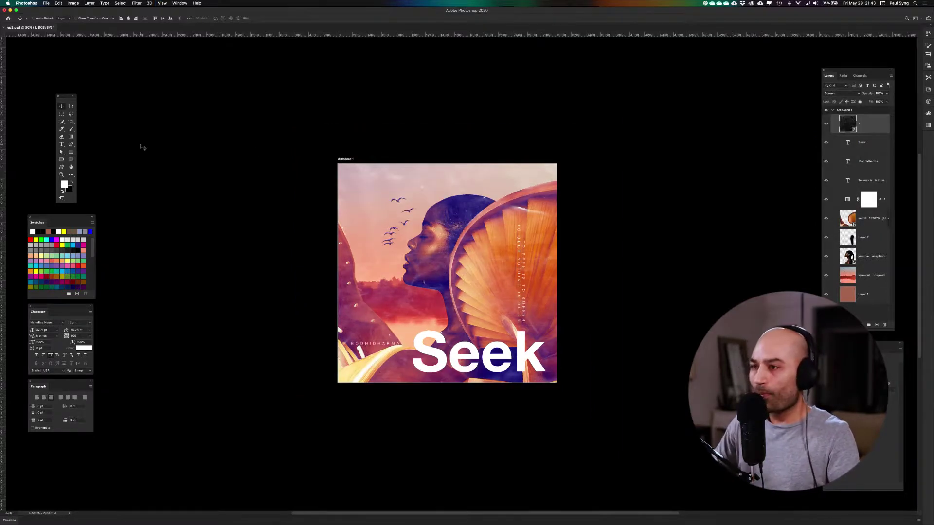
key("super+plus")
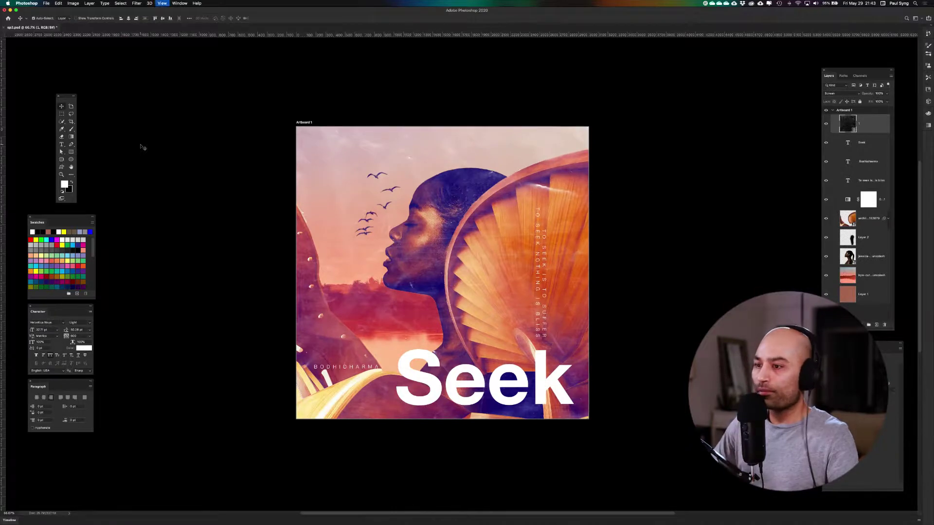
key("super+plus")
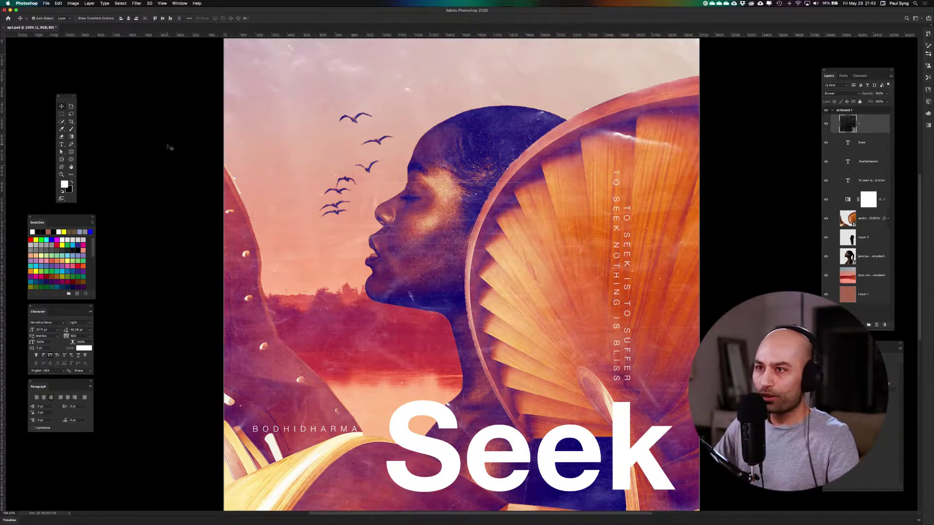
key("super+1")
Place the image 1.jpg from the Film Dust Textures folder above the plastic wrap texture.
left_click(47, 3)
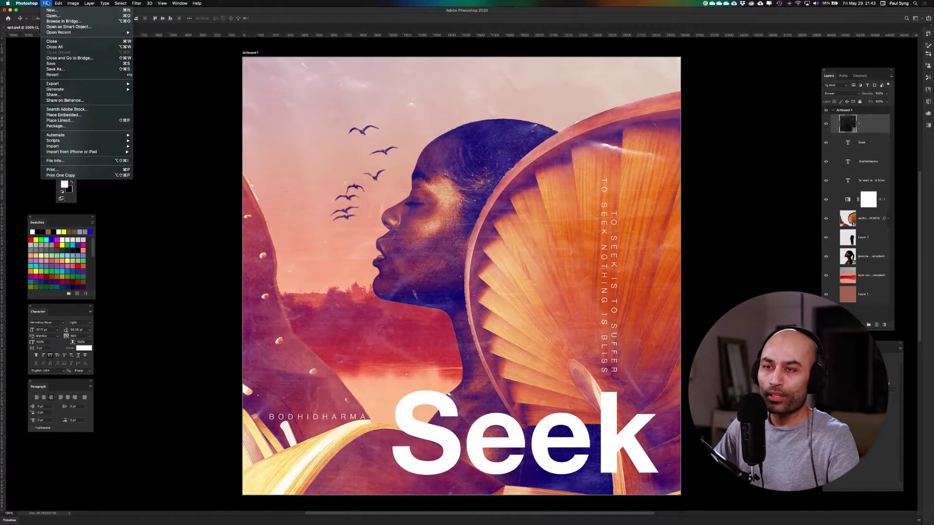
left_click(166, 113)
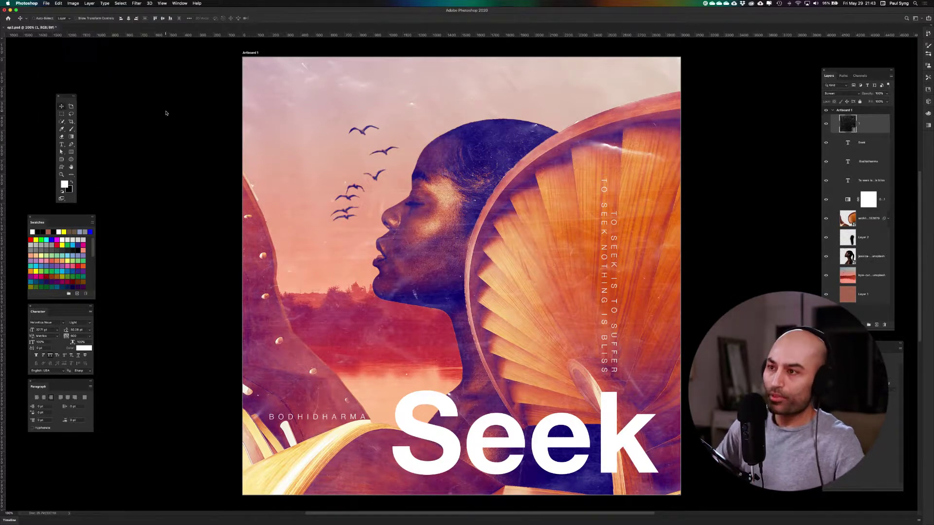
key("super+o")
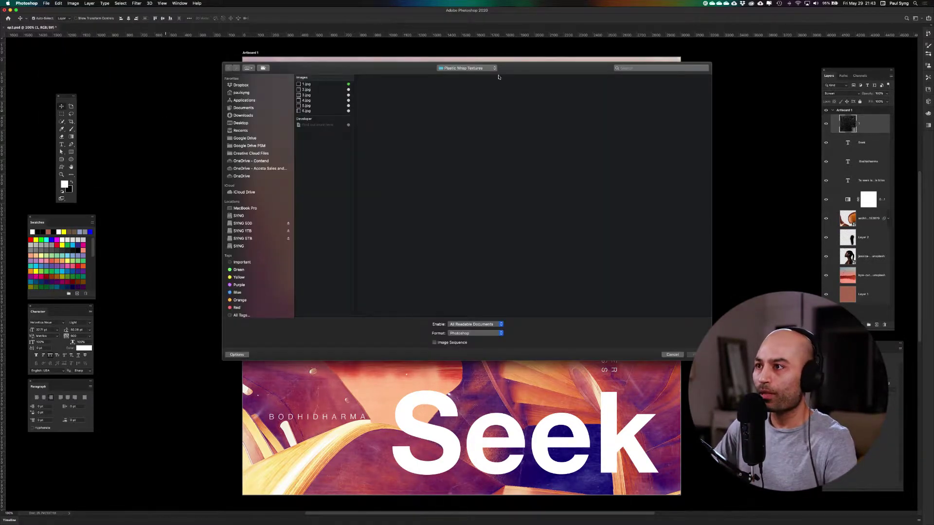
left_click(488, 68)
left_click(464, 80)
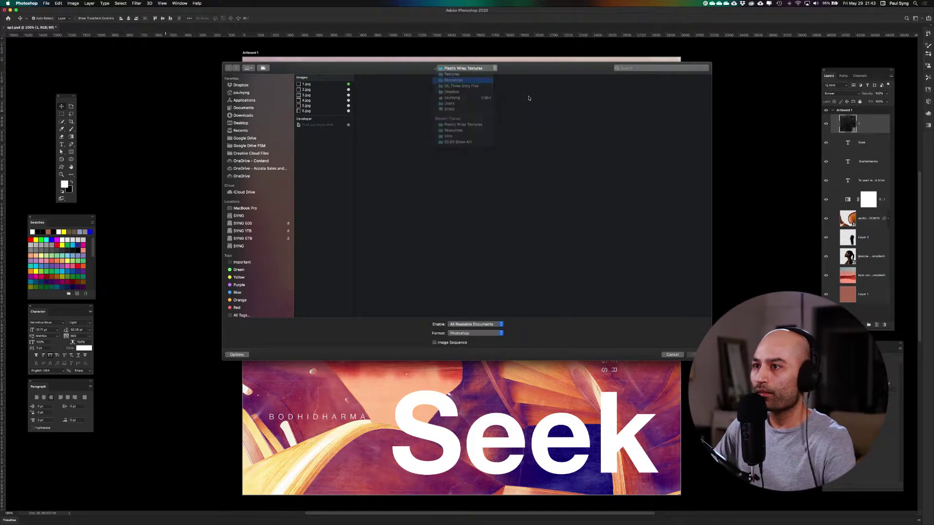
left_click(430, 84)
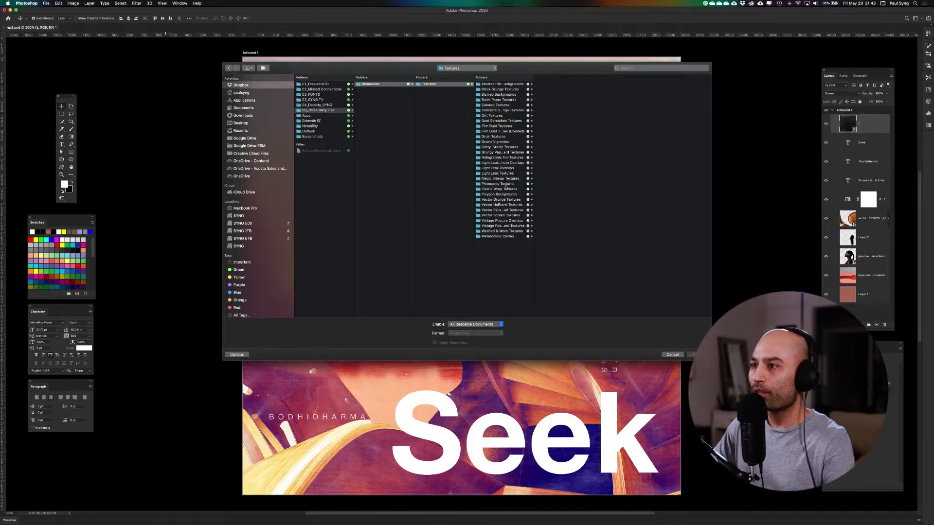
left_click(501, 126)
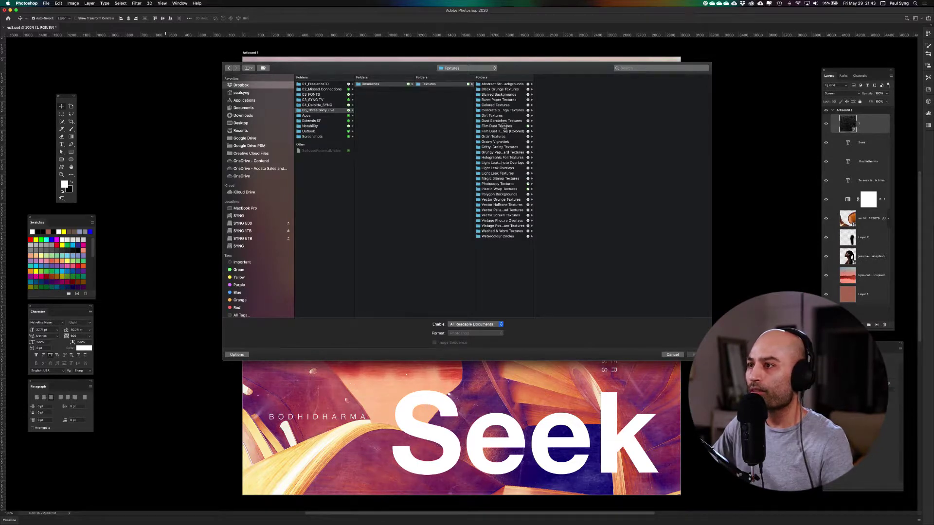
left_click(554, 84)
left_click(620, 85)
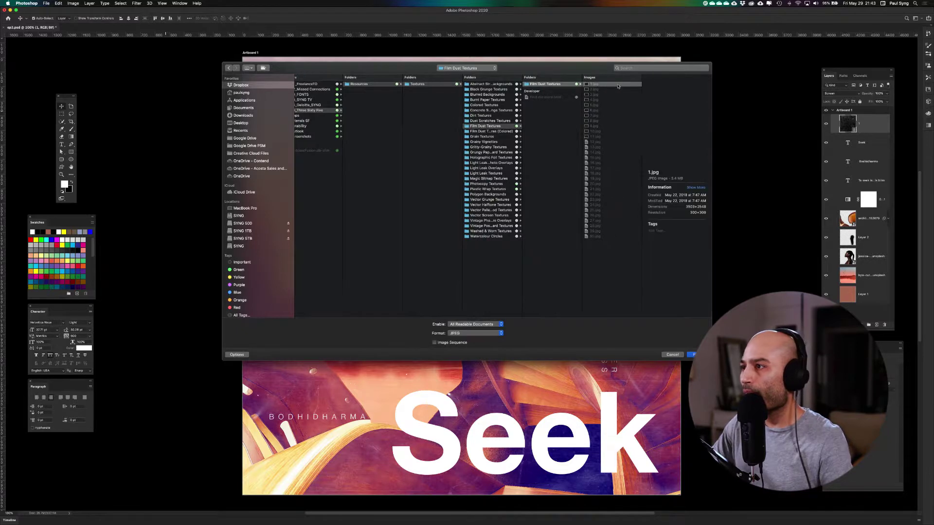
left_click(693, 354)
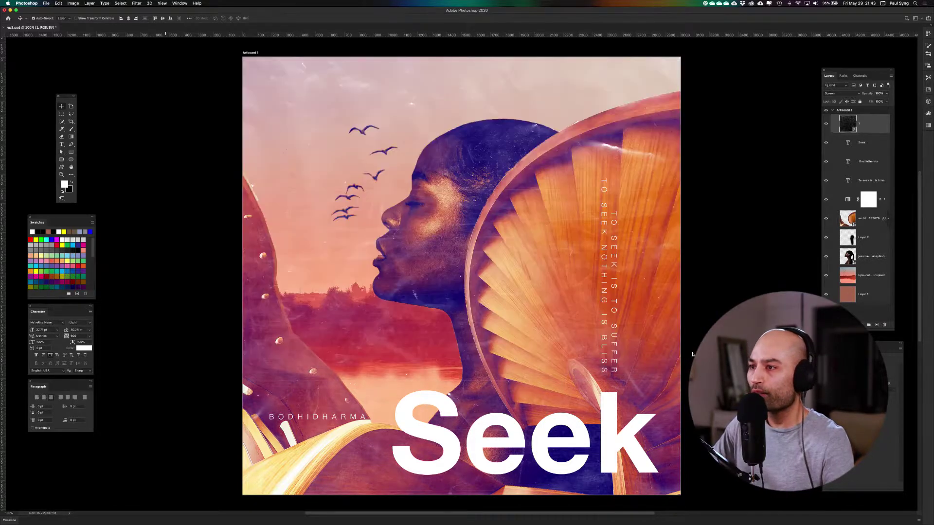
Scale the film dust texture proportionally from its center until it covers the whole artboard.
key("super+minus")
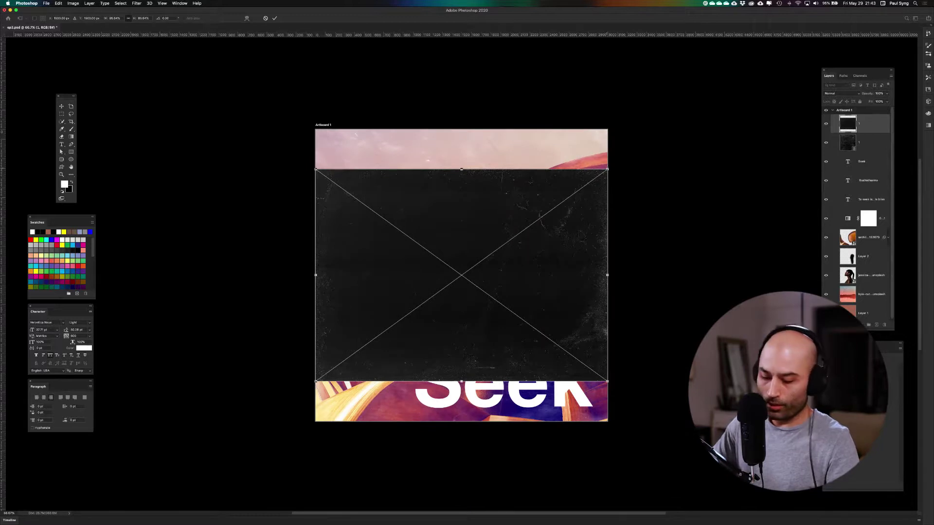
left_click_drag(608, 170, 676, 137)
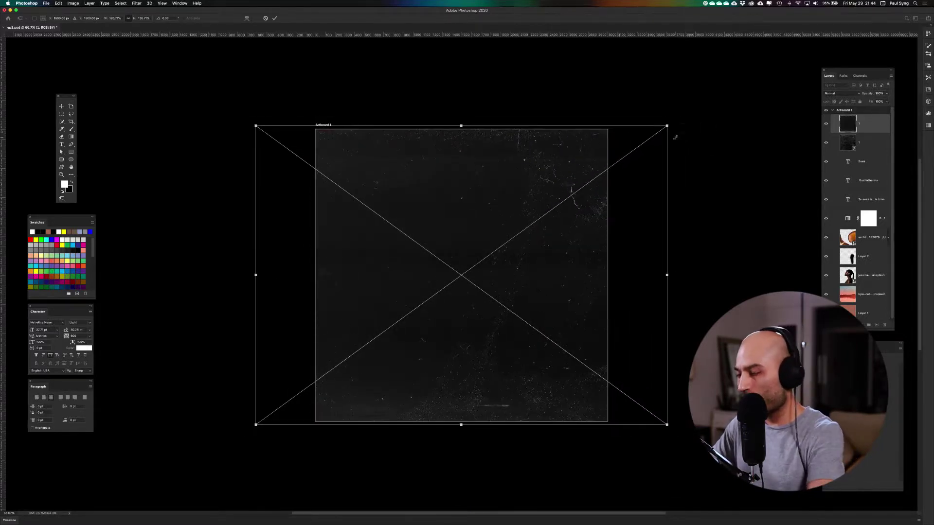
key("Return")
Shift the film dust texture left while still covering the artboard, and set its blend mode to Screen.
left_click_drag(577, 217, 531, 218)
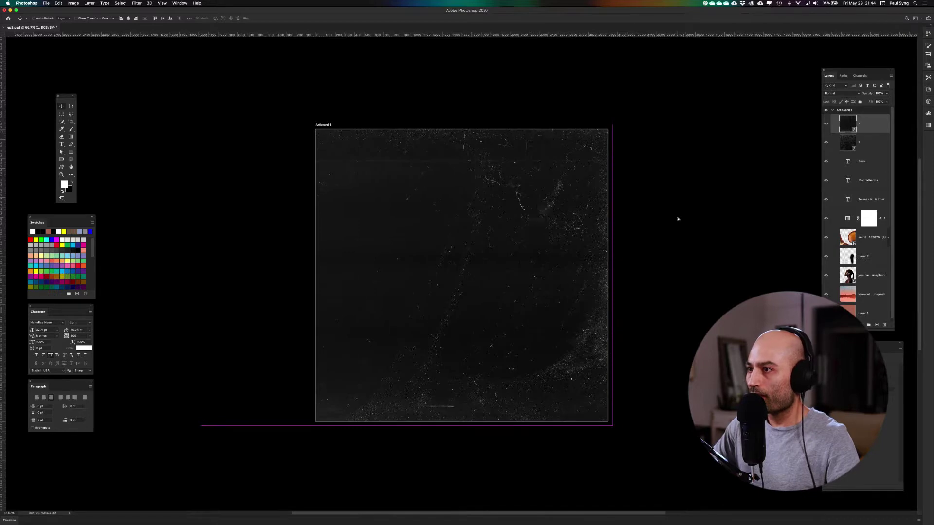
left_click(852, 93)
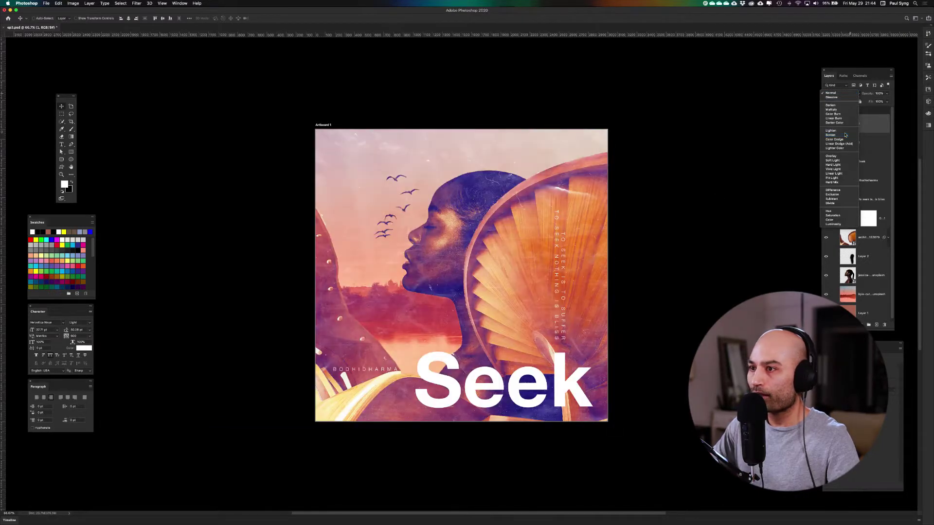
left_click(844, 135)
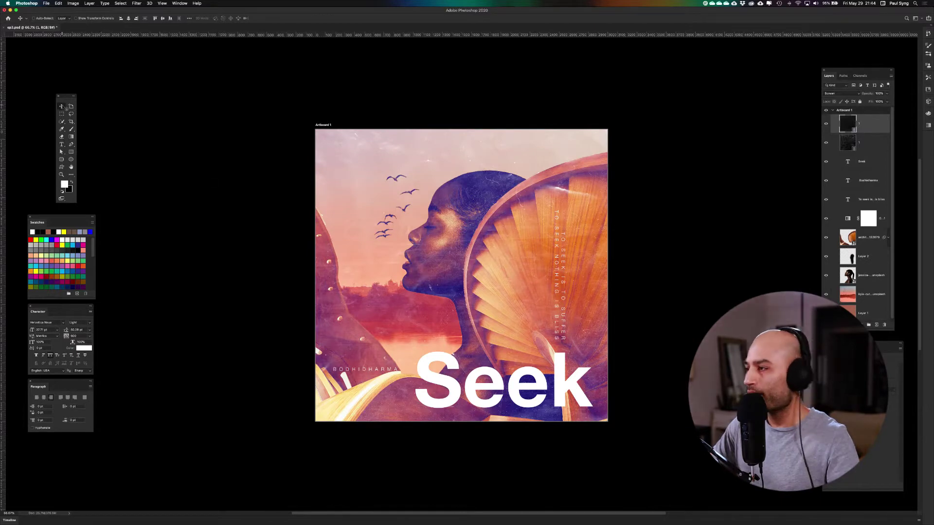
Stamp all visible layers into a new merged layer above the film dust texture.
left_click(869, 141)
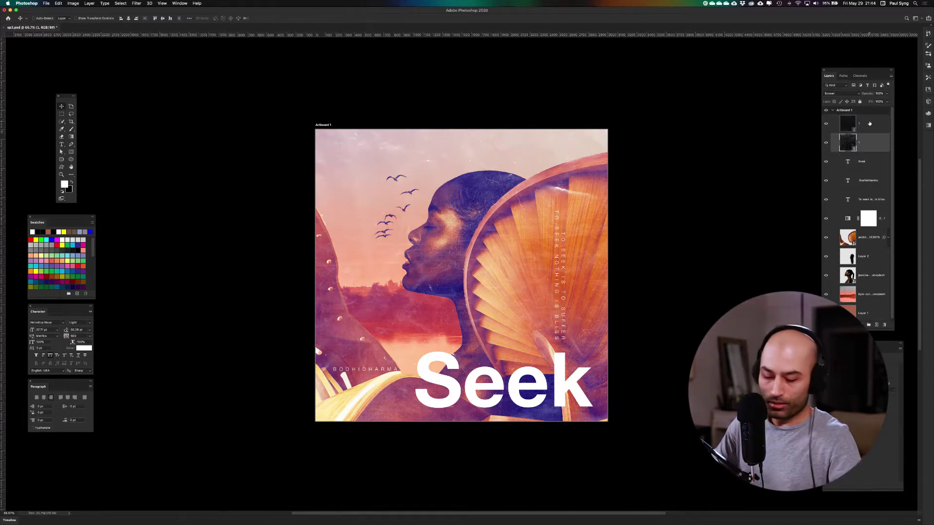
left_click(869, 124)
key("alt+shift+super+e")
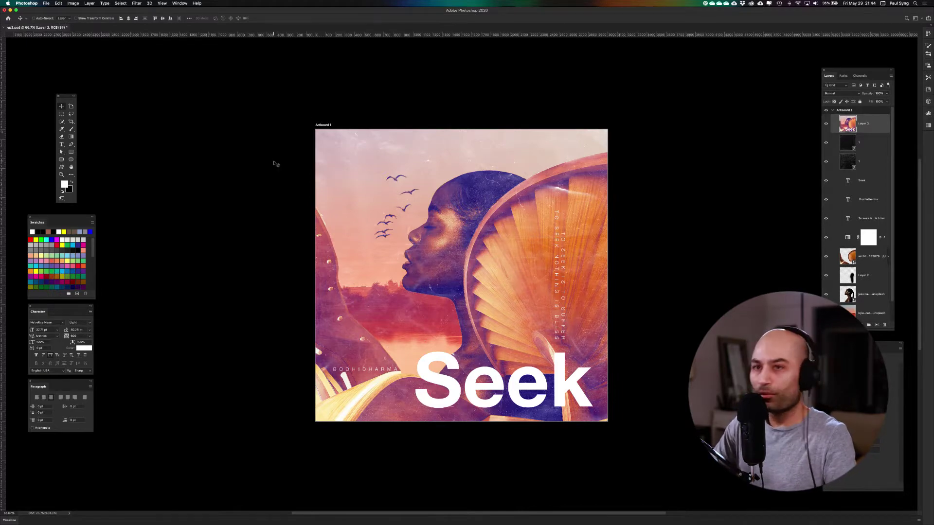
Apply the Add Noise filter to the merged layer with Gaussian distribution and Monochromatic enabled.
key("super+plus")
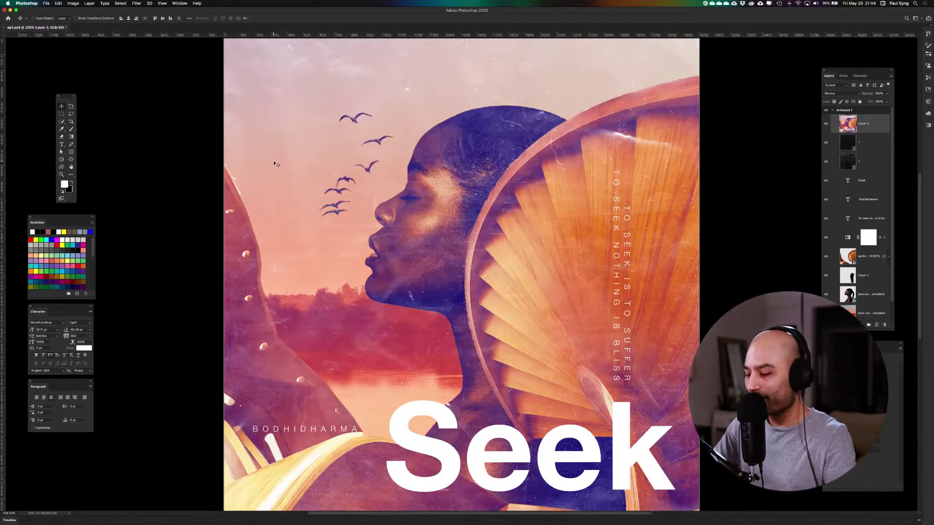
key("super+minus")
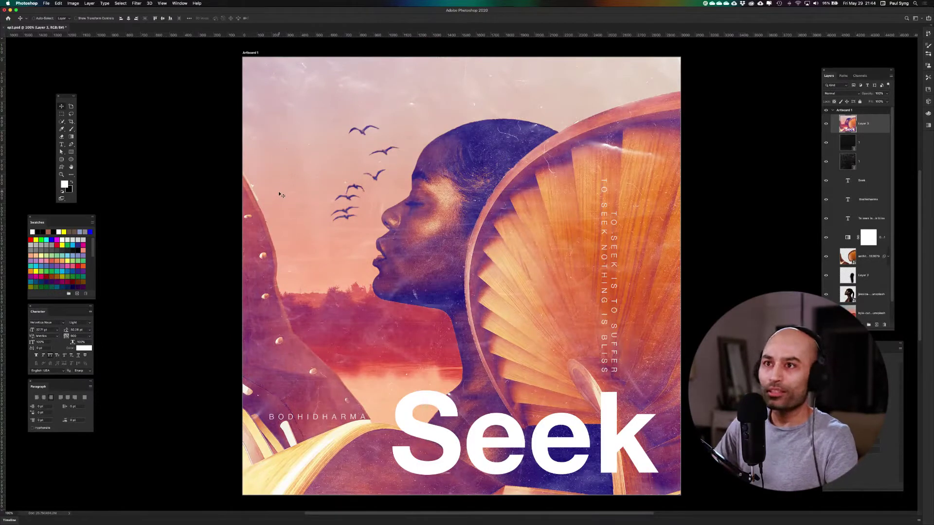
left_click(139, 4)
mouse_move(143, 85)
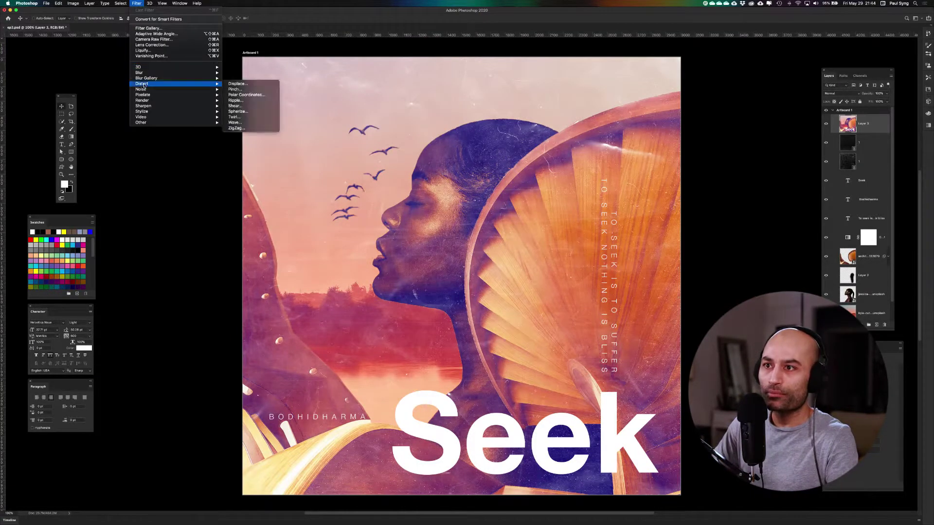
left_click(238, 89)
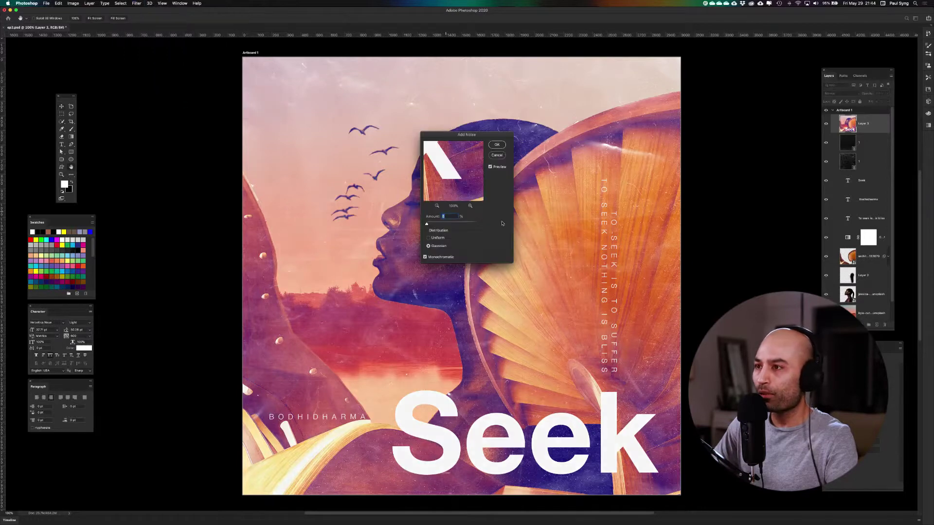
left_click(503, 145)
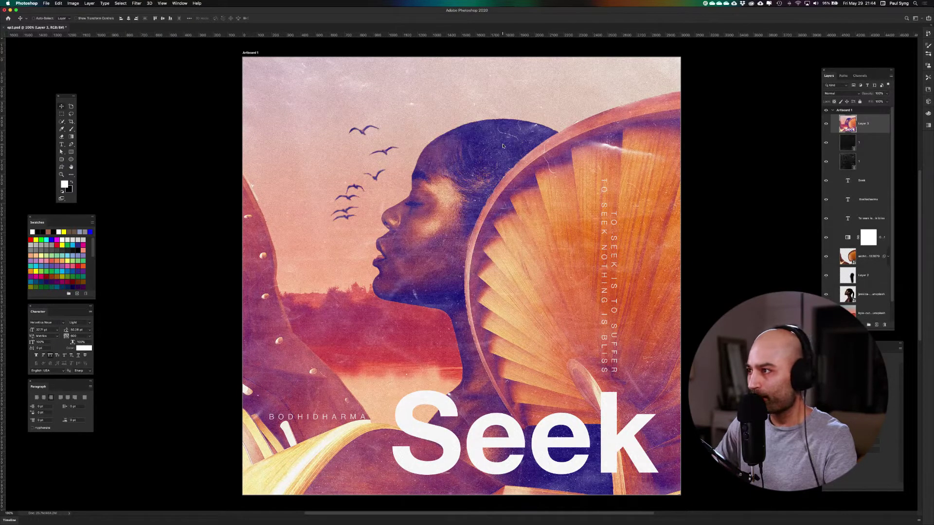